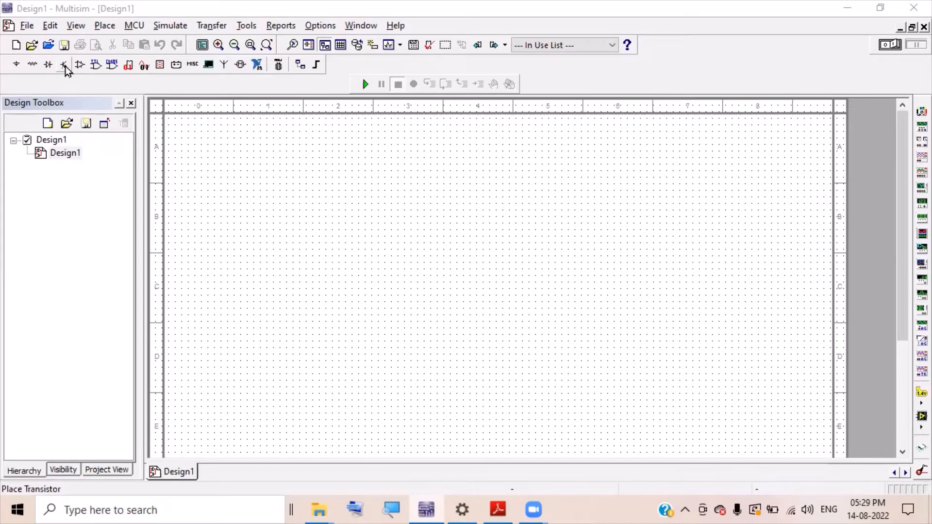
- Place a BC107BP NPN transistor at the centre of the schematic sheet
{"action": "left_click", "coordinate": [65, 66]}
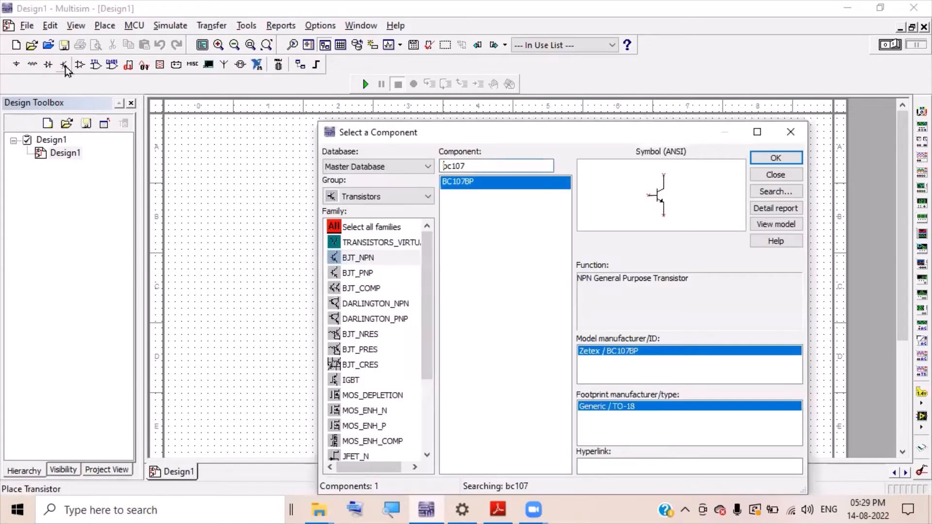
{"action": "double_click", "coordinate": [482, 182]}
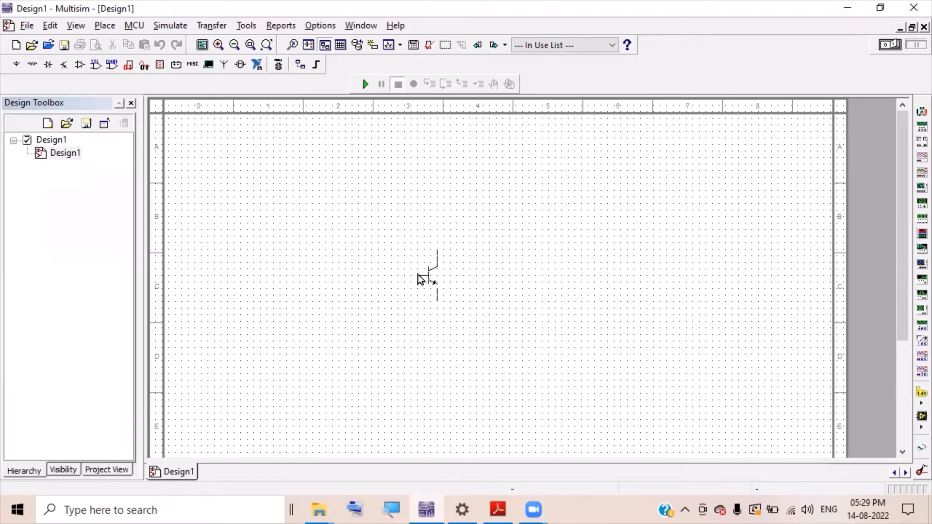
{"action": "left_click", "coordinate": [418, 275]}
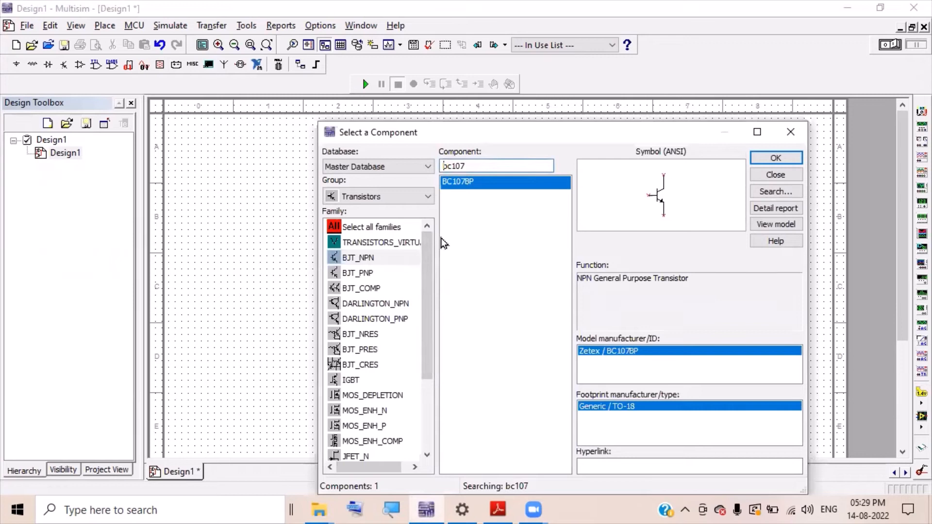
{"action": "left_click", "coordinate": [412, 196]}
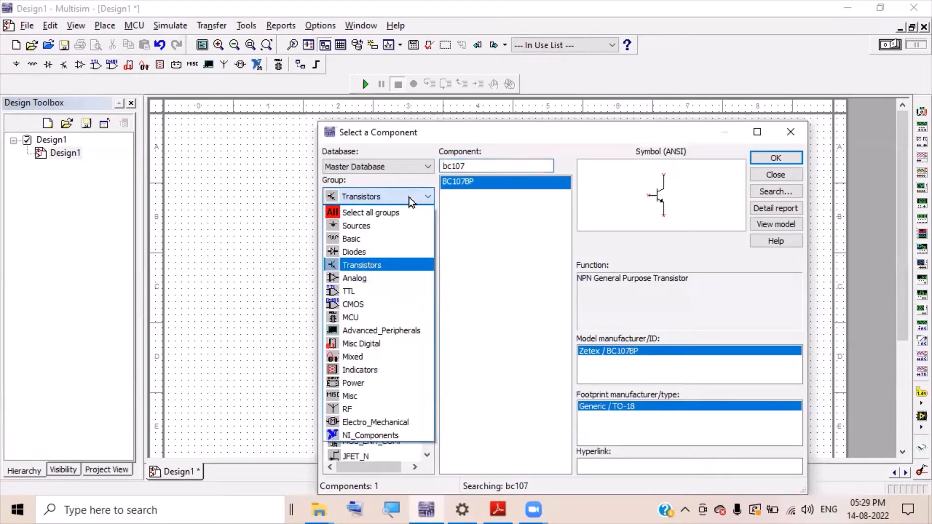
- Place a vertical 4.7kΩ resistor R1 above the transistor
{"action": "left_click", "coordinate": [400, 239]}
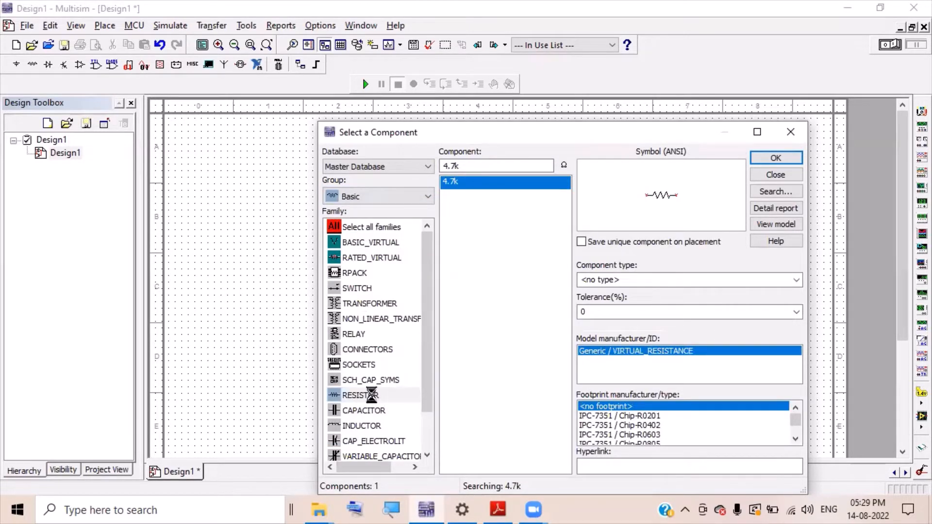
{"action": "left_click", "coordinate": [373, 396]}
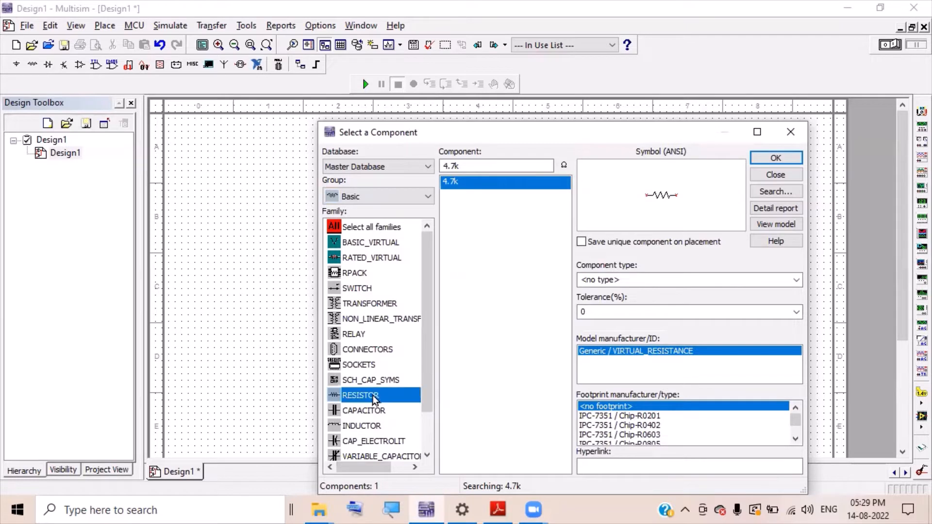
{"action": "left_click", "coordinate": [478, 165]}
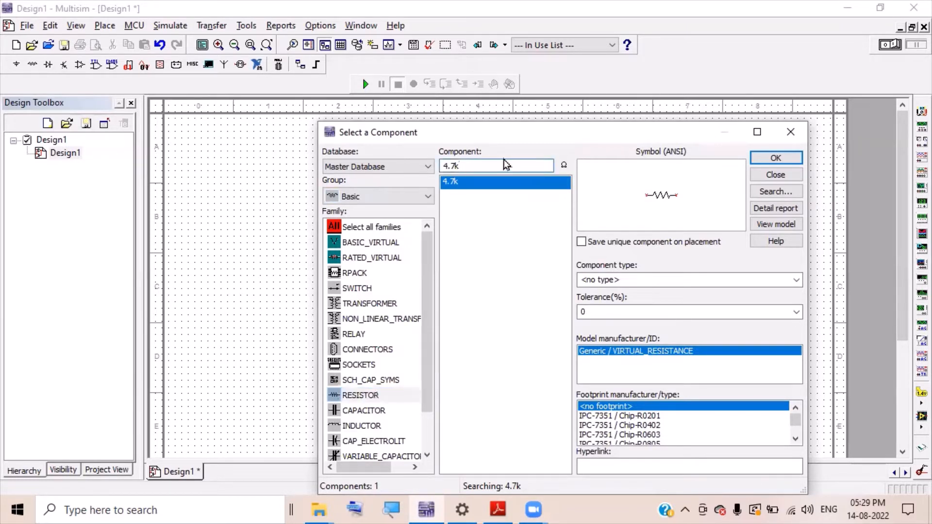
{"action": "left_click", "coordinate": [771, 161]}
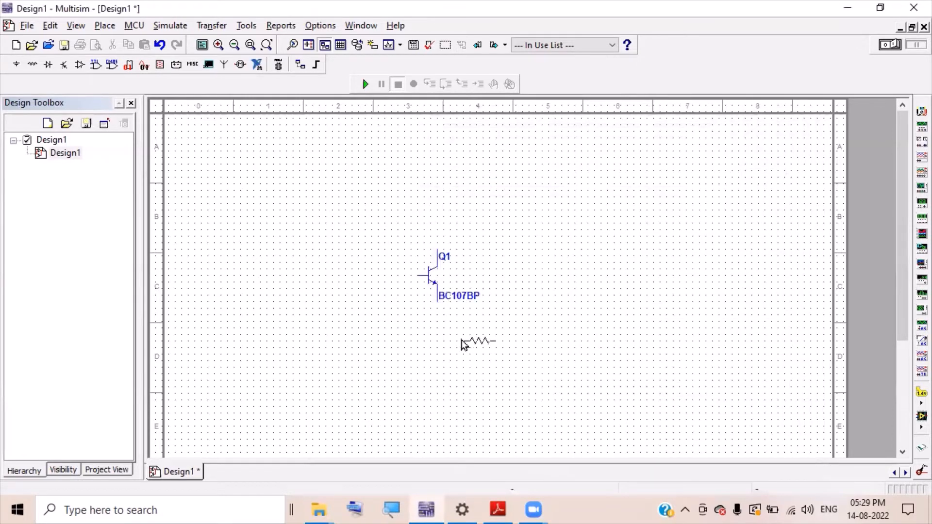
{"action": "key", "text": "ctrl+r"}
{"action": "key", "text": "Escape"}
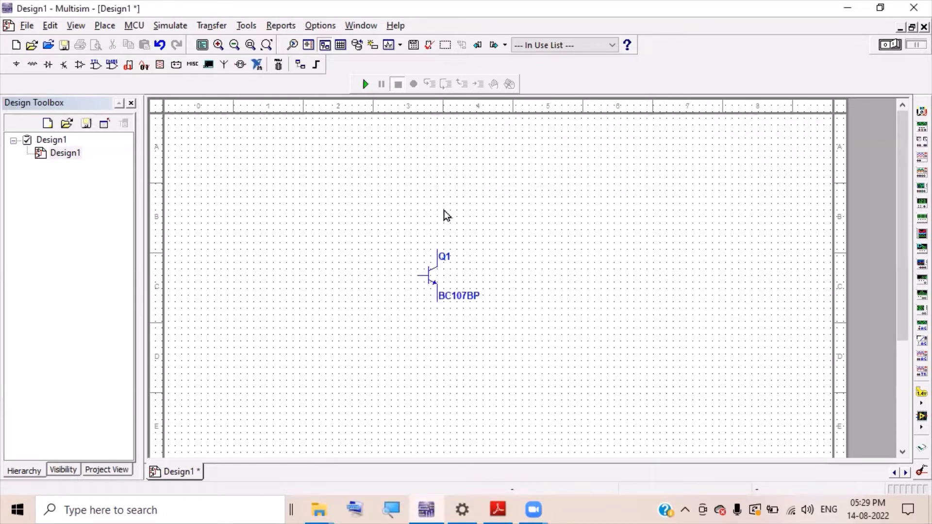
{"action": "left_click", "coordinate": [438, 207]}
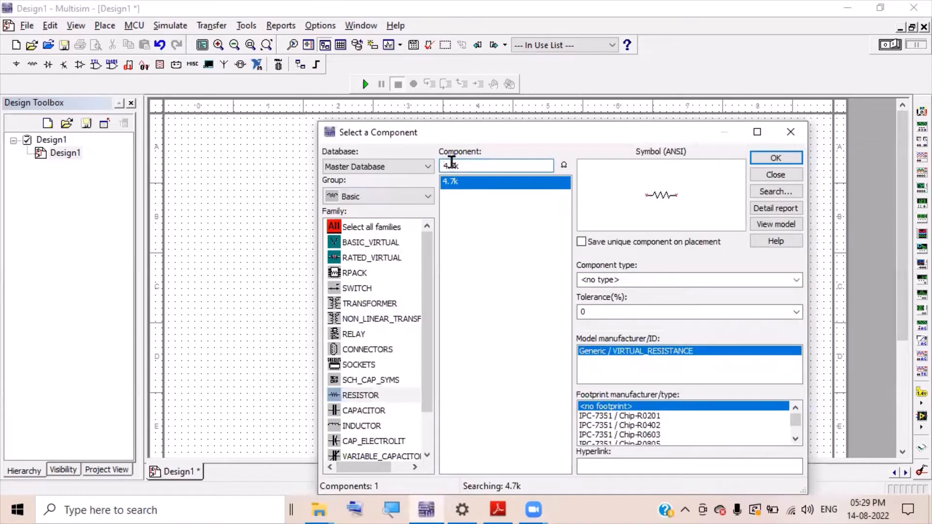
- Change the value to 1k and place resistor R2 below the transistor
{"action": "left_click_drag", "start_coordinate": [451, 164], "coordinate": [426, 162]}
{"action": "key", "text": "Delete"}
{"action": "key", "text": "Delete"}
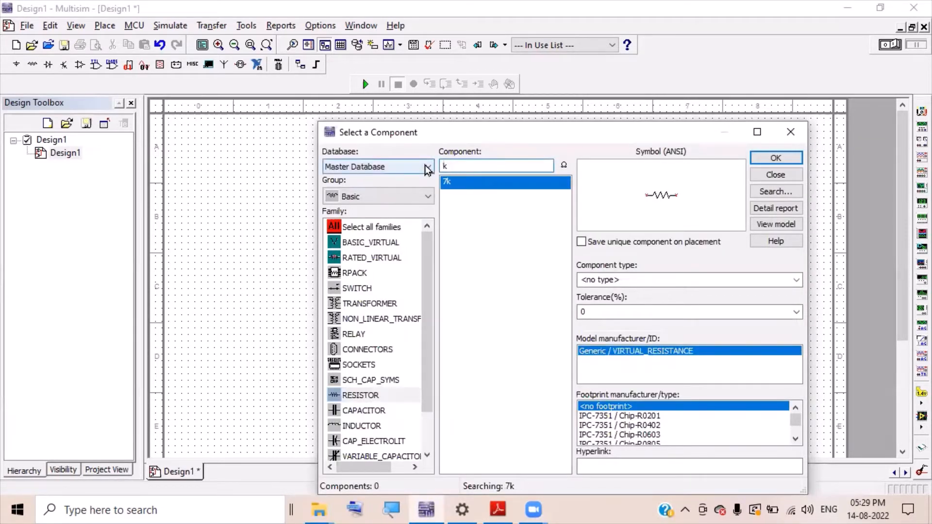
{"action": "type", "text": "1"}
{"action": "double_click", "coordinate": [451, 182]}
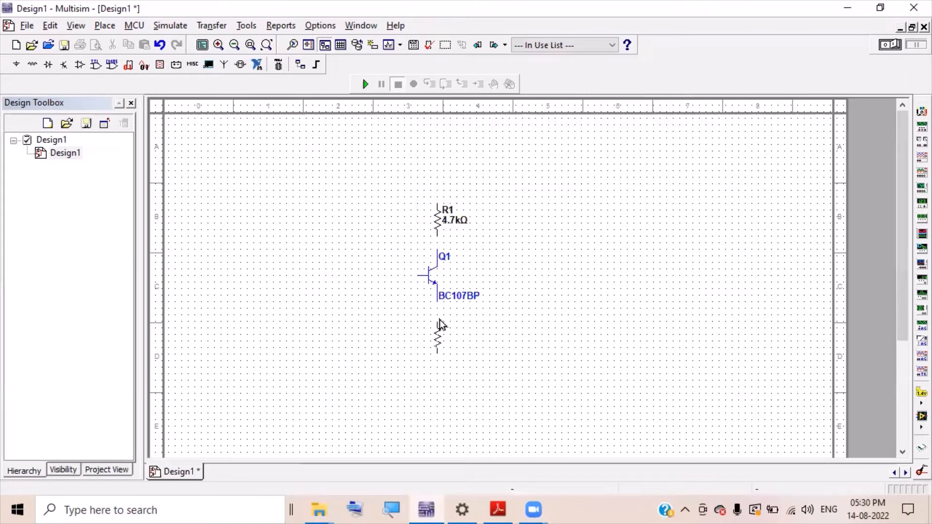
{"action": "left_click", "coordinate": [439, 320]}
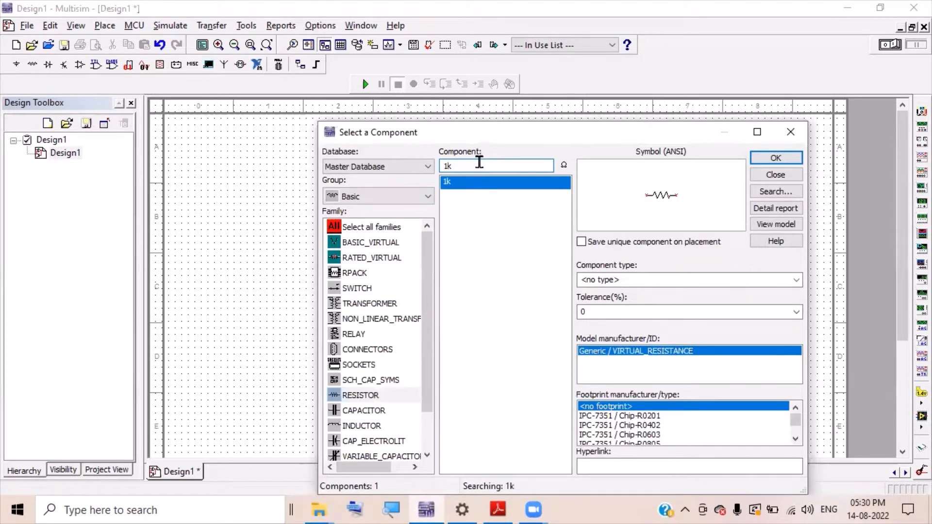
- Select a 100k resistor value for the next placement
{"action": "type", "text": "00"}
{"action": "double_click", "coordinate": [476, 182]}
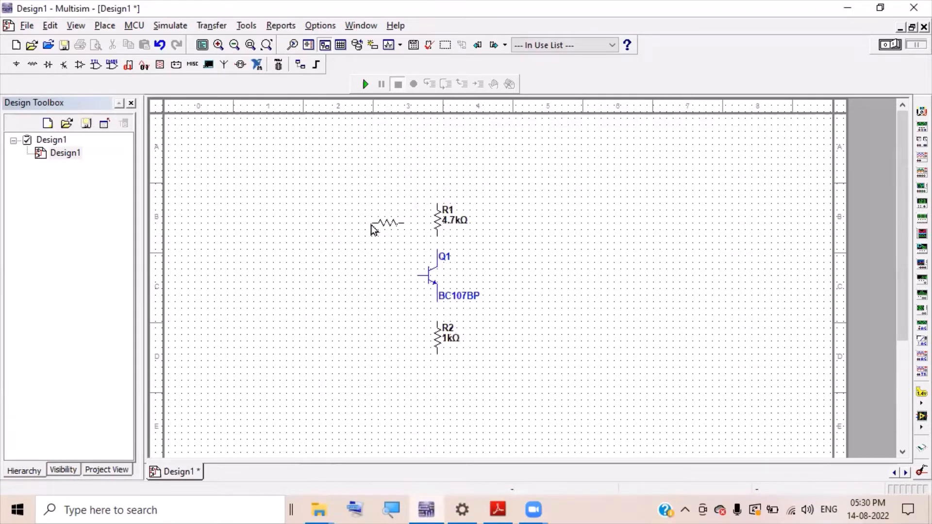
{"action": "key", "text": "ctrl+f"}
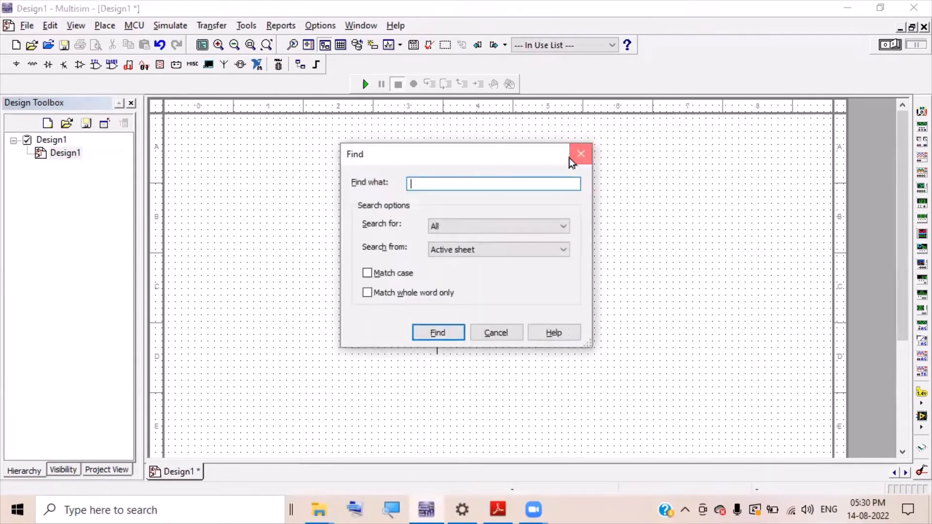
{"action": "left_click", "coordinate": [571, 162]}
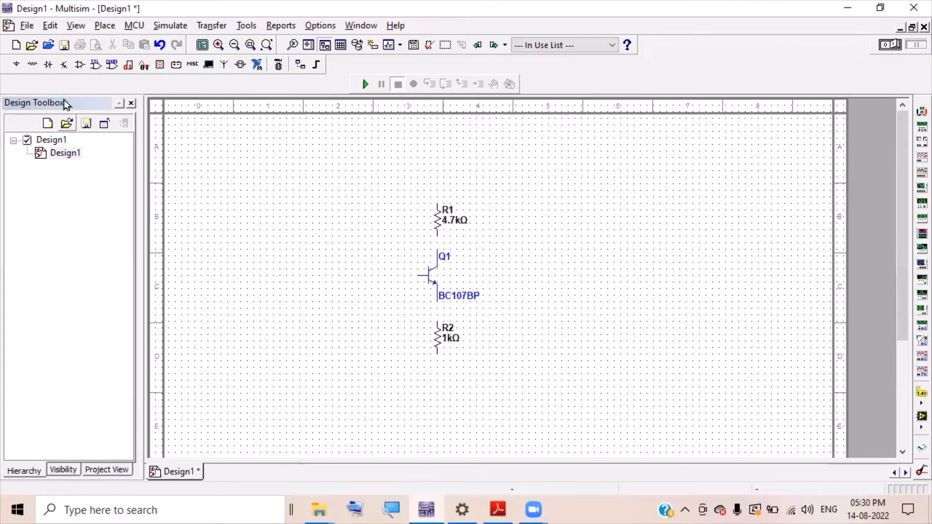
- Place vertical resistors: 100kΩ R3 left of R1 and 10kΩ R4 left of R2
{"action": "left_click", "coordinate": [33, 64]}
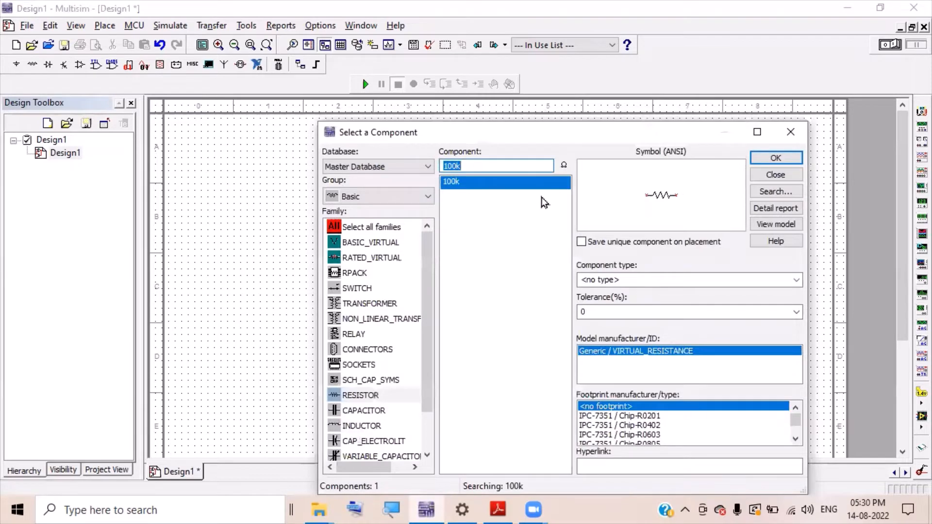
{"action": "double_click", "coordinate": [520, 185]}
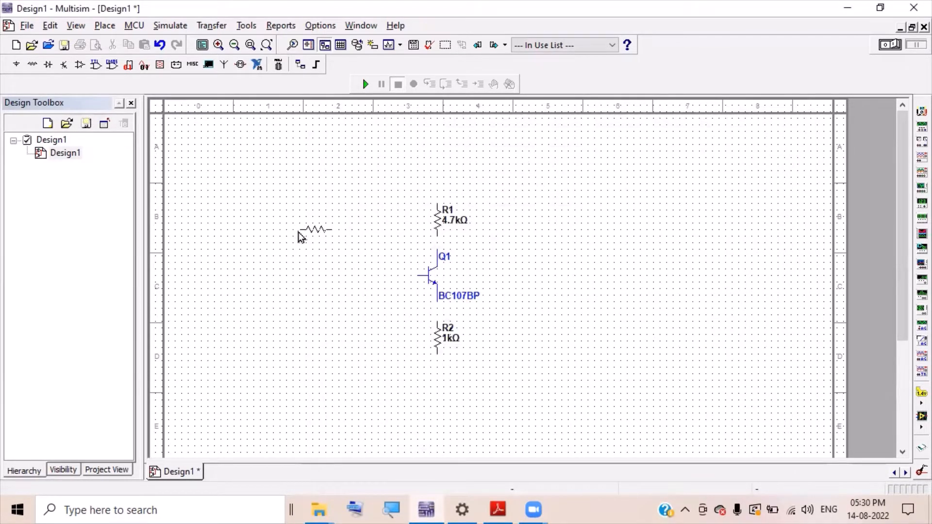
{"action": "key", "text": "ctrl+r"}
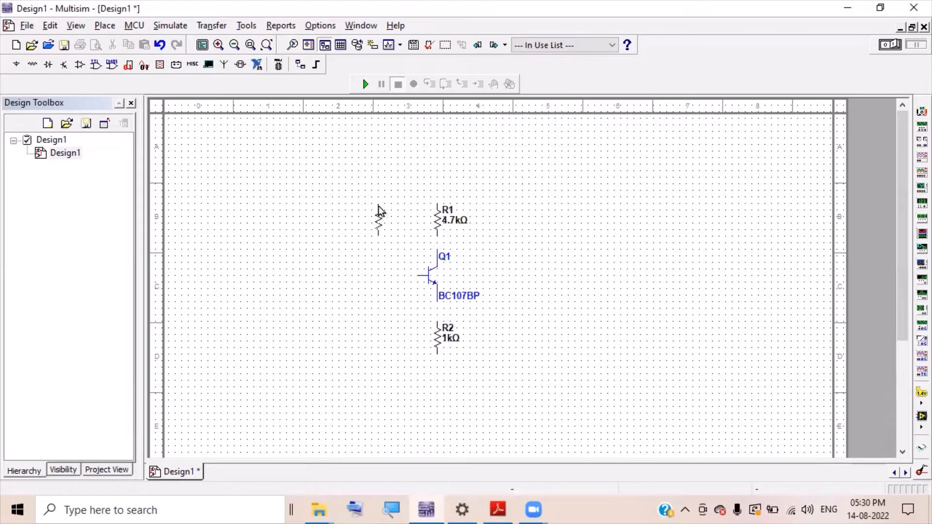
{"action": "left_click", "coordinate": [379, 206]}
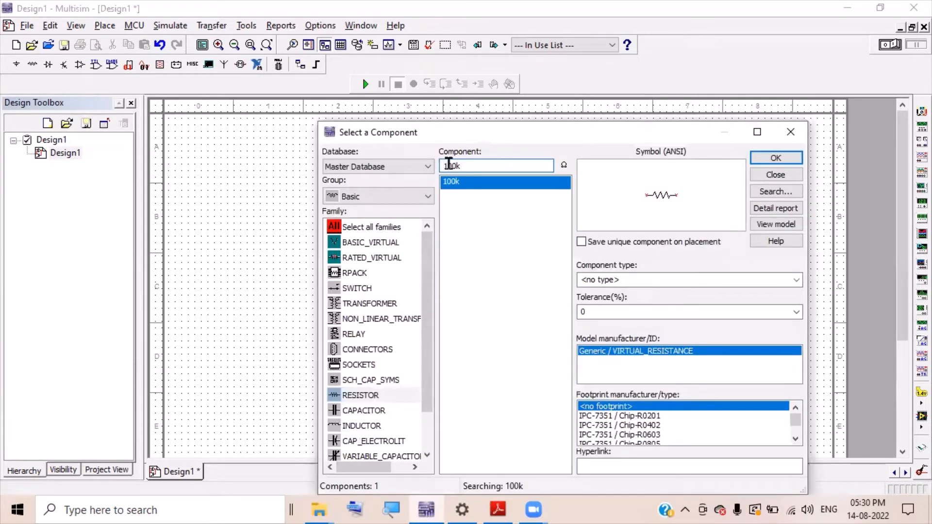
{"action": "key", "text": "Delete"}
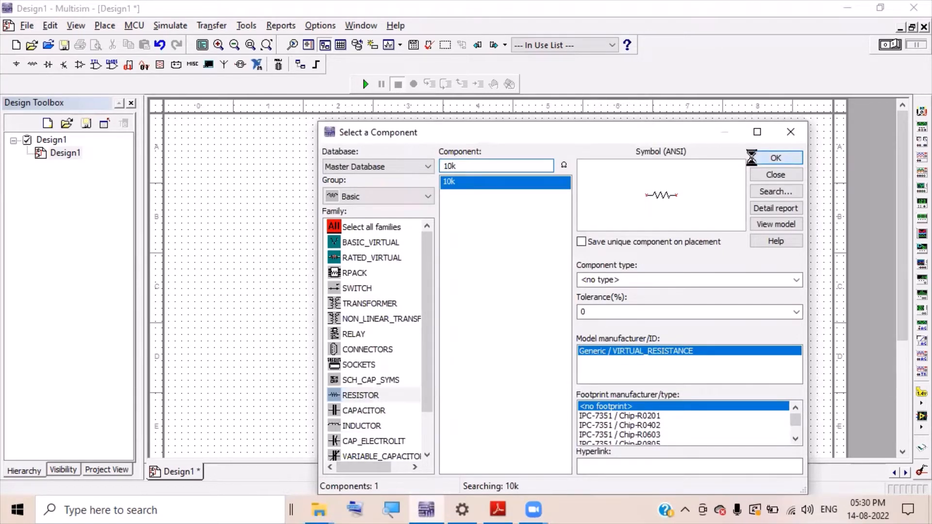
{"action": "left_click", "coordinate": [772, 158]}
{"action": "key", "text": "ctrl+r"}
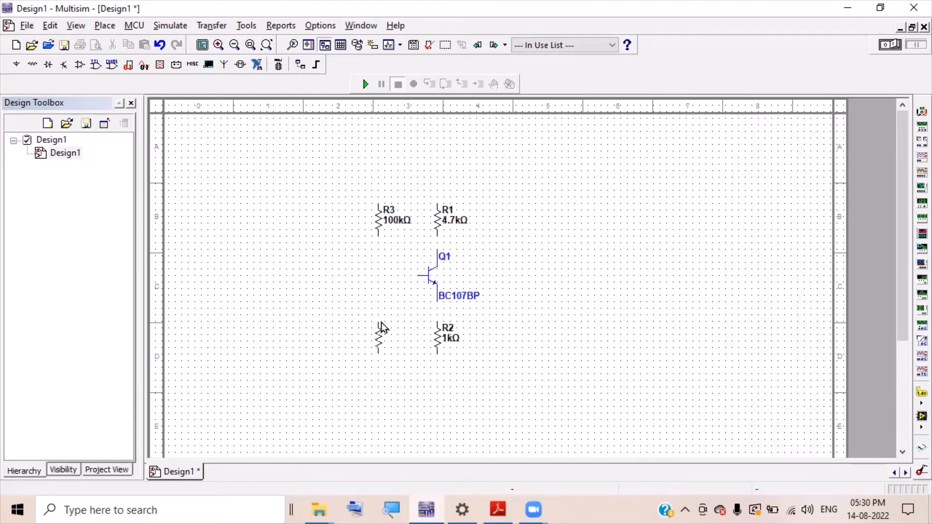
{"action": "left_click", "coordinate": [382, 327]}
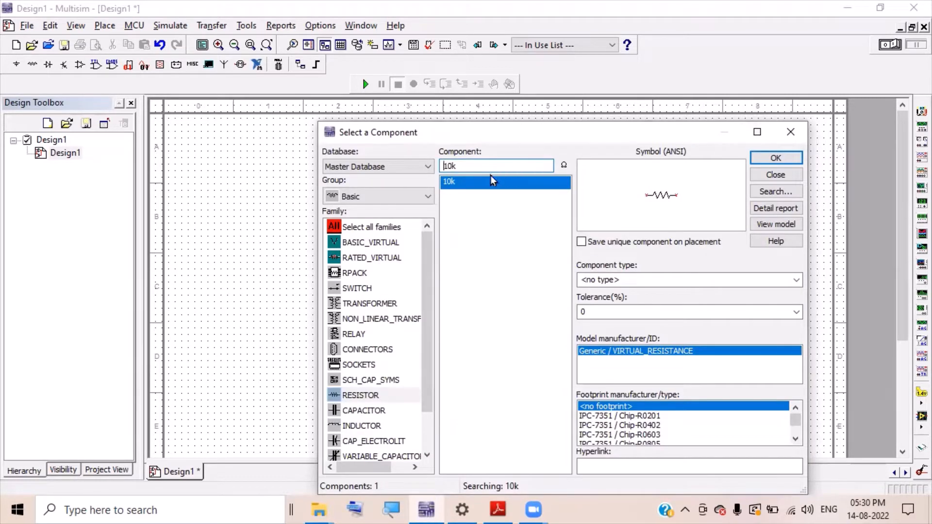
- Place a horizontal 1kΩ resistor R5 left of the transistor
{"action": "left_click", "coordinate": [449, 167]}
{"action": "key", "text": "Delete"}
{"action": "left_click", "coordinate": [771, 158]}
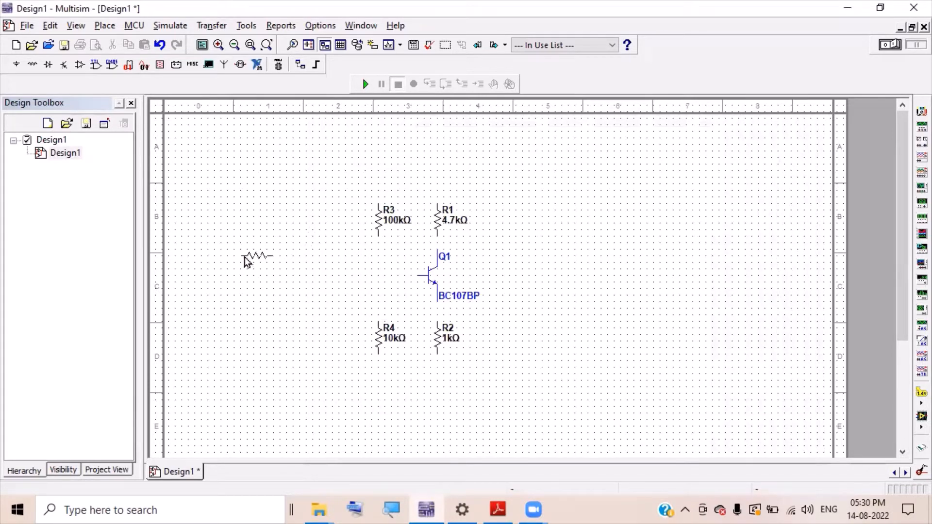
{"action": "left_click", "coordinate": [265, 284]}
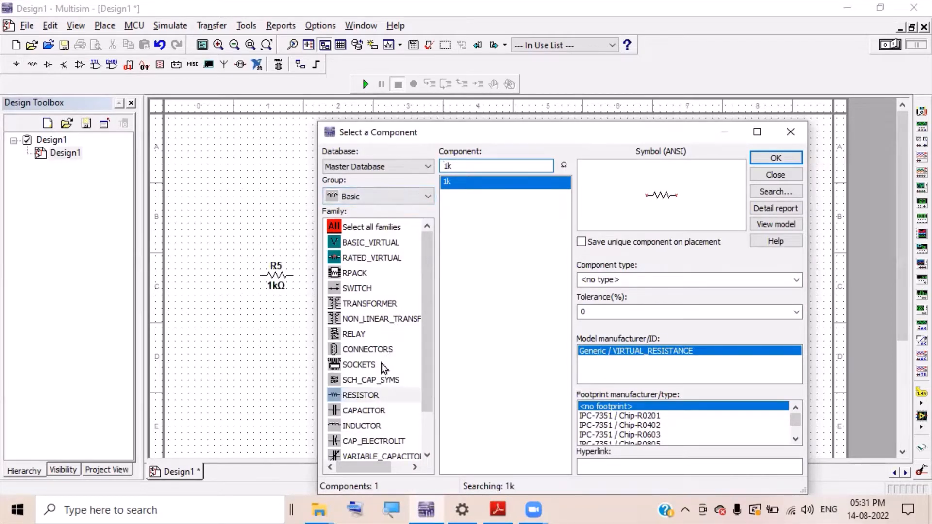
- Set up a 10µ standard capacitor, then cancel its placement
{"action": "left_click", "coordinate": [377, 412]}
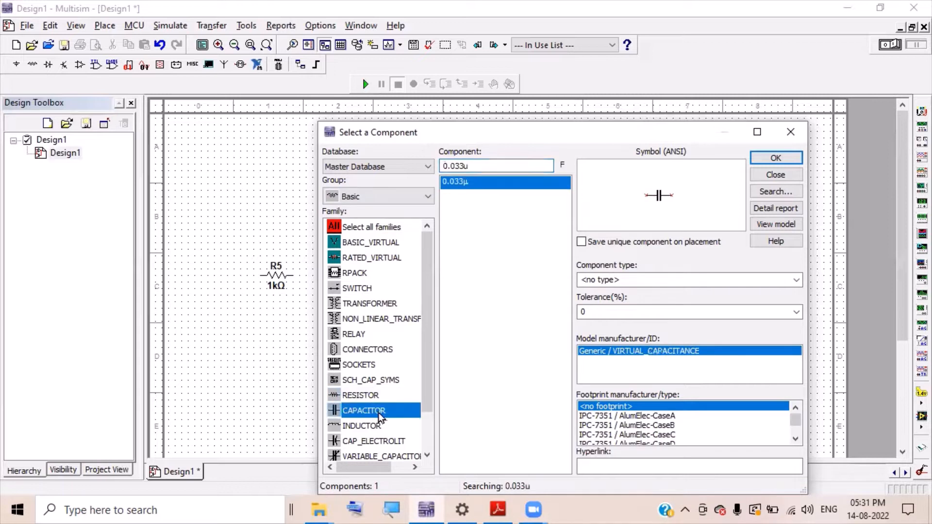
{"action": "left_click", "coordinate": [463, 165]}
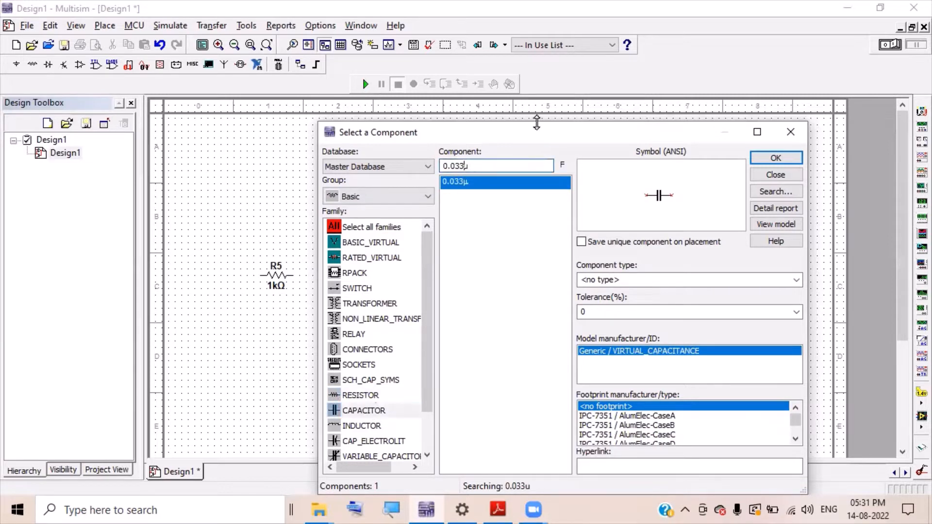
{"action": "key", "text": "BackSpace"}
{"action": "key", "text": "BackSpace"}
{"action": "key", "text": "BackSpace"}
{"action": "key", "text": "BackSpace"}
{"action": "key", "text": "BackSpace"}
{"action": "type", "text": "10"}
{"action": "key", "text": "BackSpace"}
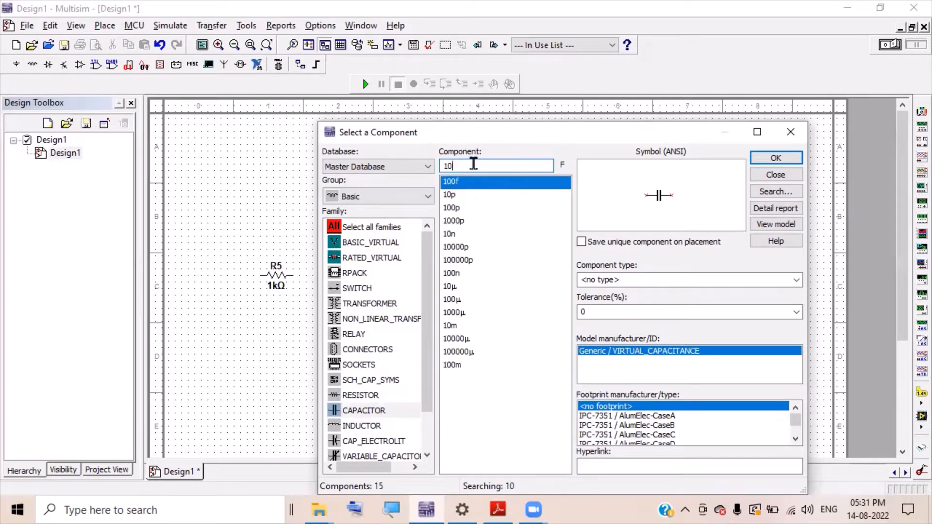
{"action": "type", "text": "u"}
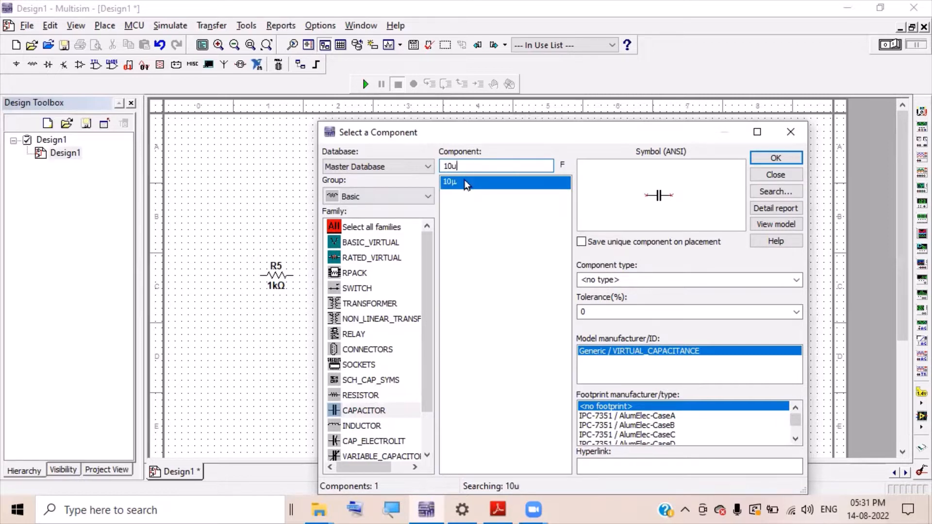
{"action": "double_click", "coordinate": [462, 182]}
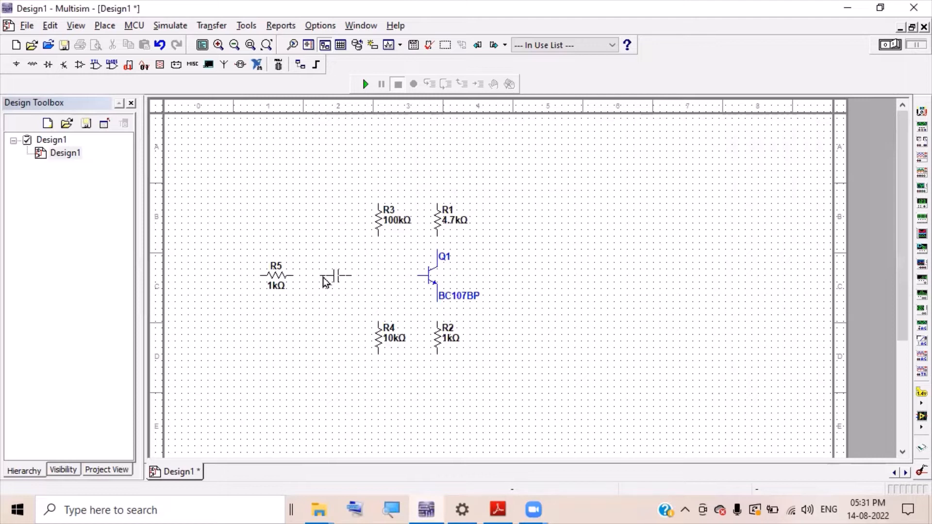
{"action": "key", "text": "Escape"}
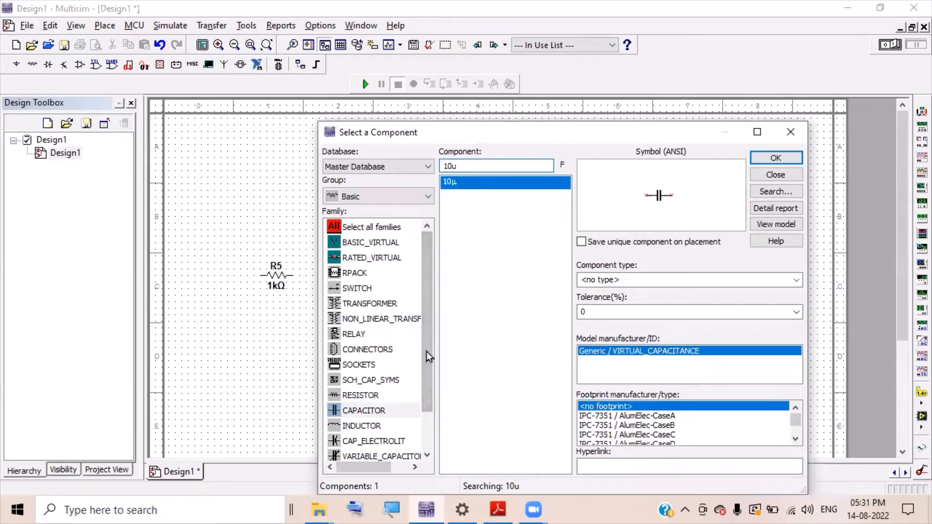
- Place 10µF electrolytic capacitors C1 between R5 and Q1, and C2 above-right of Q1
{"action": "left_click", "coordinate": [375, 442]}
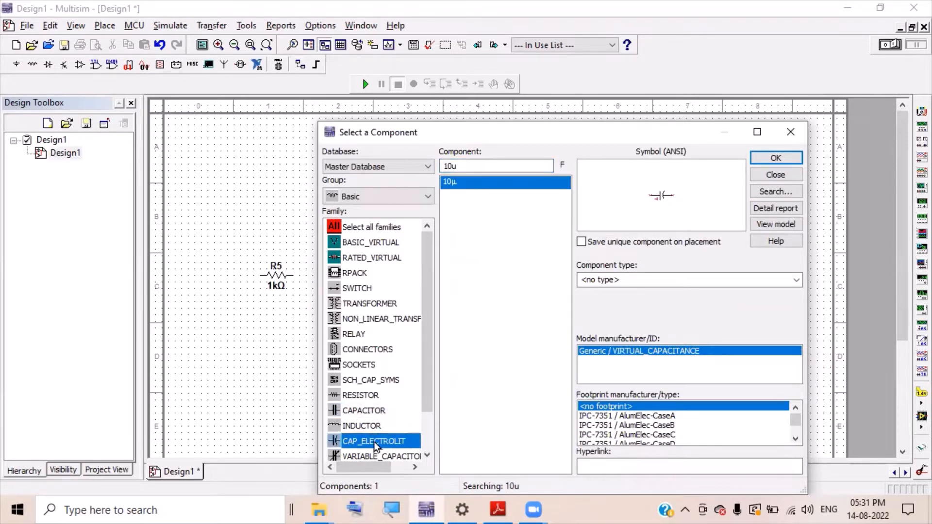
{"action": "left_click", "coordinate": [455, 169]}
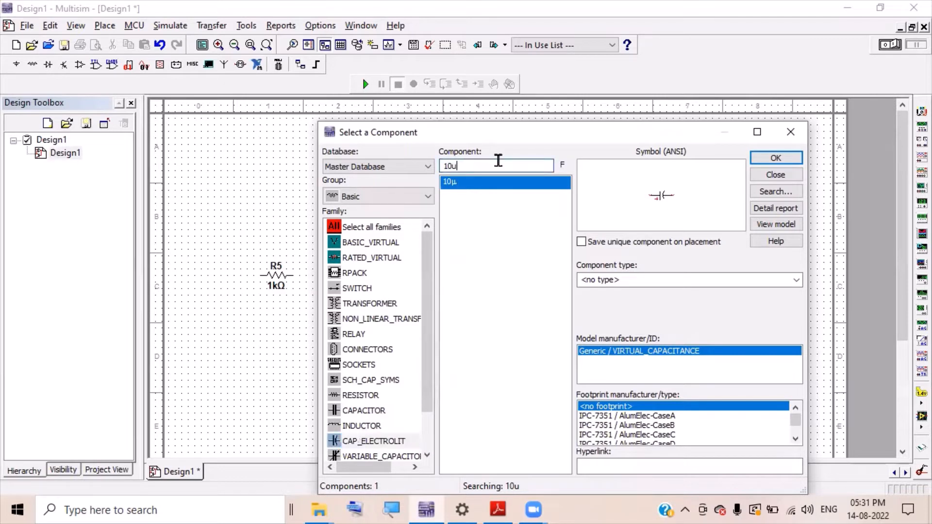
{"action": "type", "text": "u"}
{"action": "key", "text": "Delete"}
{"action": "double_click", "coordinate": [459, 181]}
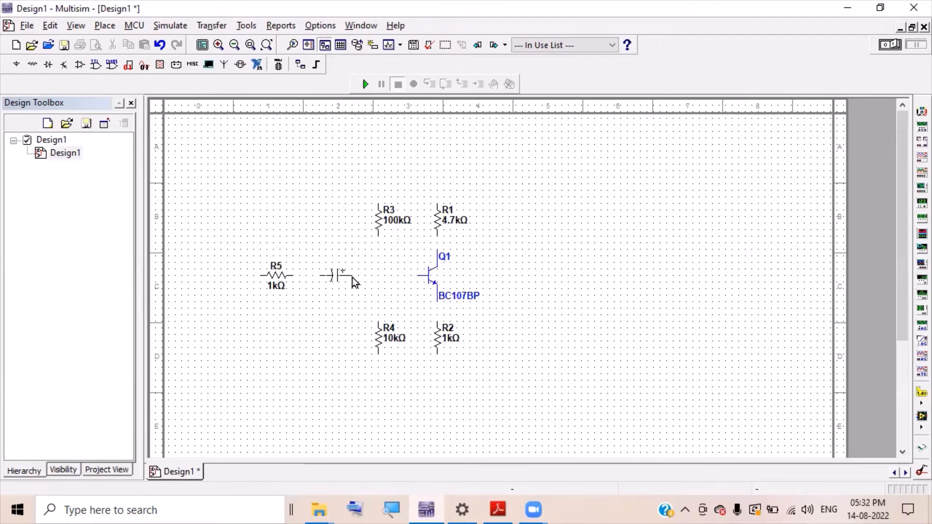
{"action": "left_click", "coordinate": [351, 278]}
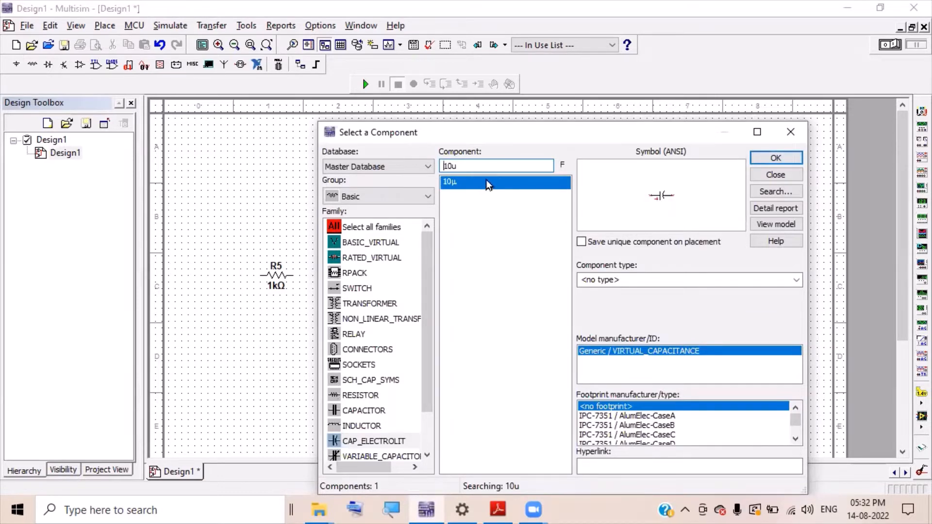
{"action": "left_click", "coordinate": [777, 158]}
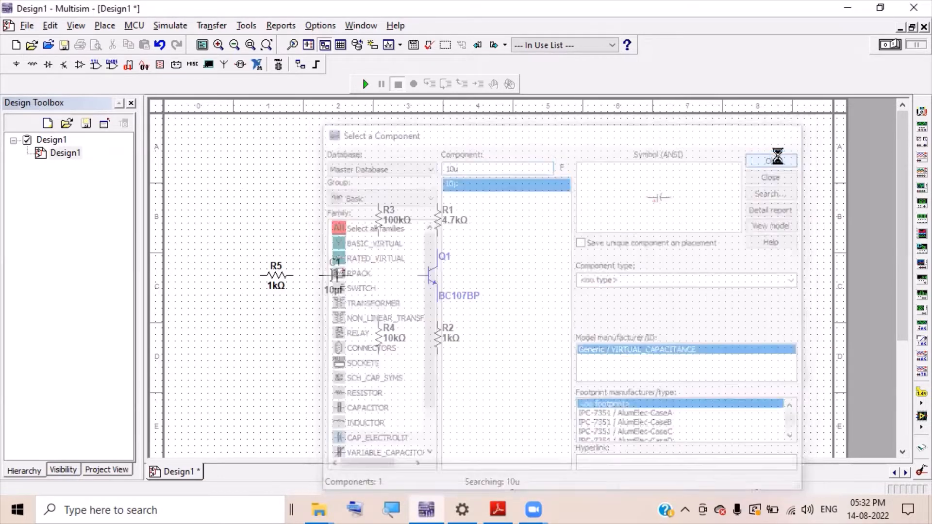
{"action": "left_click", "coordinate": [490, 248]}
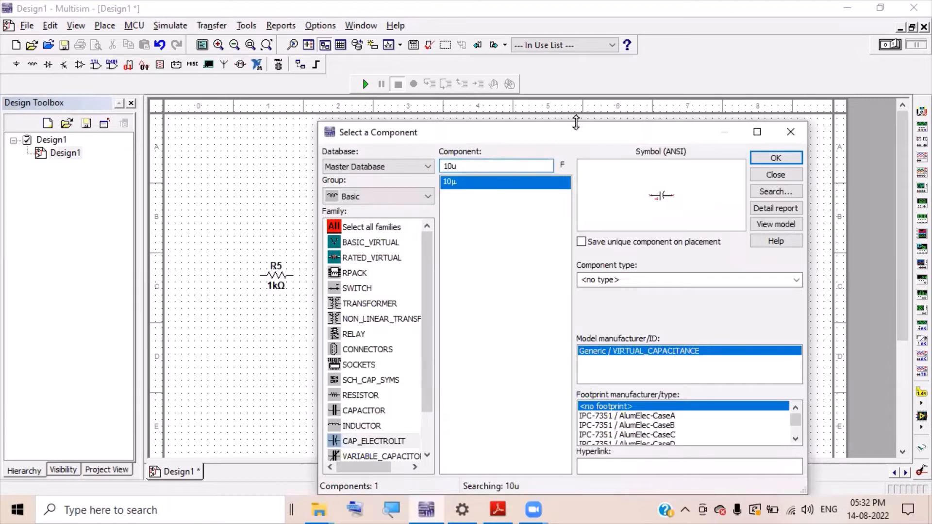
- Pick a 100µ electrolytic capacitor and rotate it vertical
{"action": "type", "text": "0"}
{"action": "double_click", "coordinate": [477, 182]}
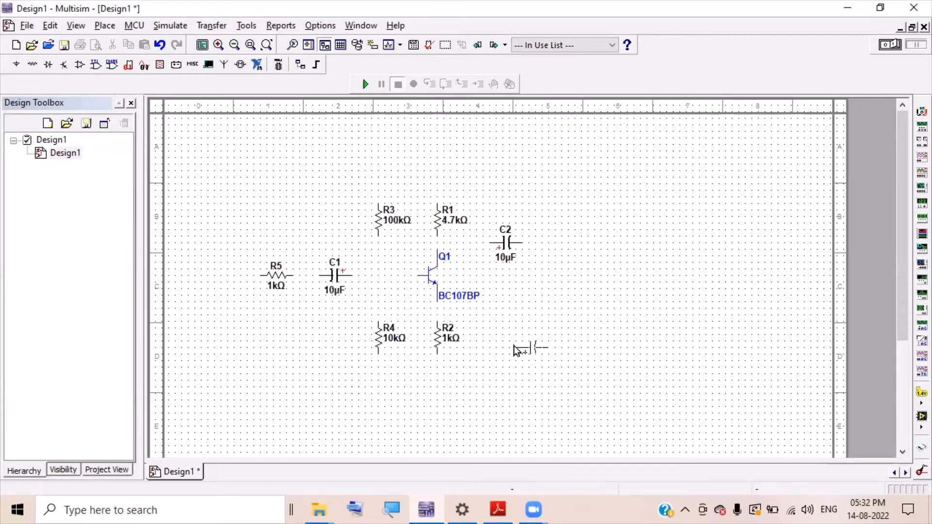
{"action": "key", "text": "ctrl+r"}
- Place capacitor C3 right of R2, then a VCC supply above R3 and R1
{"action": "left_click", "coordinate": [500, 322]}
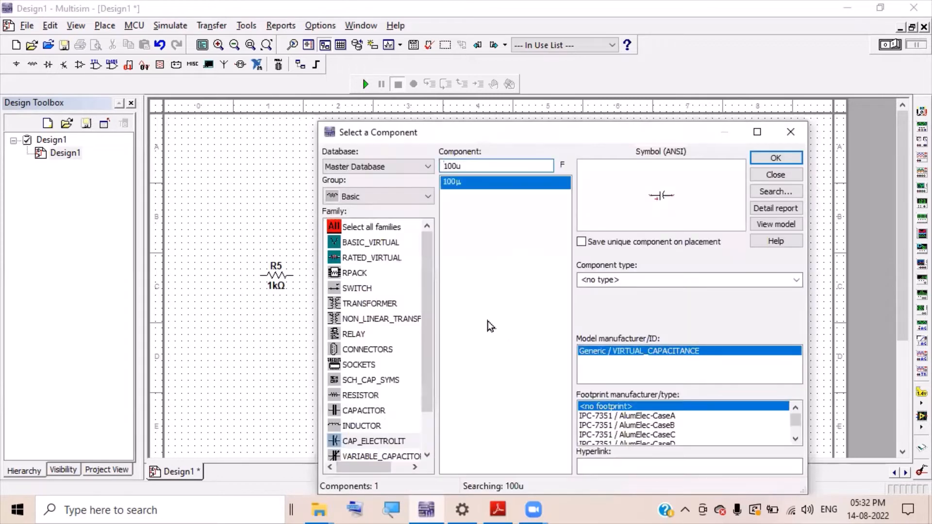
{"action": "left_click", "coordinate": [367, 192]}
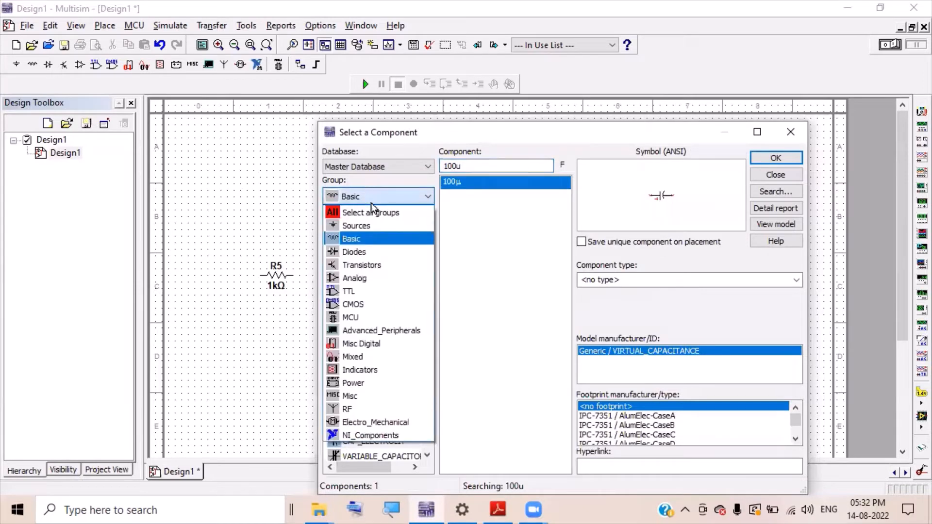
{"action": "left_click", "coordinate": [381, 231]}
{"action": "left_click", "coordinate": [384, 241]}
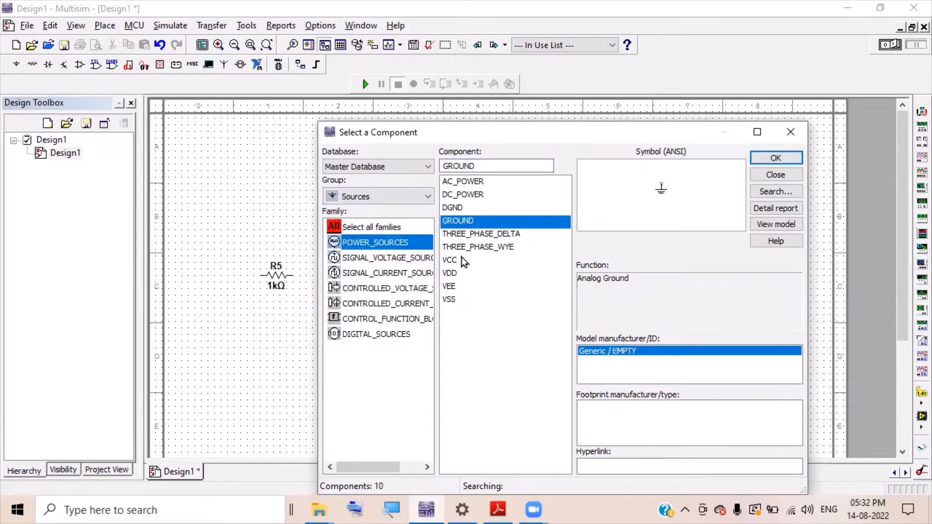
{"action": "left_click", "coordinate": [459, 260]}
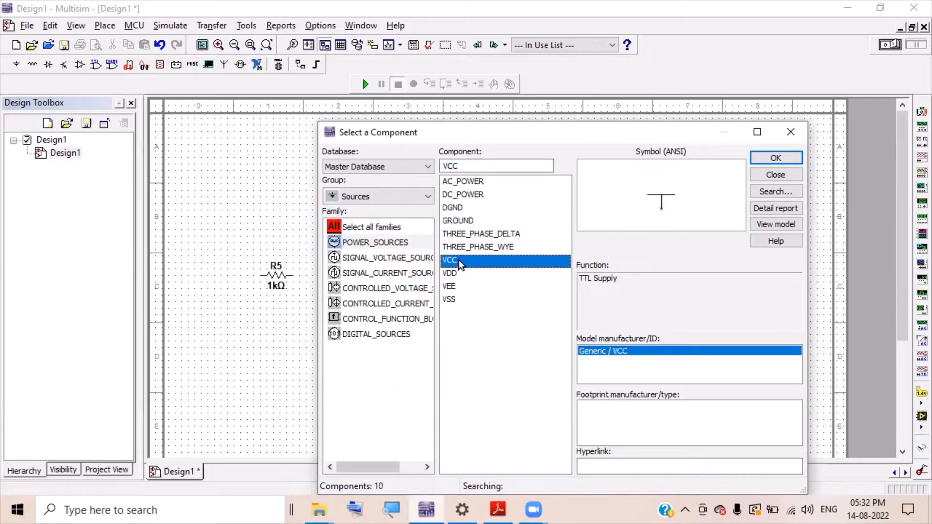
{"action": "left_click", "coordinate": [769, 161]}
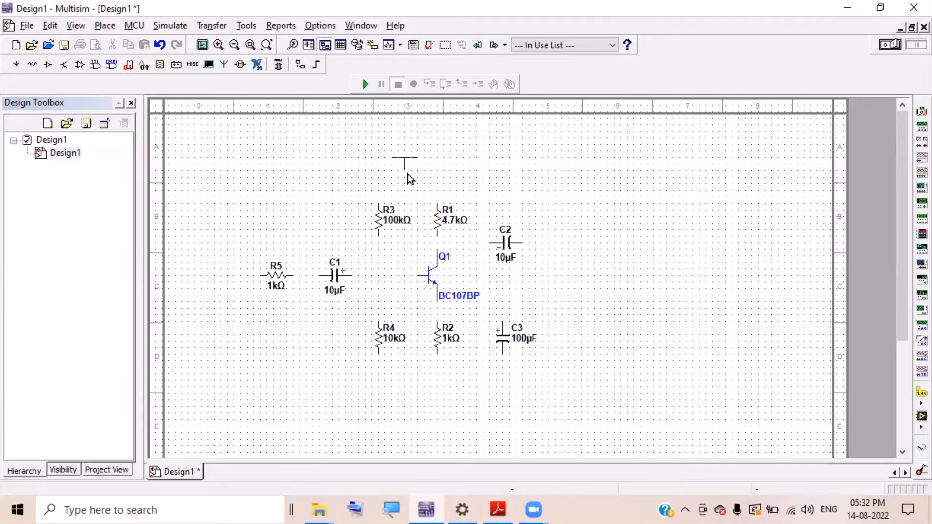
{"action": "left_click", "coordinate": [408, 175]}
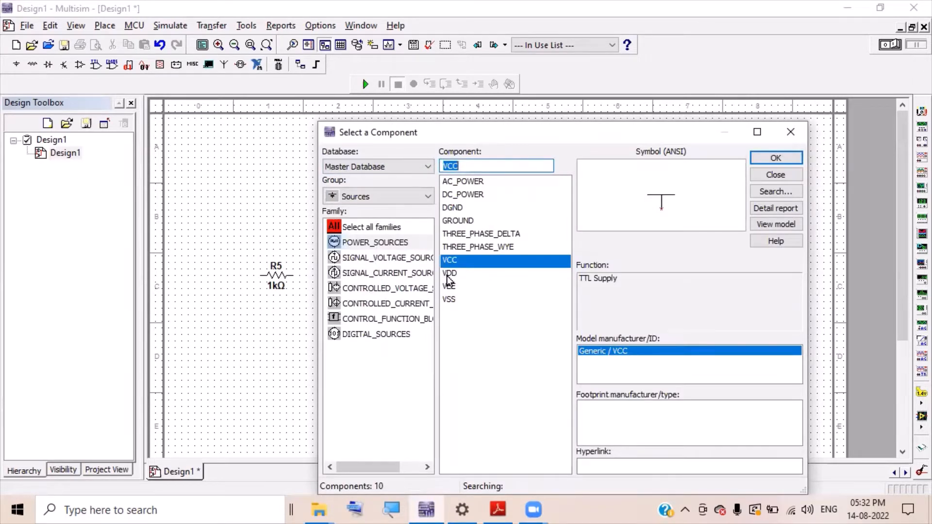
- Place a ground symbol below R2
{"action": "left_click", "coordinate": [470, 222]}
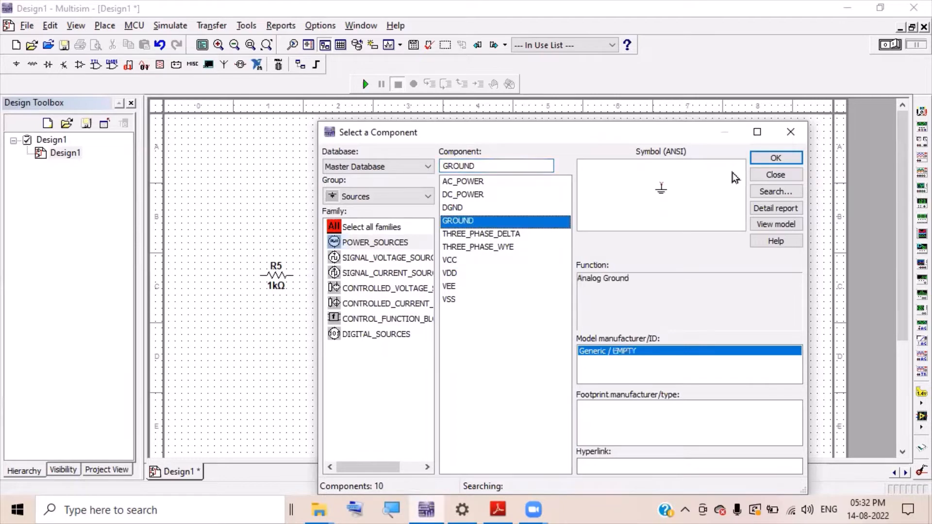
{"action": "left_click", "coordinate": [763, 158]}
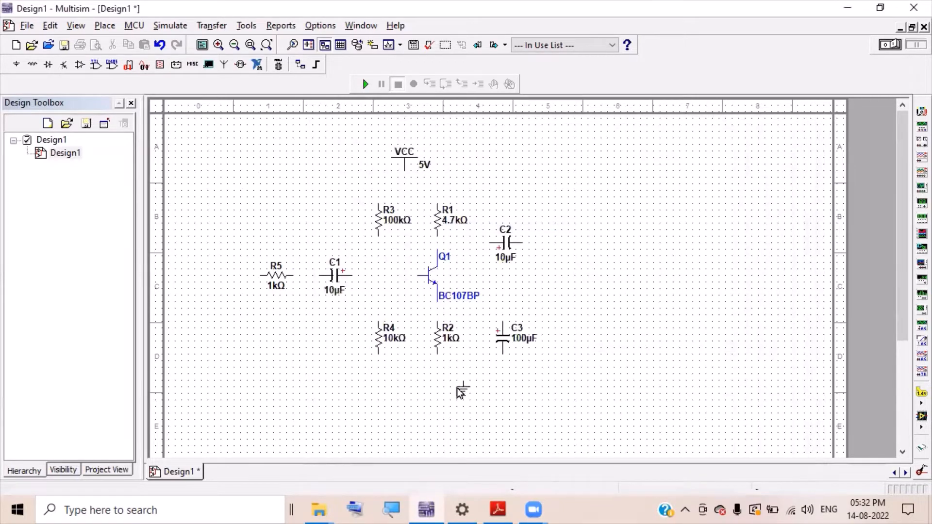
{"action": "left_click", "coordinate": [441, 387]}
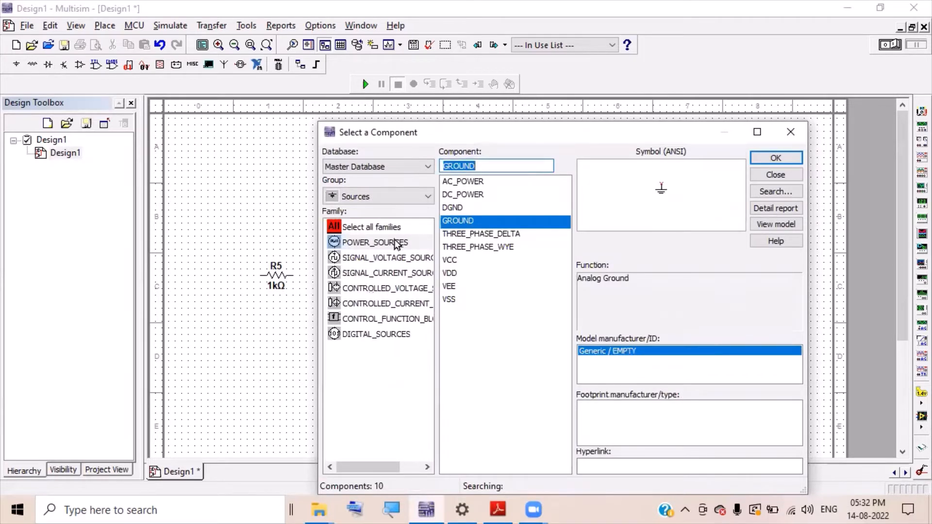
- Place a 1 Vpk, 1kHz AC voltage source V1 left of R5, closing the chooser
{"action": "left_click", "coordinate": [372, 203]}
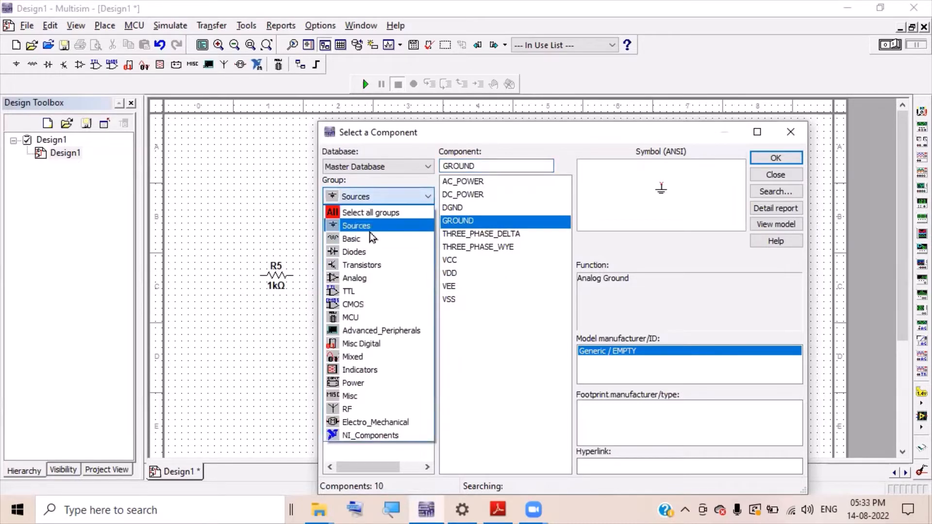
{"action": "left_click", "coordinate": [368, 227]}
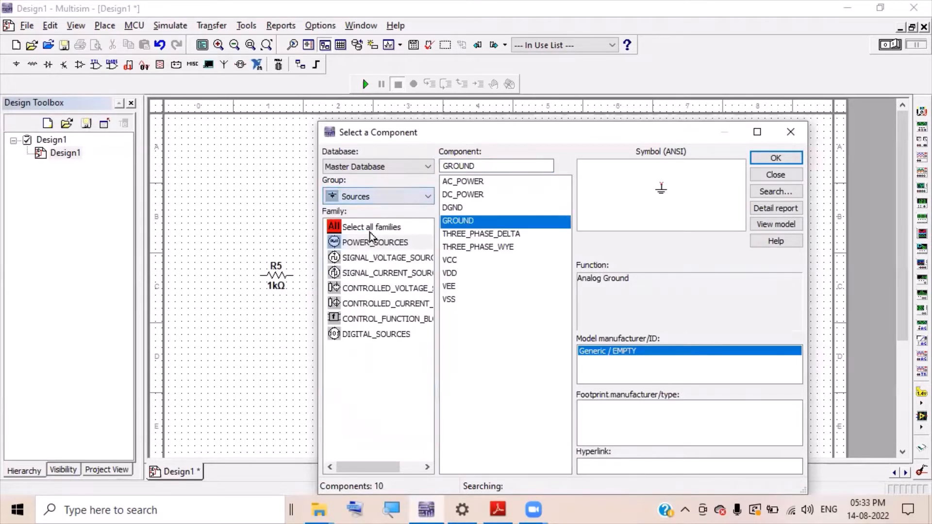
{"action": "left_click", "coordinate": [383, 259]}
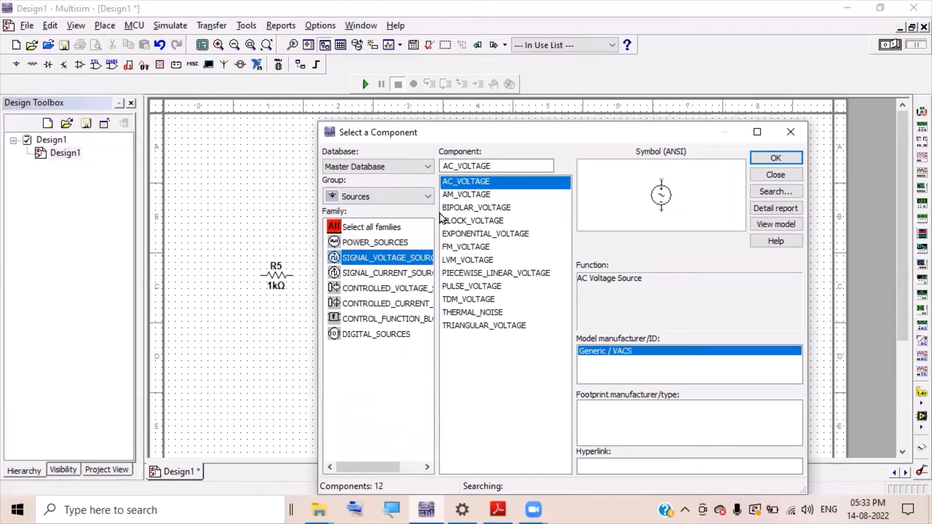
{"action": "left_click", "coordinate": [762, 159]}
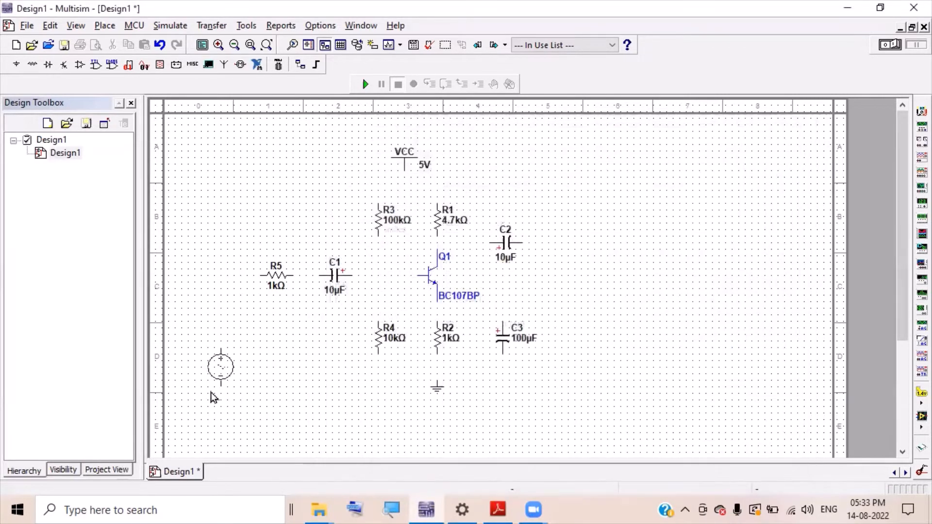
{"action": "left_click", "coordinate": [238, 349]}
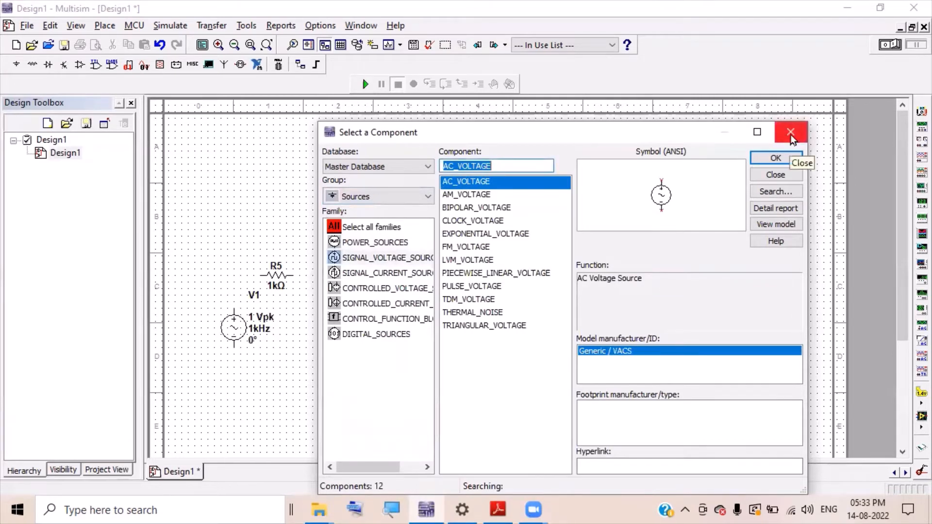
{"action": "left_click", "coordinate": [790, 135]}
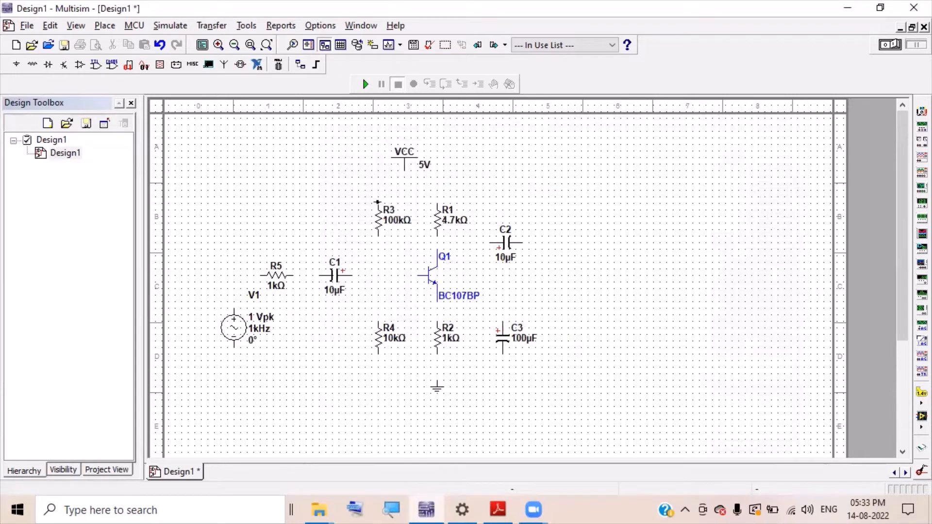
- Wire the top pins of R3 and R1 to the VCC supply
{"action": "left_click", "coordinate": [377, 202]}
{"action": "left_click", "coordinate": [404, 170]}
{"action": "left_click", "coordinate": [437, 197]}
{"action": "left_click", "coordinate": [405, 176]}
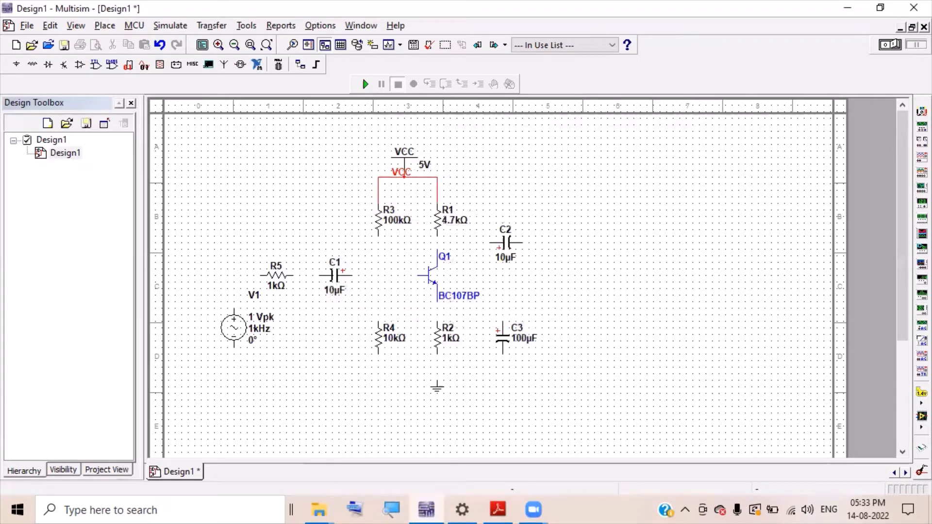
- Set the VCC voltage to 12 V and move its label left
{"action": "double_click", "coordinate": [423, 169]}
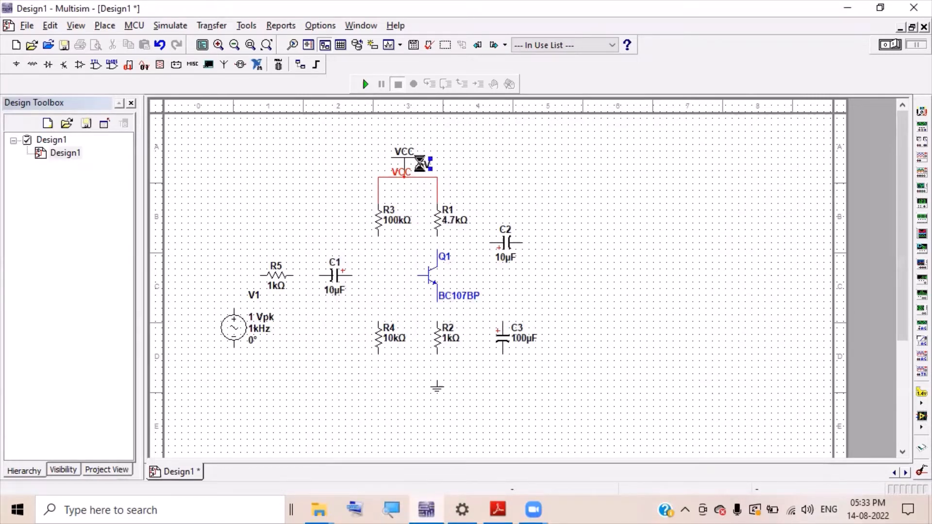
{"action": "left_click_drag", "start_coordinate": [480, 133], "coordinate": [461, 133]}
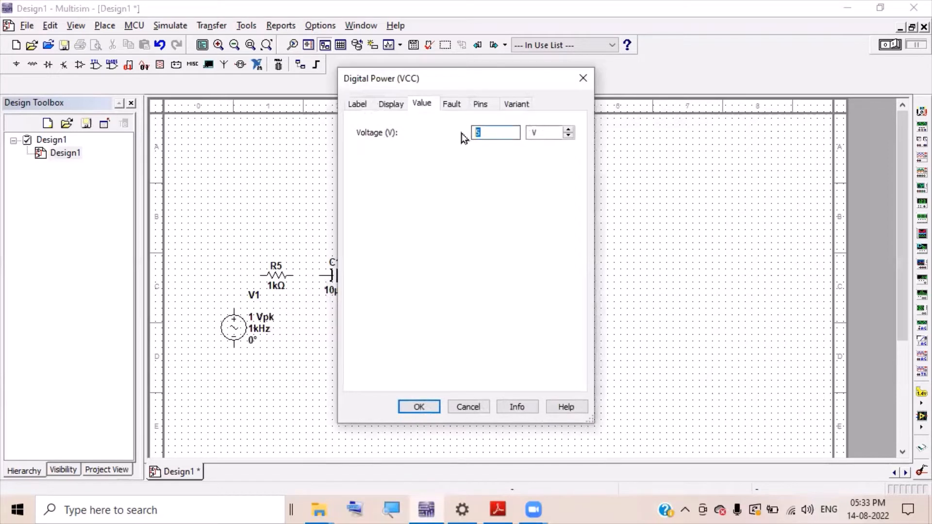
{"action": "type", "text": "12"}
{"action": "left_click", "coordinate": [418, 407]}
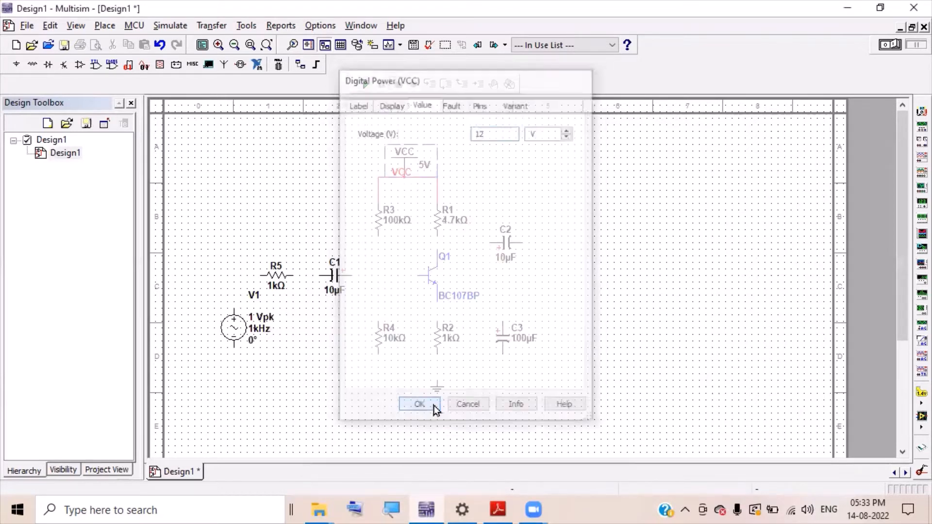
{"action": "left_click", "coordinate": [397, 171]}
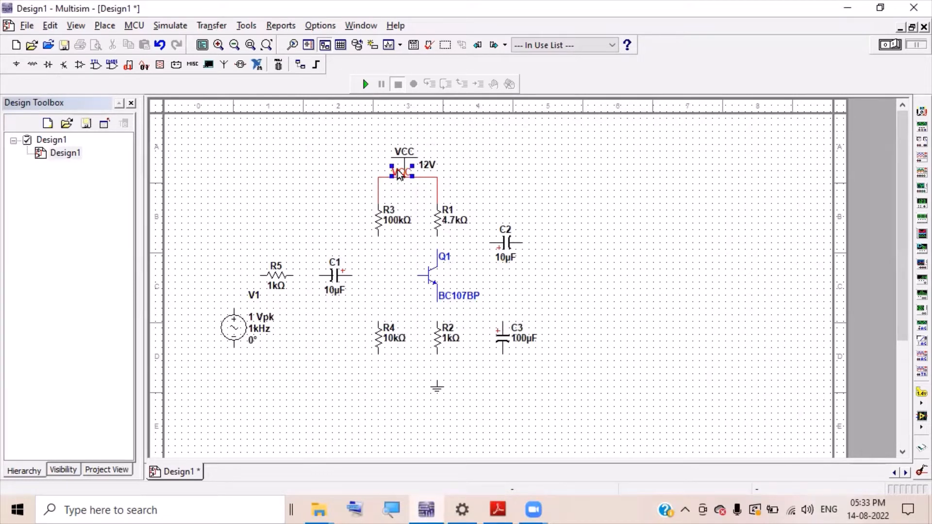
{"action": "left_click_drag", "start_coordinate": [398, 170], "coordinate": [373, 171]}
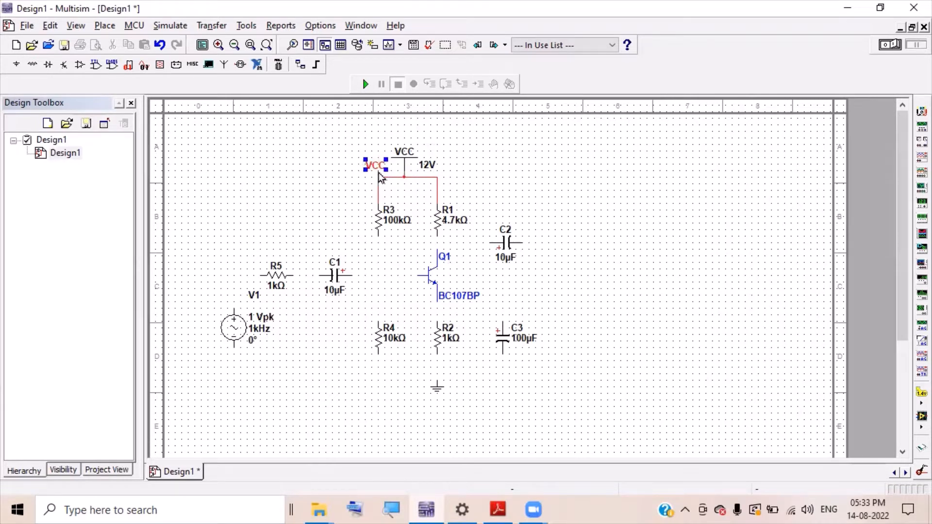
- Wire R1 to Q1's collector, the R3–R4 divider, and C1 and the divider to Q1's base
{"action": "left_click", "coordinate": [517, 160]}
{"action": "left_click", "coordinate": [439, 236]}
{"action": "left_click", "coordinate": [437, 249]}
{"action": "left_click", "coordinate": [378, 235]}
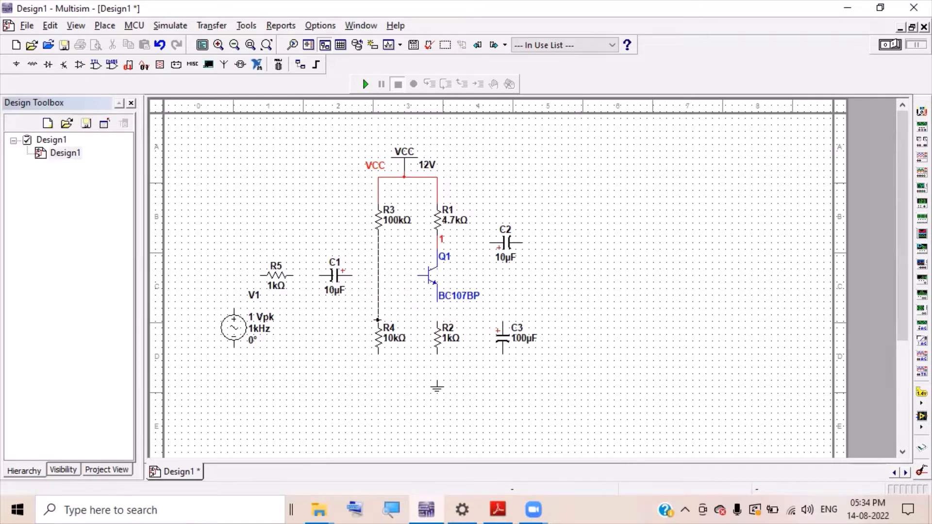
{"action": "left_click", "coordinate": [378, 320]}
{"action": "left_click", "coordinate": [377, 275]}
{"action": "left_click", "coordinate": [379, 275]}
- Wire Q1's emitter to R2 and C3, and R2, R4 and C3 to ground
{"action": "left_click", "coordinate": [438, 321]}
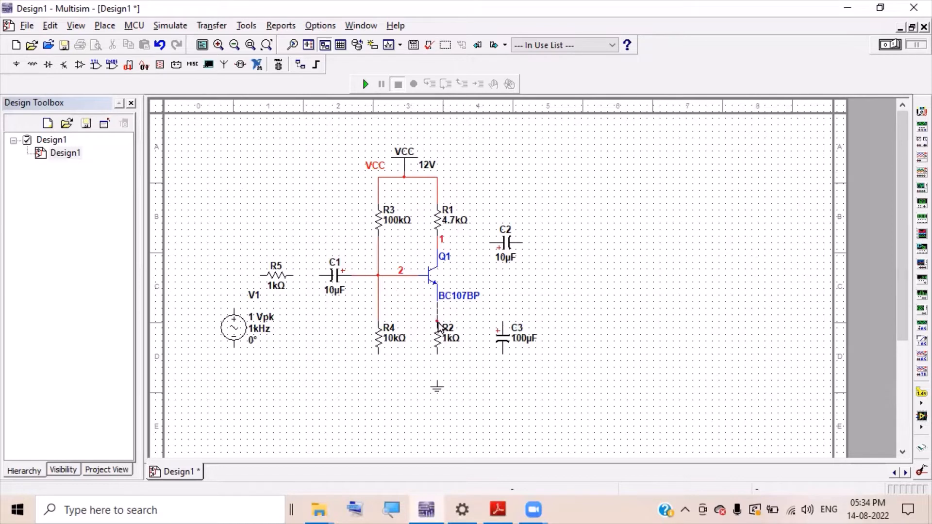
{"action": "left_click", "coordinate": [437, 354]}
{"action": "left_click", "coordinate": [436, 381]}
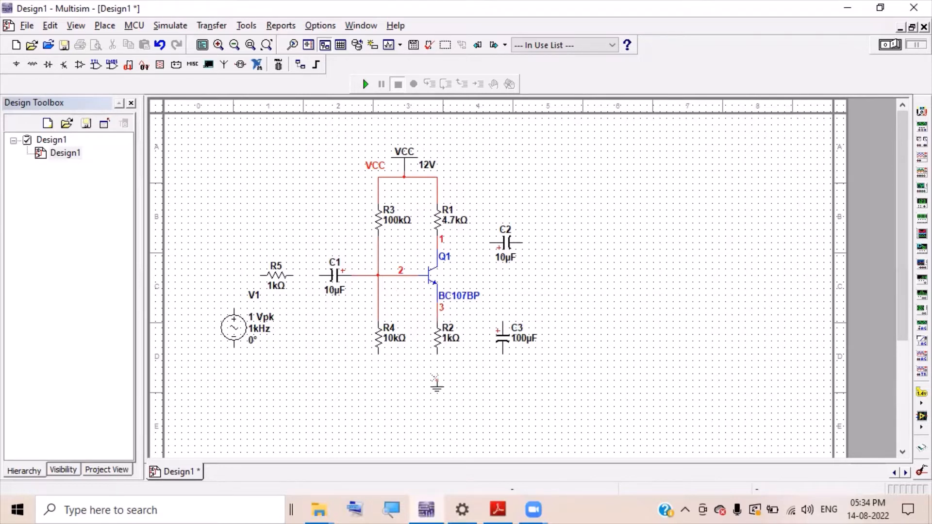
{"action": "left_click", "coordinate": [377, 352]}
{"action": "left_click", "coordinate": [437, 374]}
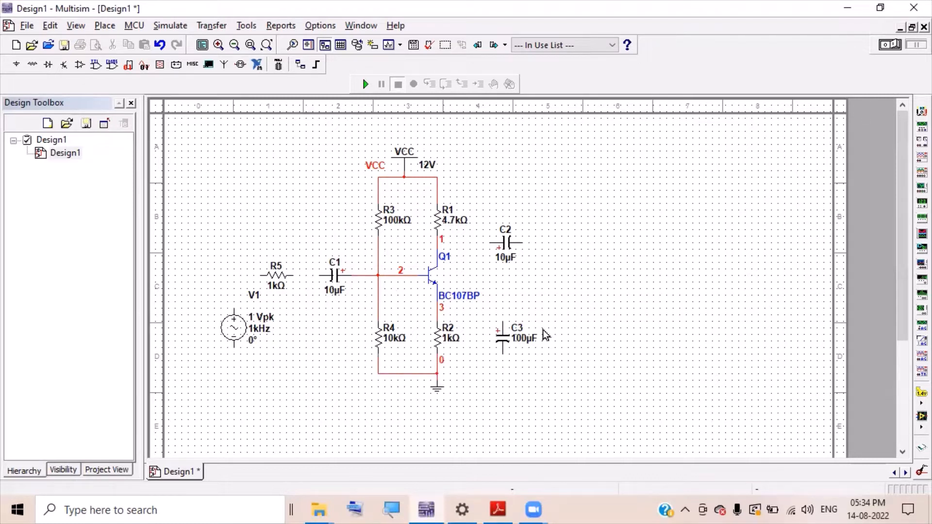
{"action": "left_click", "coordinate": [494, 321]}
{"action": "left_click", "coordinate": [438, 313]}
{"action": "left_click", "coordinate": [487, 354]}
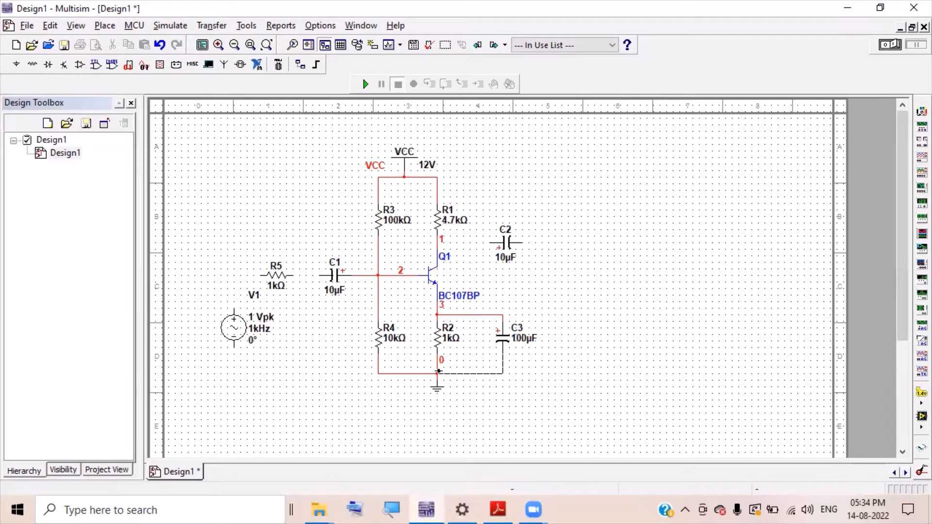
{"action": "left_click", "coordinate": [439, 371]}
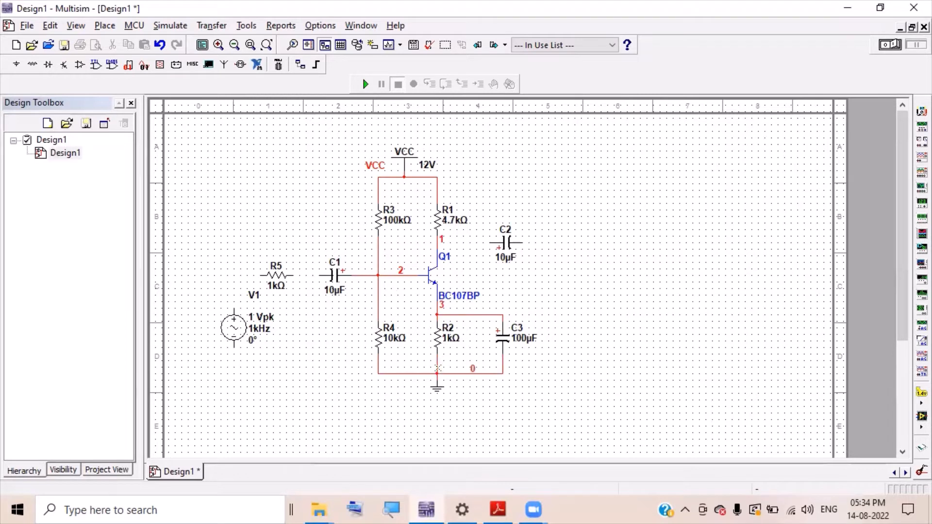
- Wire V1 through R5 to C1, V1's bottom to ground, and C2 to the collector
{"action": "left_click", "coordinate": [234, 311]}
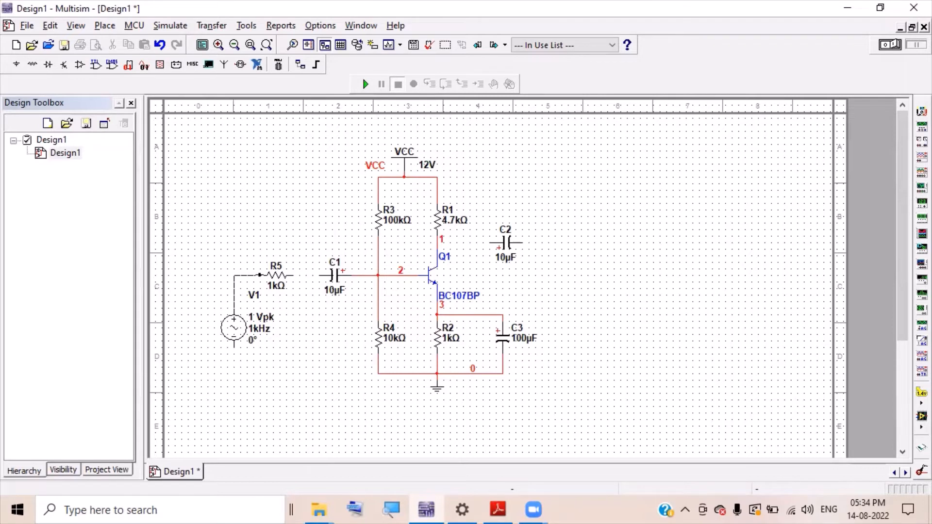
{"action": "left_click", "coordinate": [261, 275]}
{"action": "left_click", "coordinate": [302, 274]}
{"action": "left_click", "coordinate": [318, 274]}
{"action": "left_click", "coordinate": [234, 351]}
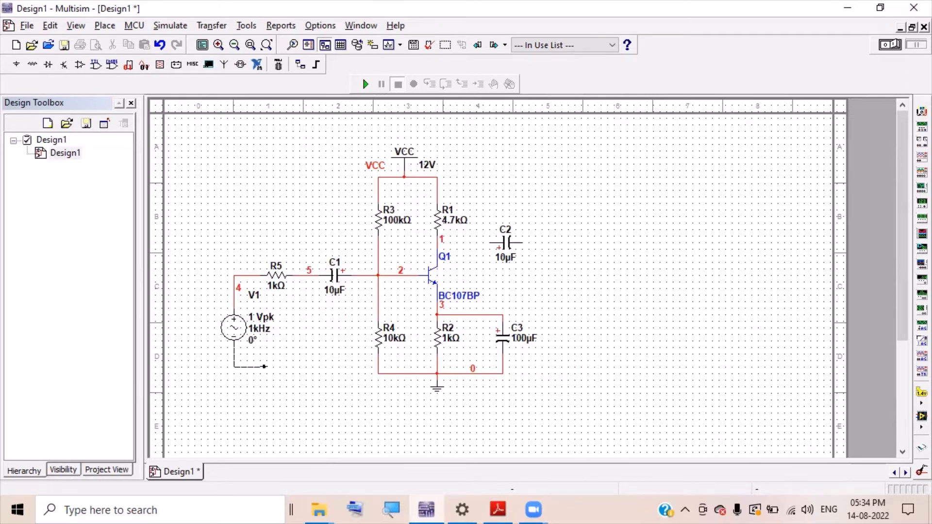
{"action": "left_click", "coordinate": [376, 373]}
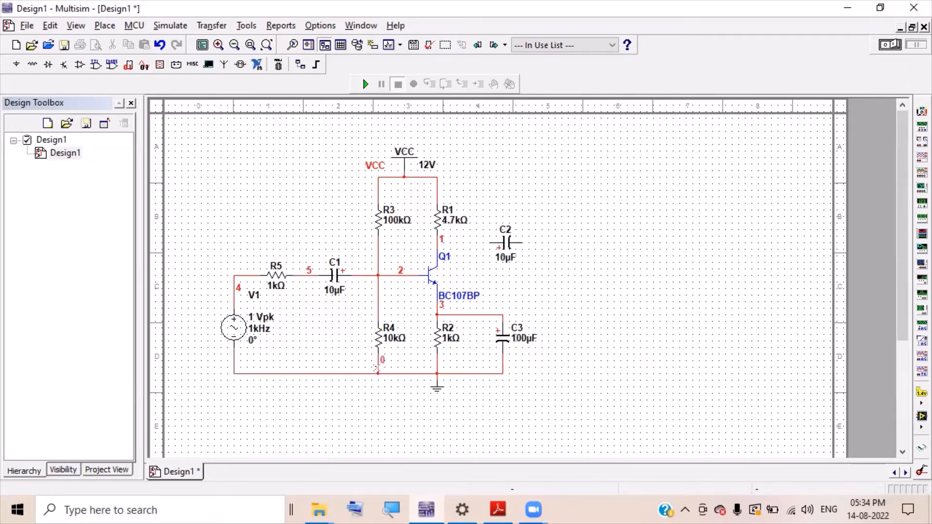
{"action": "left_click", "coordinate": [492, 242]}
{"action": "left_click", "coordinate": [436, 243]}
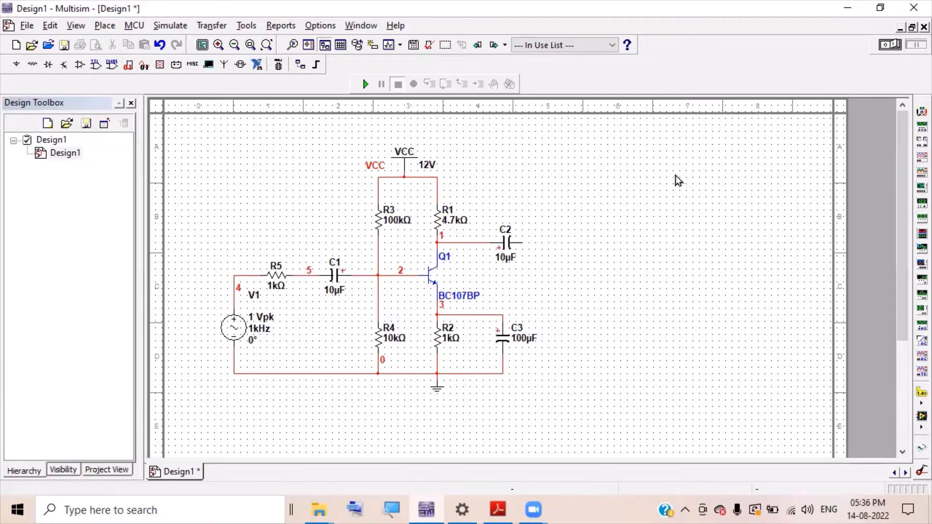
- Place oscilloscope XSC1 right of the circuit and ground both its channels
{"action": "left_click", "coordinate": [913, 158]}
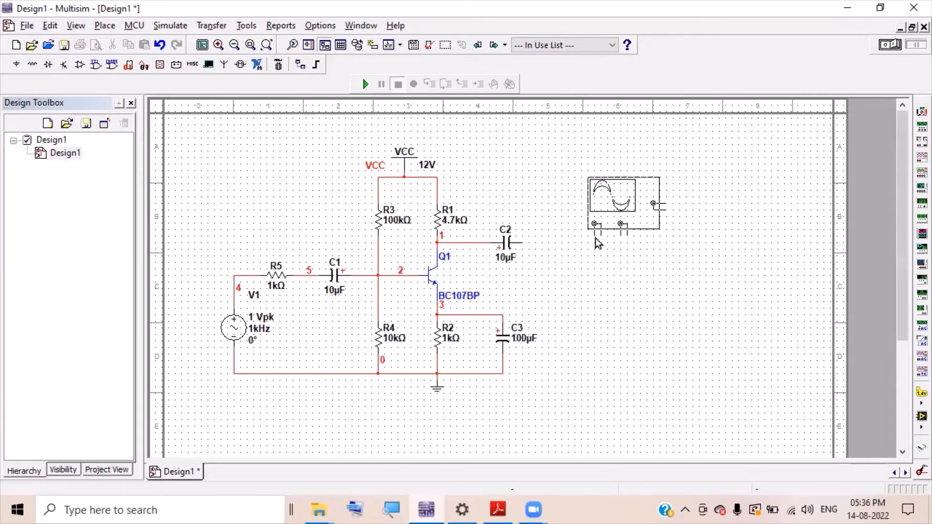
{"action": "left_click", "coordinate": [598, 242]}
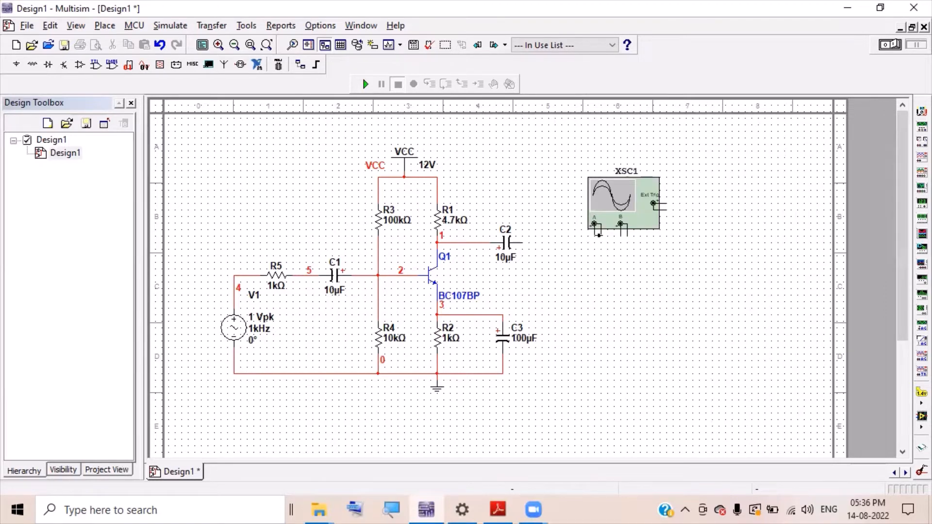
{"action": "left_click", "coordinate": [602, 235]}
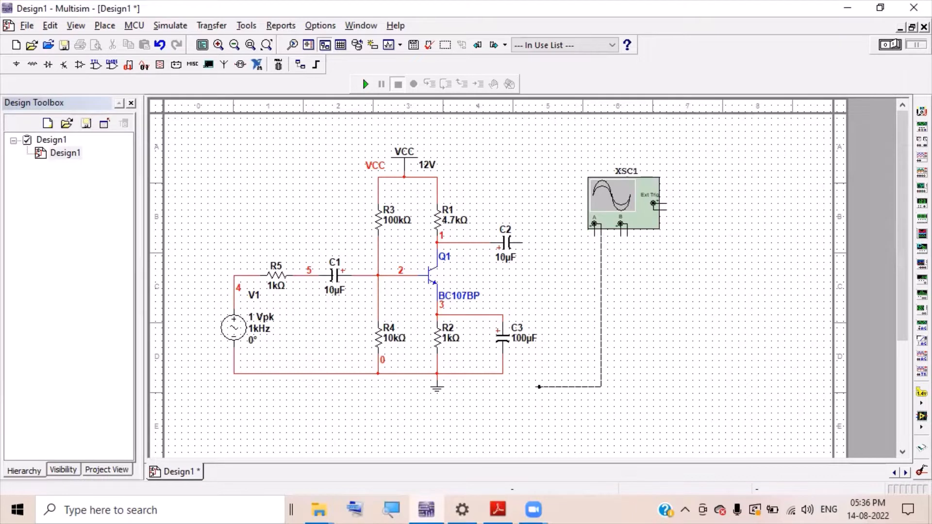
{"action": "left_click", "coordinate": [503, 371]}
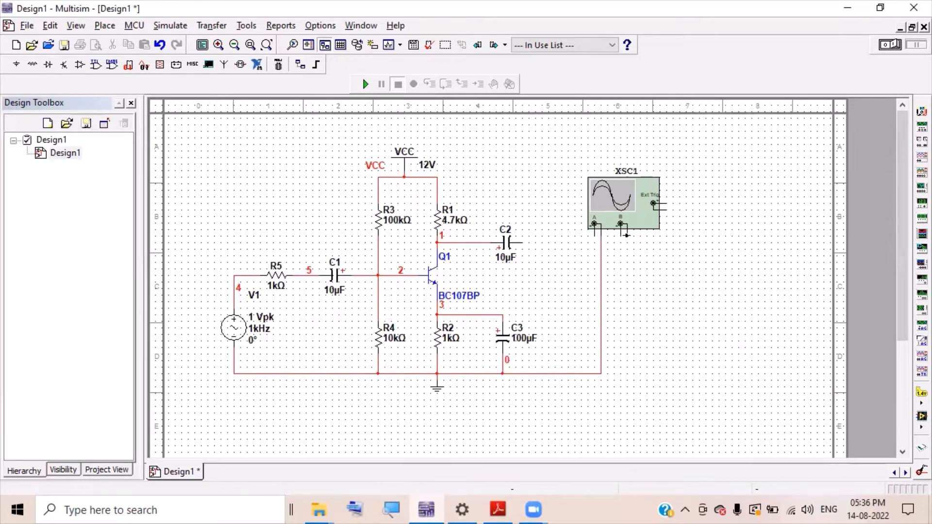
{"action": "left_click", "coordinate": [629, 238]}
{"action": "left_click", "coordinate": [600, 372]}
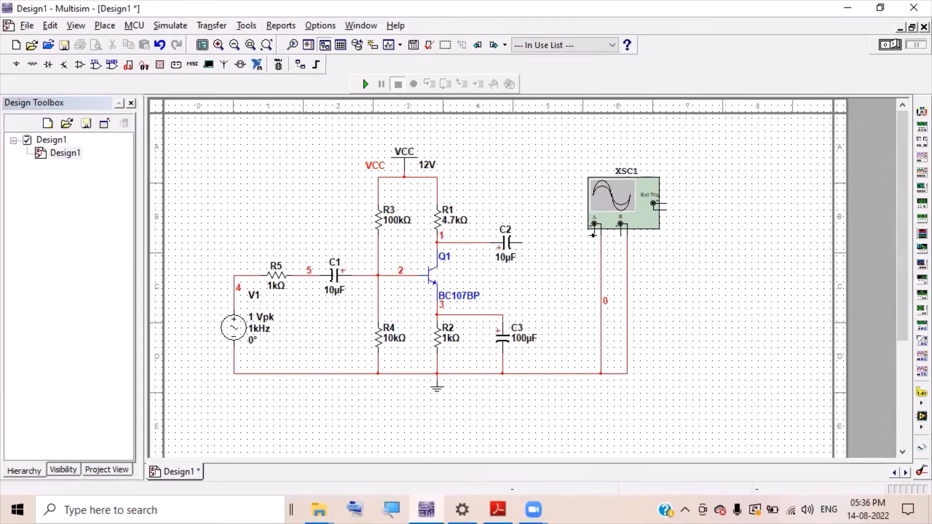
- Connect channel A to the V1/R5 input node and channel B to C2's output
{"action": "left_click", "coordinate": [593, 235]}
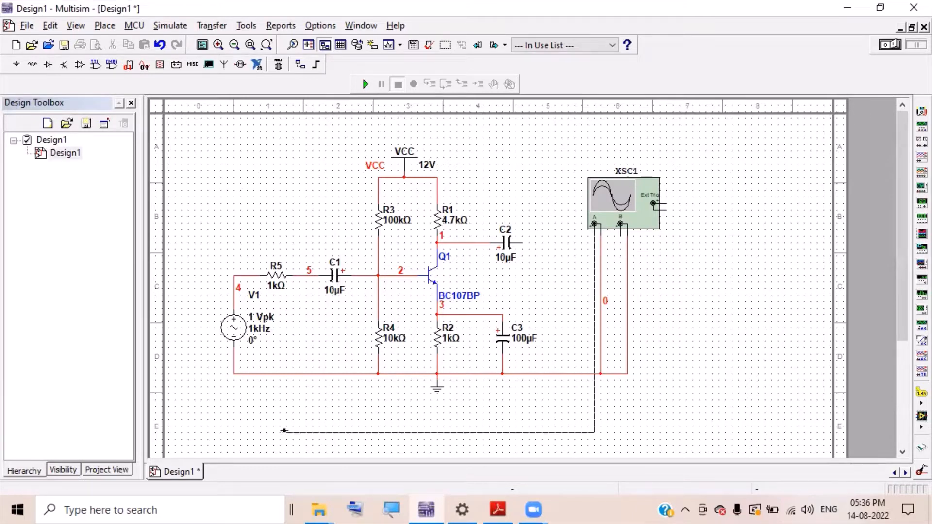
{"action": "left_click", "coordinate": [188, 412]}
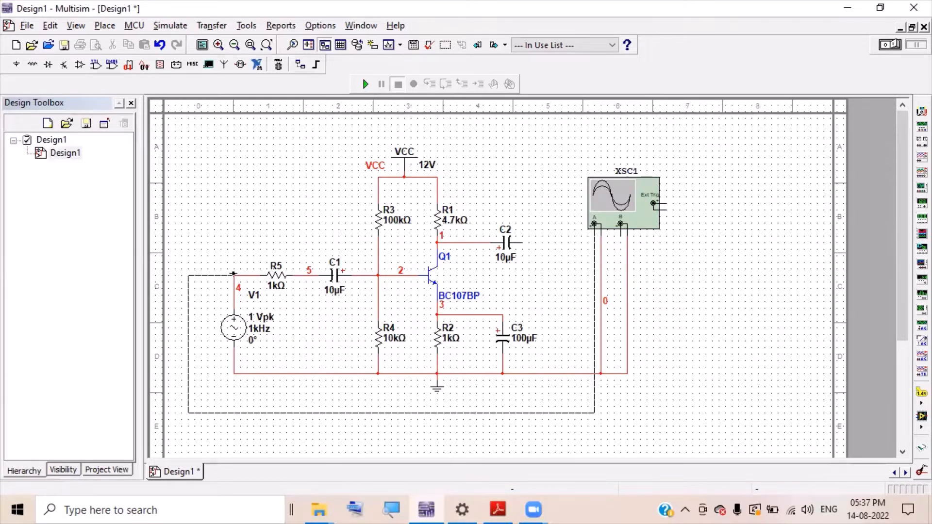
{"action": "left_click", "coordinate": [234, 275]}
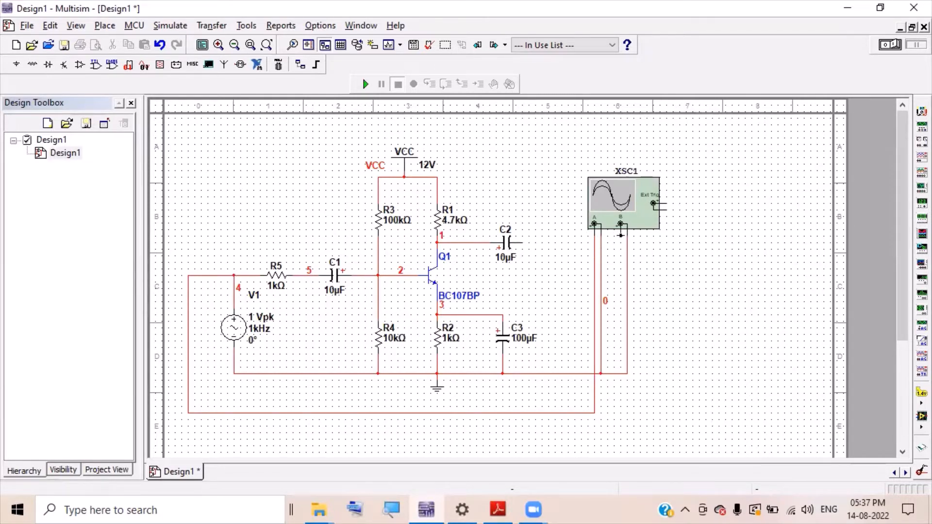
{"action": "left_click", "coordinate": [621, 235]}
{"action": "left_click", "coordinate": [519, 242]}
- Set the net 4 wire colour to green in Net Settings
{"action": "double_click", "coordinate": [594, 275]}
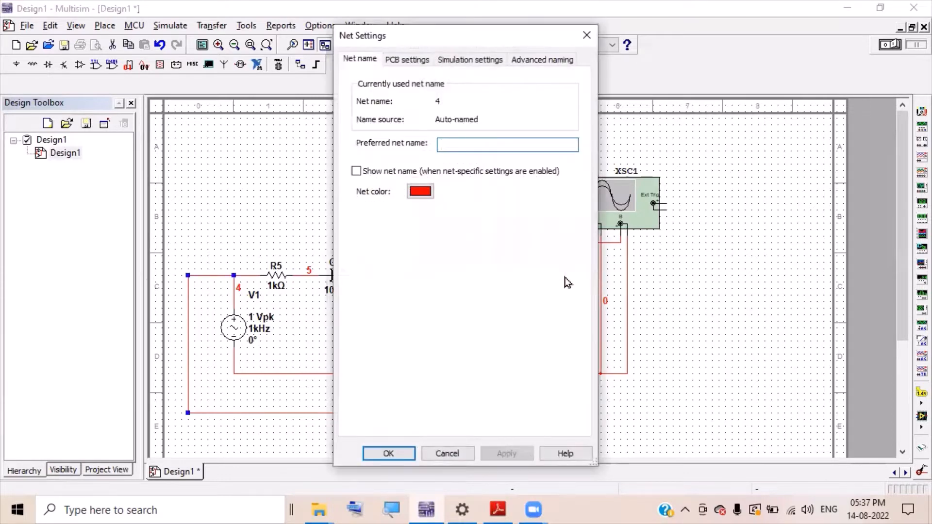
{"action": "left_click", "coordinate": [420, 192]}
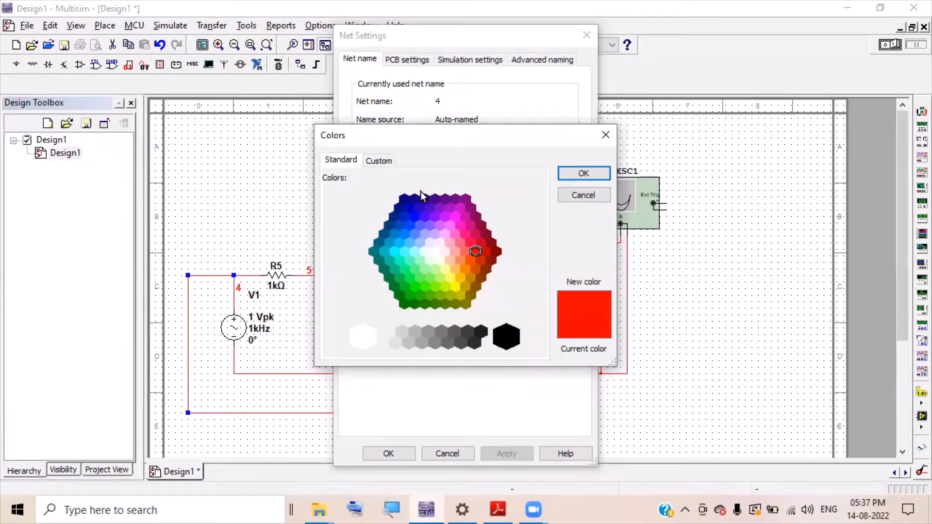
{"action": "left_click", "coordinate": [409, 295]}
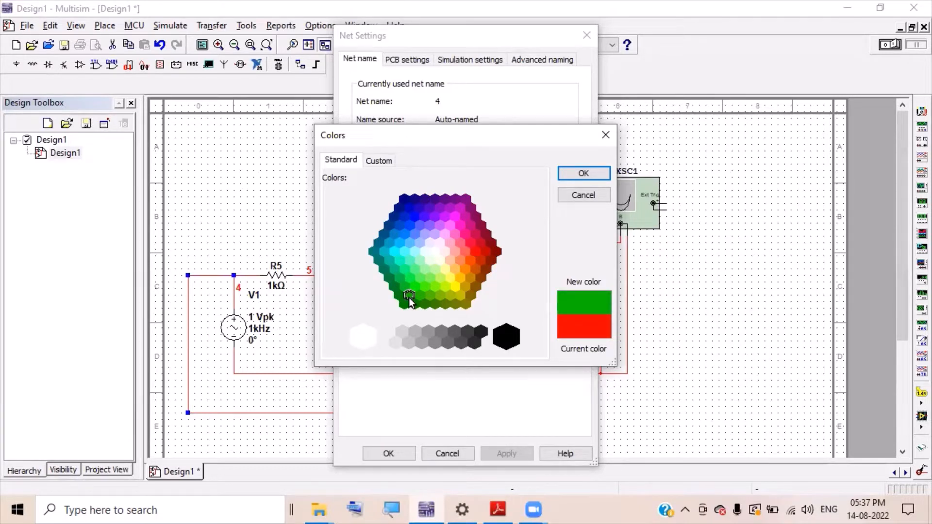
{"action": "left_click", "coordinate": [573, 174]}
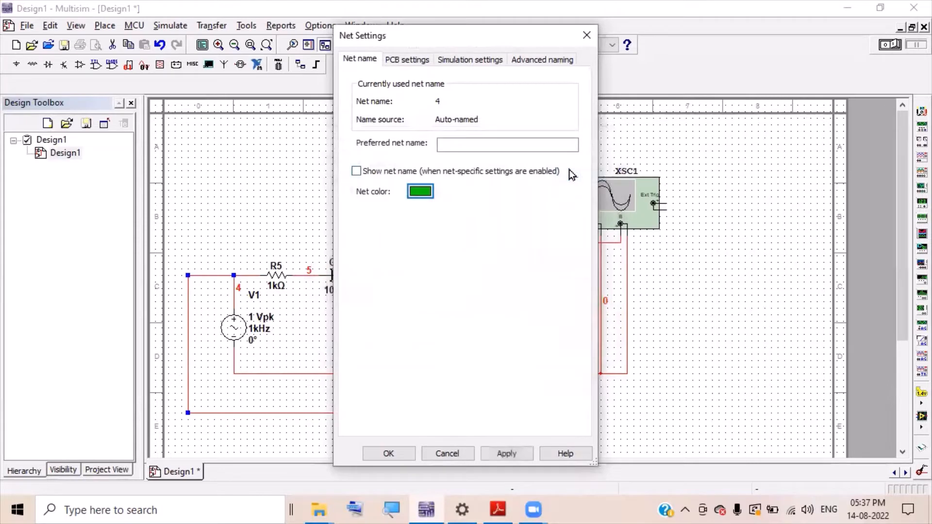
{"action": "left_click", "coordinate": [376, 454]}
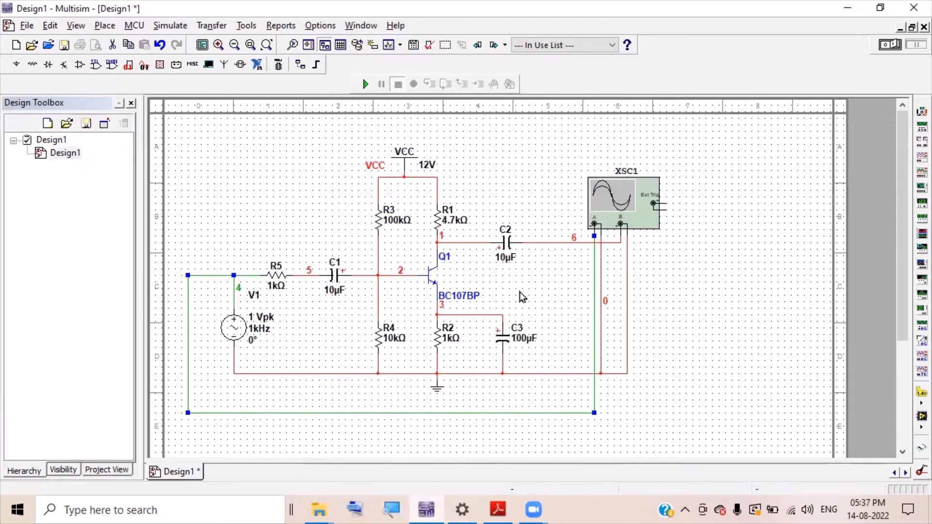
{"action": "double_click", "coordinate": [616, 242]}
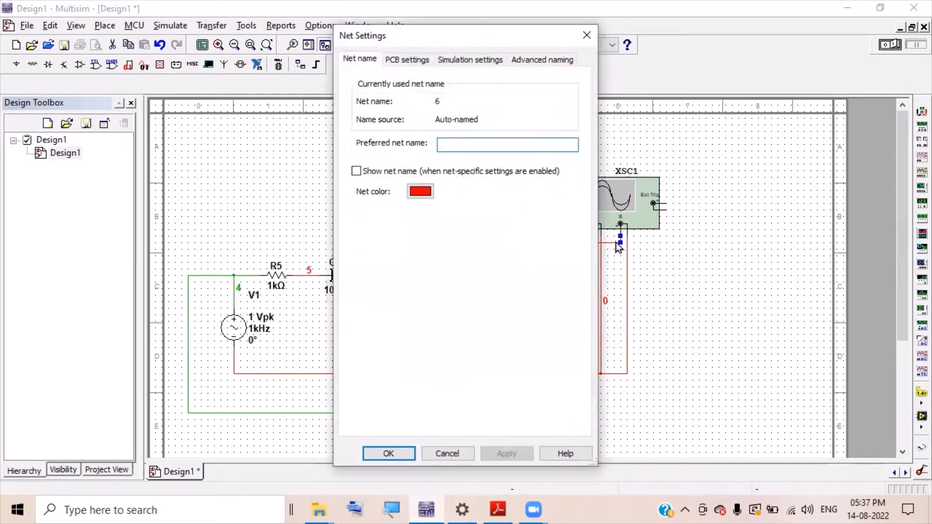
- Colour the net 6 wire from C2 to scope channel B blue, then deselect it
{"action": "left_click", "coordinate": [420, 191]}
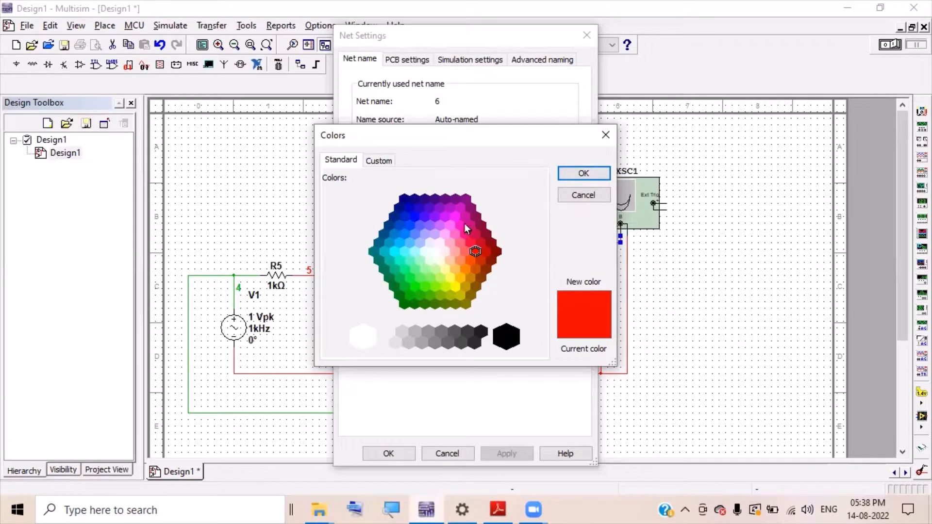
{"action": "left_click", "coordinate": [409, 221]}
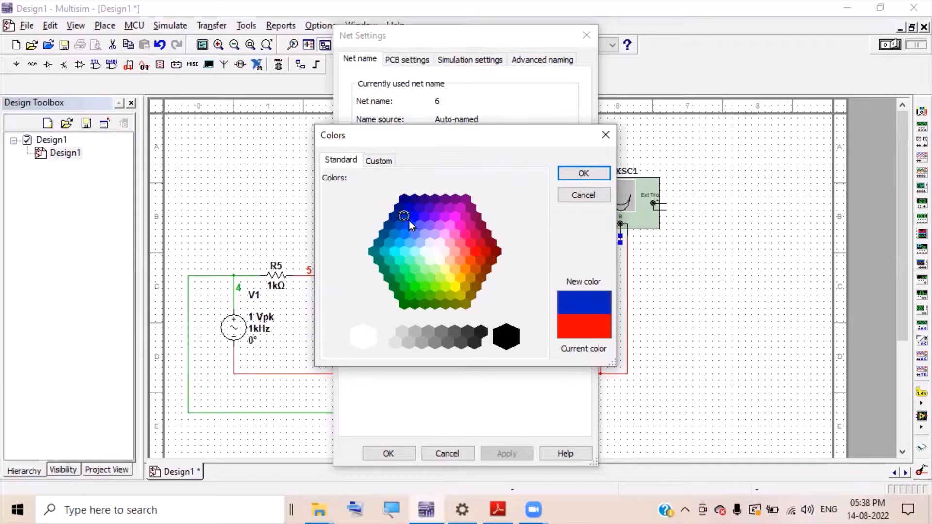
{"action": "left_click", "coordinate": [581, 173]}
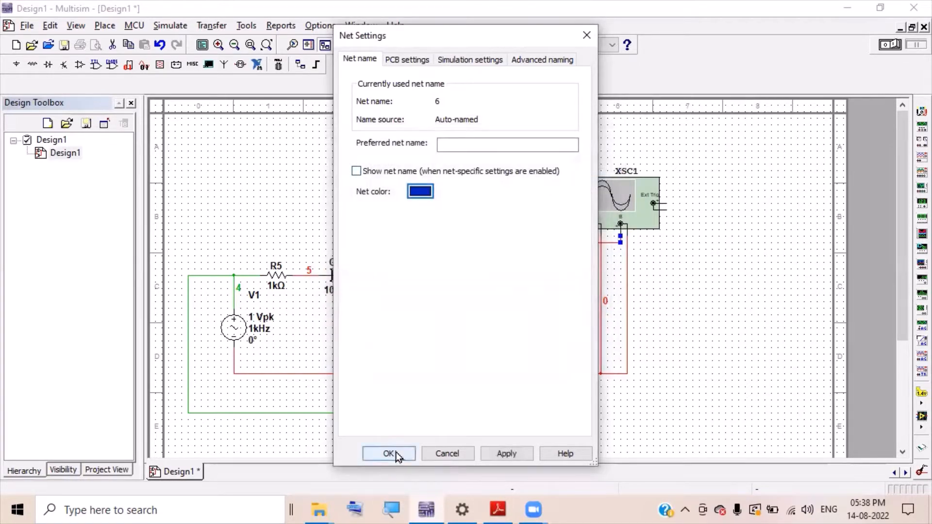
{"action": "left_click", "coordinate": [395, 452]}
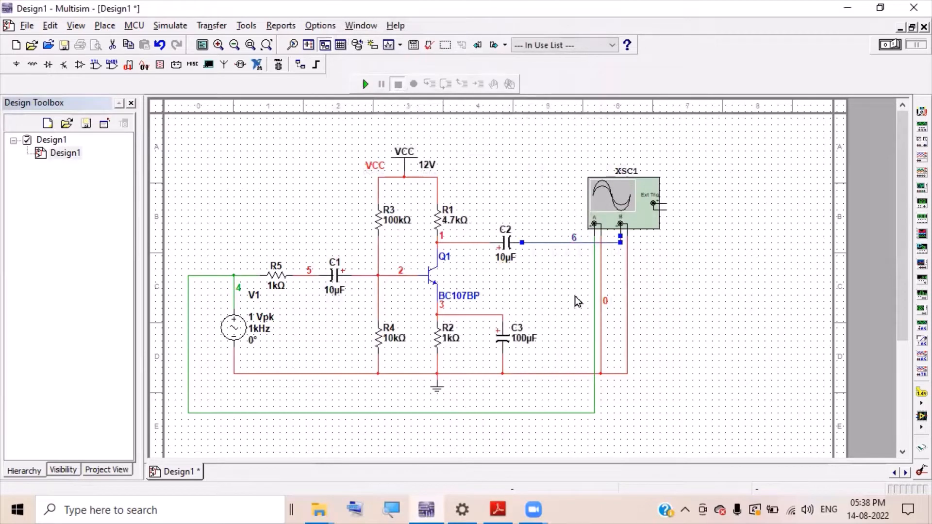
{"action": "left_click", "coordinate": [561, 263]}
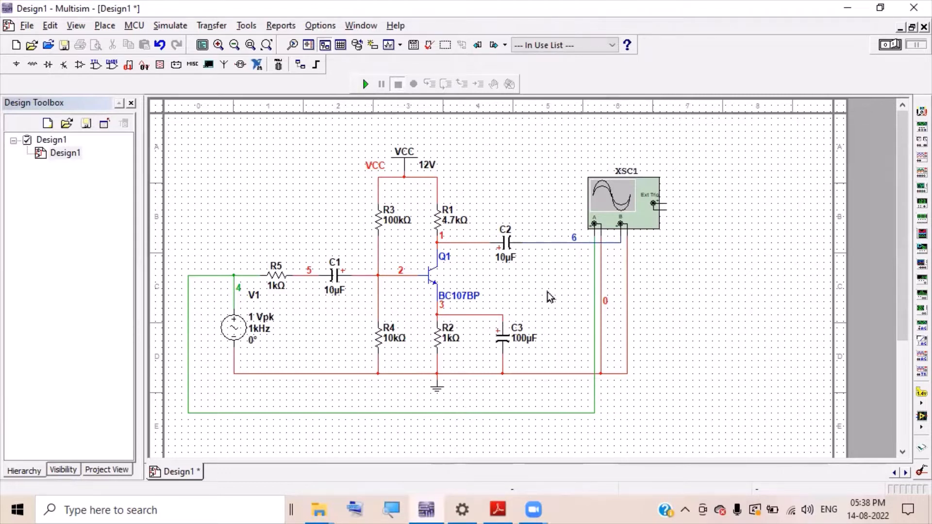
- Run the simulation, show XSC1's traces on a white background, then stop it
{"action": "left_click", "coordinate": [366, 85]}
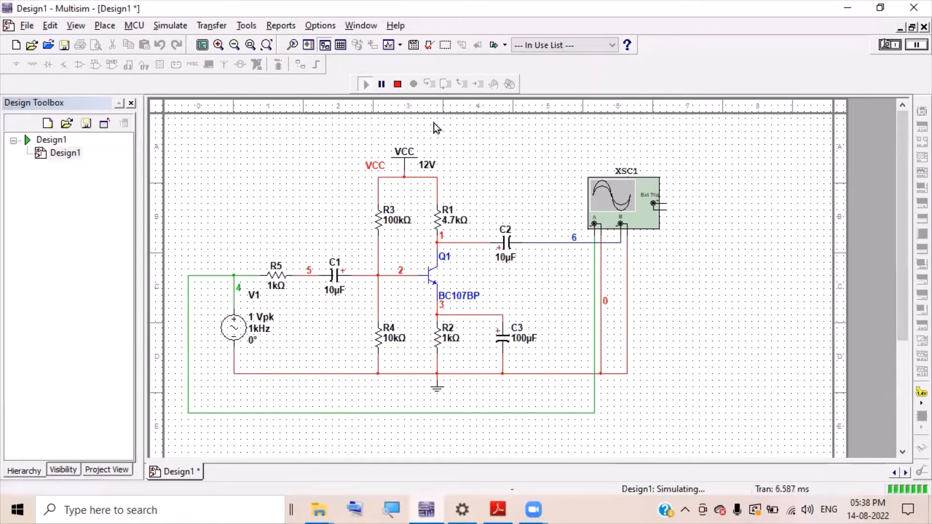
{"action": "double_click", "coordinate": [621, 208]}
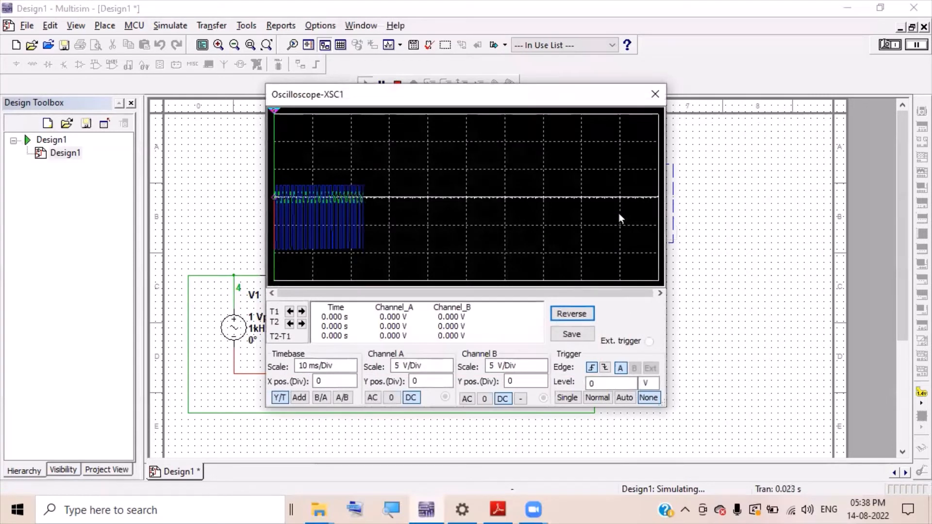
{"action": "left_click", "coordinate": [576, 319]}
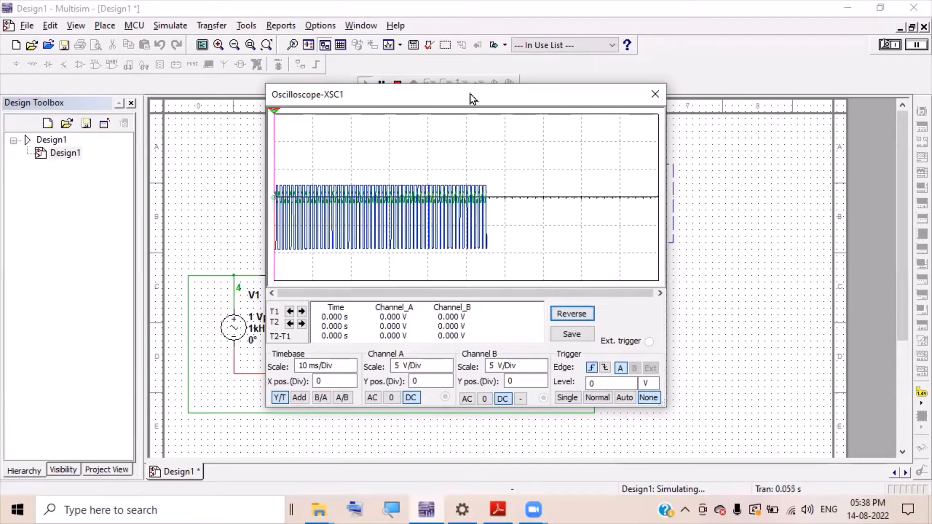
{"action": "left_click_drag", "start_coordinate": [469, 95], "coordinate": [639, 160]}
{"action": "left_click", "coordinate": [396, 88]}
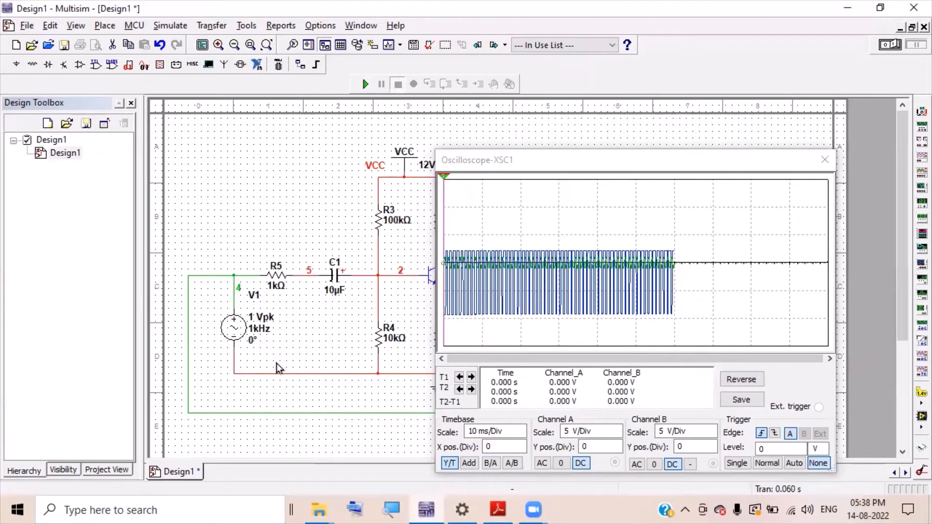
- Change source V1's Voltage (Pk) from 1 V to 20 mV, keeping 1 kHz
{"action": "left_click", "coordinate": [237, 334]}
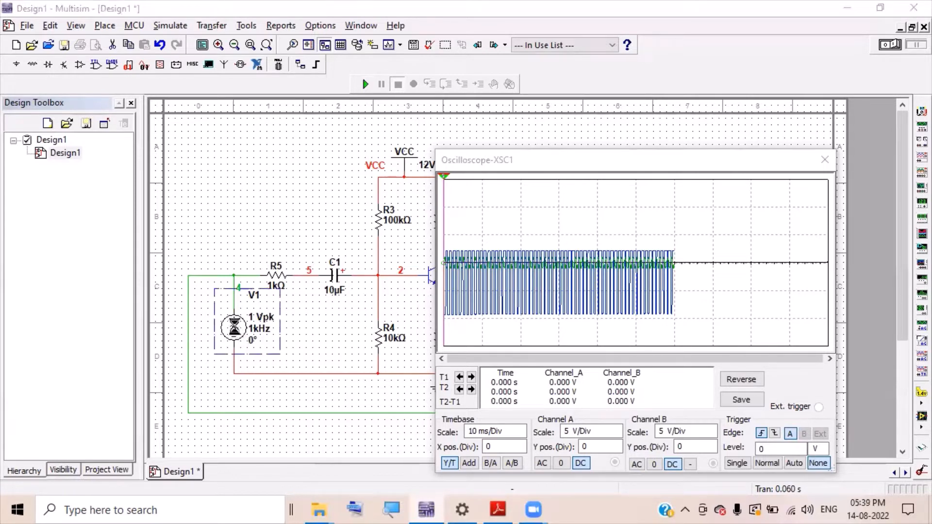
{"action": "double_click", "coordinate": [240, 334]}
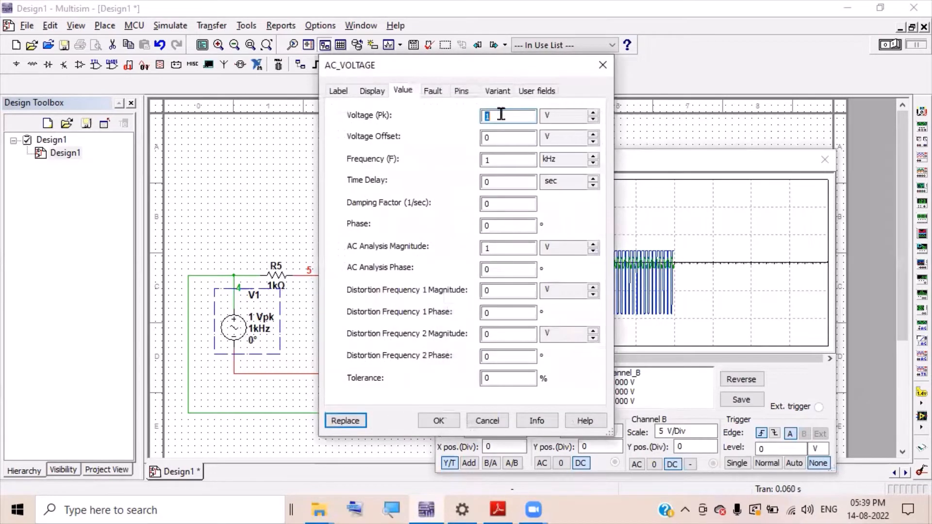
{"action": "type", "text": "20"}
{"action": "left_click", "coordinate": [593, 113]}
{"action": "left_click", "coordinate": [568, 110]}
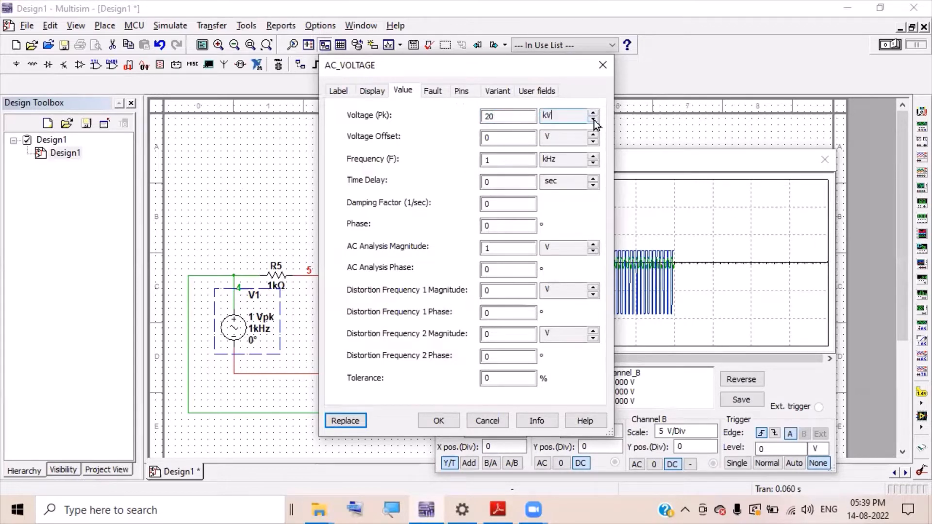
{"action": "left_click", "coordinate": [566, 112]}
{"action": "left_click", "coordinate": [593, 120]}
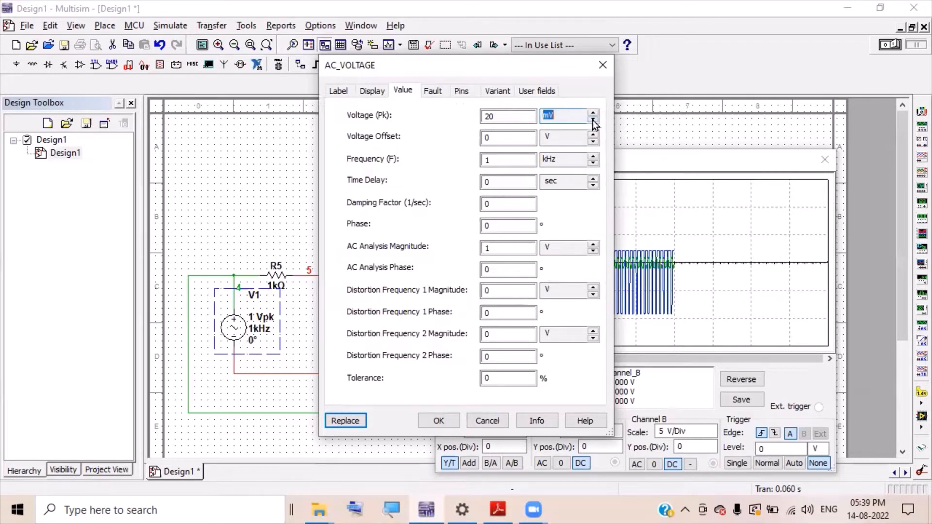
{"action": "left_click", "coordinate": [566, 111]}
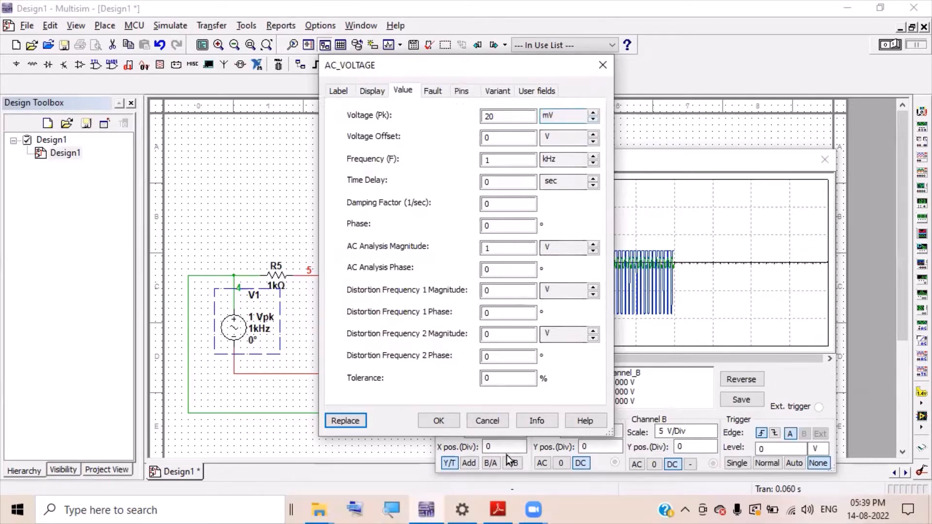
{"action": "left_click", "coordinate": [450, 424]}
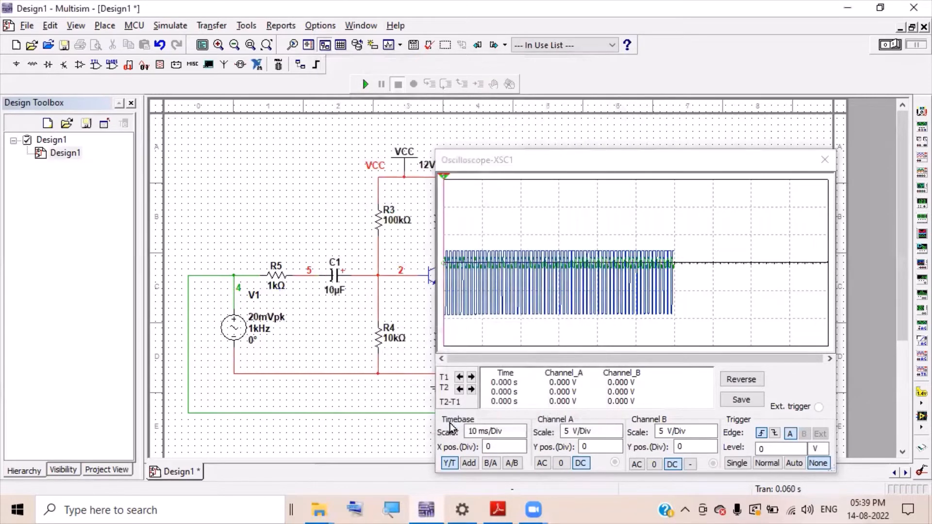
- Rerun and stop the simulation, then move the oscilloscope window up and left
{"action": "left_click", "coordinate": [367, 89]}
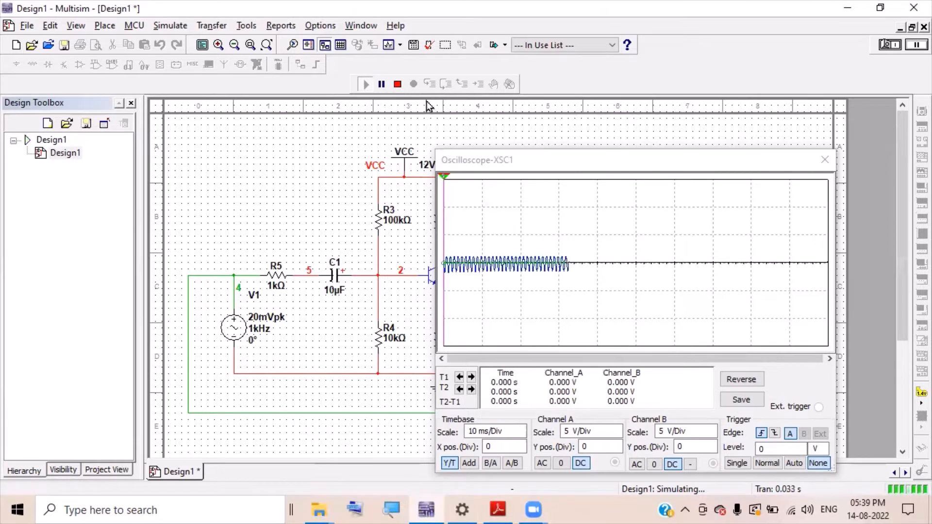
{"action": "left_click", "coordinate": [398, 86]}
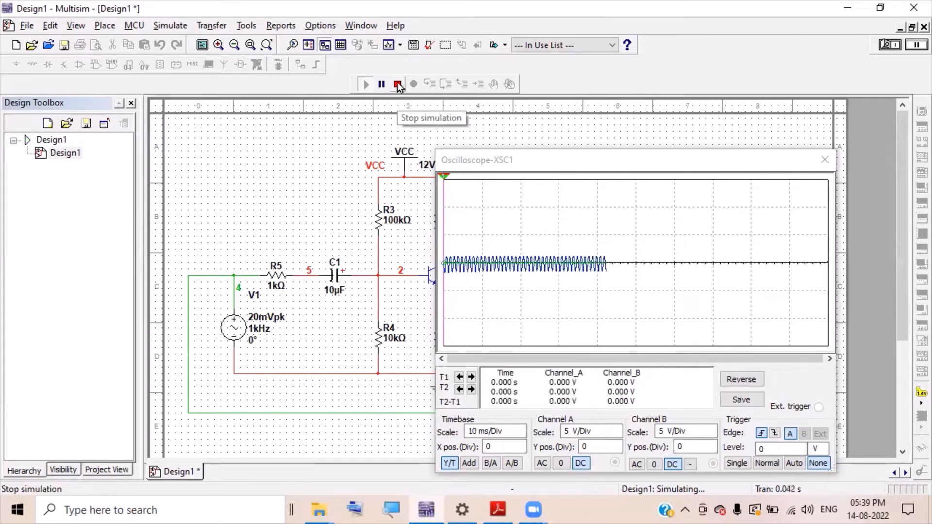
{"action": "left_click", "coordinate": [517, 160]}
{"action": "left_click_drag", "start_coordinate": [518, 160], "coordinate": [441, 112]}
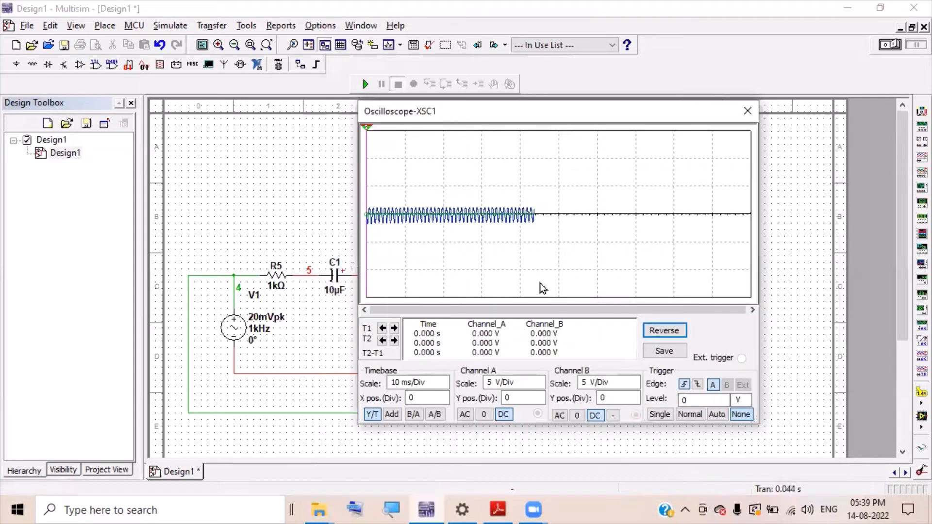
- Set oscilloscope Channel B to 1 V/Div and Channel A to 20 mV/Div
{"action": "left_click", "coordinate": [635, 386]}
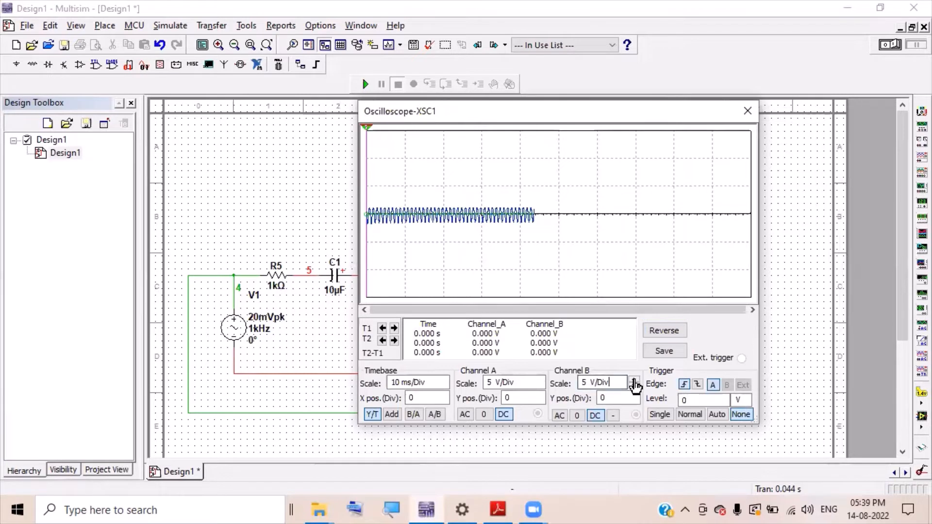
{"action": "left_click", "coordinate": [634, 390]}
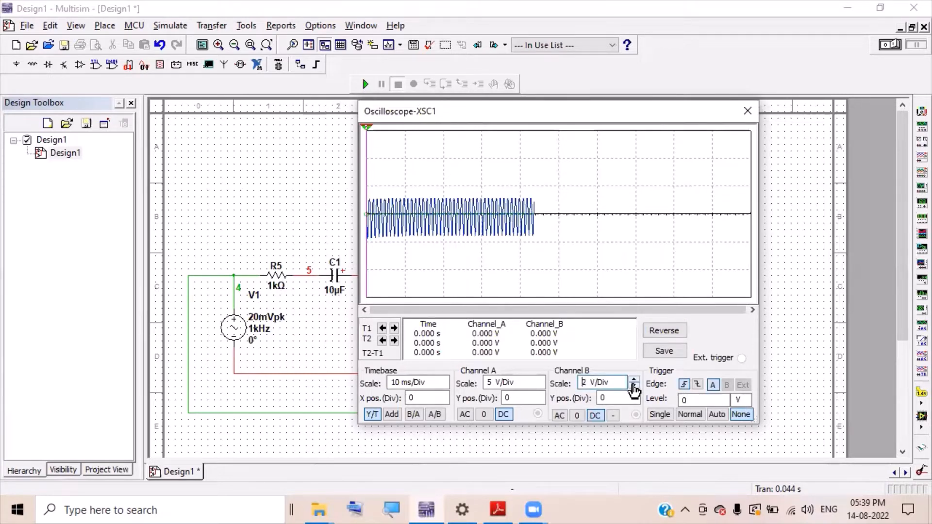
{"action": "left_click", "coordinate": [634, 389]}
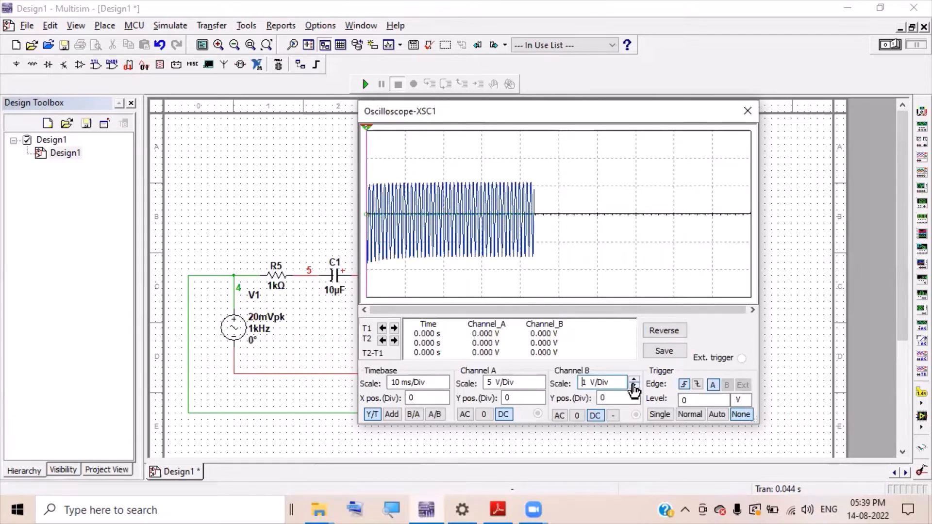
{"action": "left_click", "coordinate": [538, 381]}
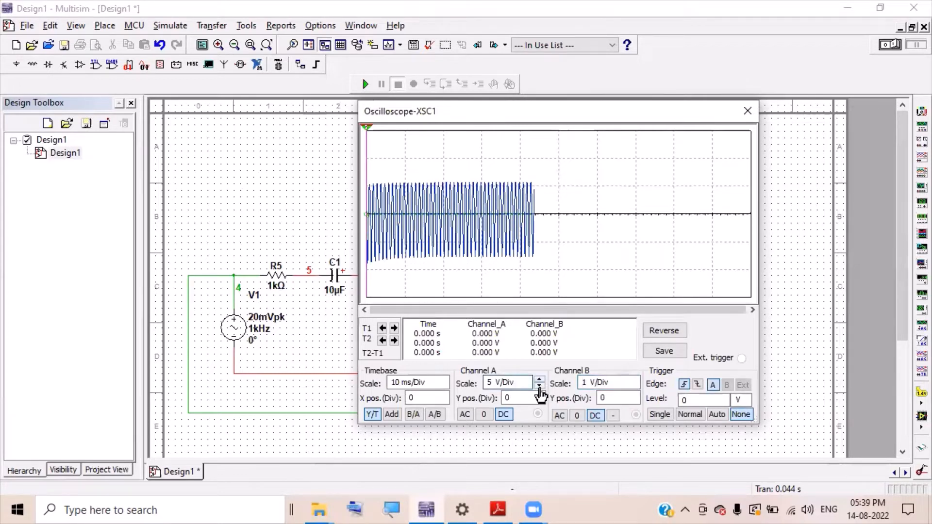
{"action": "left_click", "coordinate": [540, 387]}
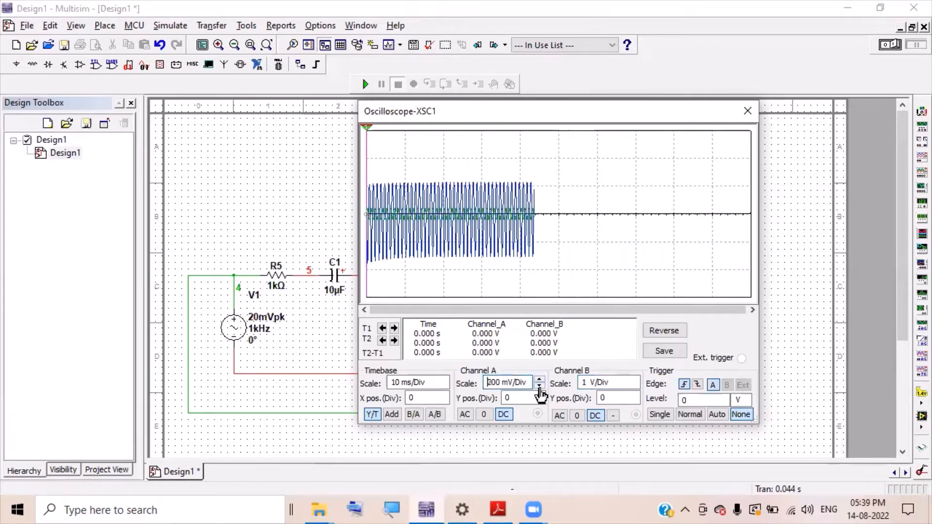
{"action": "left_click", "coordinate": [539, 387]}
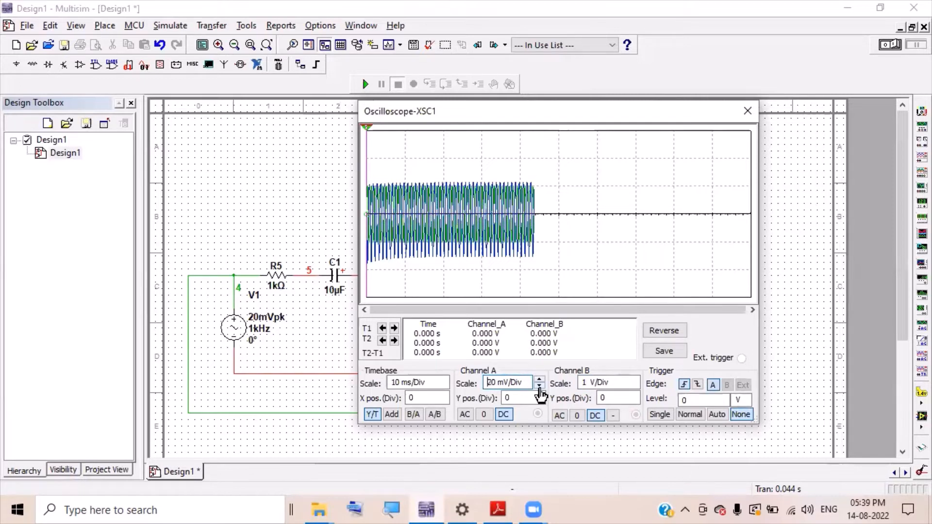
- Set the scope timebase to 500 us/Div and switch Channel A to AC coupling
{"action": "left_click", "coordinate": [447, 383]}
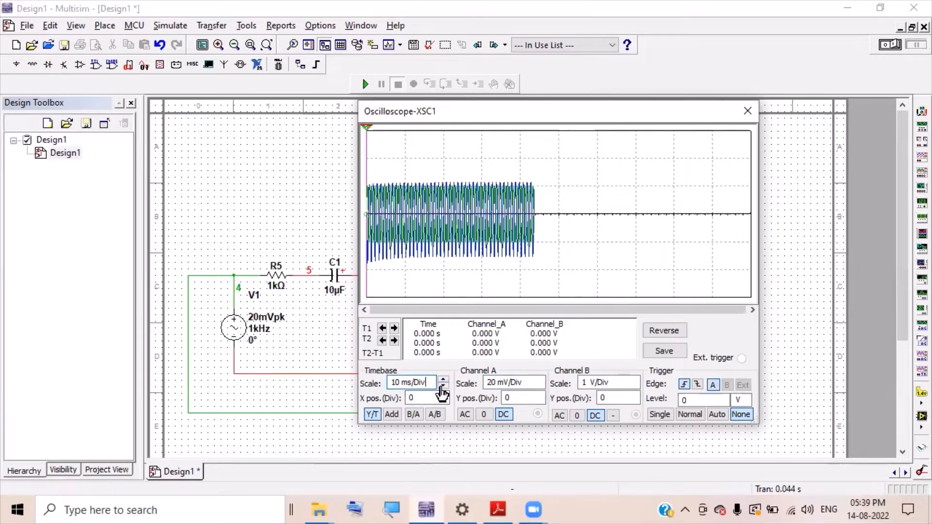
{"action": "left_click", "coordinate": [442, 387]}
{"action": "left_click", "coordinate": [443, 387]}
{"action": "left_click", "coordinate": [443, 386]}
{"action": "left_click", "coordinate": [442, 387]}
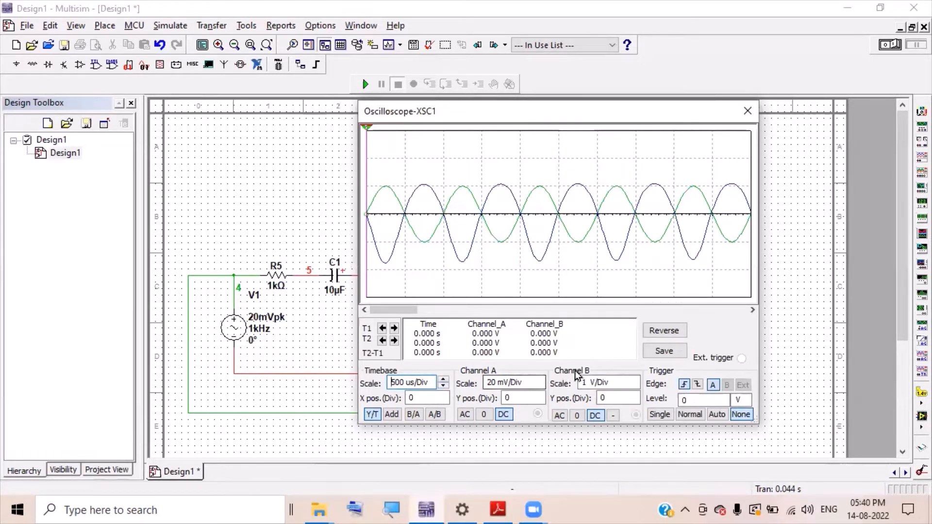
{"action": "left_click", "coordinate": [464, 418]}
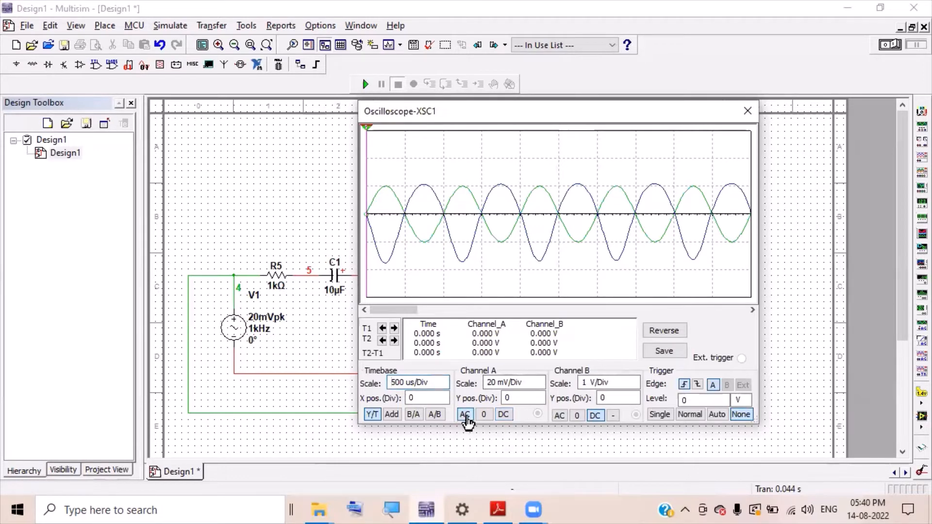
- Set scope Channel B to AC coupling, then close the XSC1 window to reveal the schematic
{"action": "left_click", "coordinate": [558, 418]}
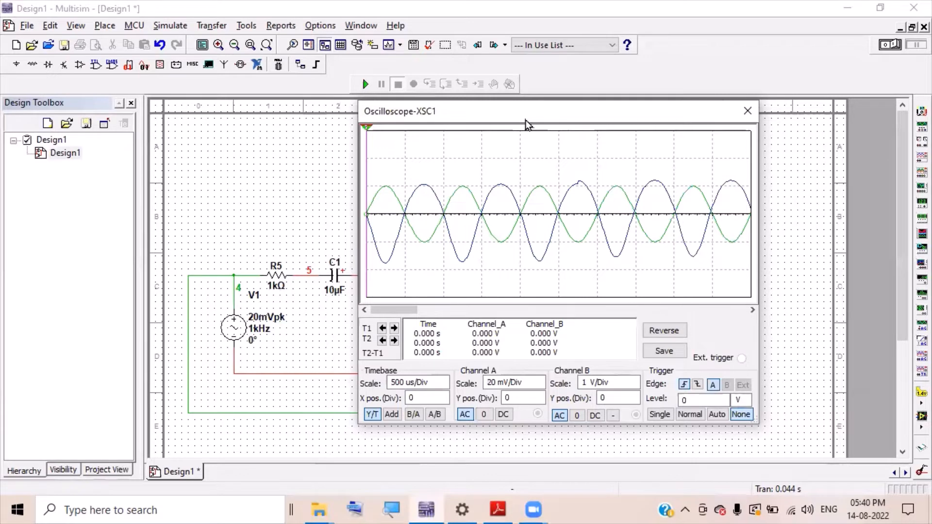
{"action": "left_click_drag", "start_coordinate": [525, 120], "coordinate": [504, 130]}
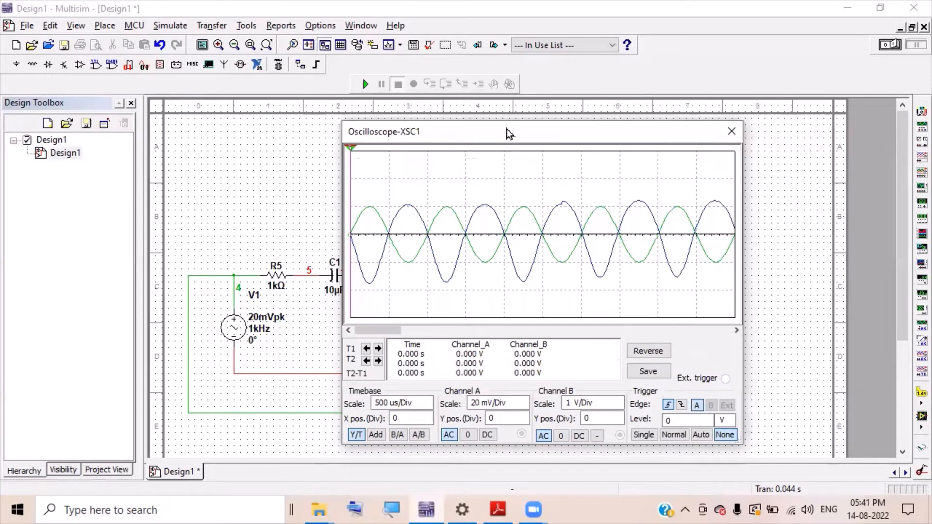
{"action": "left_click_drag", "start_coordinate": [509, 134], "coordinate": [516, 137]}
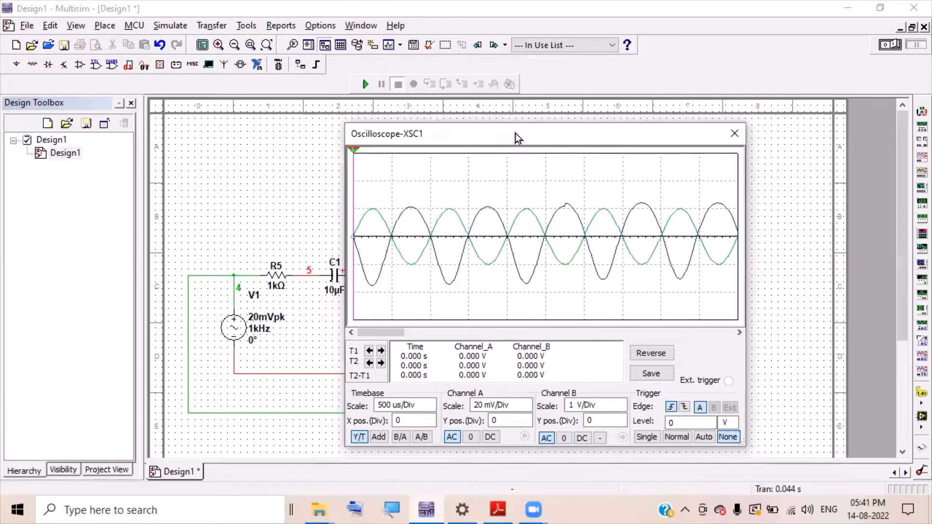
{"action": "left_click_drag", "start_coordinate": [515, 133], "coordinate": [505, 126]}
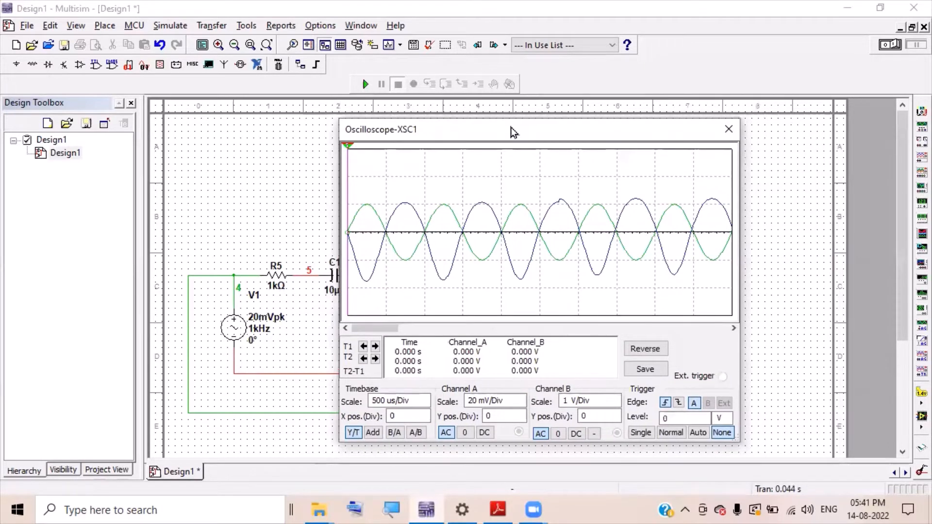
{"action": "left_click", "coordinate": [729, 135]}
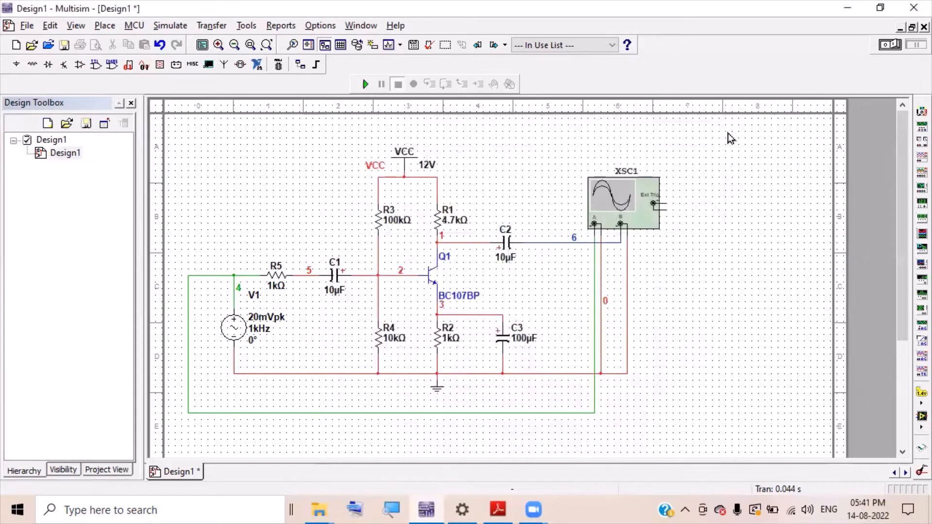
- Set the AC Analysis vertical scale to Decibel, keeping the 1 Hz–10 GHz decade sweep
{"action": "left_click", "coordinate": [172, 26]}
{"action": "mouse_move", "coordinate": [215, 152]}
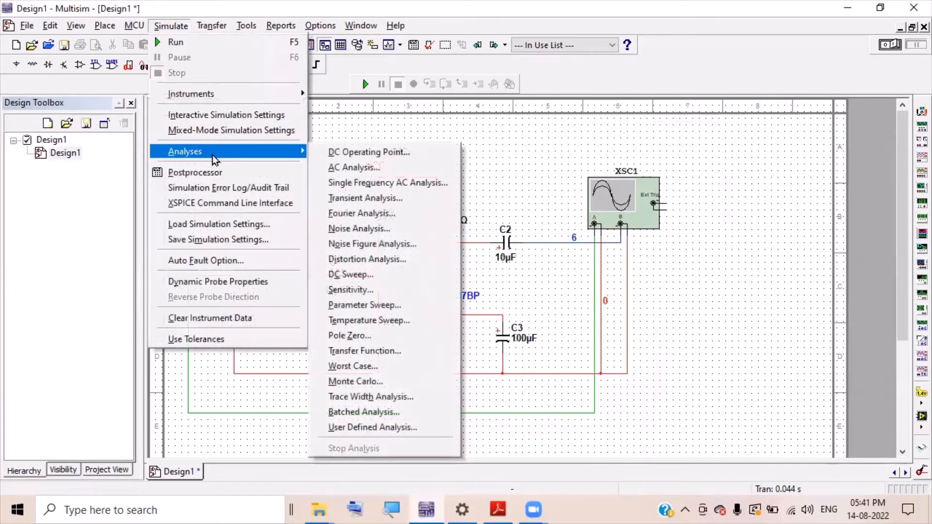
{"action": "left_click", "coordinate": [347, 169]}
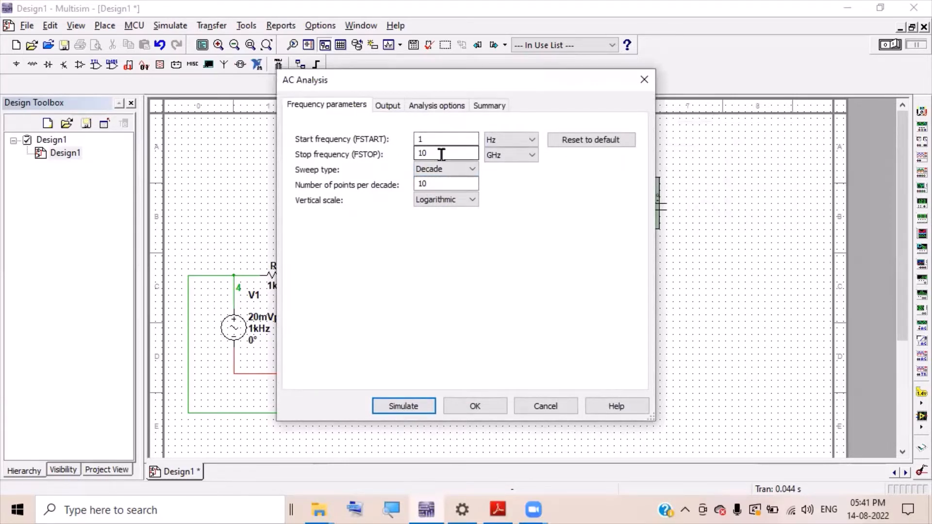
{"action": "left_click", "coordinate": [473, 205]}
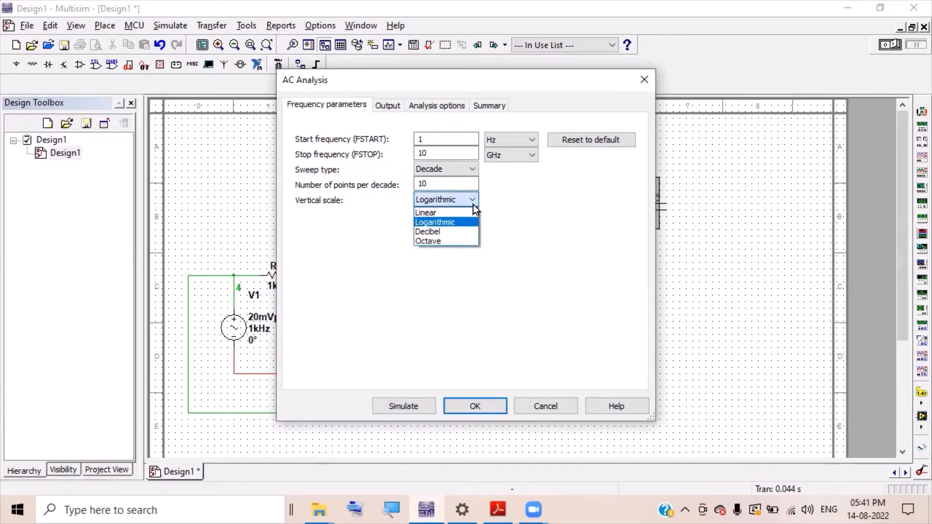
{"action": "left_click", "coordinate": [462, 232]}
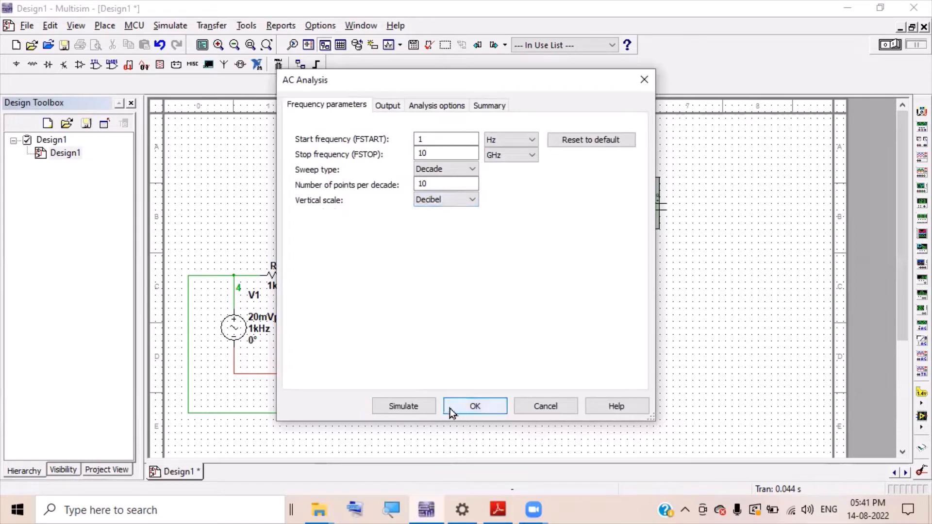
{"action": "left_click", "coordinate": [470, 408]}
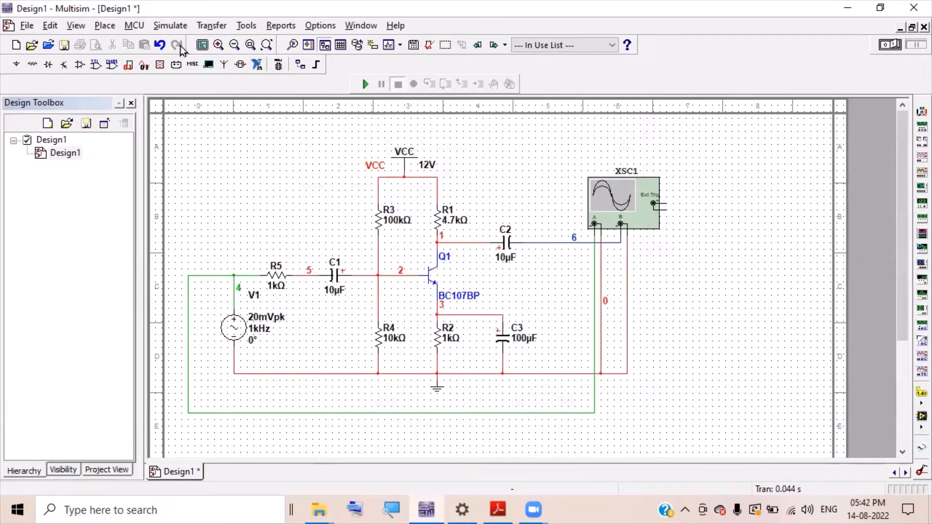
- Remove V(5)/V(4) from the Selected variables on the AC Analysis Output tab
{"action": "left_click", "coordinate": [176, 31]}
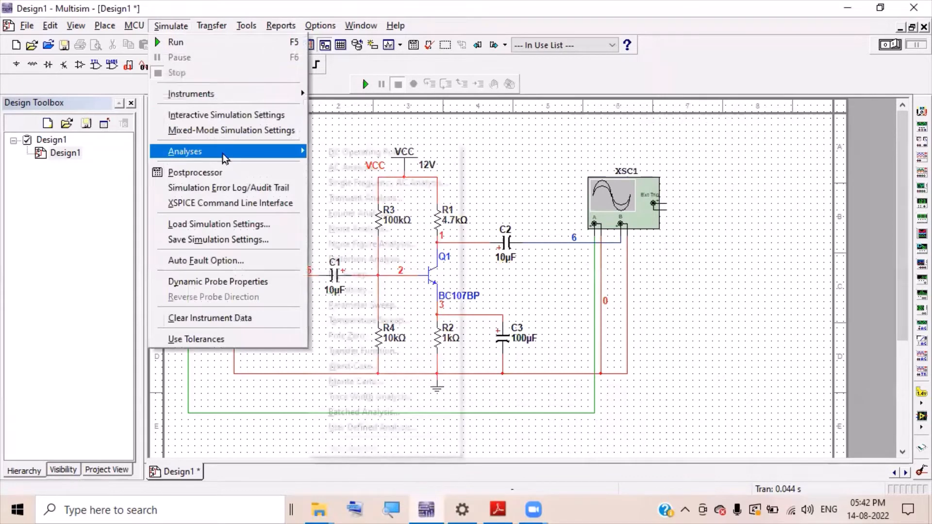
{"action": "mouse_move", "coordinate": [223, 156]}
{"action": "left_click", "coordinate": [359, 169]}
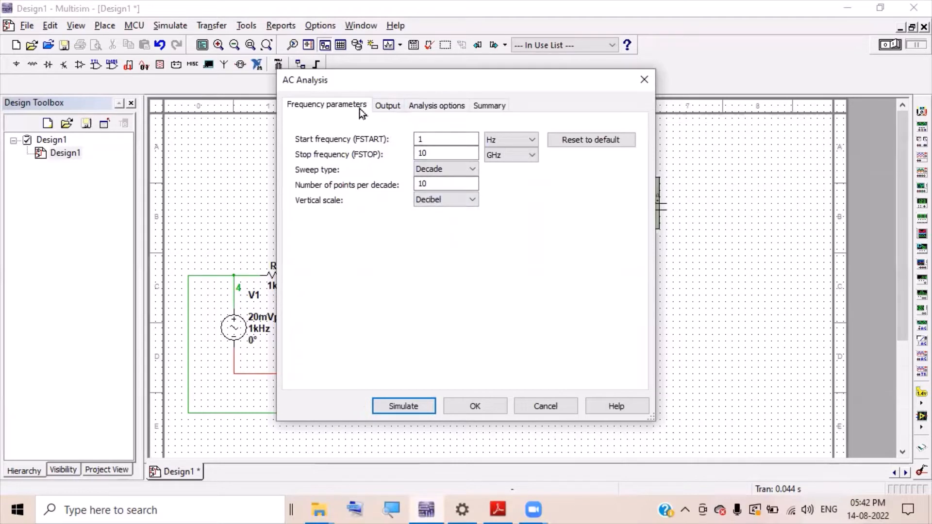
{"action": "left_click", "coordinate": [389, 107]}
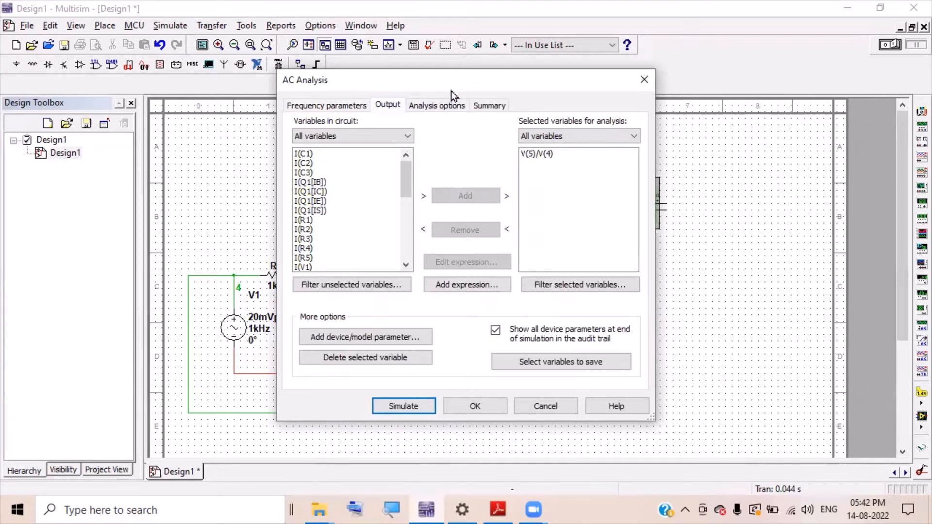
{"action": "left_click_drag", "start_coordinate": [450, 91], "coordinate": [725, 421]}
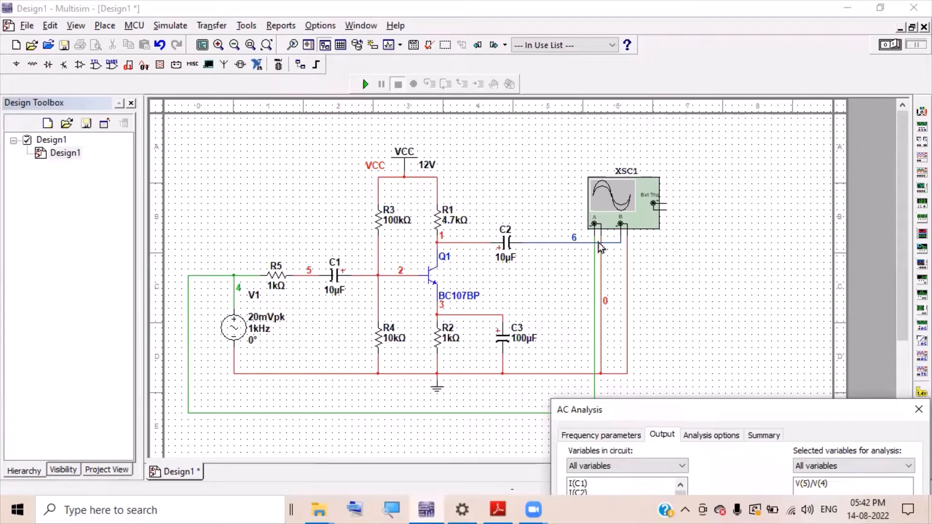
{"action": "left_click_drag", "start_coordinate": [688, 412], "coordinate": [629, 145]}
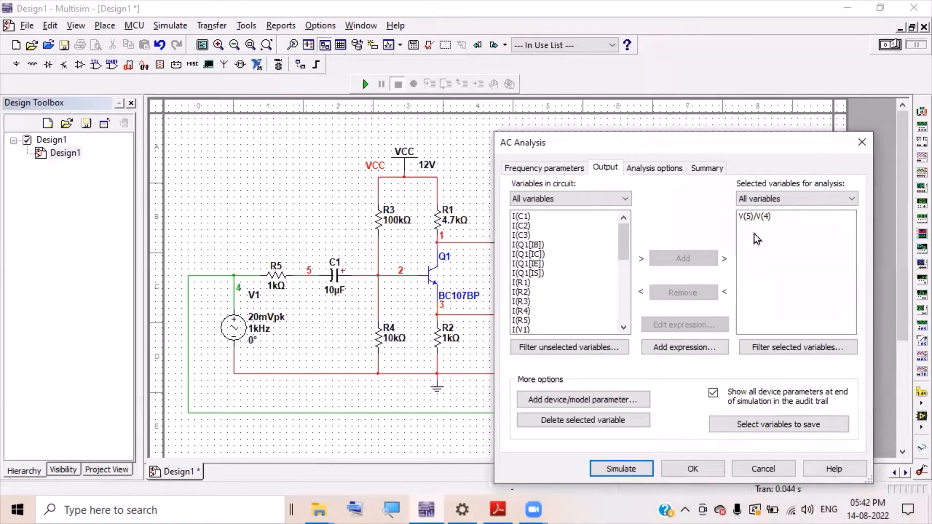
{"action": "left_click", "coordinate": [766, 220]}
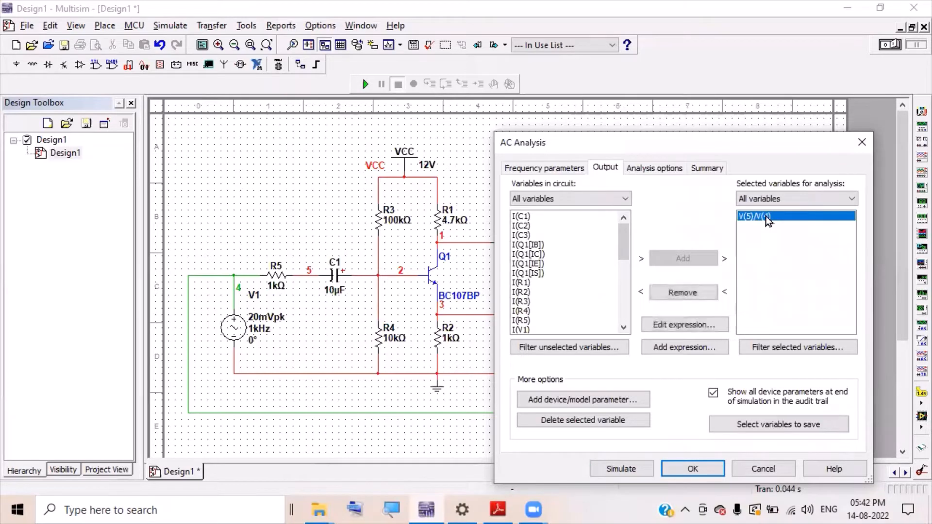
{"action": "left_click", "coordinate": [701, 296]}
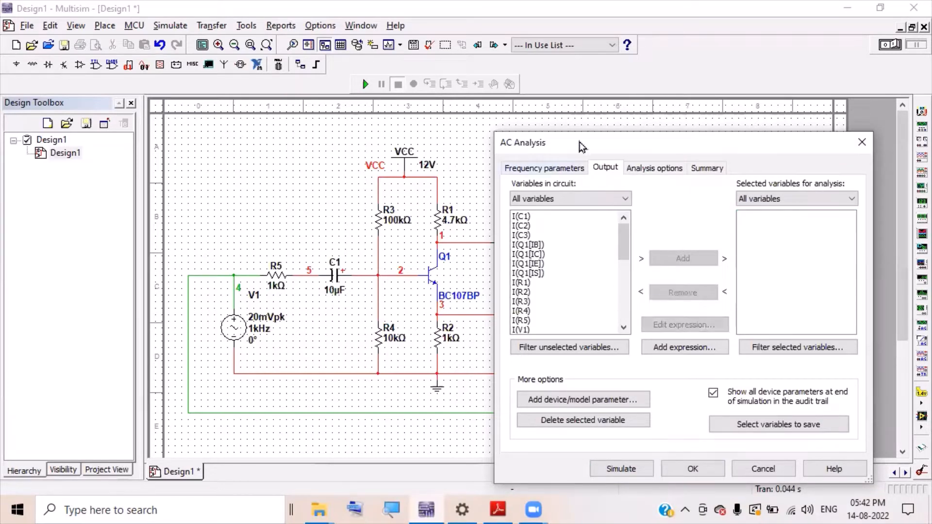
{"action": "left_click_drag", "start_coordinate": [585, 147], "coordinate": [777, 196]}
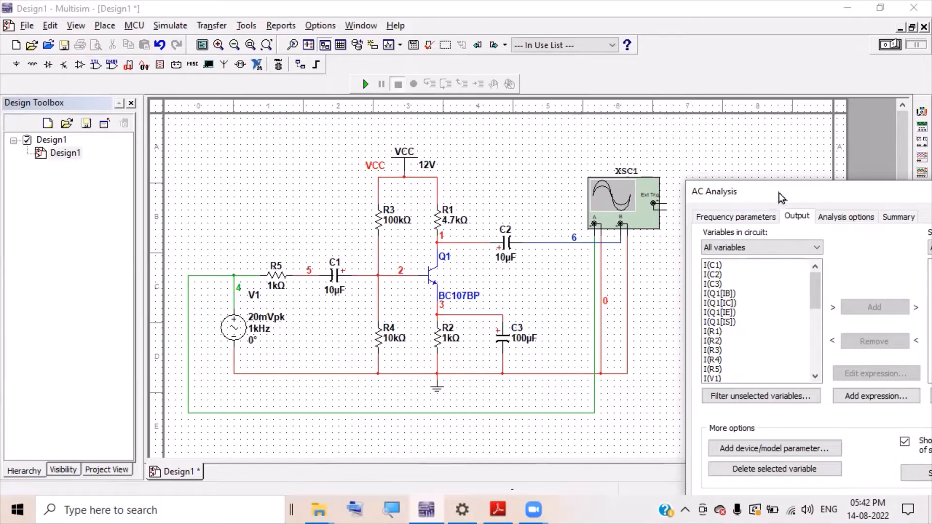
{"action": "left_click_drag", "start_coordinate": [779, 197], "coordinate": [443, 77]}
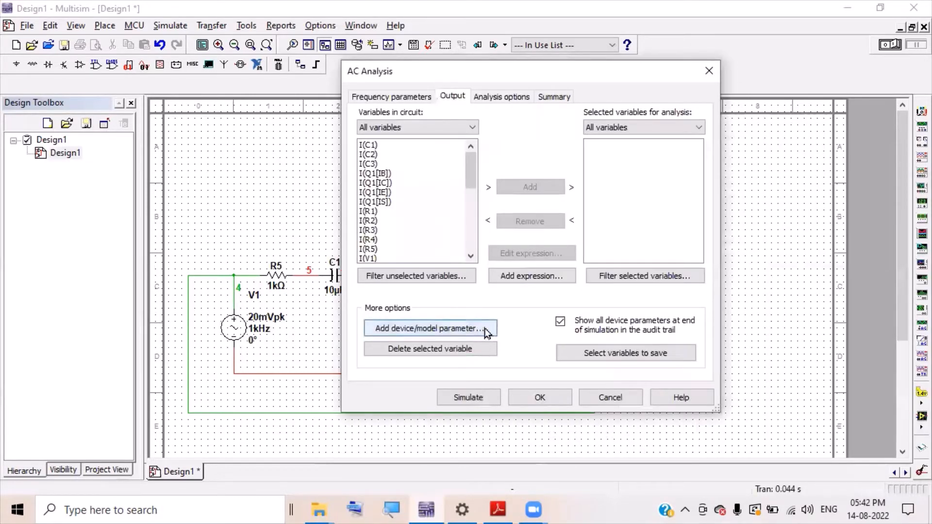
- Add the expression V(6)/V(4) as an AC analysis output
{"action": "left_click", "coordinate": [514, 278]}
{"action": "left_click_drag", "start_coordinate": [456, 194], "coordinate": [459, 246]}
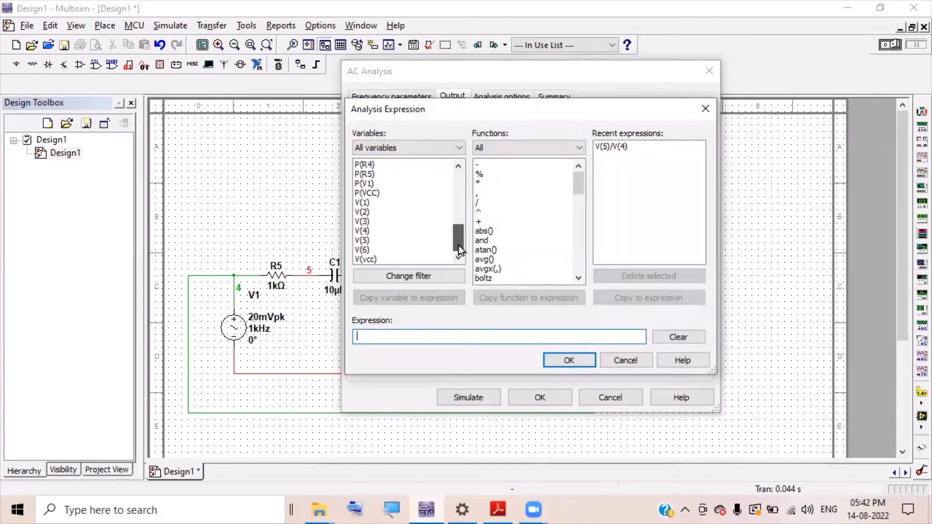
{"action": "double_click", "coordinate": [372, 250]}
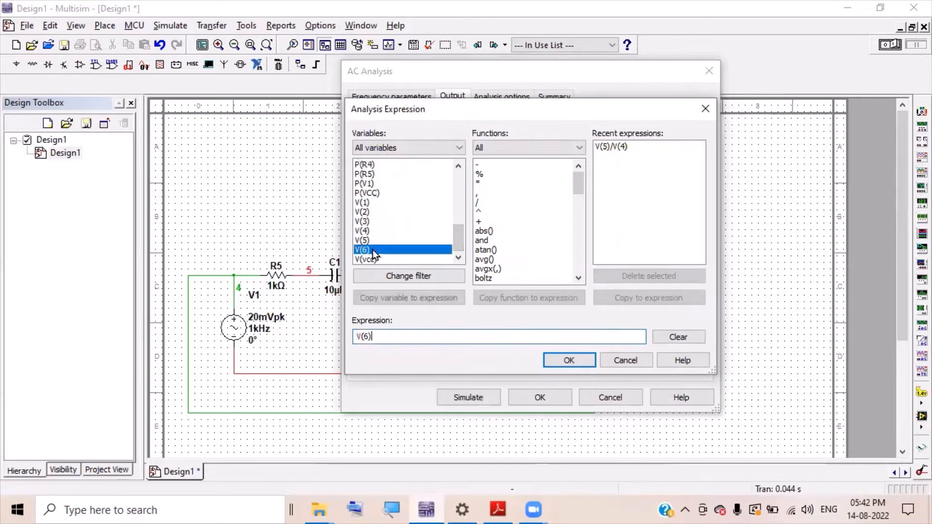
{"action": "double_click", "coordinate": [480, 202]}
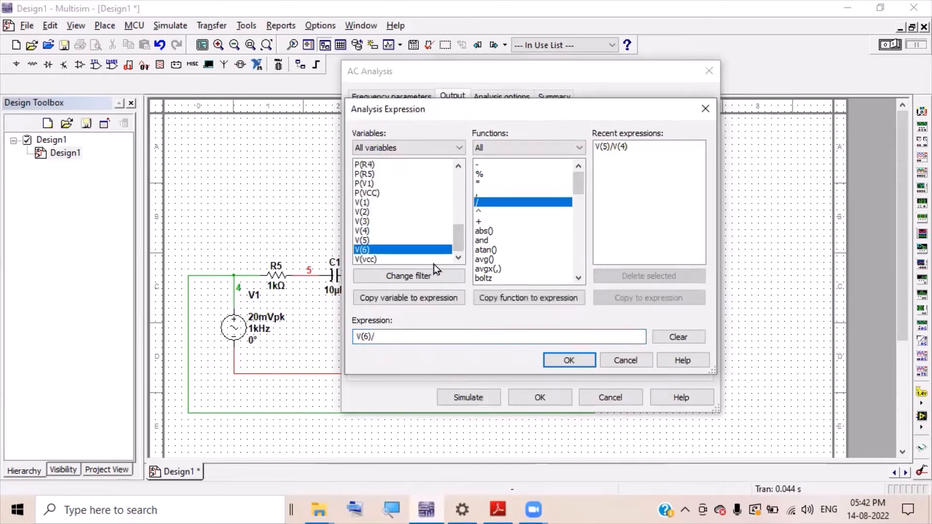
{"action": "double_click", "coordinate": [368, 232]}
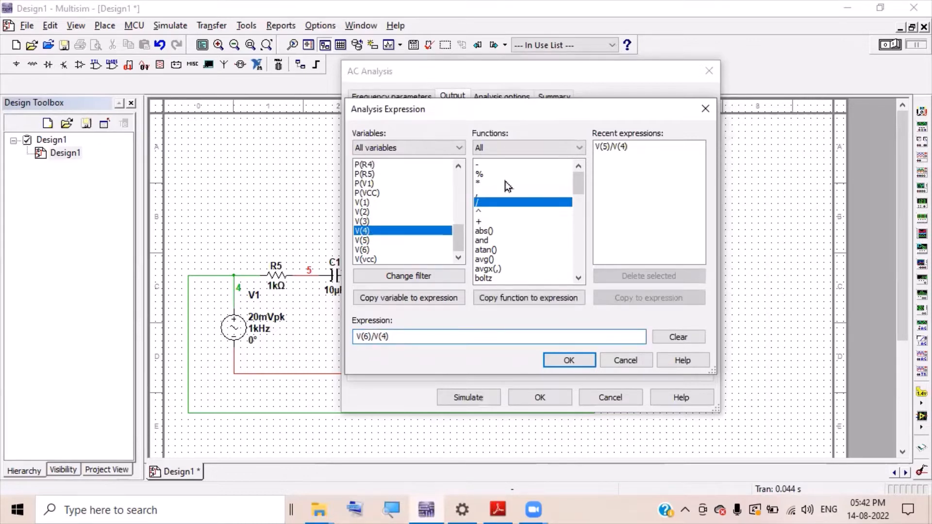
{"action": "left_click", "coordinate": [562, 359]}
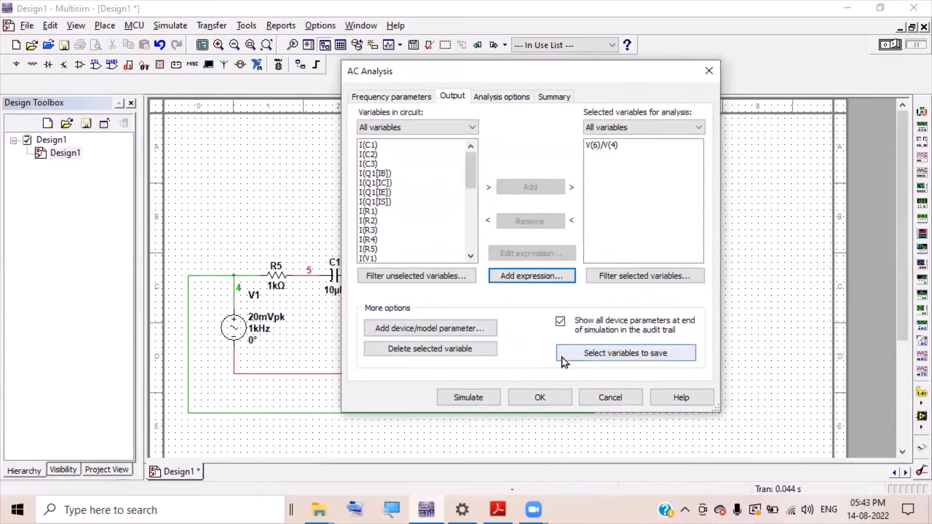
{"action": "left_click", "coordinate": [610, 146]}
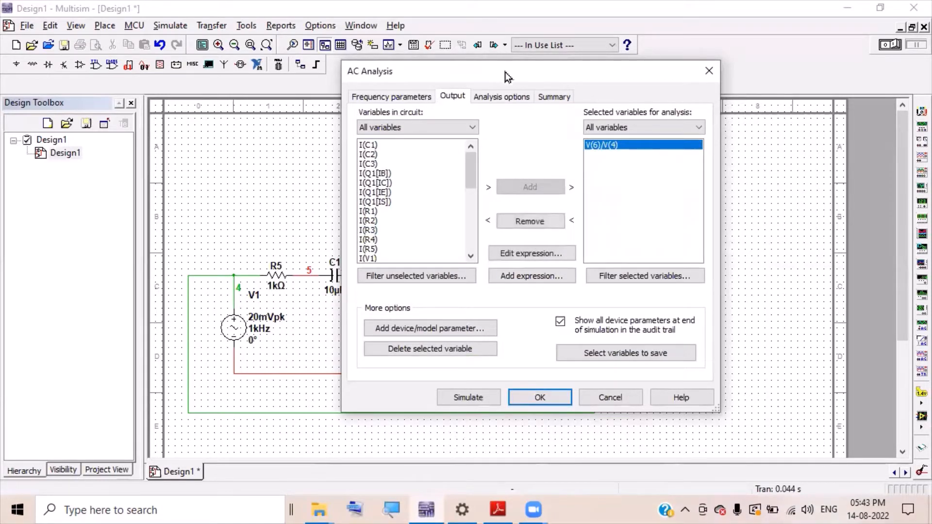
- Run the AC analysis to plot V(6)/V(4) from 1 Hz to 10 GHz
{"action": "left_click_drag", "start_coordinate": [505, 76], "coordinate": [605, 347]}
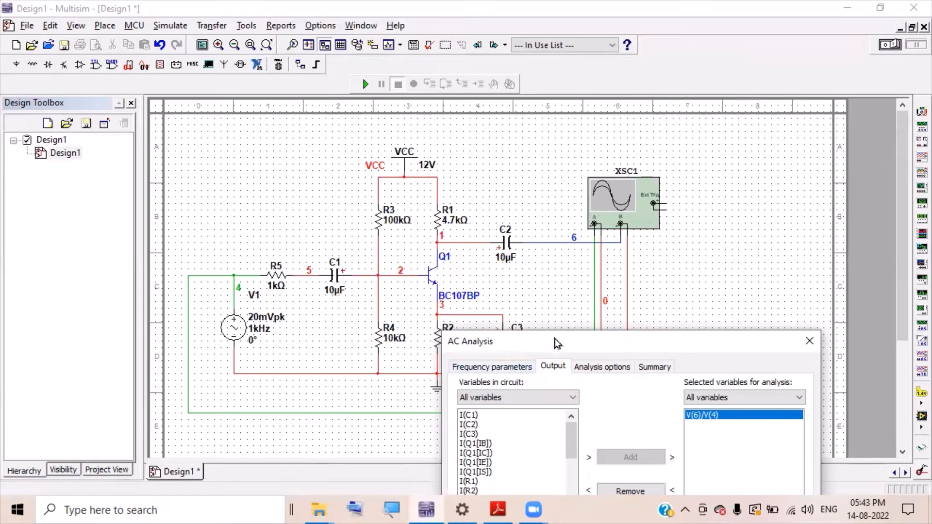
{"action": "left_click_drag", "start_coordinate": [555, 342], "coordinate": [542, 173]}
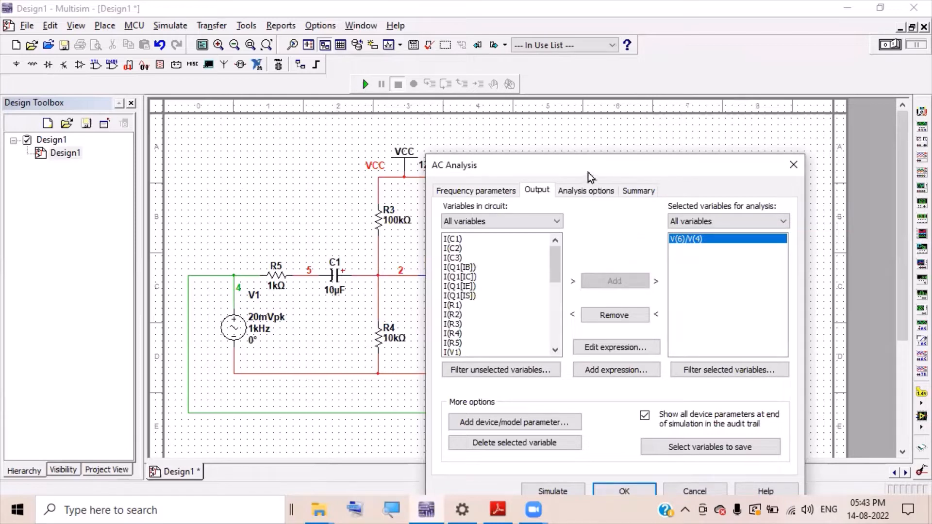
{"action": "left_click_drag", "start_coordinate": [588, 168], "coordinate": [518, 65]}
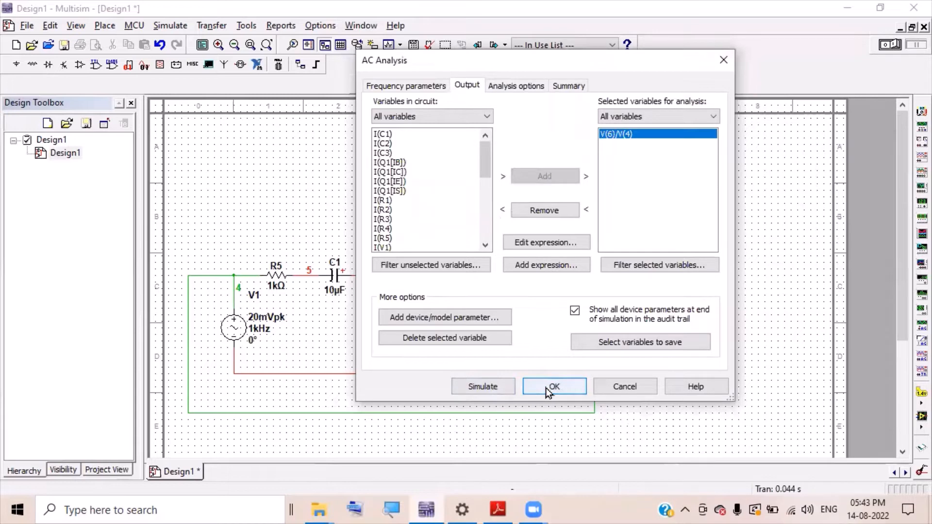
{"action": "left_click", "coordinate": [482, 386]}
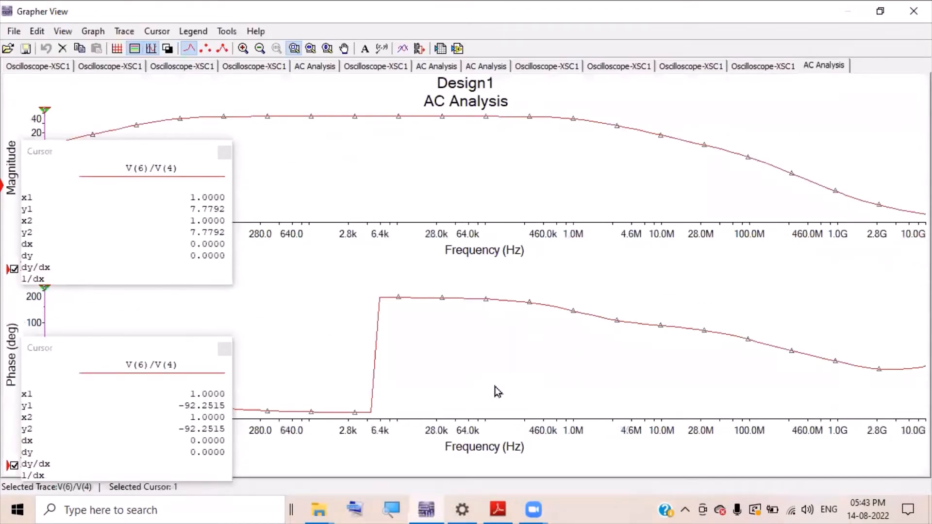
- Move the magnitude cursor readout off the axis, re-show the cursors, and launch Magnifier
{"action": "left_click", "coordinate": [136, 158]}
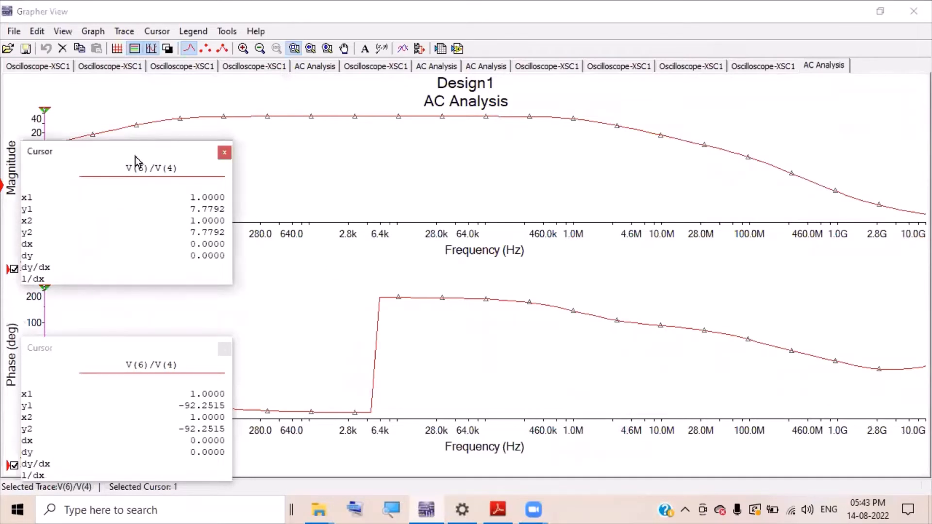
{"action": "left_click_drag", "start_coordinate": [136, 158], "coordinate": [730, 268]}
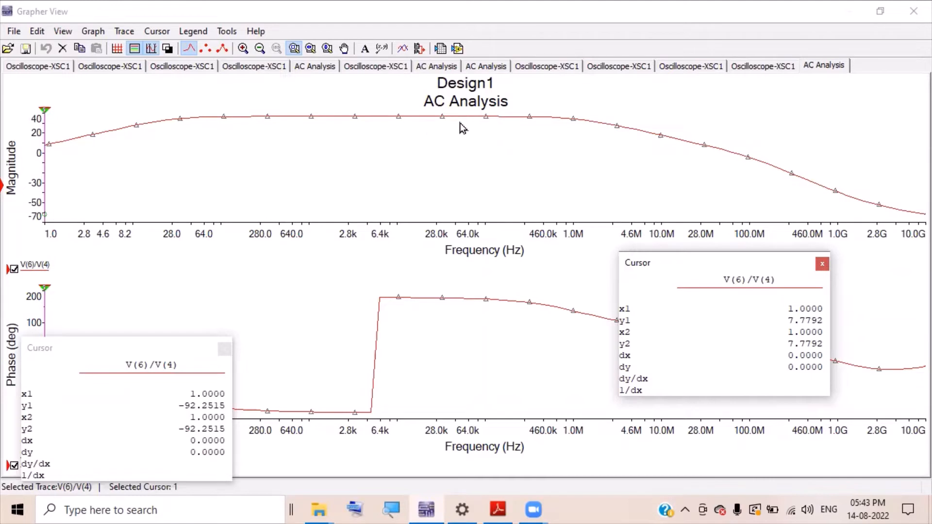
{"action": "left_click", "coordinate": [511, 118]}
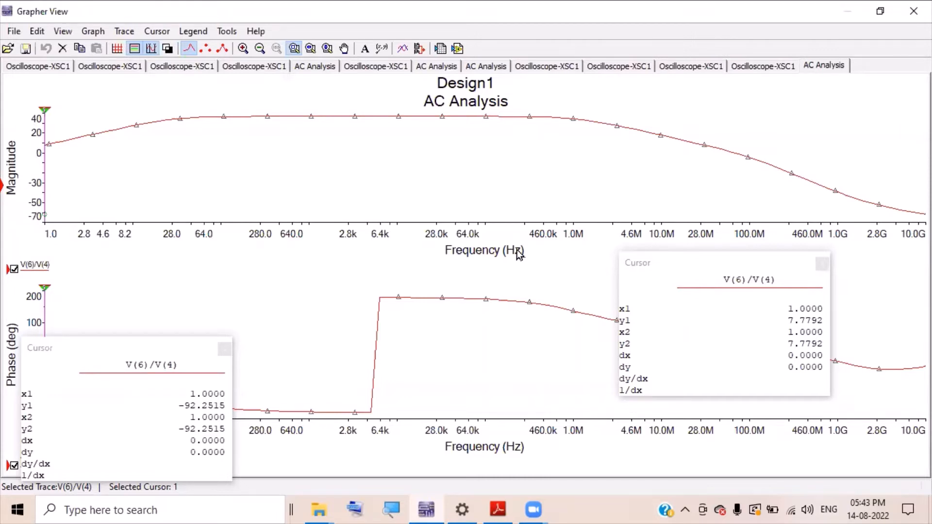
{"action": "left_click", "coordinate": [152, 51]}
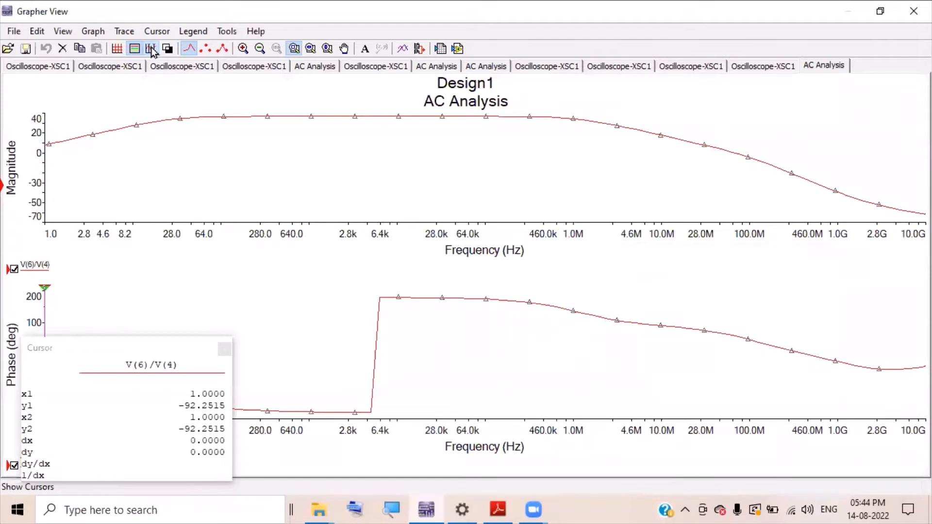
{"action": "left_click", "coordinate": [152, 51]}
{"action": "left_click", "coordinate": [44, 125]}
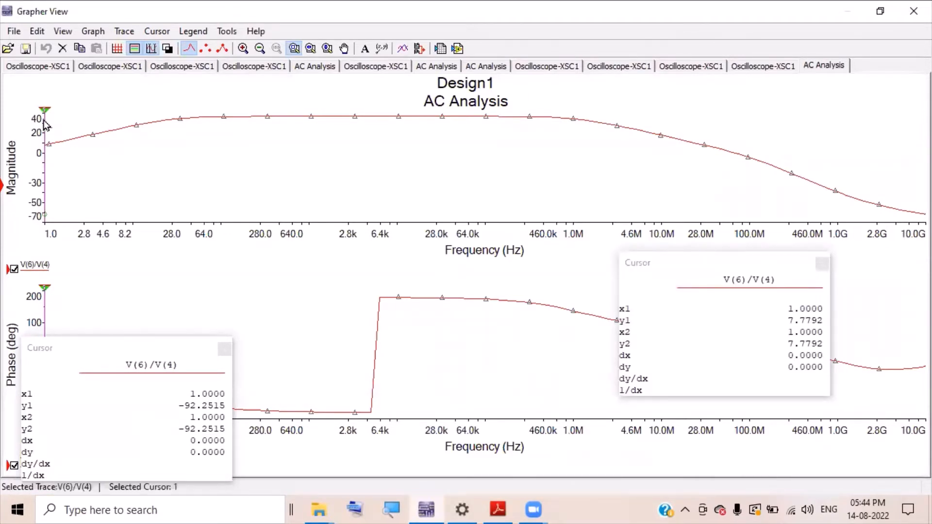
{"action": "left_click", "coordinate": [392, 509]}
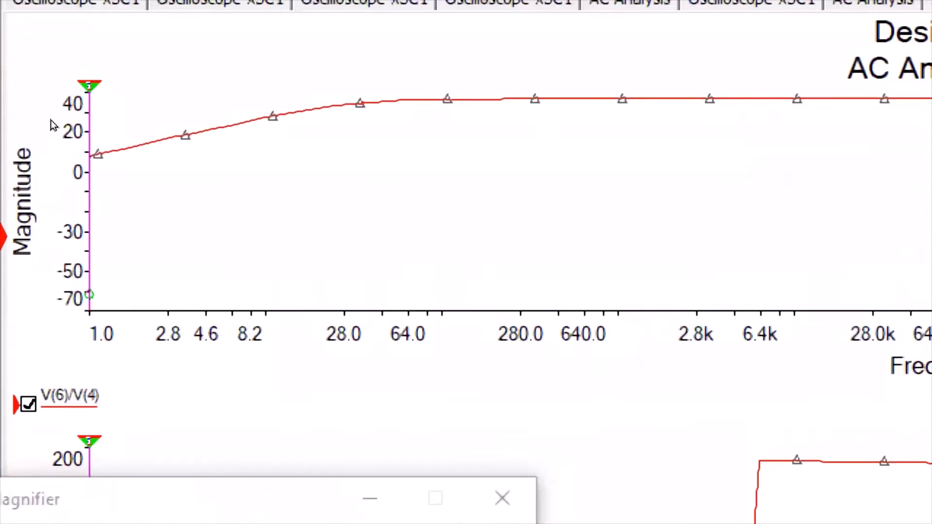
- Drag magnitude cursor 2 to 8.7528 Hz, reading a gain of 26.1689
{"action": "left_click_drag", "start_coordinate": [44, 112], "coordinate": [128, 114]}
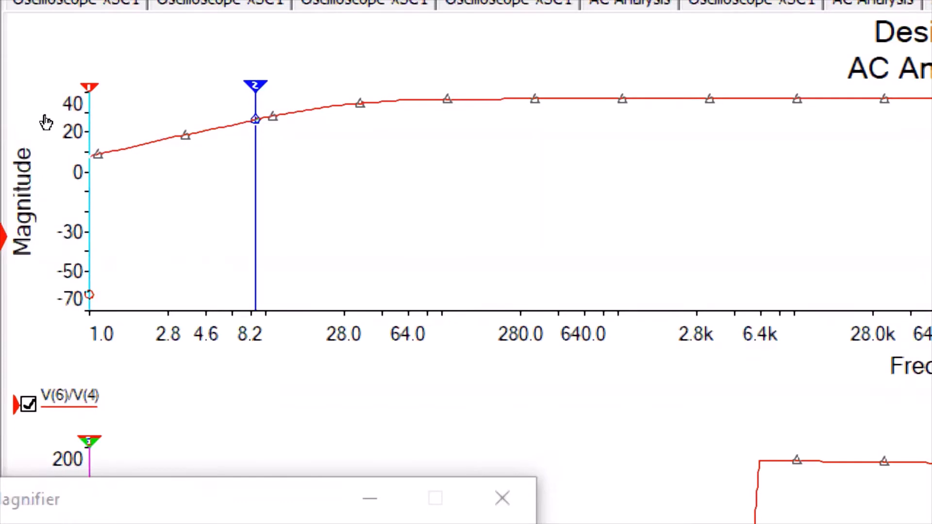
{"action": "right_click", "coordinate": [128, 111]}
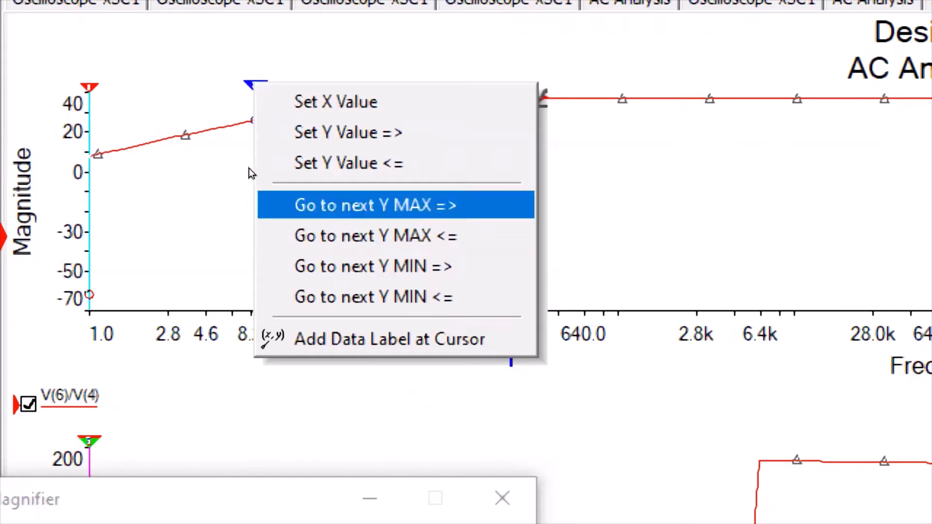
{"action": "left_click", "coordinate": [353, 161]}
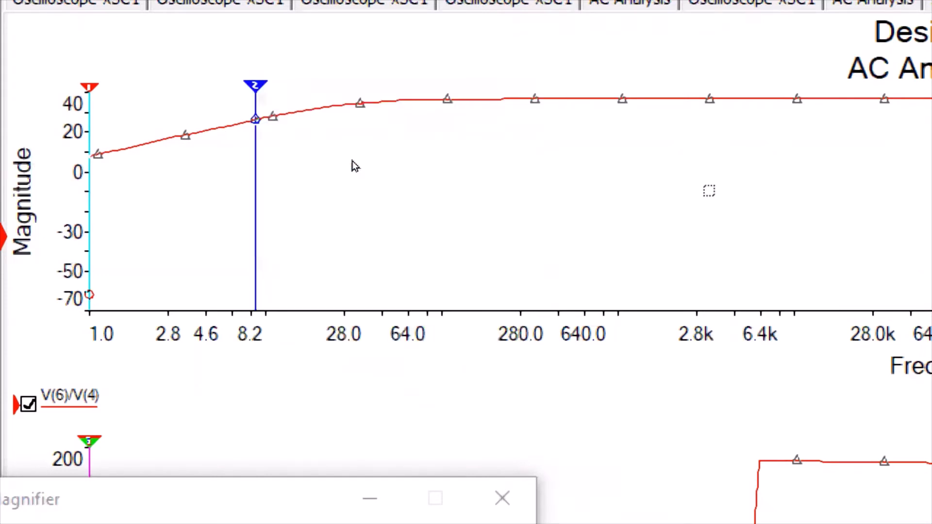
{"action": "left_click", "coordinate": [257, 321]}
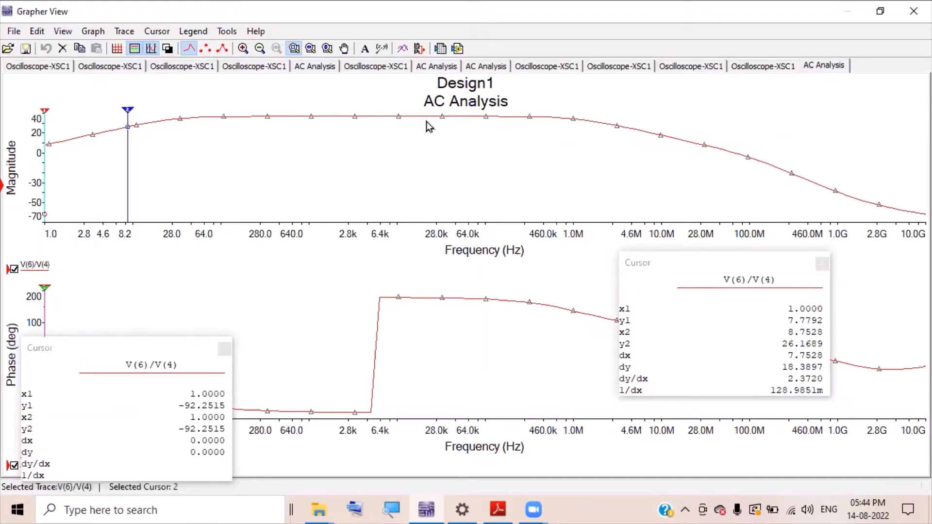
{"action": "left_click", "coordinate": [391, 508]}
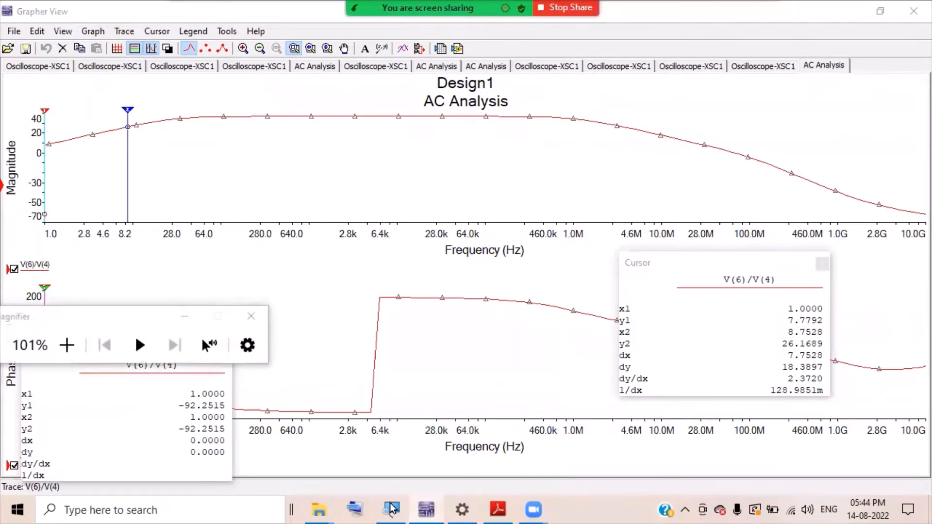
- Jump cursor 2 to the next gain maximum near 6.4 kHz
{"action": "key", "text": "super+plus"}
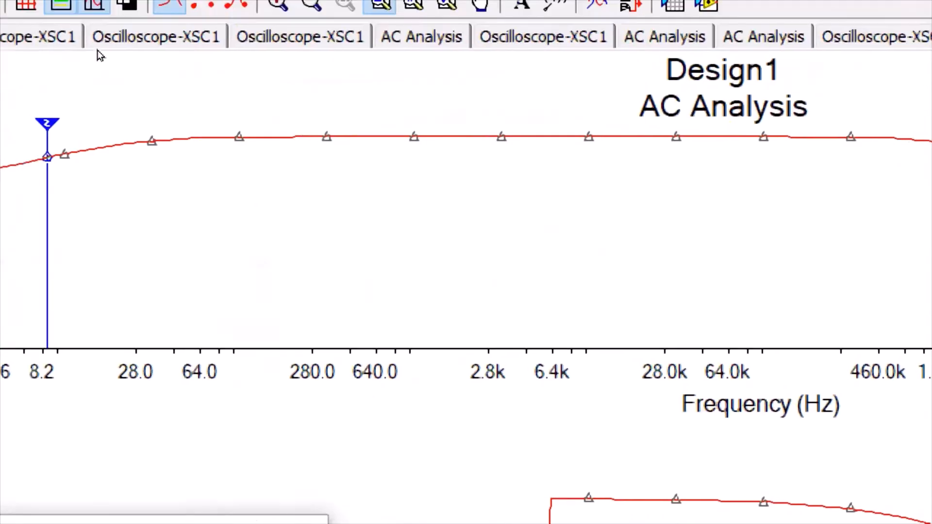
{"action": "right_click", "coordinate": [175, 136]}
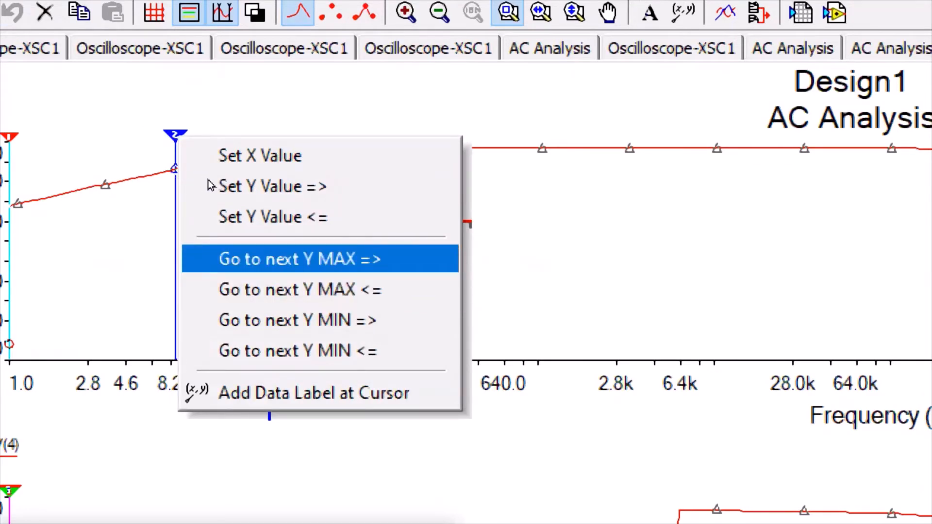
{"action": "key", "text": "Return"}
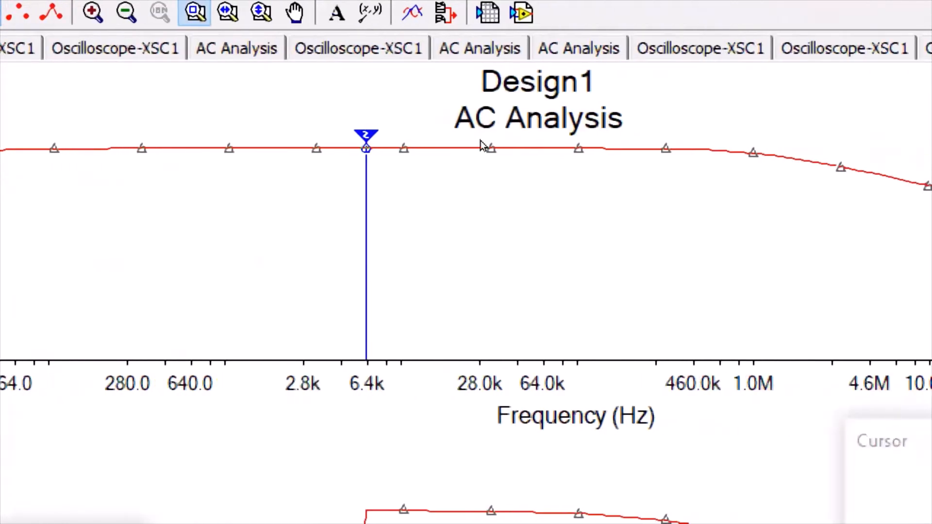
- Bring up cursor 2's Set Y Value => dialog showing 36.749
{"action": "right_click", "coordinate": [381, 113]}
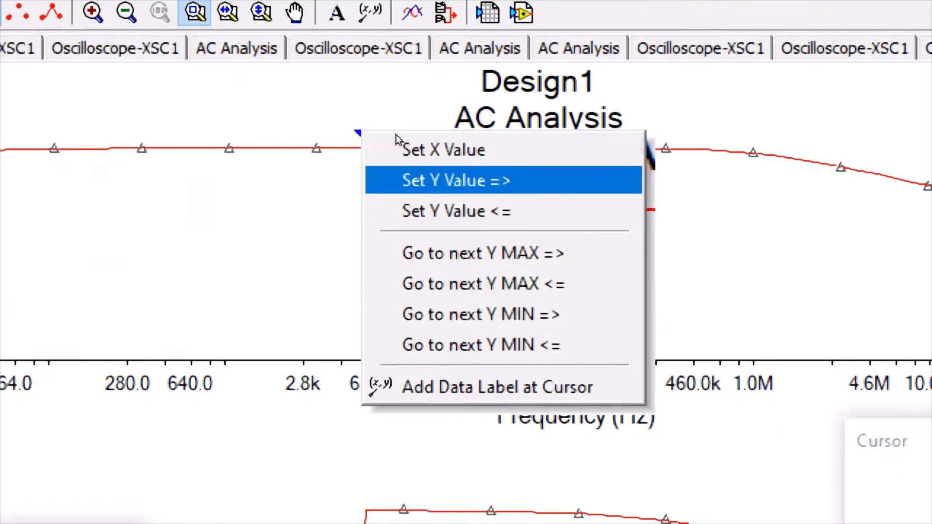
{"action": "left_click", "coordinate": [330, 147]}
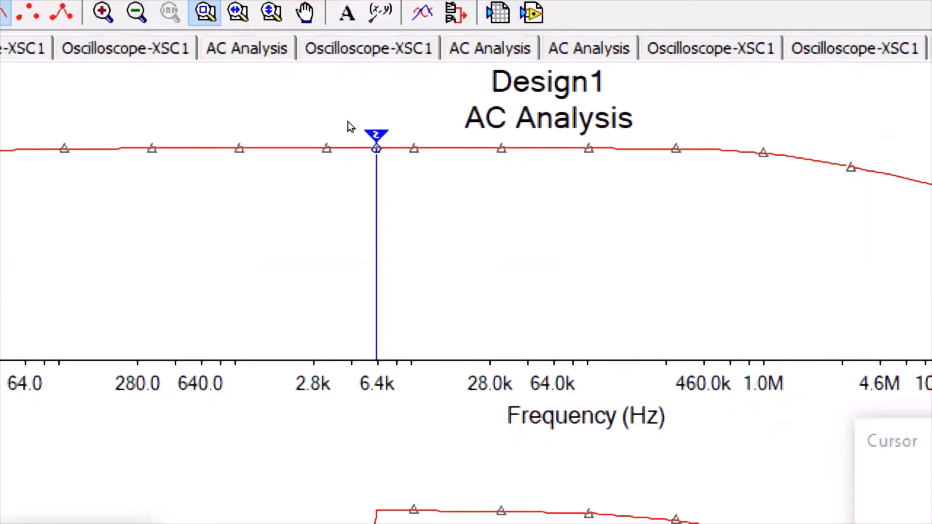
{"action": "right_click", "coordinate": [382, 116]}
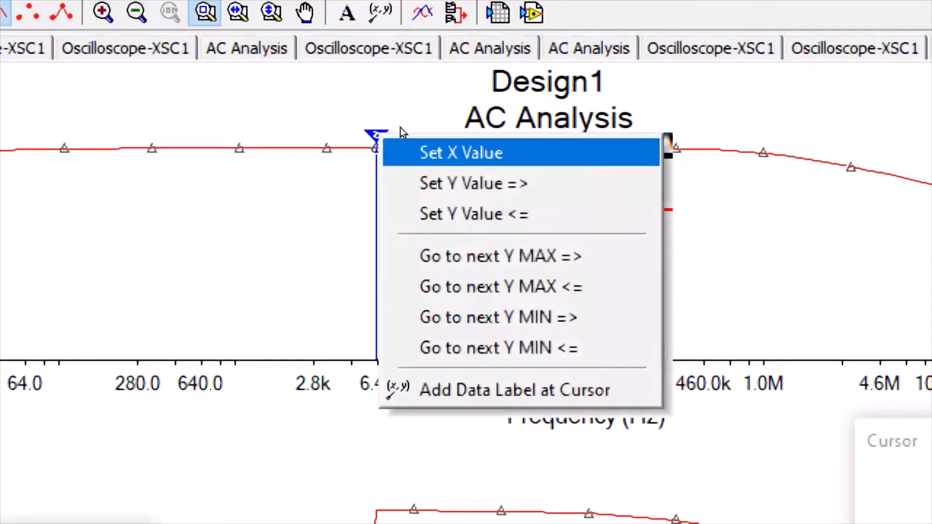
{"action": "key", "text": "Down"}
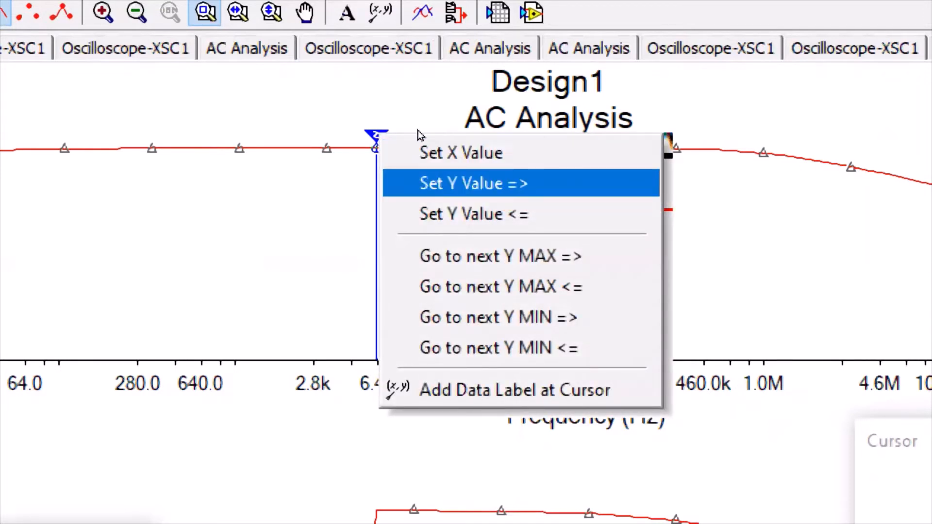
{"action": "key", "text": "Down"}
{"action": "key", "text": "Up"}
{"action": "key", "text": "Return"}
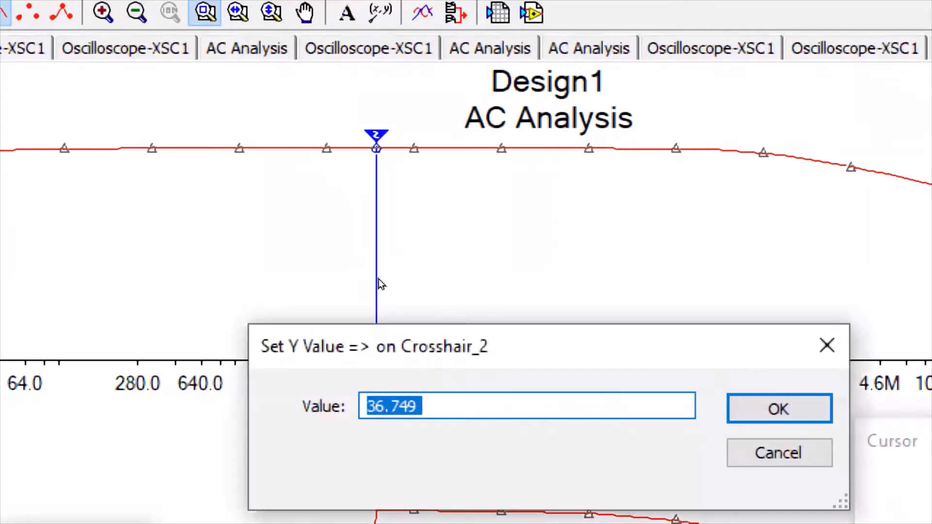
- Change cursor 2's forward Y value from 36.749 to 33.749, moving it to about 1 MHz
{"action": "left_click", "coordinate": [390, 406]}
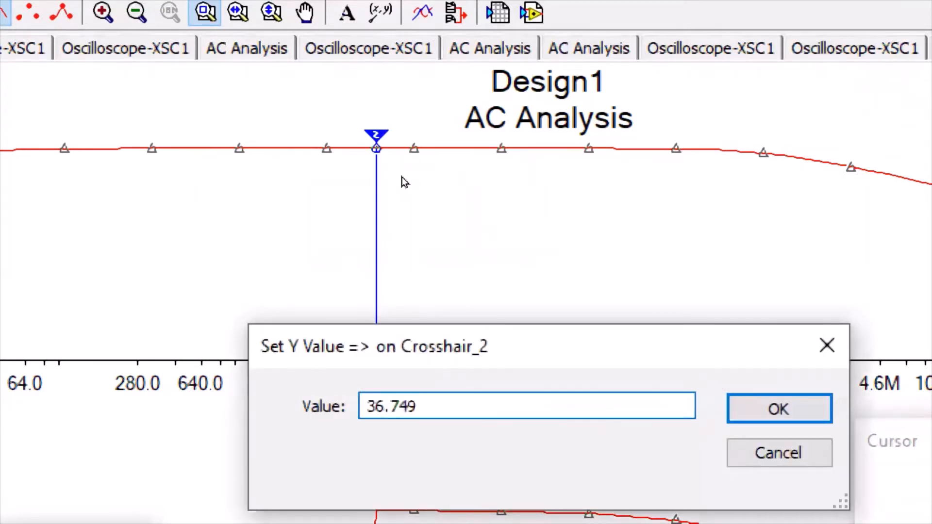
{"action": "key", "text": "Left"}
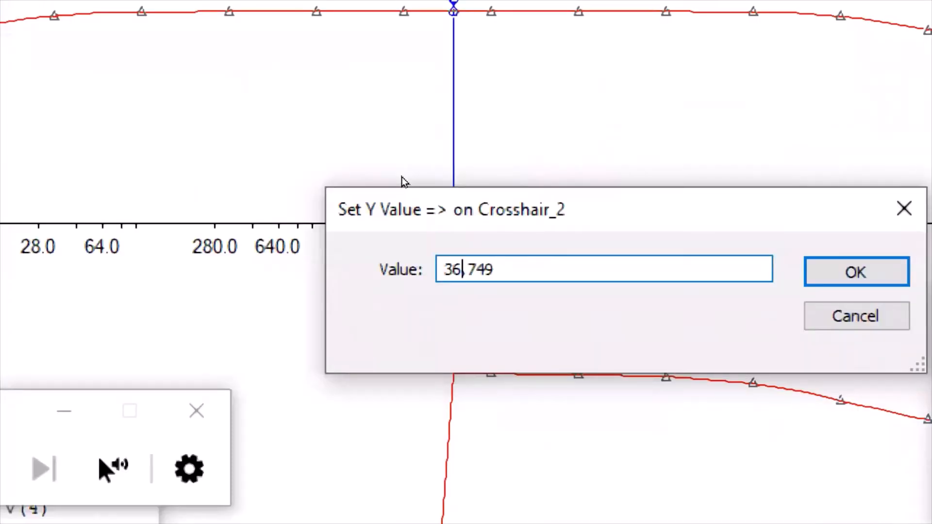
{"action": "key", "text": "BackSpace"}
{"action": "type", "text": "3"}
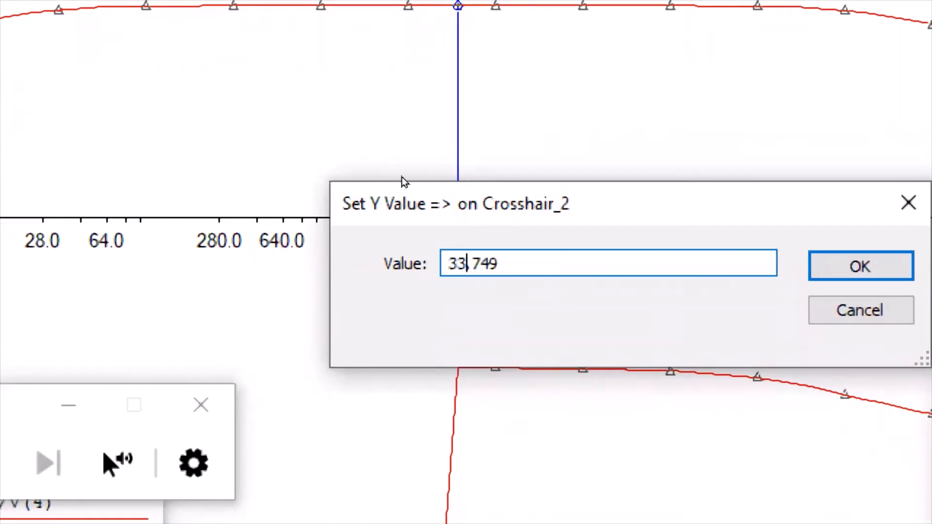
{"action": "key", "text": "Return"}
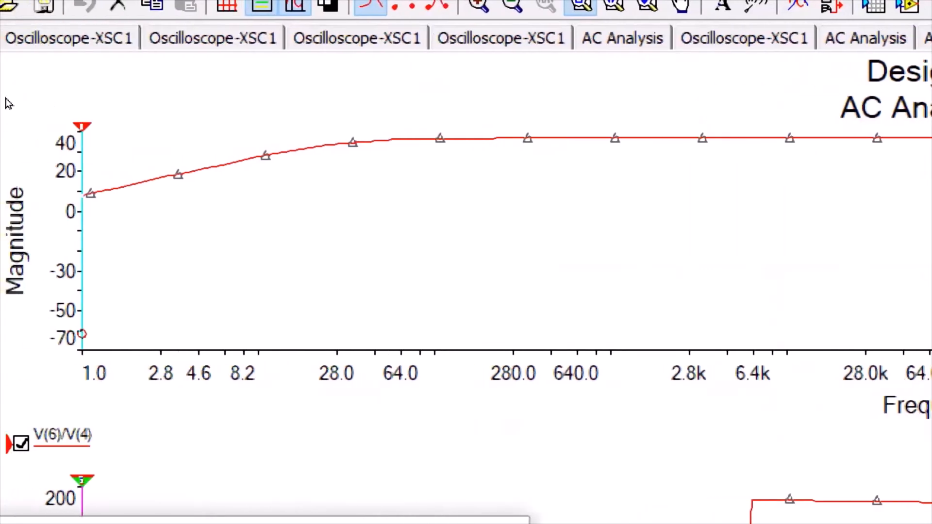
- Move cursor 1 to the gain maximum at 6.4 kHz
{"action": "right_click", "coordinate": [44, 112]}
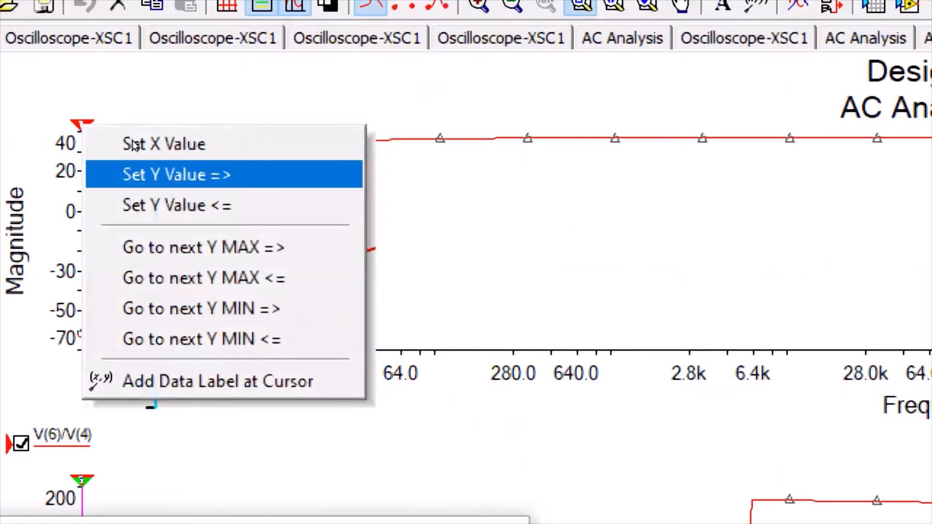
{"action": "key", "text": "Down"}
{"action": "key", "text": "Down"}
{"action": "key", "text": "Down"}
{"action": "key", "text": "Down"}
{"action": "key", "text": "Up"}
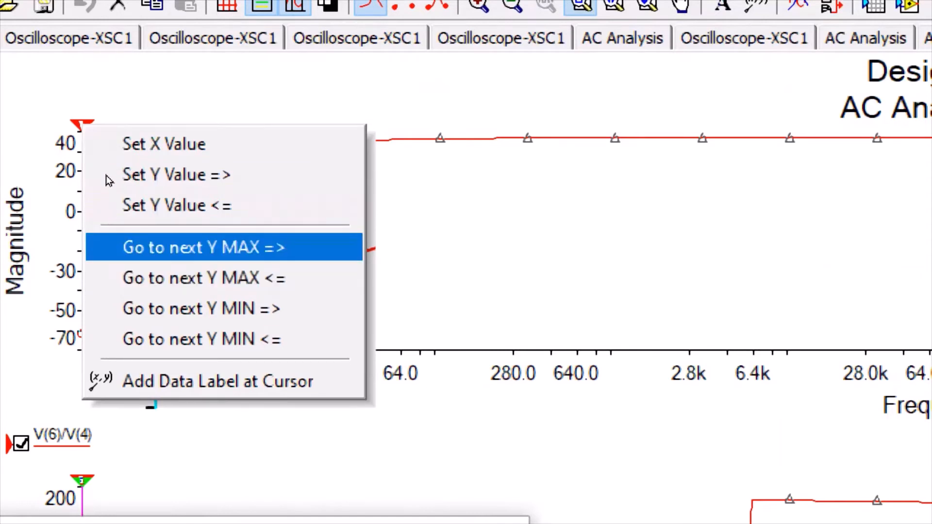
{"action": "key", "text": "Return"}
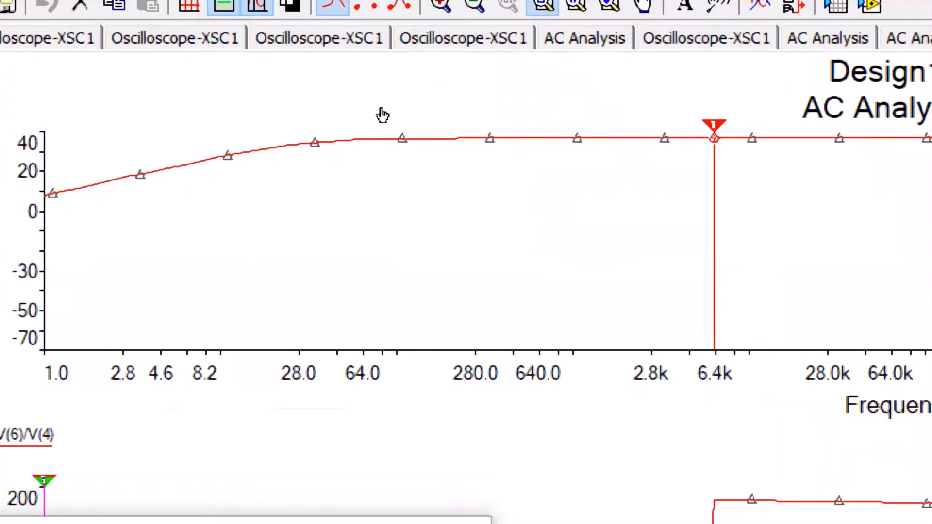
- Set cursor 1's backward Y value to 33.749, placing it near 28 Hz
{"action": "right_click", "coordinate": [752, 125]}
{"action": "key", "text": "Down"}
{"action": "key", "text": "Down"}
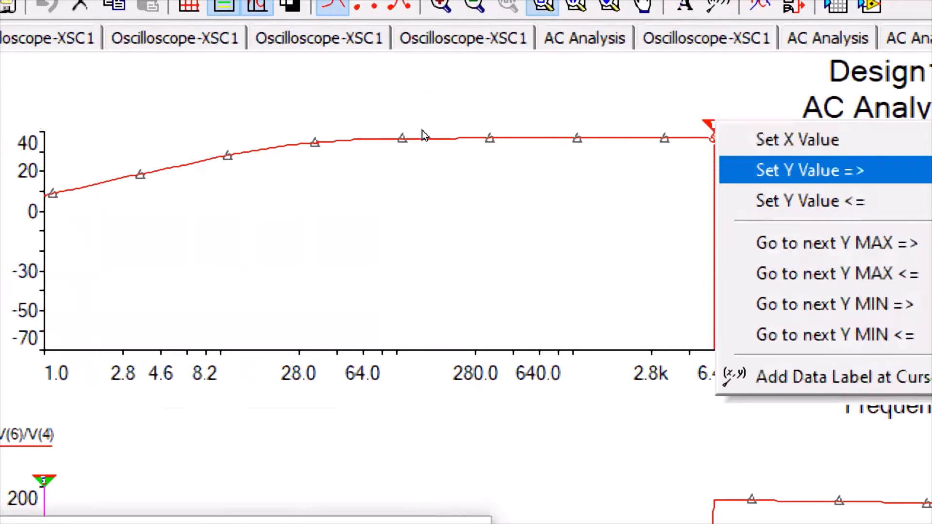
{"action": "key", "text": "Down"}
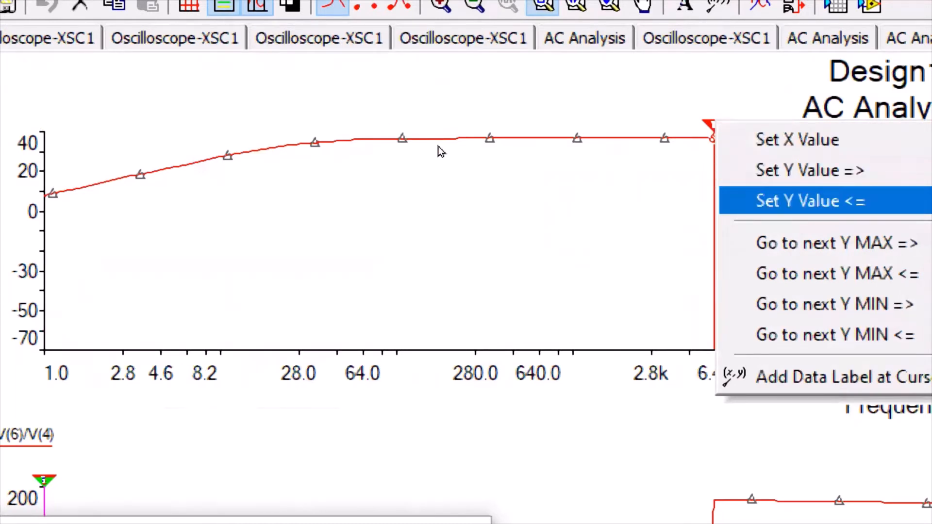
{"action": "key", "text": "Return"}
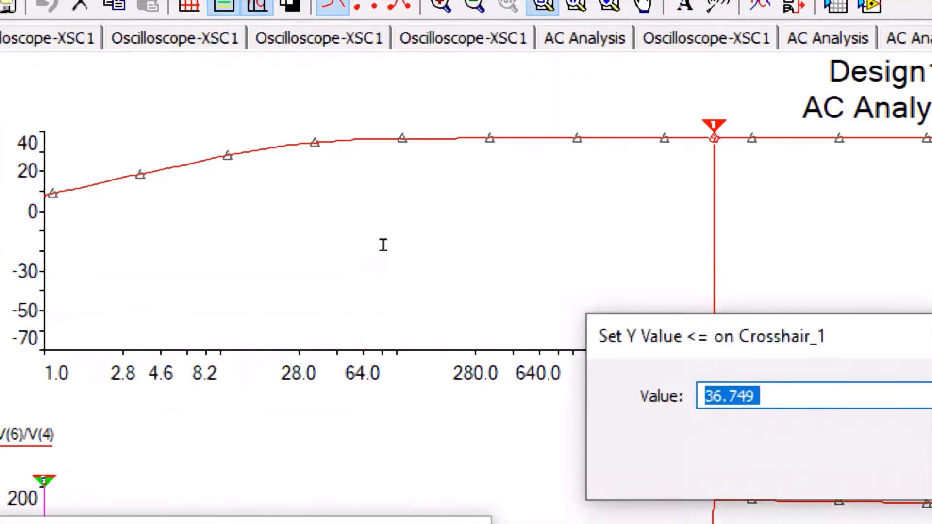
{"action": "left_click", "coordinate": [723, 396]}
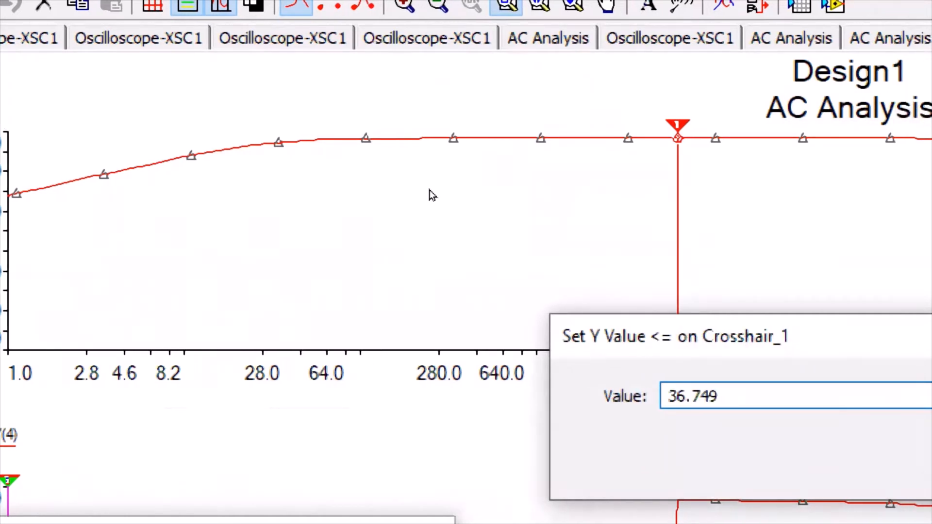
{"action": "key", "text": "BackSpace"}
{"action": "type", "text": "3"}
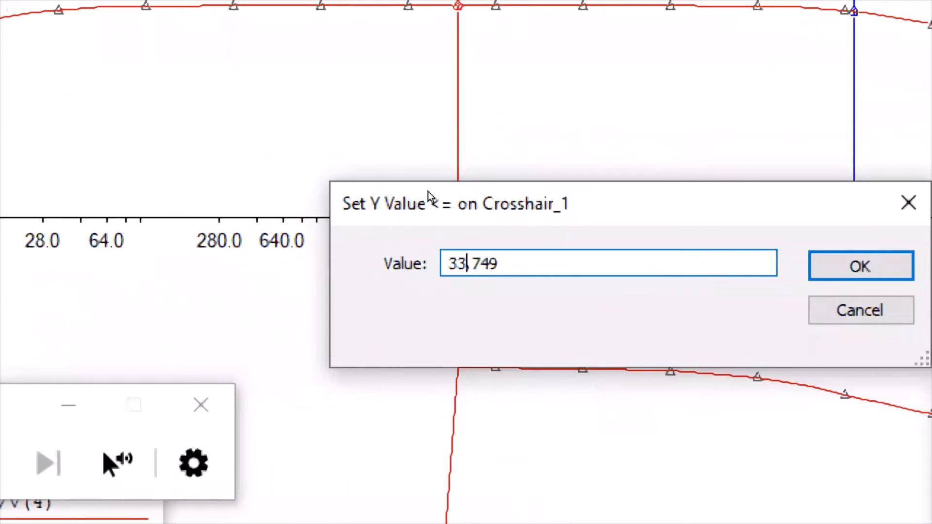
{"action": "key", "text": "Return"}
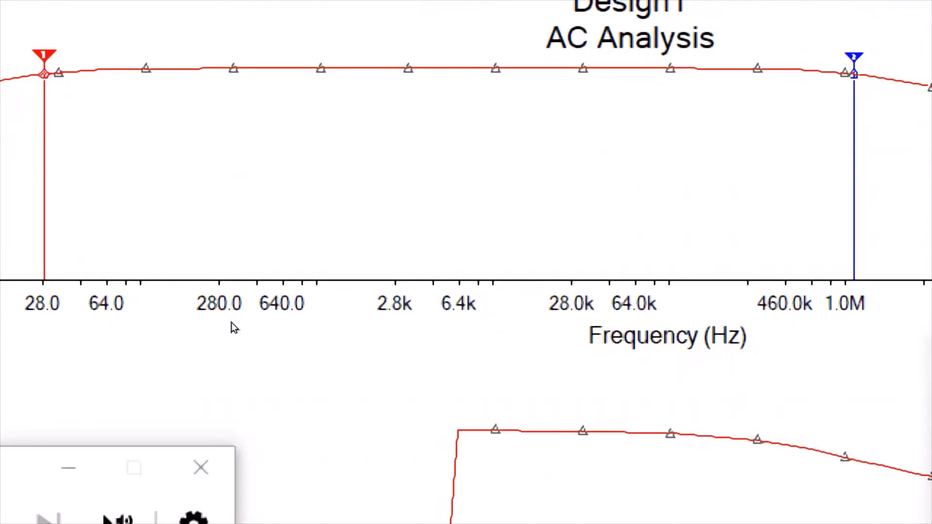
- Close the magnifier and move the cursor readout (x1 28.6798, x2 1.1266M) beside the magnitude plot
{"action": "left_click", "coordinate": [201, 468]}
{"action": "left_click", "coordinate": [248, 322]}
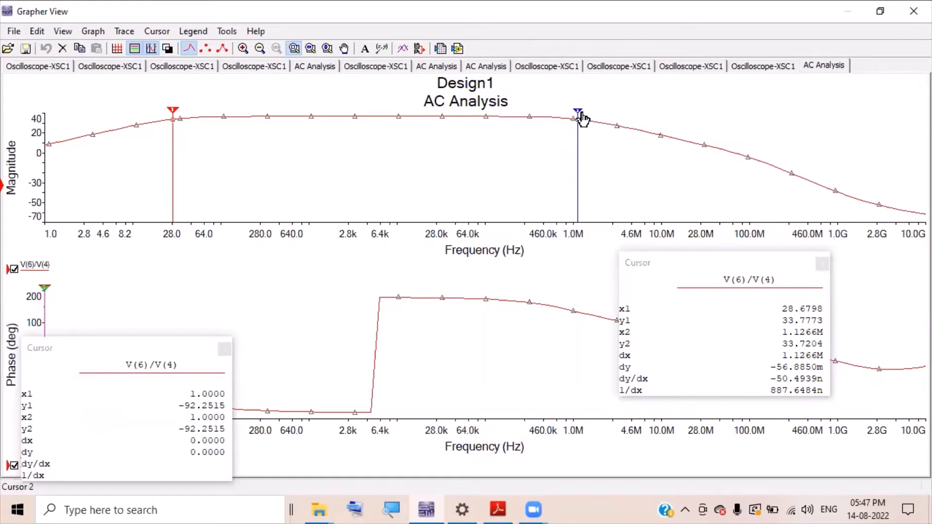
{"action": "left_click", "coordinate": [729, 286]}
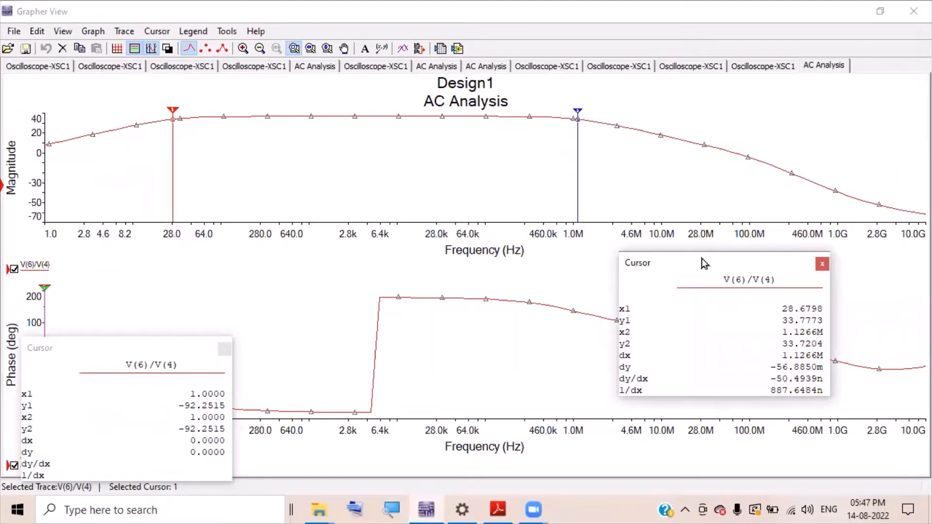
{"action": "left_click_drag", "start_coordinate": [704, 264], "coordinate": [685, 217]}
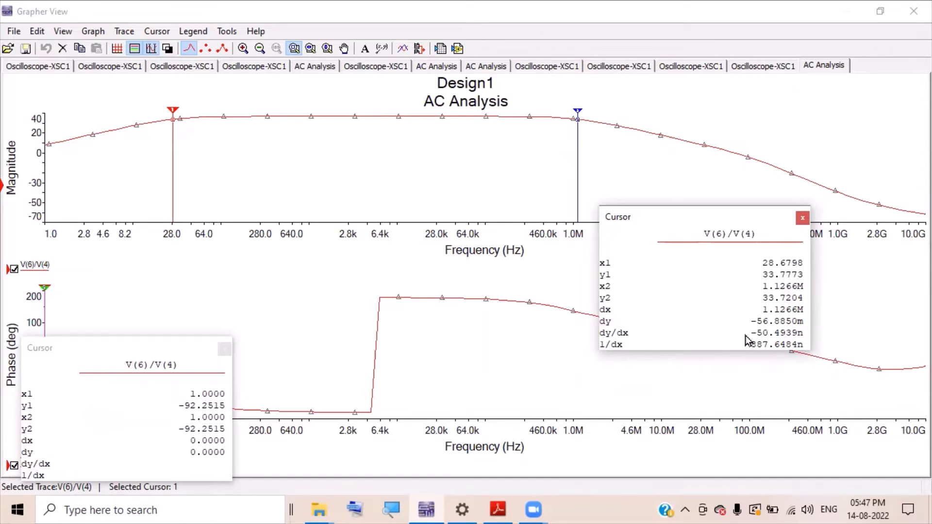
{"action": "left_click", "coordinate": [405, 503]}
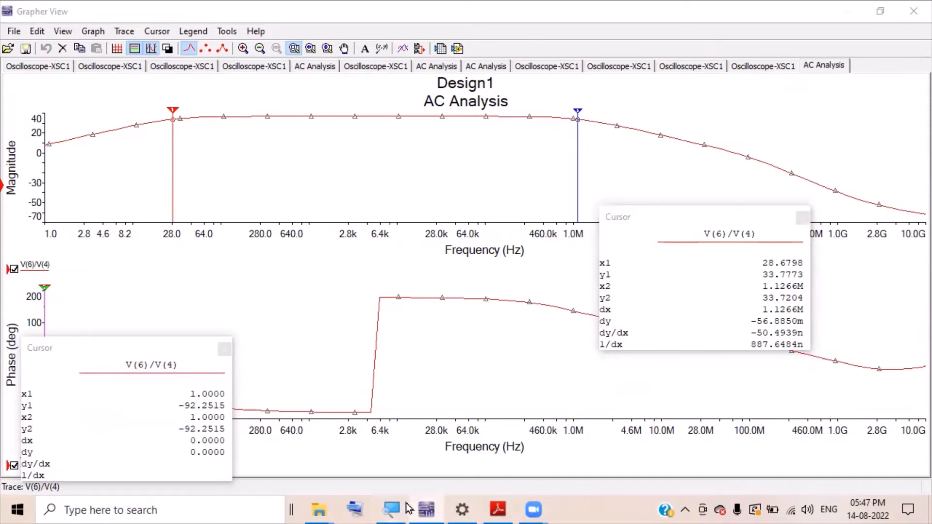
{"action": "key", "text": "super+plus"}
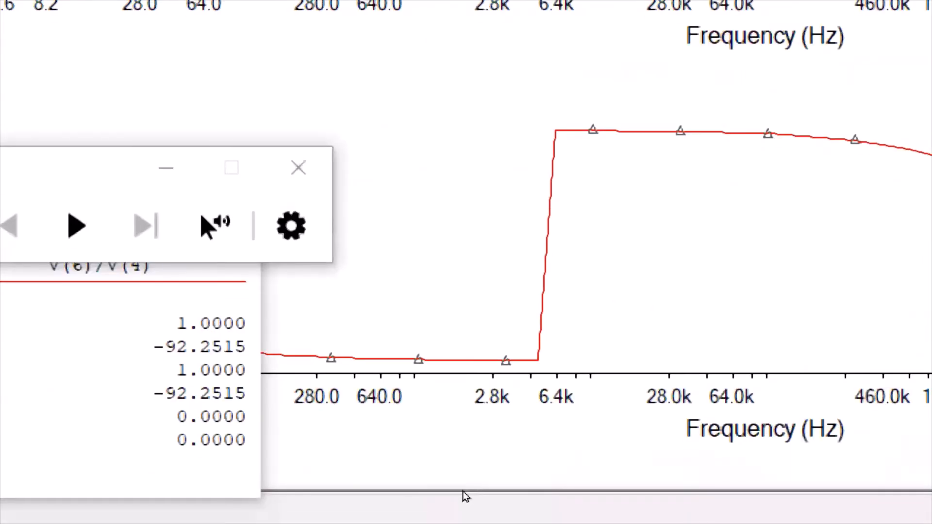
- Close the magnifier and the Grapher View, returning to the Design1 amplifier schematic
{"action": "left_click", "coordinate": [256, 323]}
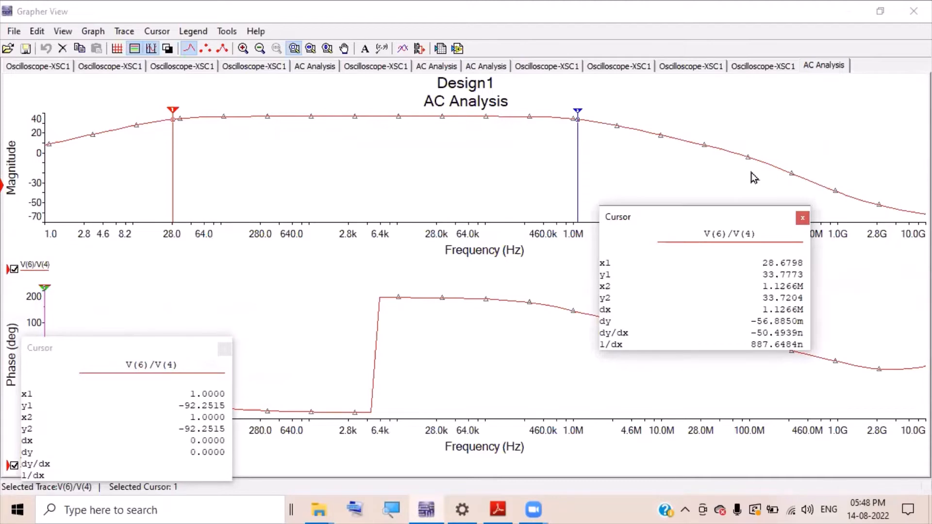
{"action": "left_click", "coordinate": [509, 30]}
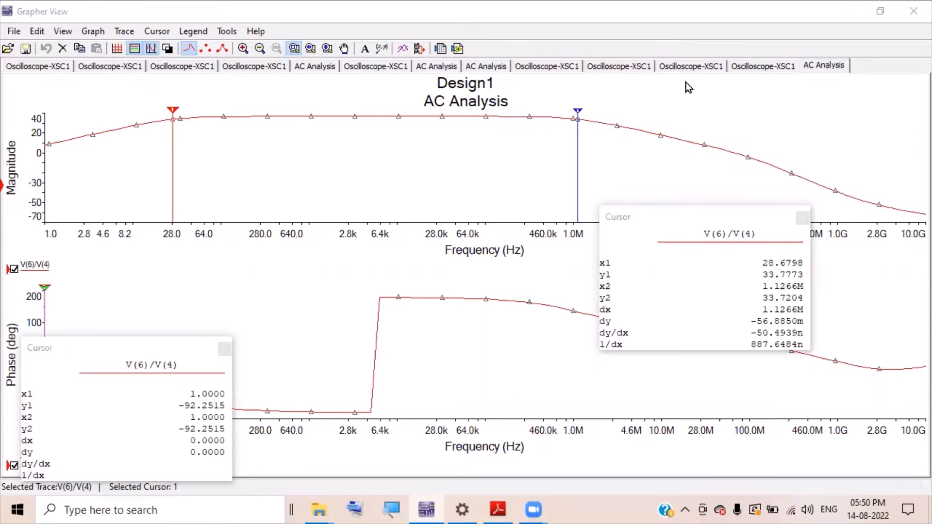
{"action": "left_click", "coordinate": [913, 8]}
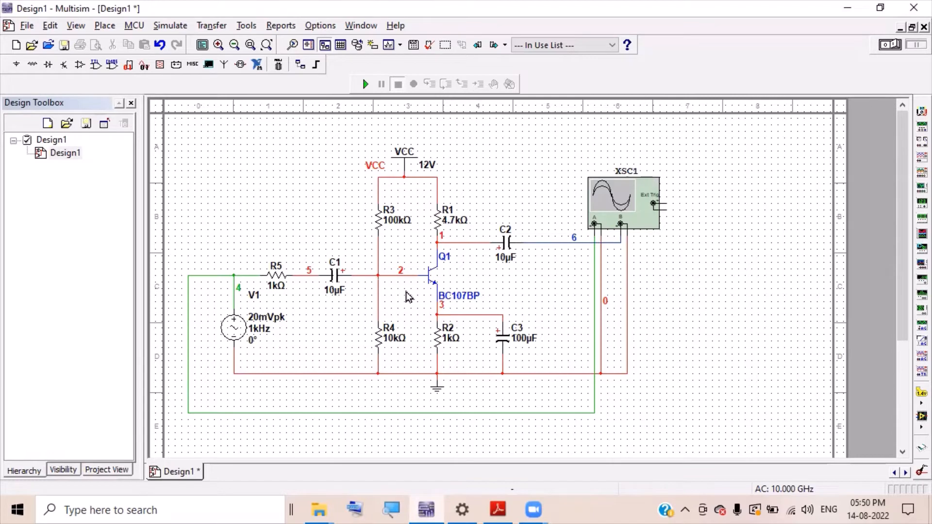
- Place a 2.2 kΩ resistor R6 beside R4 and wire its right end to emitter node 3
{"action": "left_click", "coordinate": [32, 66]}
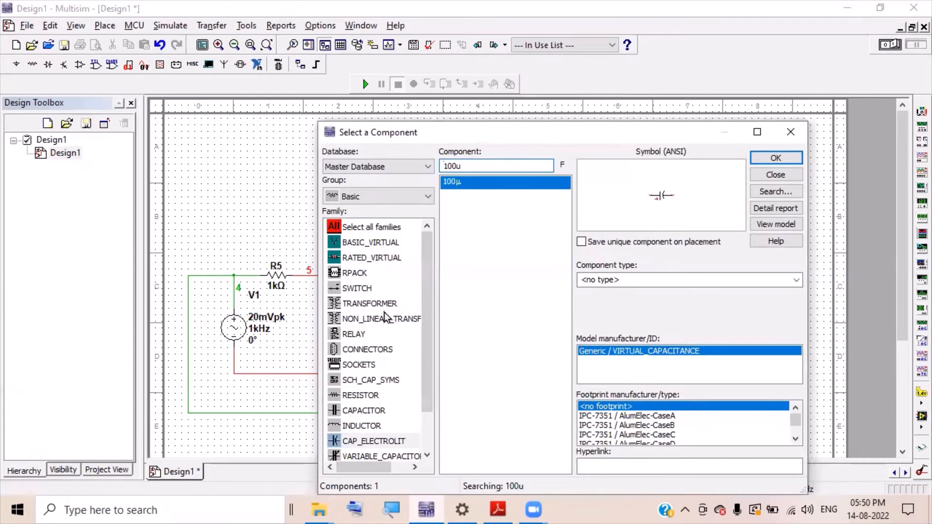
{"action": "left_click", "coordinate": [359, 396]}
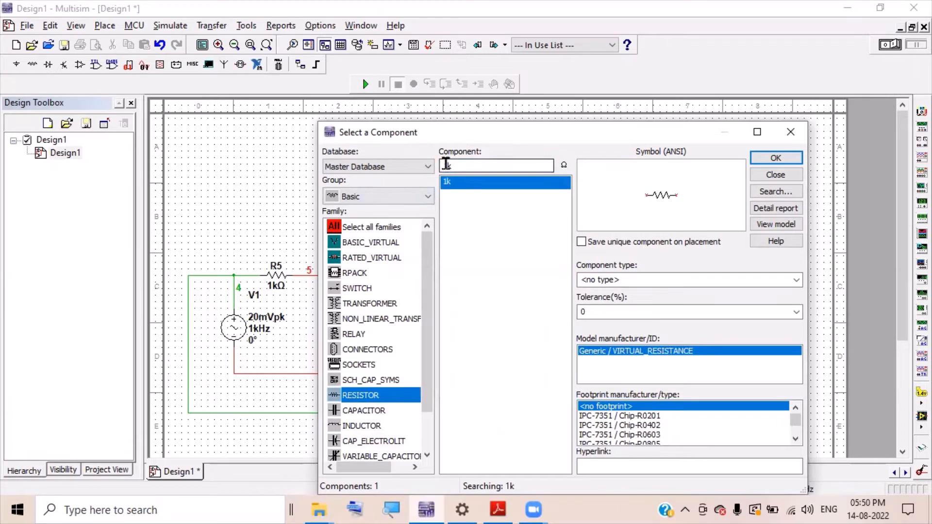
{"action": "left_click_drag", "start_coordinate": [447, 165], "coordinate": [428, 166]}
{"action": "type", "text": "2.2"}
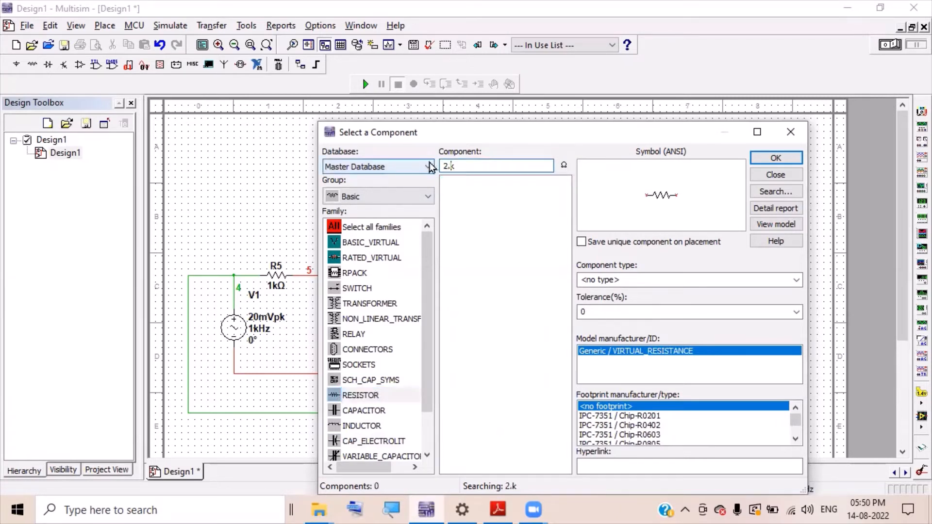
{"action": "left_click", "coordinate": [776, 159]}
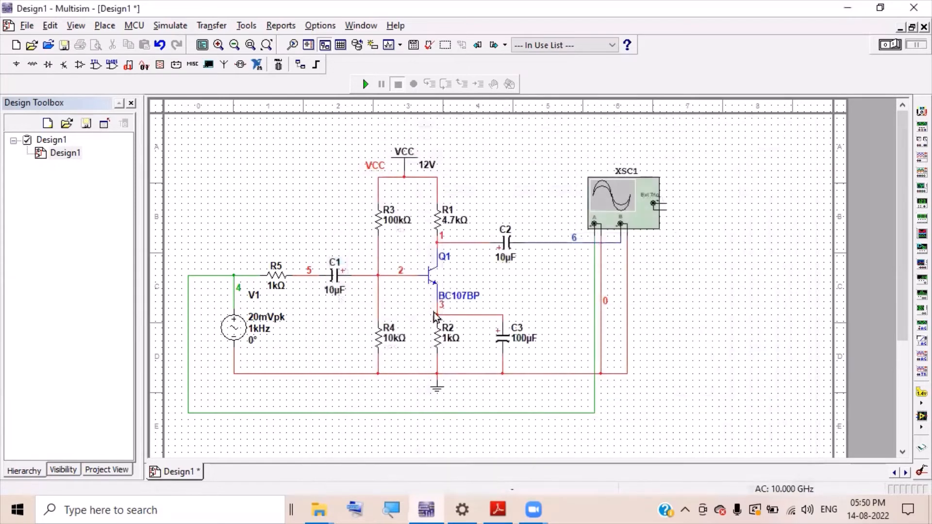
{"action": "left_click", "coordinate": [394, 321]}
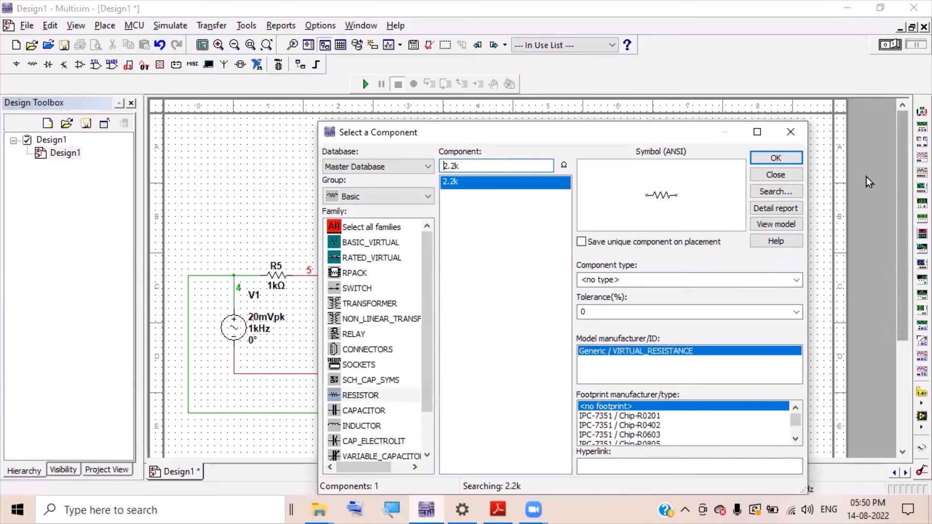
{"action": "left_click", "coordinate": [791, 137]}
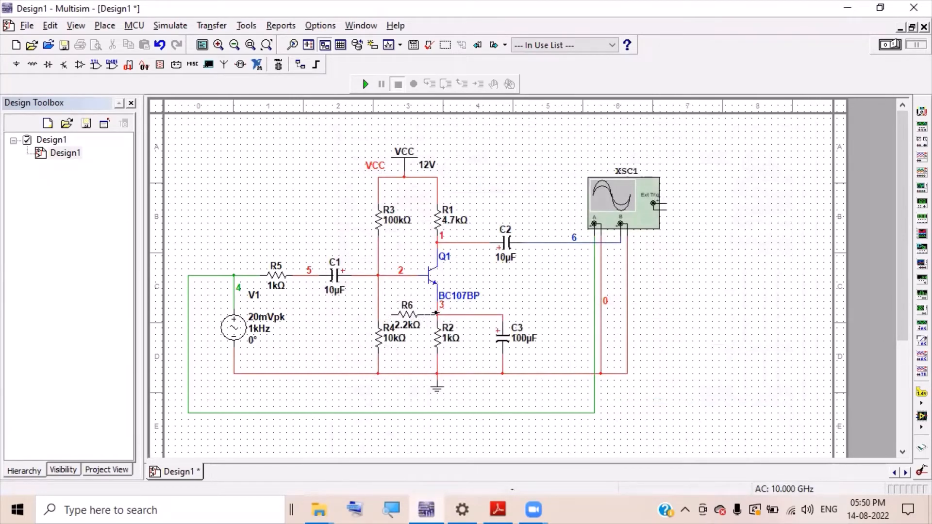
{"action": "left_click", "coordinate": [435, 313]}
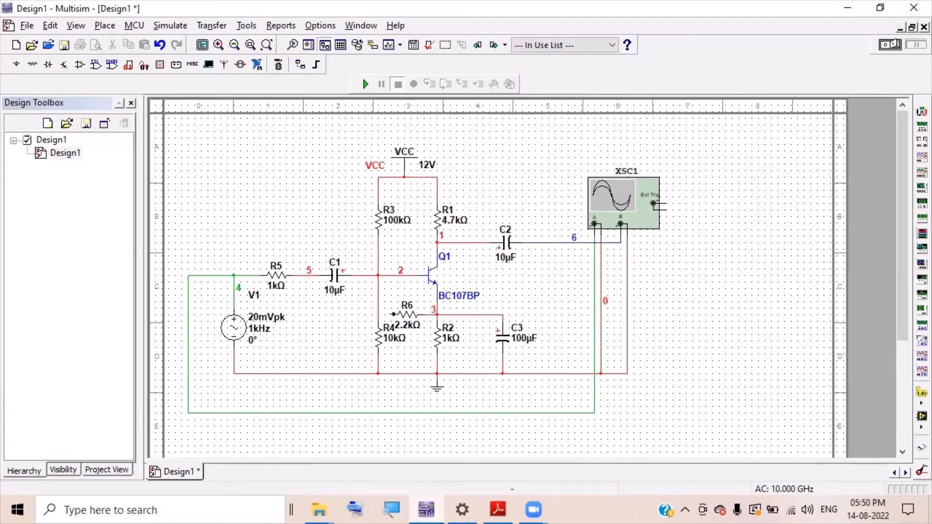
- Wire R6's left end up to Q1's base node 2
{"action": "left_click", "coordinate": [393, 314]}
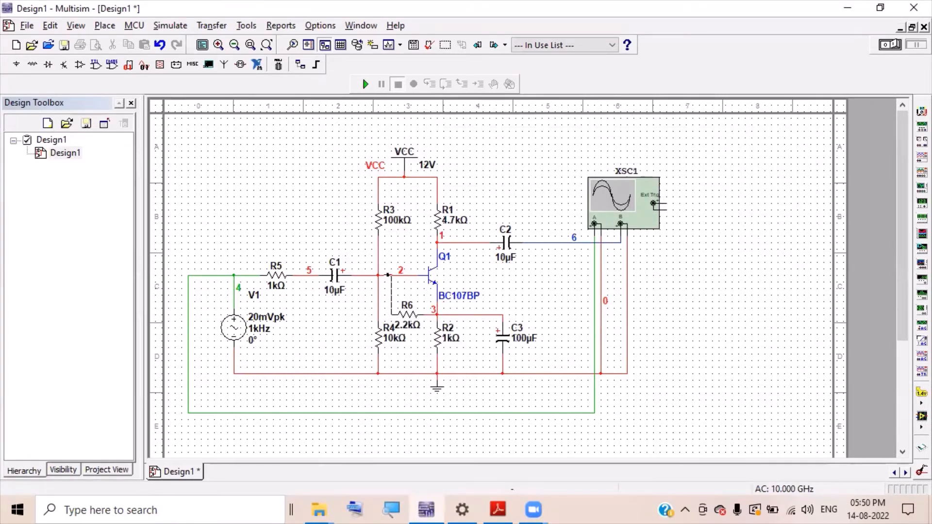
{"action": "left_click", "coordinate": [390, 275]}
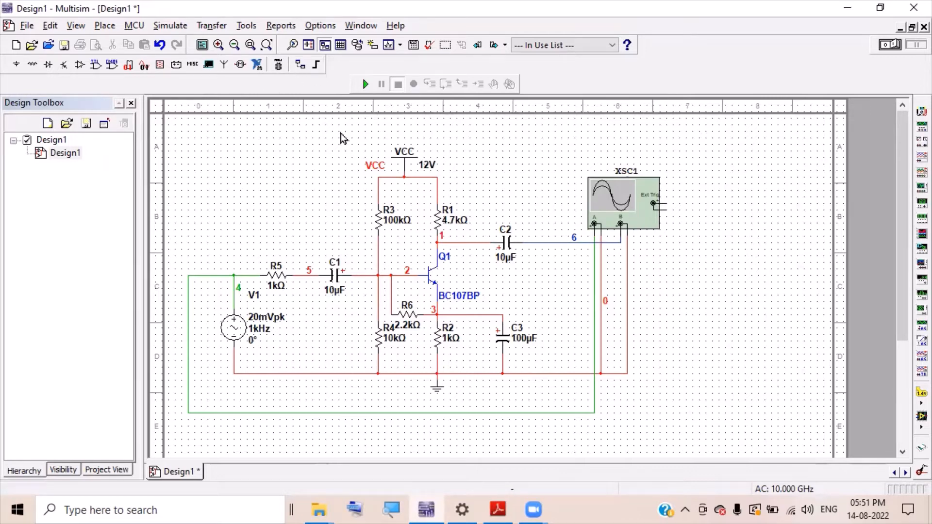
- Run the simulation, open oscilloscope XSC1, and stop it to freeze the traces
{"action": "left_click", "coordinate": [366, 84]}
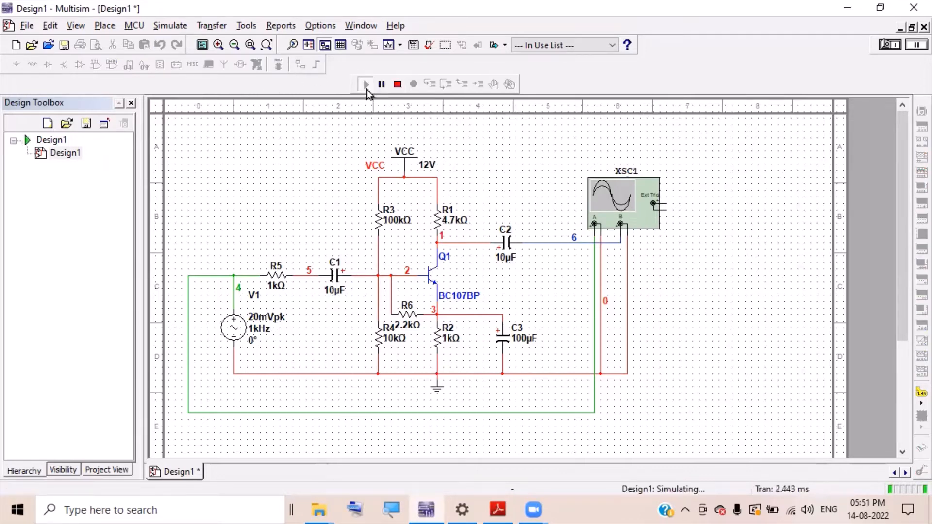
{"action": "double_click", "coordinate": [609, 206]}
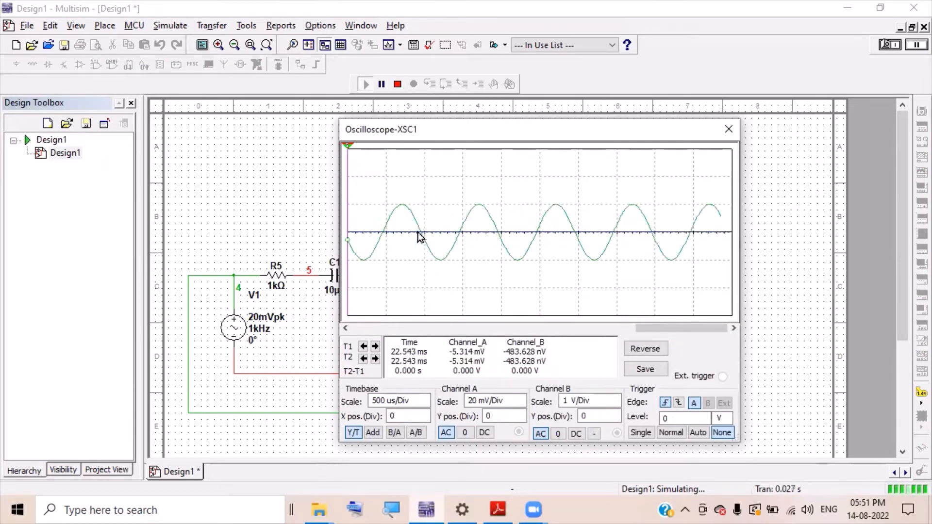
{"action": "left_click", "coordinate": [397, 86]}
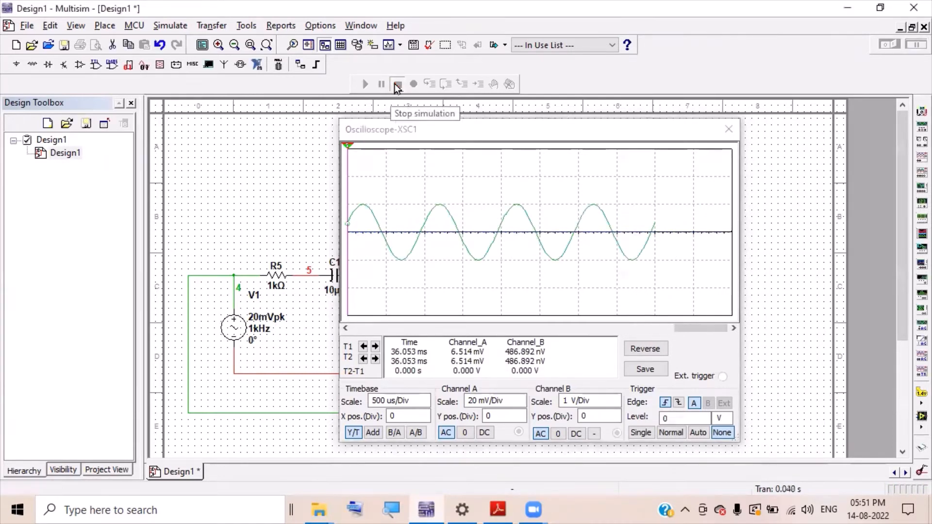
- Lower Channel B scale to 500 nV/Div to reveal the tiny output sine
{"action": "left_click", "coordinate": [614, 402]}
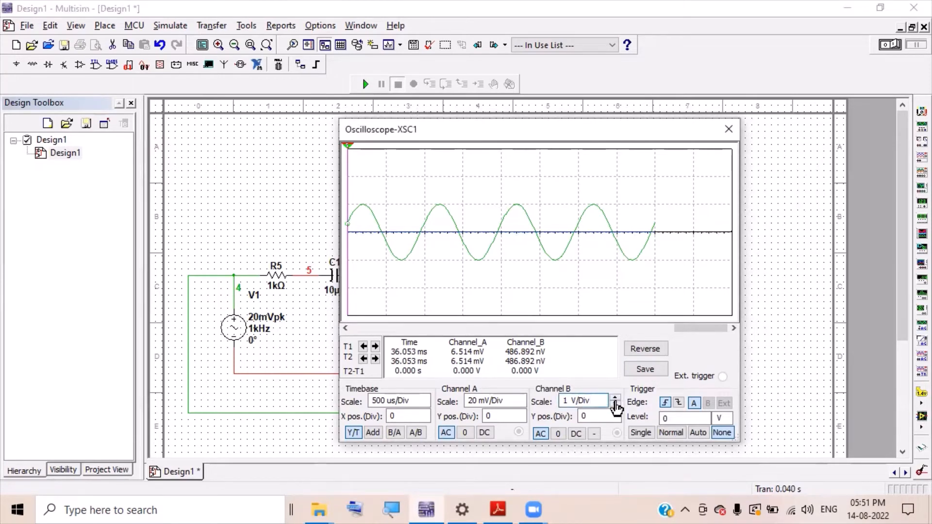
{"action": "left_click", "coordinate": [616, 408]}
{"action": "left_click", "coordinate": [615, 408]}
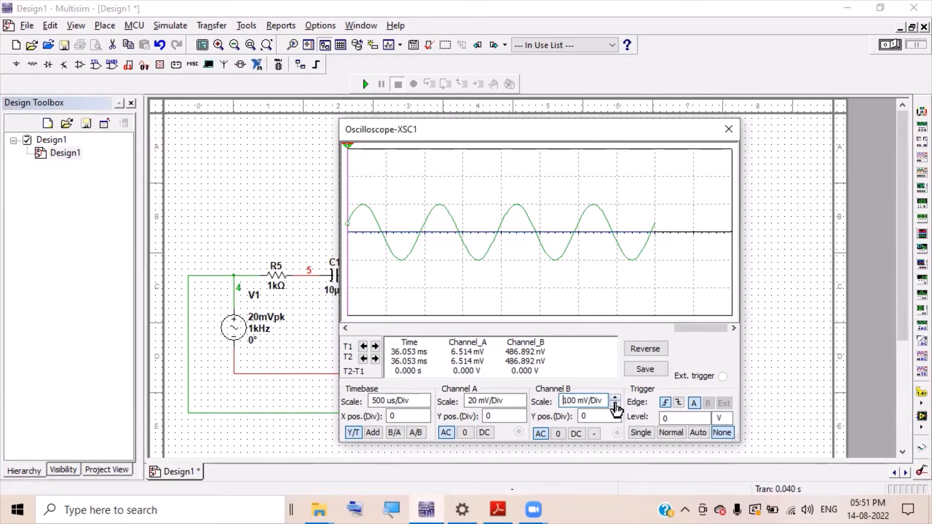
{"action": "left_click", "coordinate": [615, 408]}
{"action": "left_click", "coordinate": [615, 408]}
{"action": "left_click", "coordinate": [615, 406]}
{"action": "left_click", "coordinate": [615, 405]}
{"action": "left_click", "coordinate": [616, 406]}
{"action": "left_click", "coordinate": [616, 406]}
{"action": "left_click", "coordinate": [615, 406]}
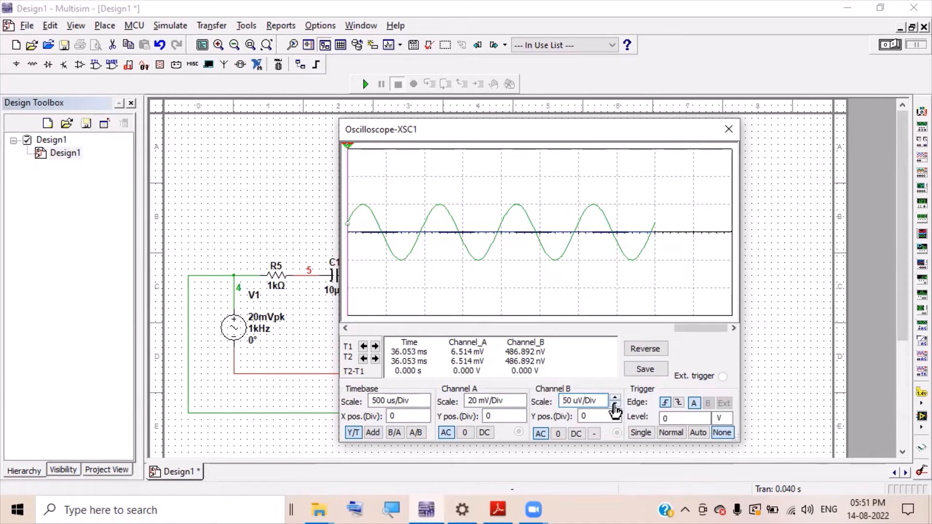
{"action": "left_click", "coordinate": [616, 406]}
{"action": "left_click", "coordinate": [616, 406]}
{"action": "left_click", "coordinate": [615, 406]}
{"action": "left_click", "coordinate": [615, 406]}
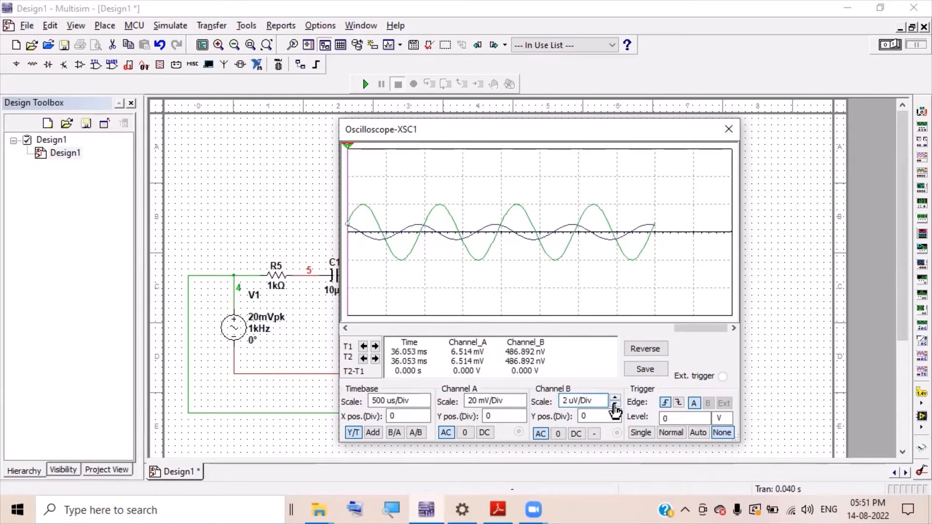
{"action": "left_click", "coordinate": [615, 408]}
{"action": "left_click", "coordinate": [615, 408]}
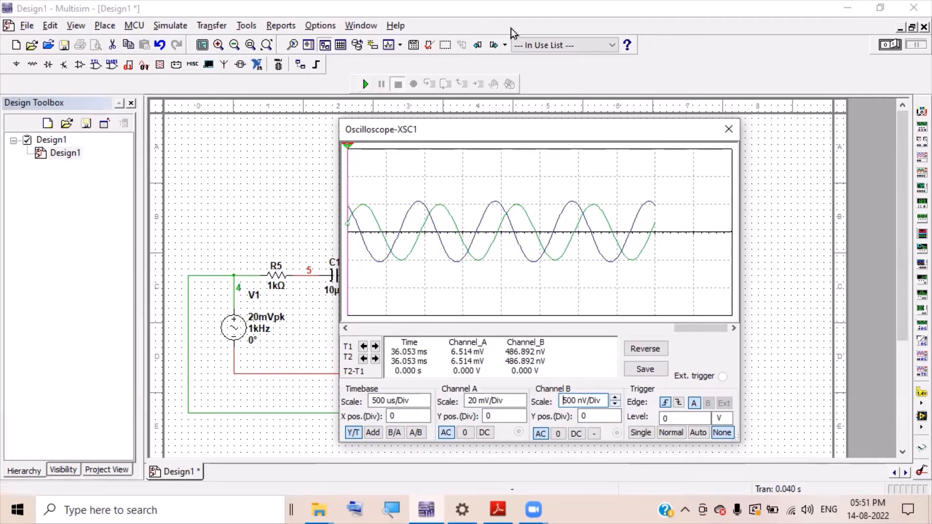
{"action": "left_click", "coordinate": [748, 64]}
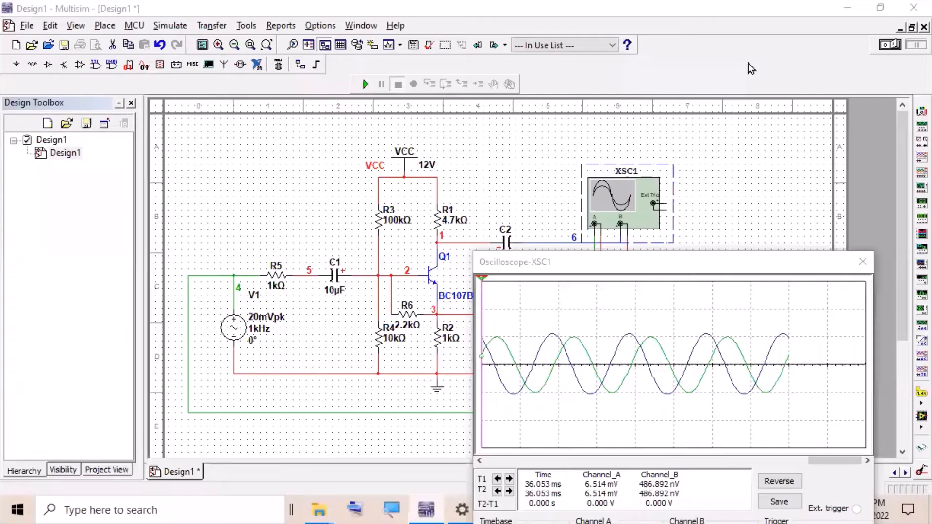
- Change feedback resistor R6 from 2.2 kΩ to 22 kΩ and rerun the simulation
{"action": "left_click", "coordinate": [615, 263]}
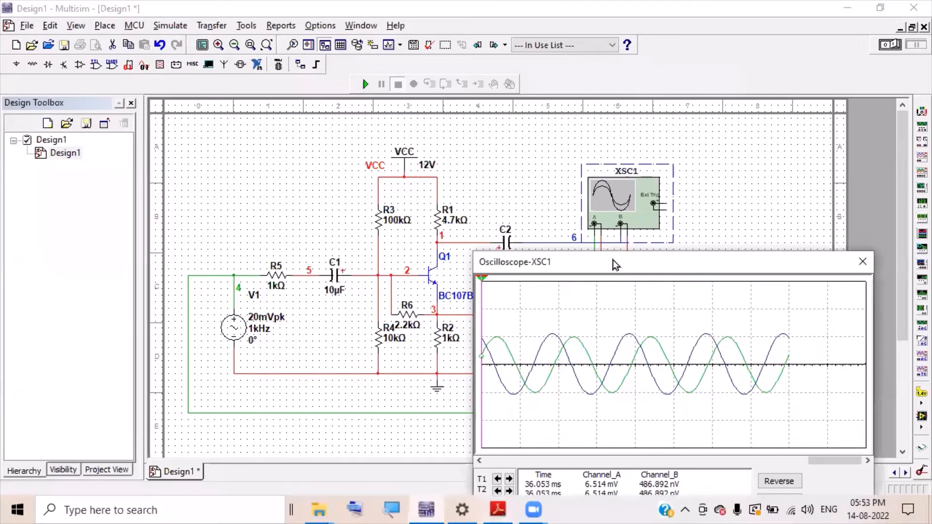
{"action": "left_click_drag", "start_coordinate": [612, 260], "coordinate": [621, 183]}
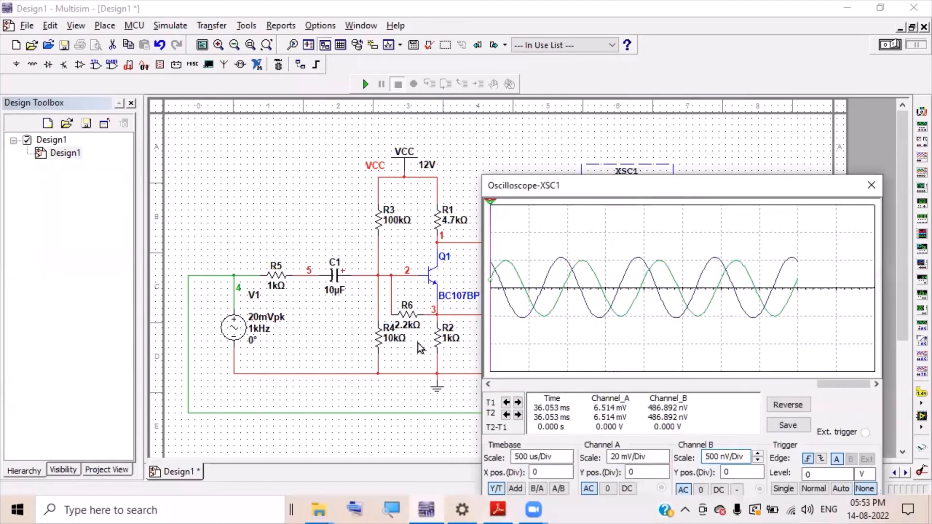
{"action": "left_click", "coordinate": [409, 315]}
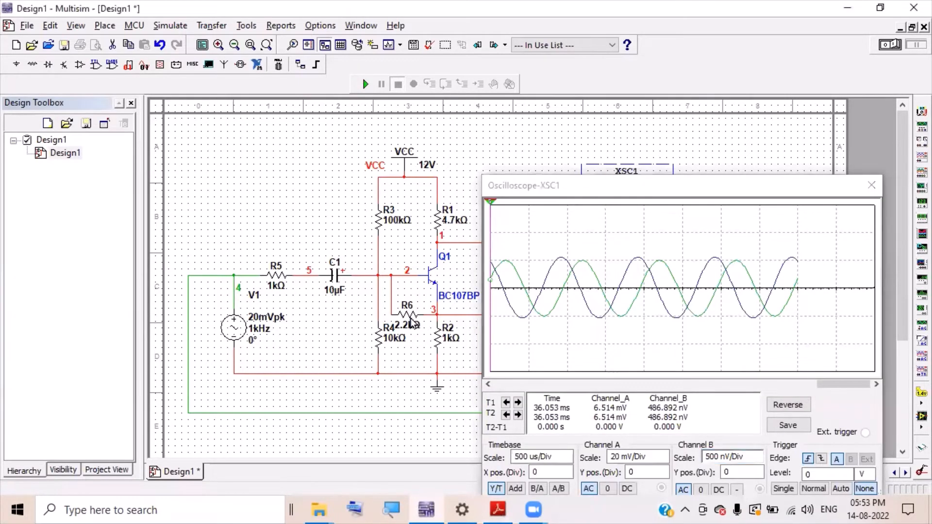
{"action": "double_click", "coordinate": [409, 316]}
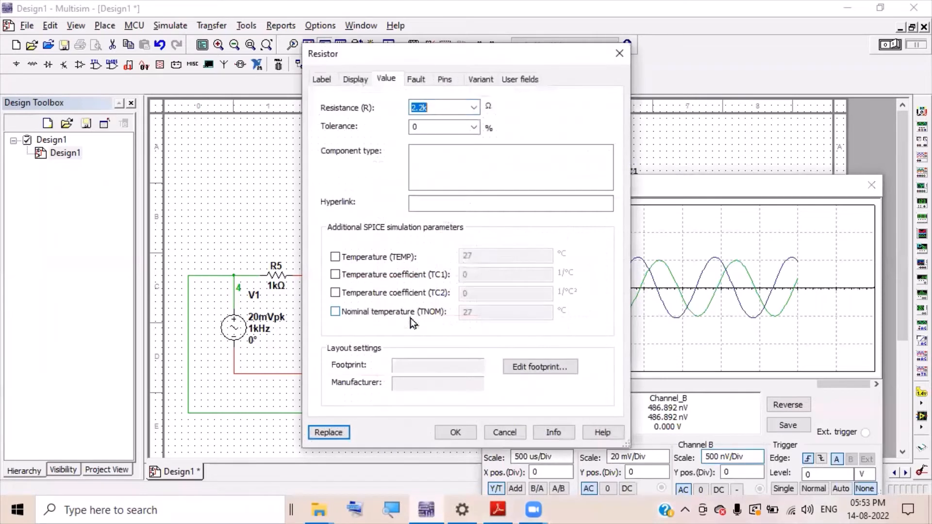
{"action": "left_click", "coordinate": [421, 106]}
{"action": "key", "text": "Left"}
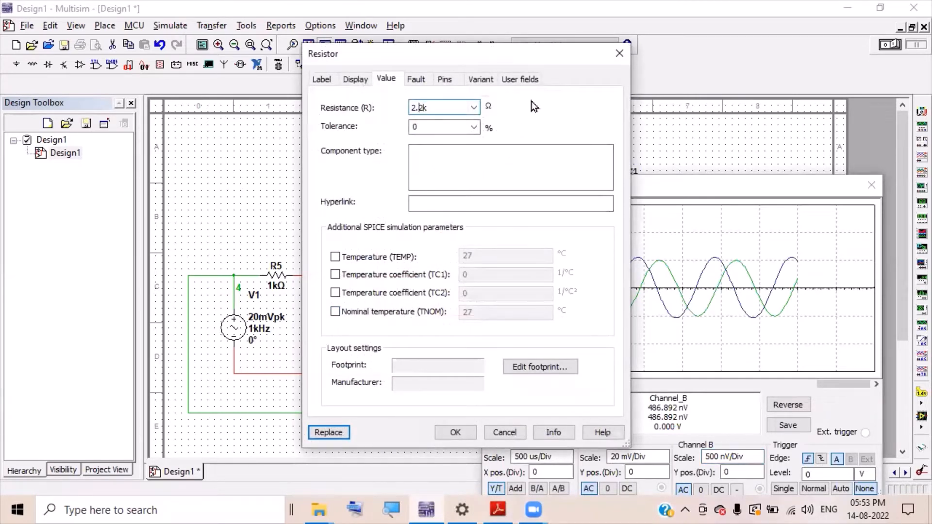
{"action": "key", "text": "BackSpace"}
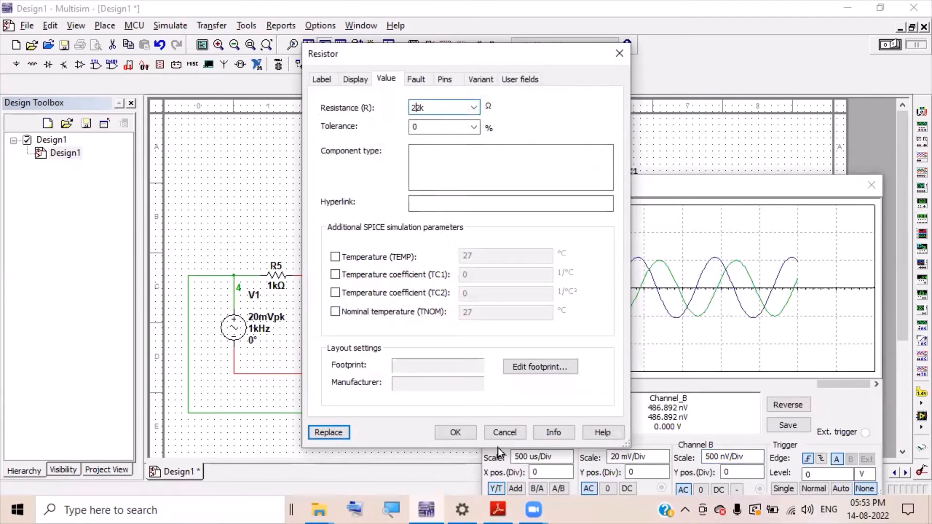
{"action": "left_click", "coordinate": [454, 432]}
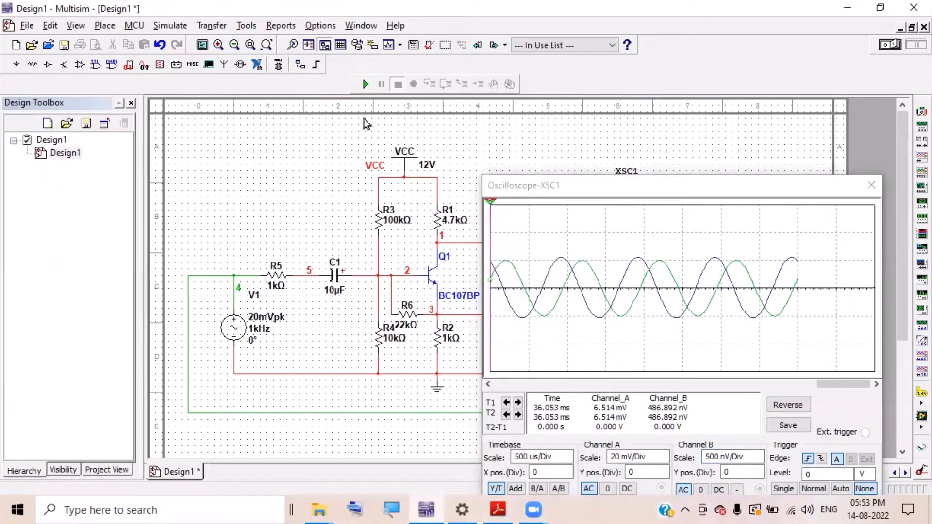
{"action": "left_click", "coordinate": [365, 84]}
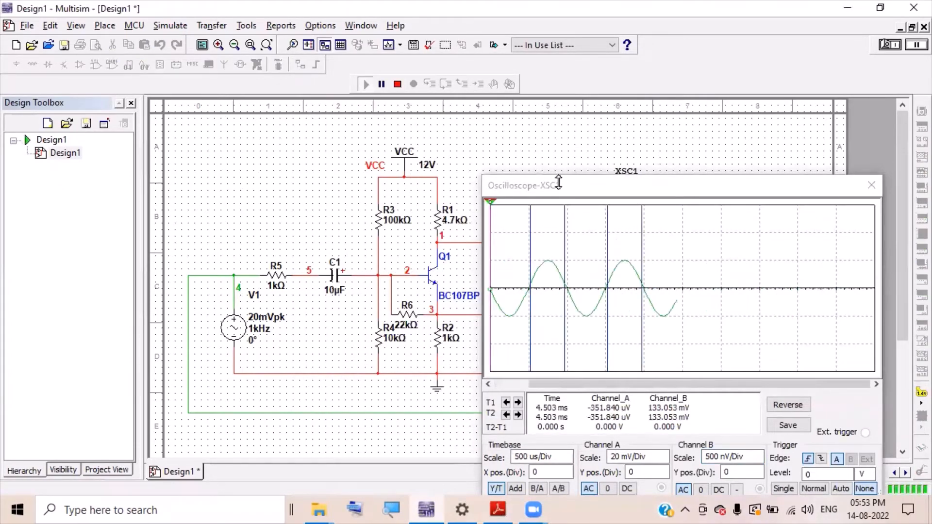
- Stop the simulation and raise Channel B scale to 500 mV/Div
{"action": "left_click", "coordinate": [398, 85]}
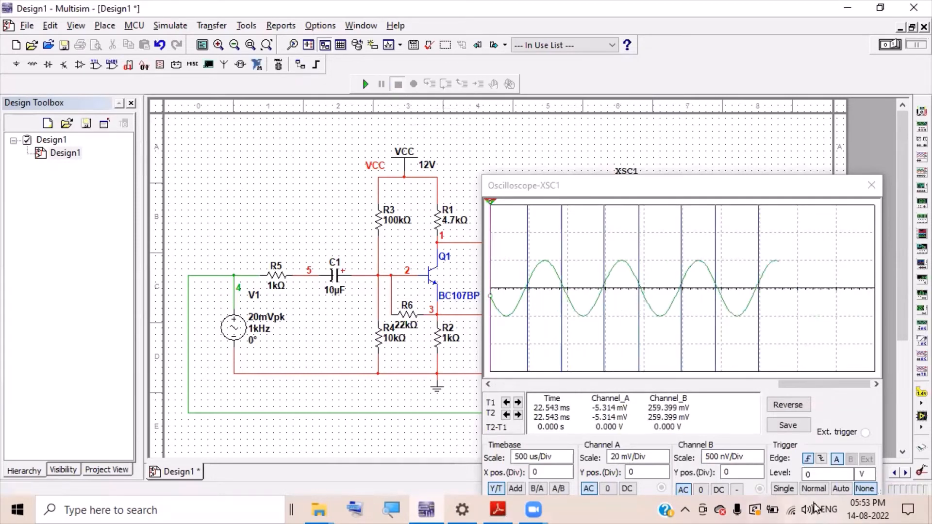
{"action": "left_click", "coordinate": [759, 464]}
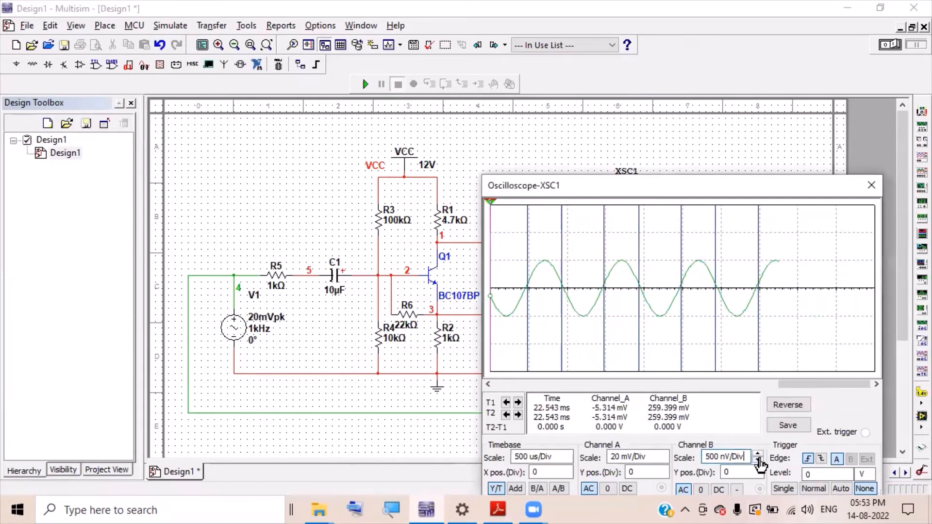
{"action": "left_click", "coordinate": [759, 454]}
{"action": "left_click", "coordinate": [759, 455]}
{"action": "left_click", "coordinate": [759, 455]}
{"action": "left_click", "coordinate": [759, 455]}
{"action": "left_click", "coordinate": [759, 454]}
{"action": "left_click", "coordinate": [759, 455]}
{"action": "left_click", "coordinate": [759, 455]}
{"action": "left_click", "coordinate": [758, 455]}
{"action": "left_click", "coordinate": [759, 455]}
{"action": "left_click", "coordinate": [758, 454]}
{"action": "left_click", "coordinate": [758, 454]}
{"action": "left_click", "coordinate": [759, 454]}
{"action": "left_click", "coordinate": [759, 455]}
{"action": "left_click", "coordinate": [758, 455]}
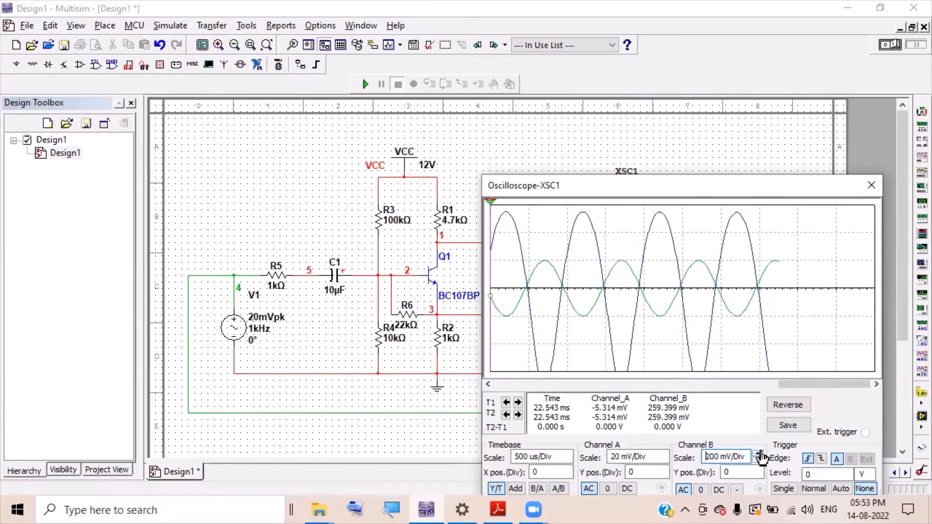
{"action": "left_click", "coordinate": [758, 455]}
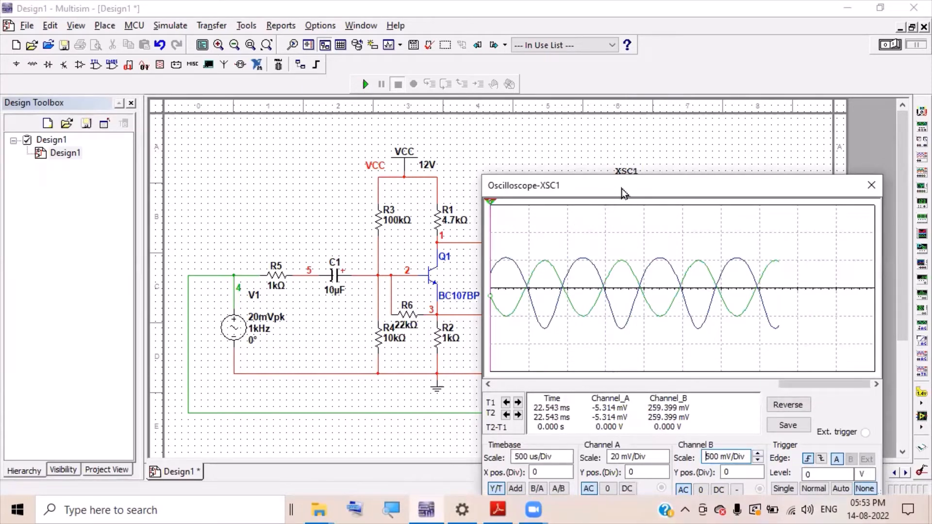
- Reposition the oscilloscope window beside the circuit, then close it
{"action": "left_click_drag", "start_coordinate": [622, 191], "coordinate": [454, 130]}
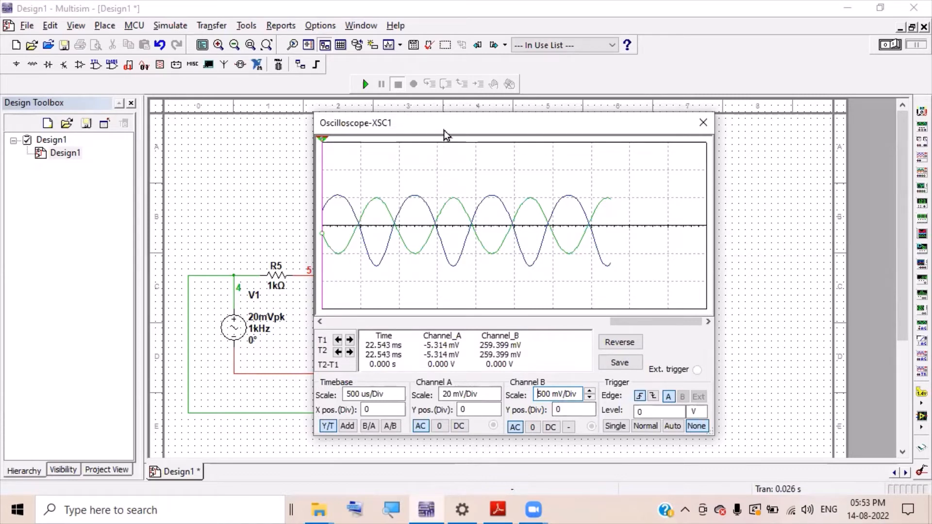
{"action": "left_click_drag", "start_coordinate": [450, 133], "coordinate": [644, 145]}
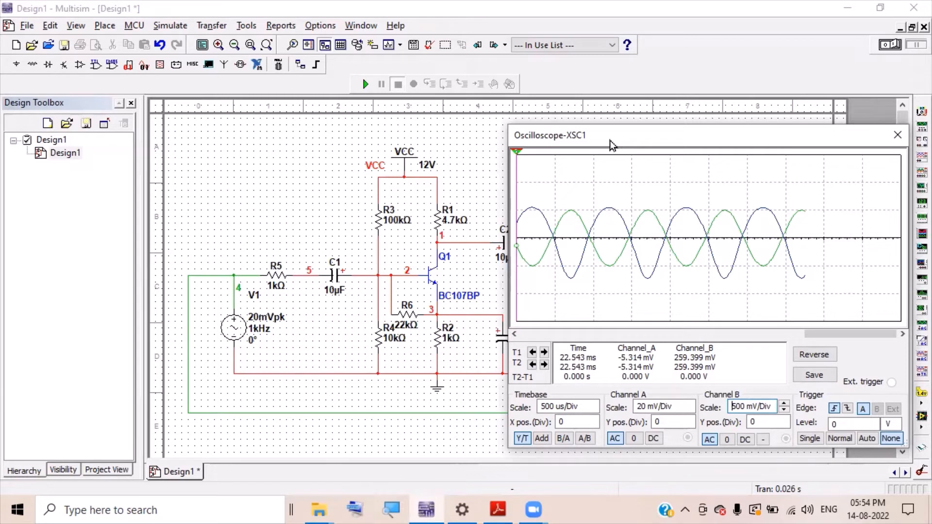
{"action": "left_click_drag", "start_coordinate": [609, 141], "coordinate": [560, 150]}
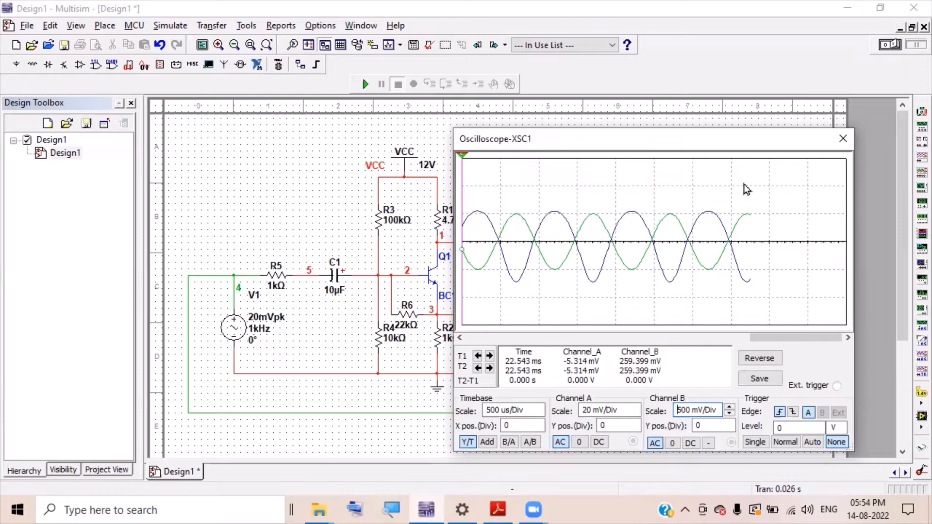
{"action": "left_click", "coordinate": [841, 141]}
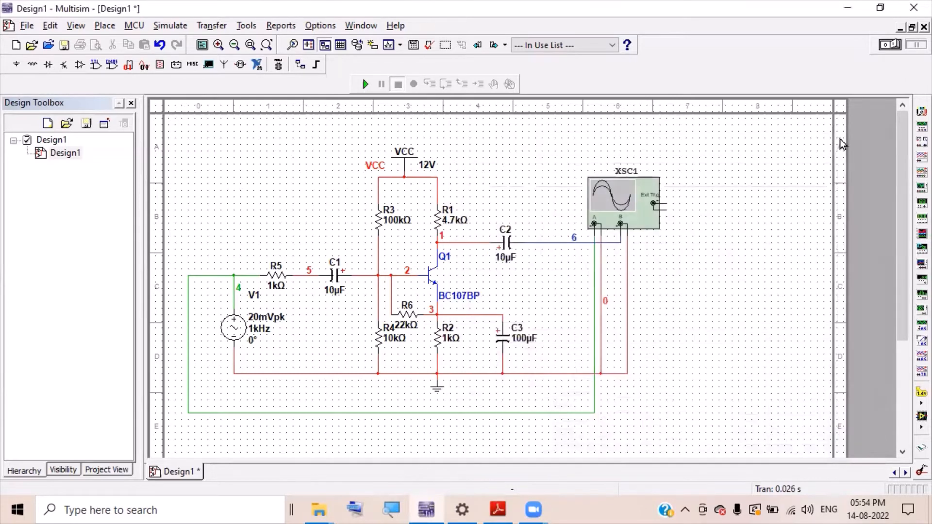
- Open the AC Analysis settings from the Simulate > Analyses menu
{"action": "left_click", "coordinate": [155, 25]}
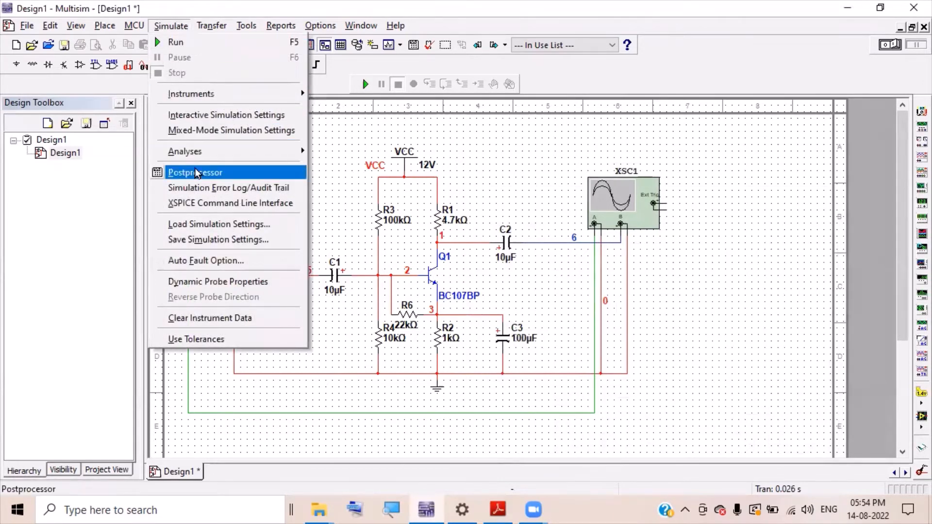
{"action": "mouse_move", "coordinate": [204, 151]}
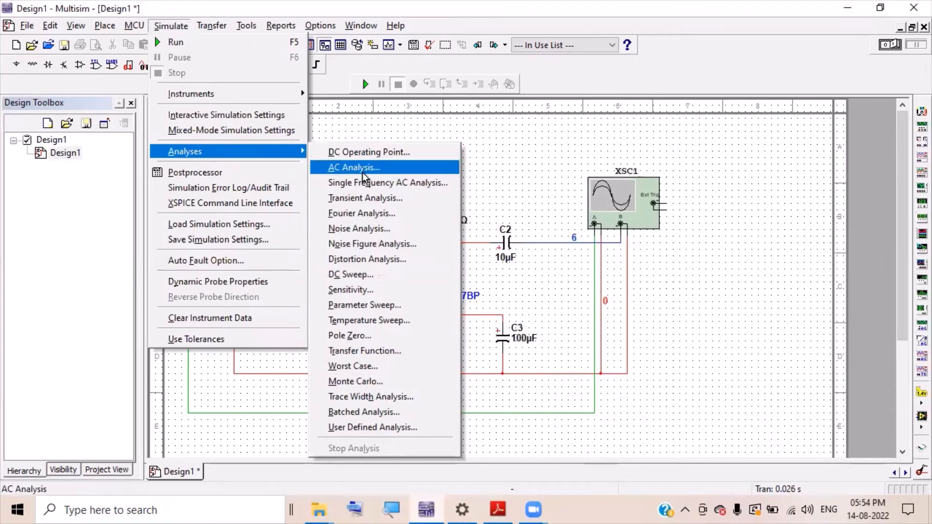
{"action": "left_click", "coordinate": [369, 115]}
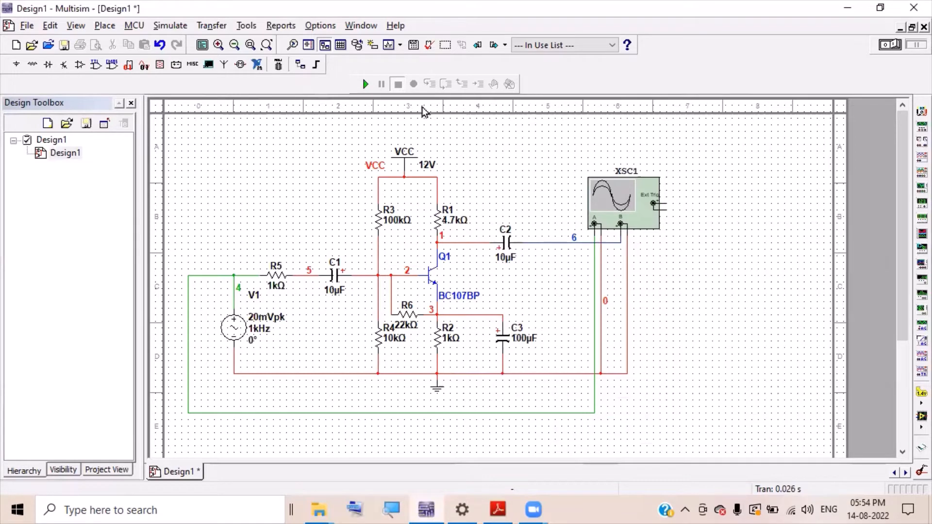
{"action": "left_click", "coordinate": [173, 30]}
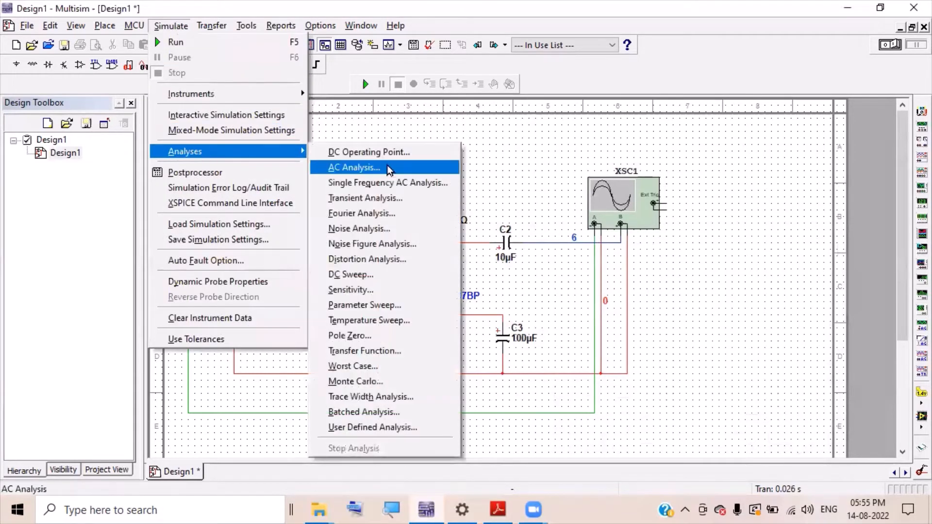
{"action": "left_click", "coordinate": [388, 168]}
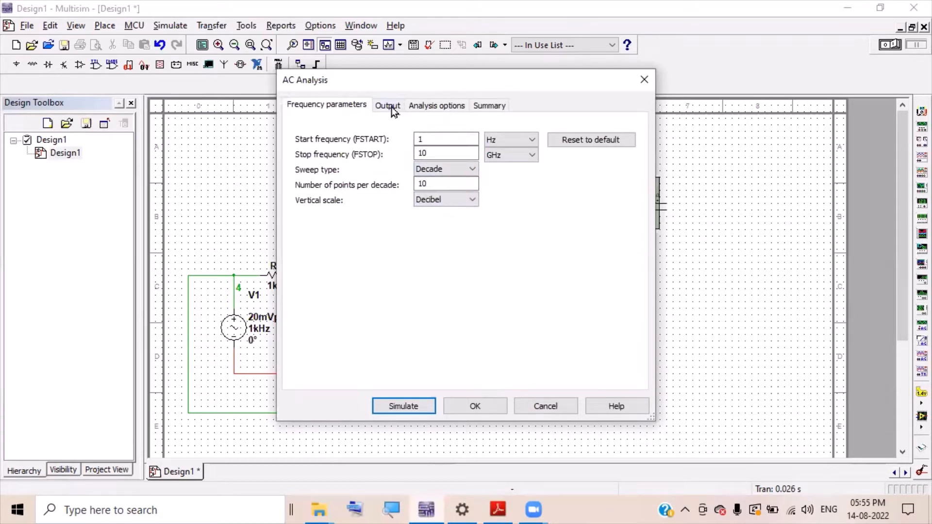
- Confirm V(6)/V(4) as the output expression and run the AC analysis
{"action": "left_click_drag", "start_coordinate": [403, 79], "coordinate": [678, 287]}
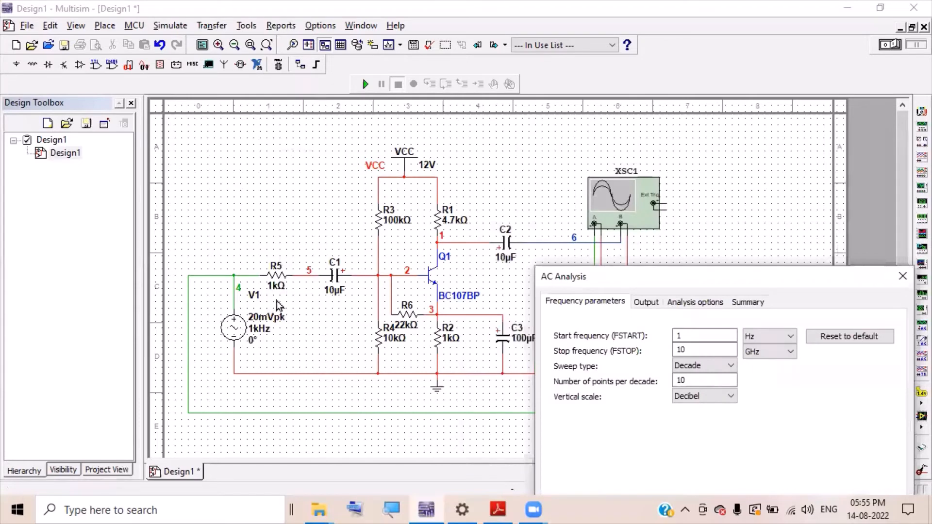
{"action": "left_click_drag", "start_coordinate": [740, 272], "coordinate": [626, 148]}
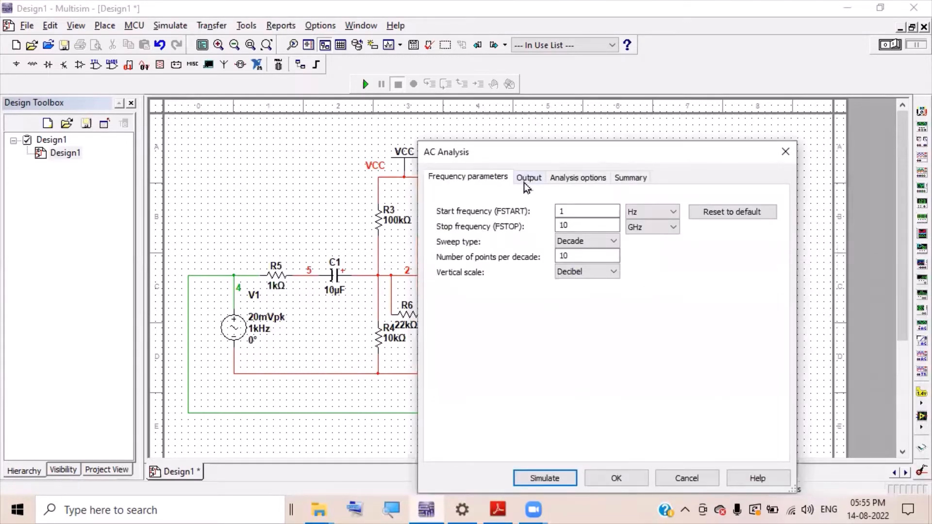
{"action": "left_click", "coordinate": [527, 180]}
{"action": "left_click", "coordinate": [698, 228]}
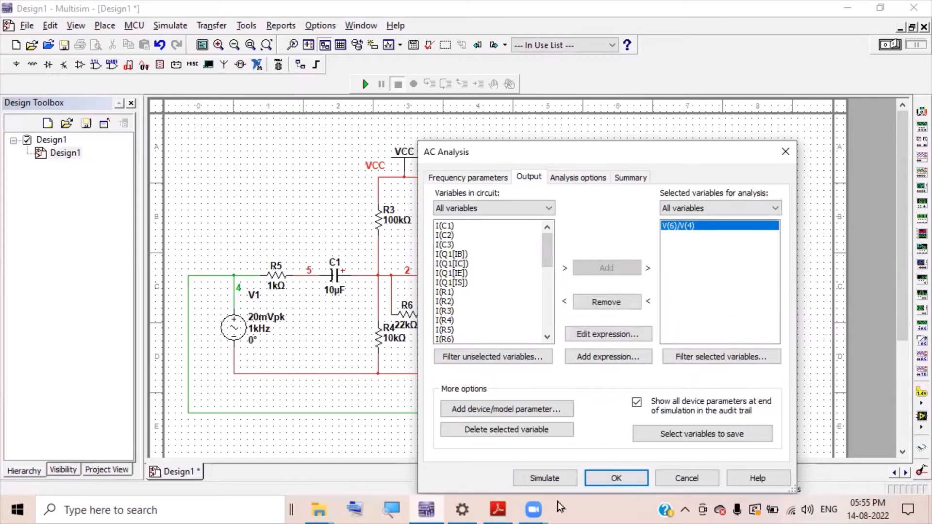
{"action": "left_click", "coordinate": [545, 478]}
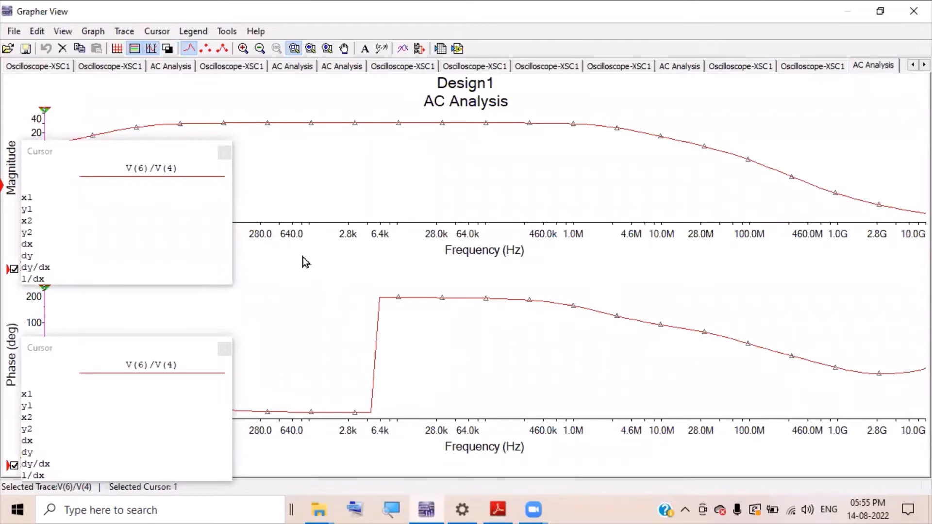
- Show cursors on the magnitude plot and jump cursor 2 to the 30.184 dB gain maximum
{"action": "left_click", "coordinate": [45, 113]}
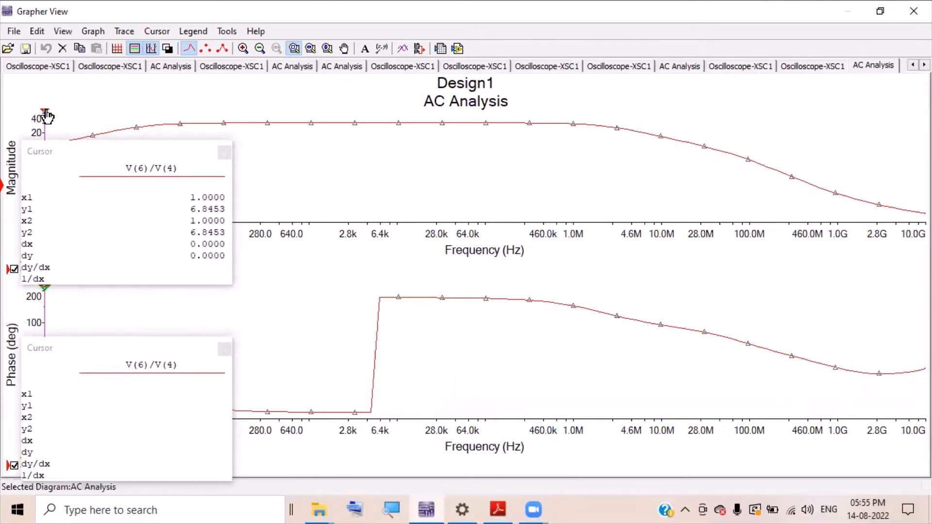
{"action": "left_click_drag", "start_coordinate": [46, 117], "coordinate": [115, 116]}
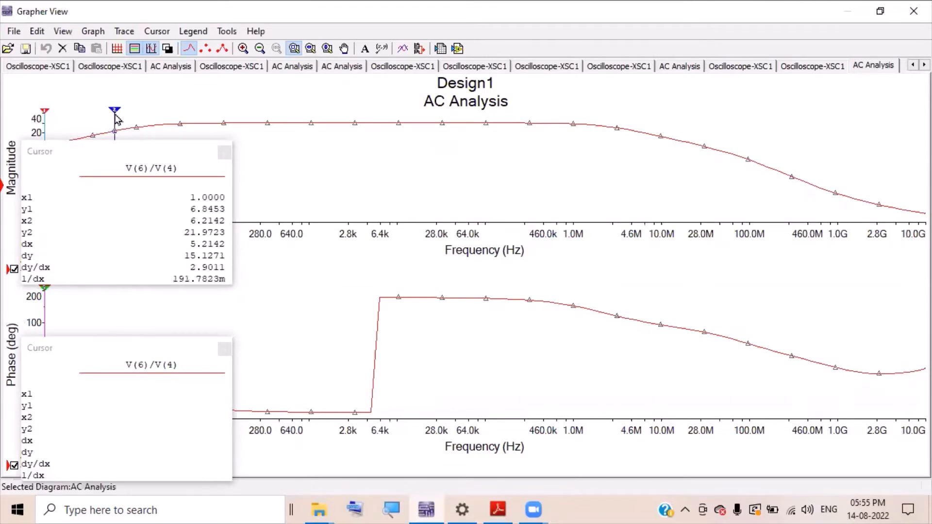
{"action": "left_click", "coordinate": [170, 175]}
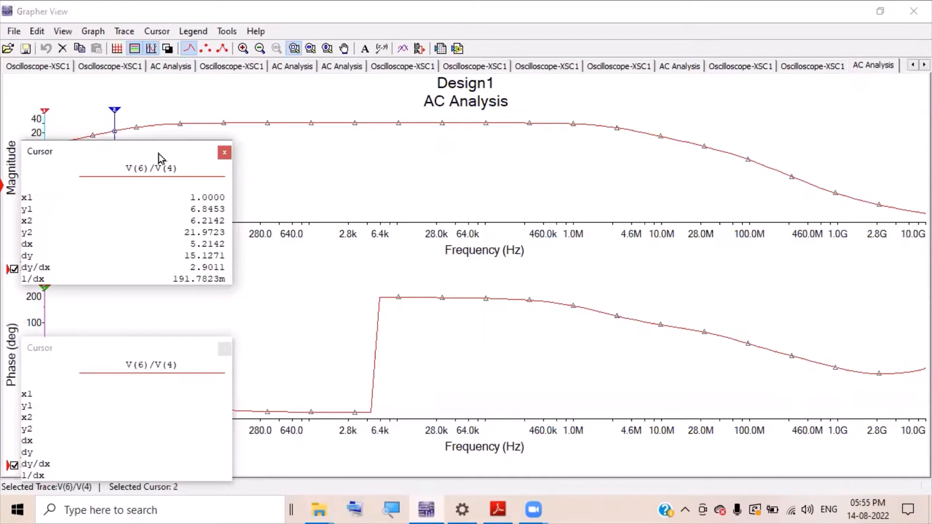
{"action": "left_click_drag", "start_coordinate": [159, 157], "coordinate": [858, 268]}
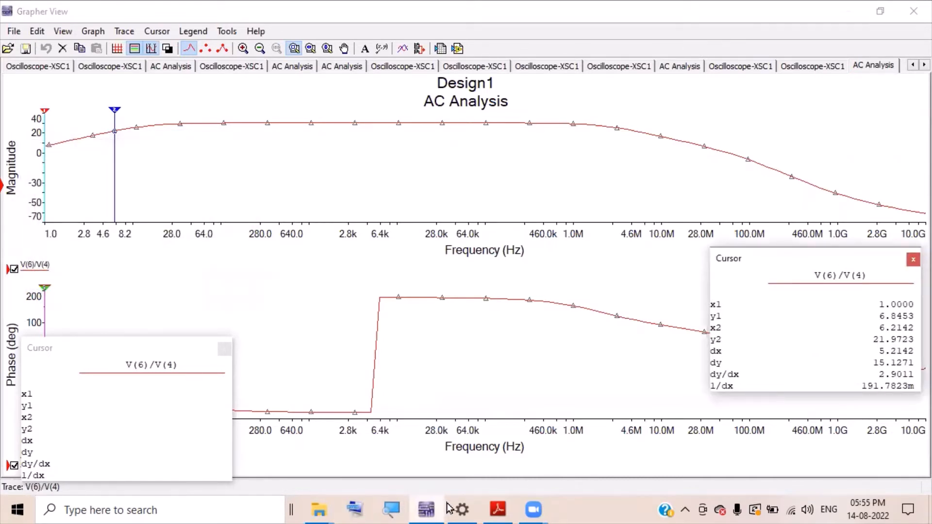
{"action": "left_click", "coordinate": [398, 508]}
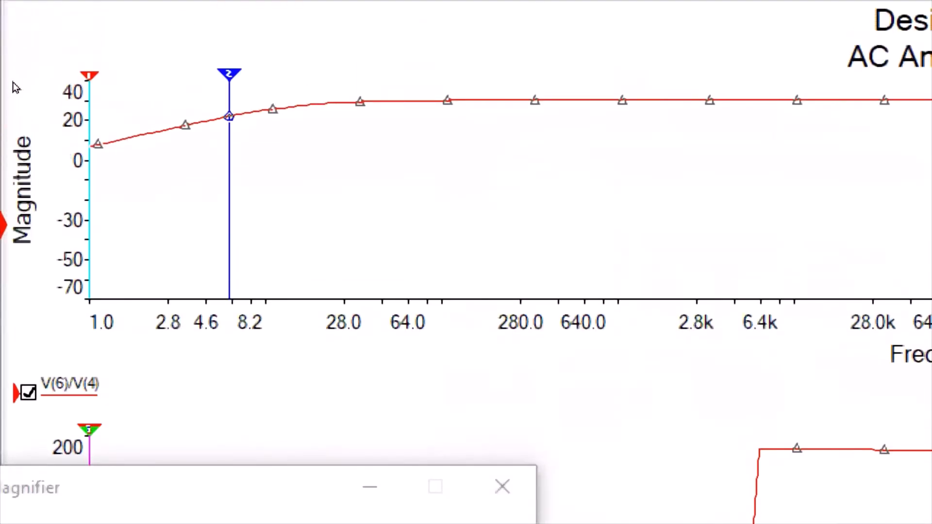
{"action": "right_click", "coordinate": [116, 109]}
{"action": "key", "text": "Down"}
{"action": "key", "text": "Down"}
{"action": "key", "text": "Down"}
{"action": "key", "text": "Down"}
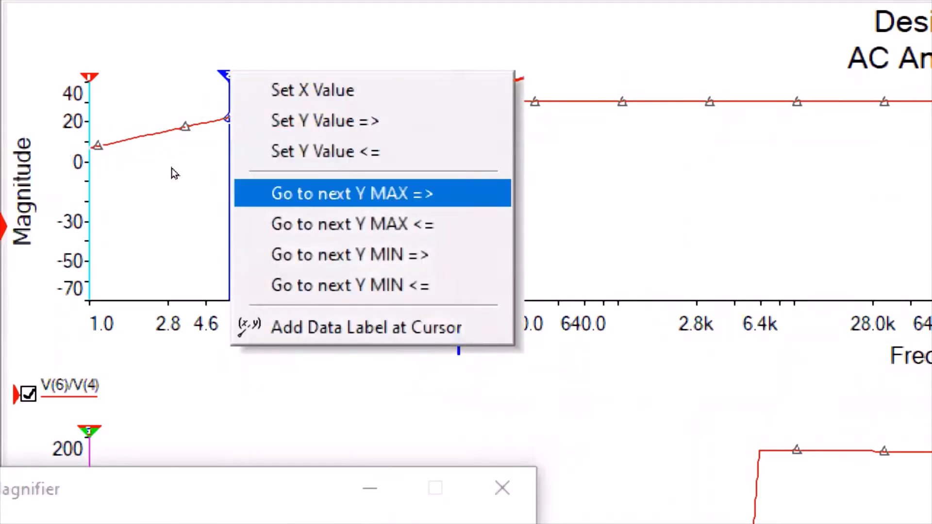
{"action": "key", "text": "Return"}
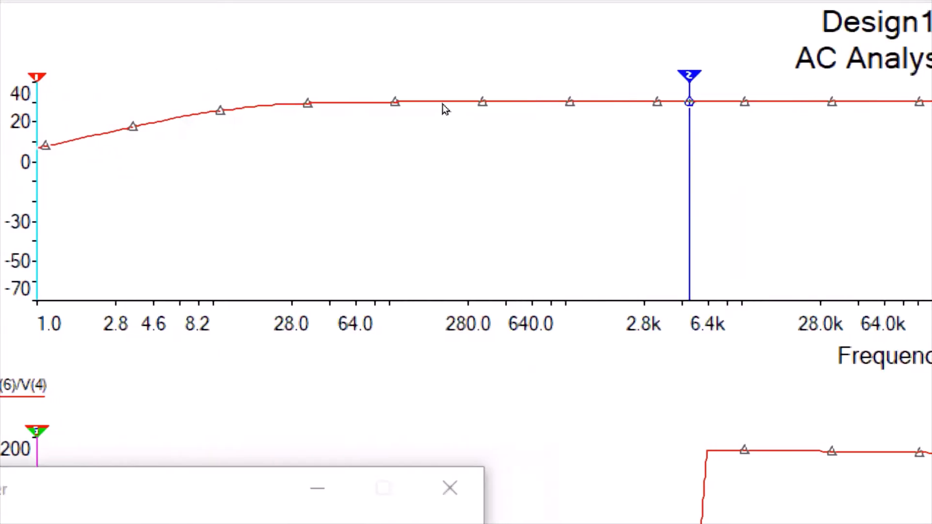
- Set cursor 2 forward to a Y value of 27.184 dB, near 2 MHz
{"action": "right_click", "coordinate": [373, 113]}
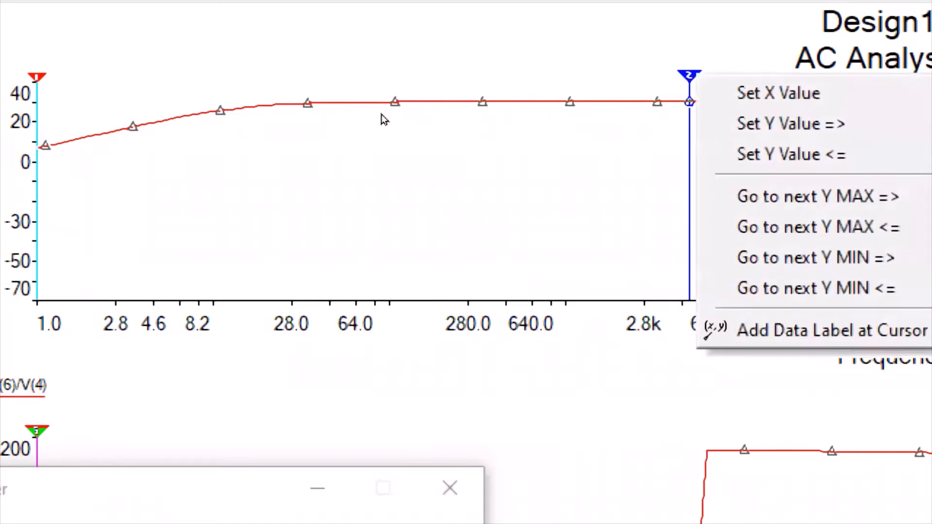
{"action": "key", "text": "Down"}
{"action": "key", "text": "Down"}
{"action": "key", "text": "Down"}
{"action": "key", "text": "Down"}
{"action": "key", "text": "Up"}
{"action": "key", "text": "Up"}
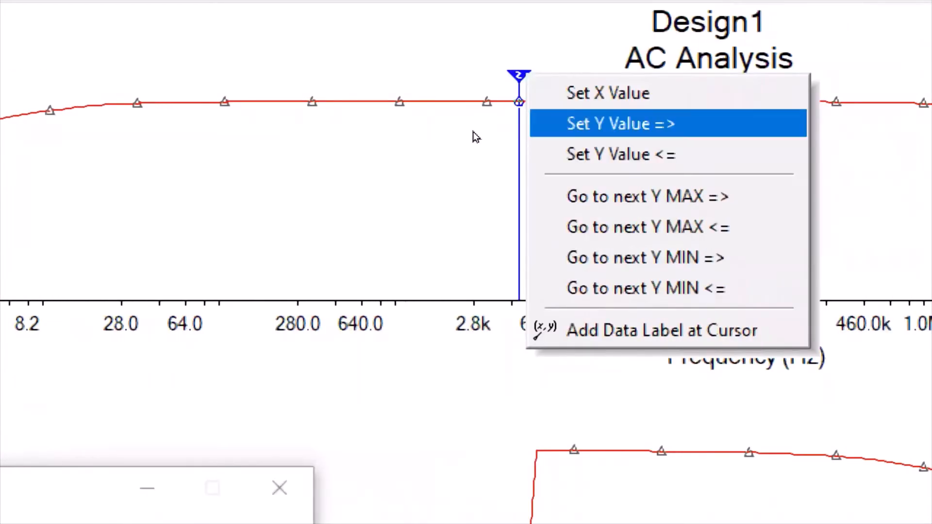
{"action": "key", "text": "Return"}
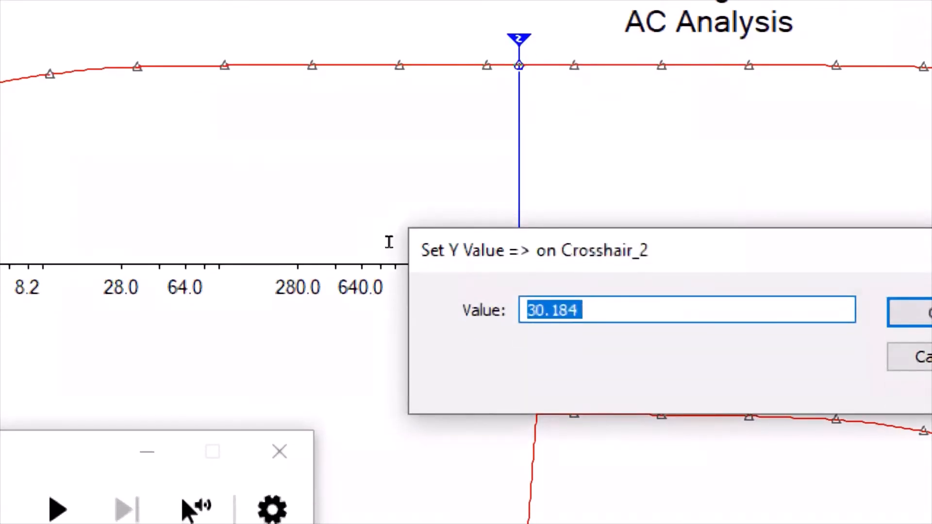
{"action": "left_click", "coordinate": [545, 311]}
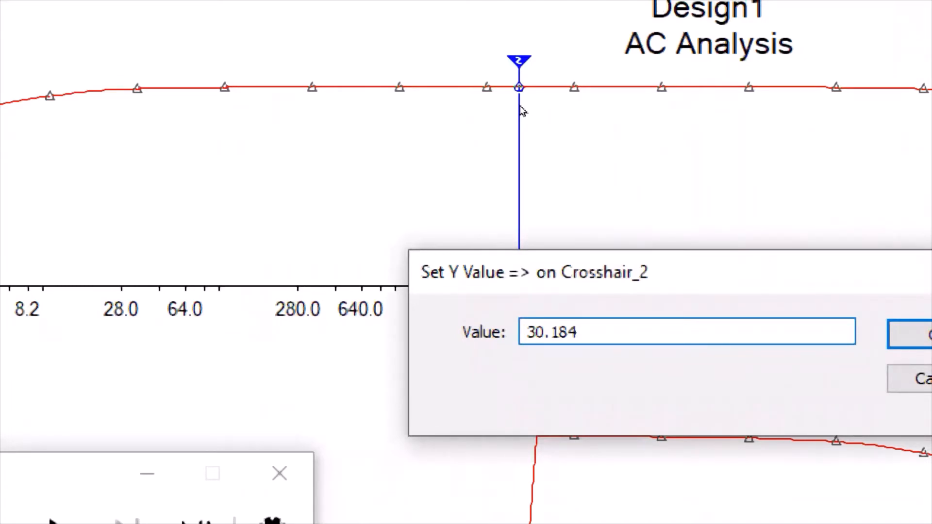
{"action": "key", "text": "BackSpace"}
{"action": "key", "text": "BackSpace"}
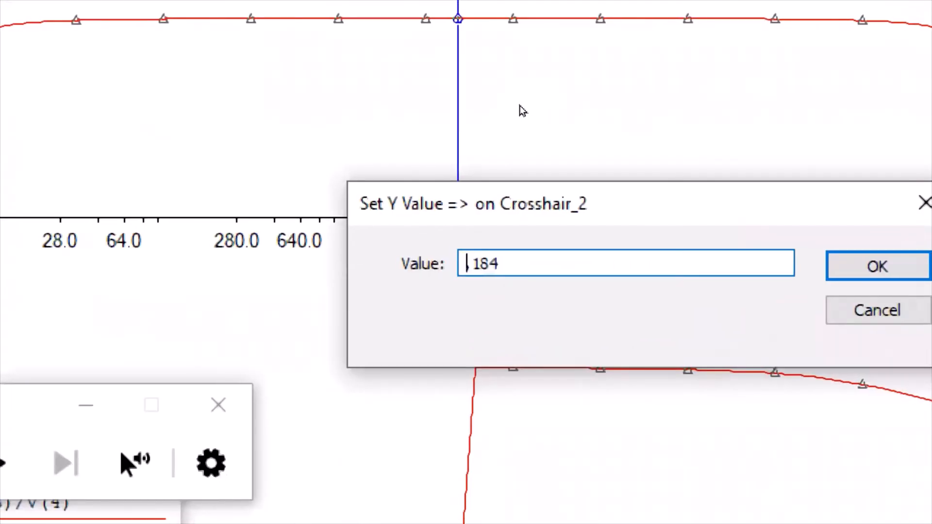
{"action": "type", "text": "27"}
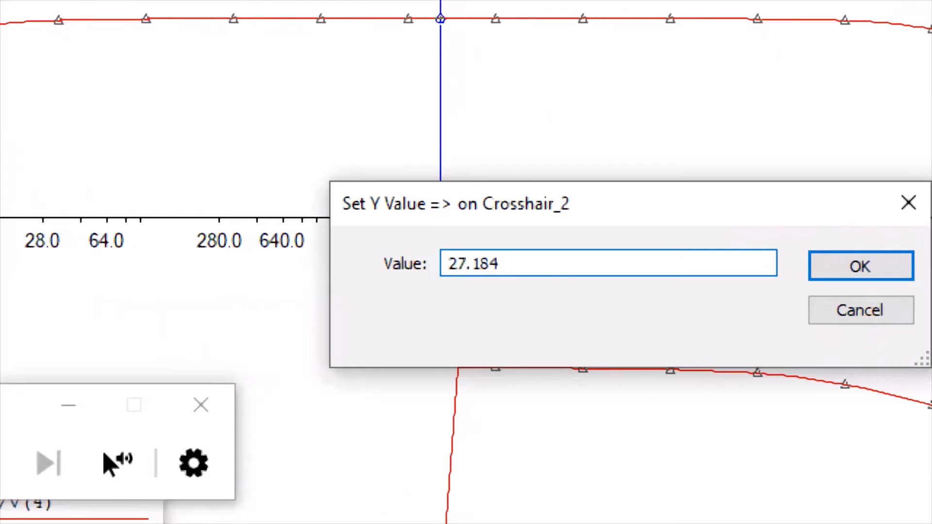
{"action": "key", "text": "Return"}
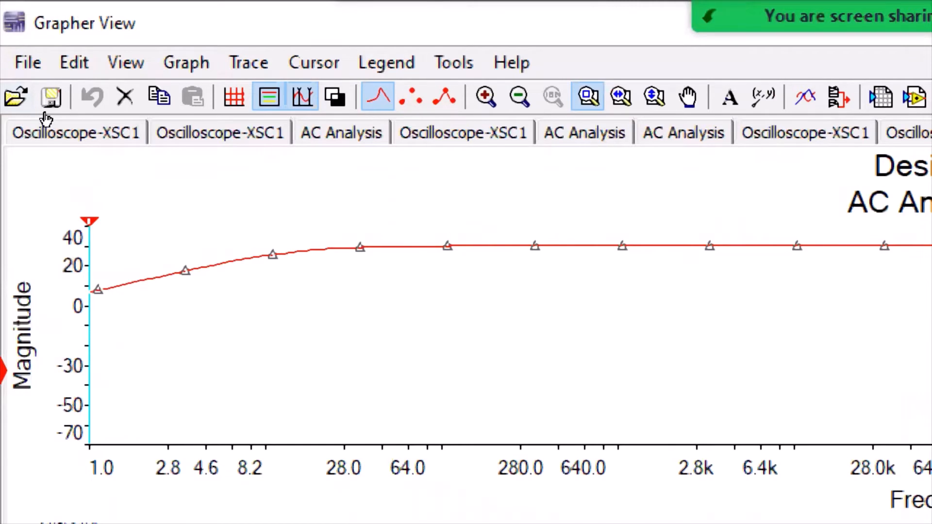
- Jump cursor 1 to the gain maximum and begin setting its Y value backward
{"action": "right_click", "coordinate": [89, 222]}
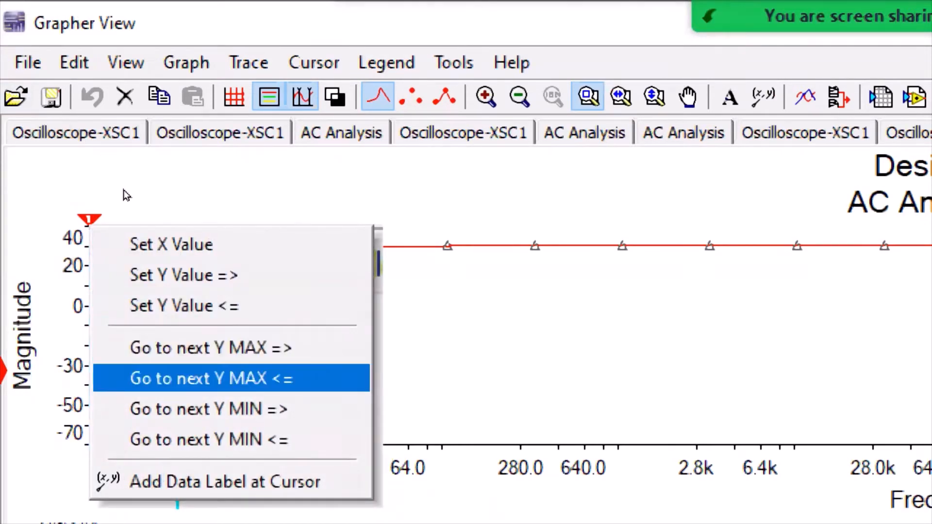
{"action": "left_click", "coordinate": [211, 348]}
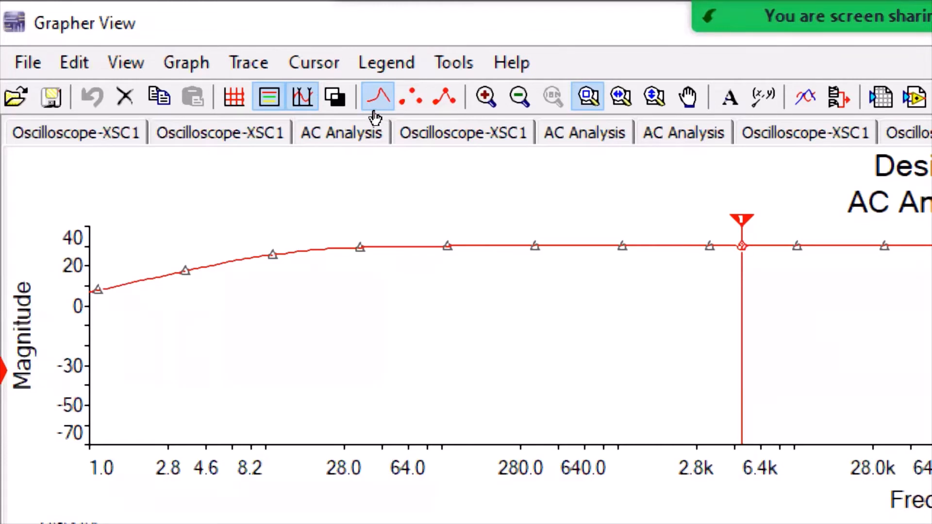
{"action": "right_click", "coordinate": [745, 221]}
{"action": "key", "text": "Up"}
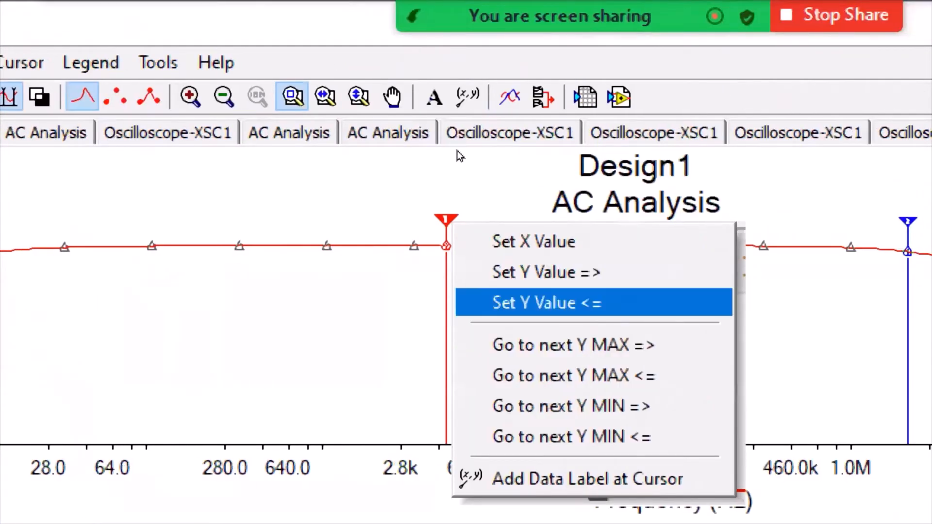
{"action": "left_click", "coordinate": [546, 302]}
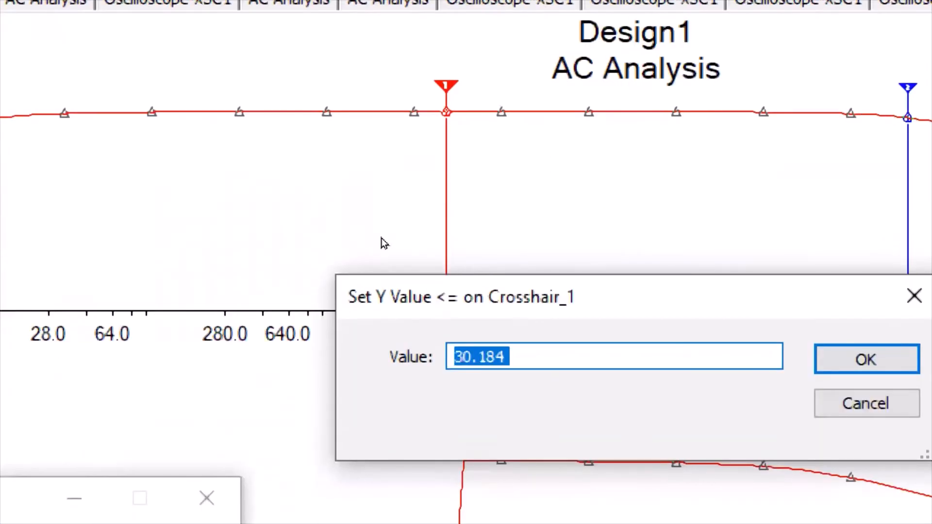
- Change the value from 30.184 to 27.184 dB, placing cursor 1 on the low-frequency side
{"action": "left_click", "coordinate": [464, 357]}
{"action": "left_click_drag", "start_coordinate": [472, 357], "coordinate": [454, 357]}
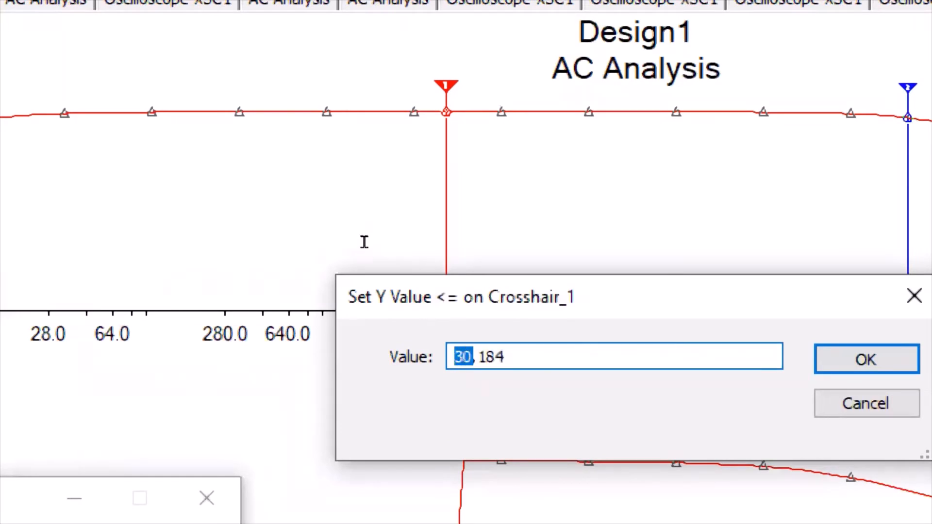
{"action": "left_click", "coordinate": [463, 357]}
{"action": "left_click_drag", "start_coordinate": [471, 357], "coordinate": [454, 357]}
{"action": "left_click", "coordinate": [463, 357]}
{"action": "key", "text": "Right"}
{"action": "key", "text": "BackSpace"}
{"action": "key", "text": "BackSpace"}
{"action": "type", "text": "2"}
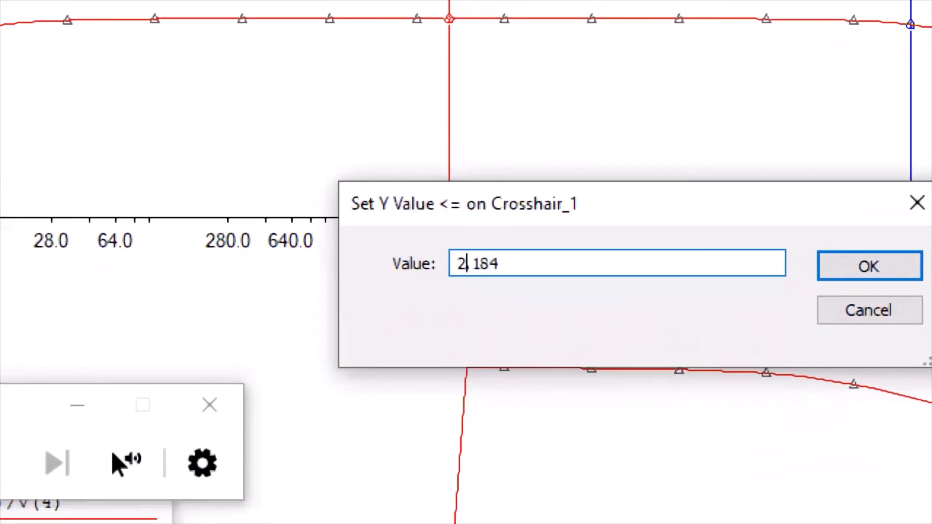
{"action": "type", "text": "7"}
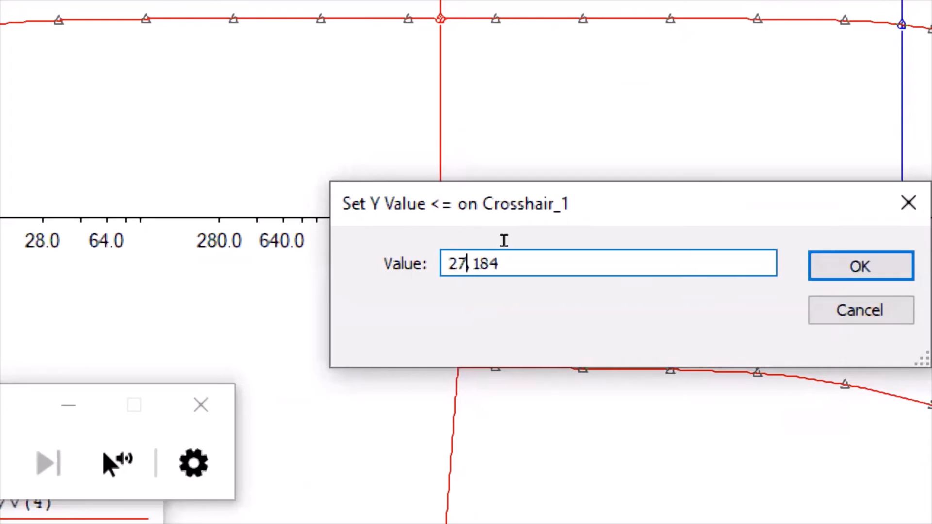
{"action": "key", "text": "Return"}
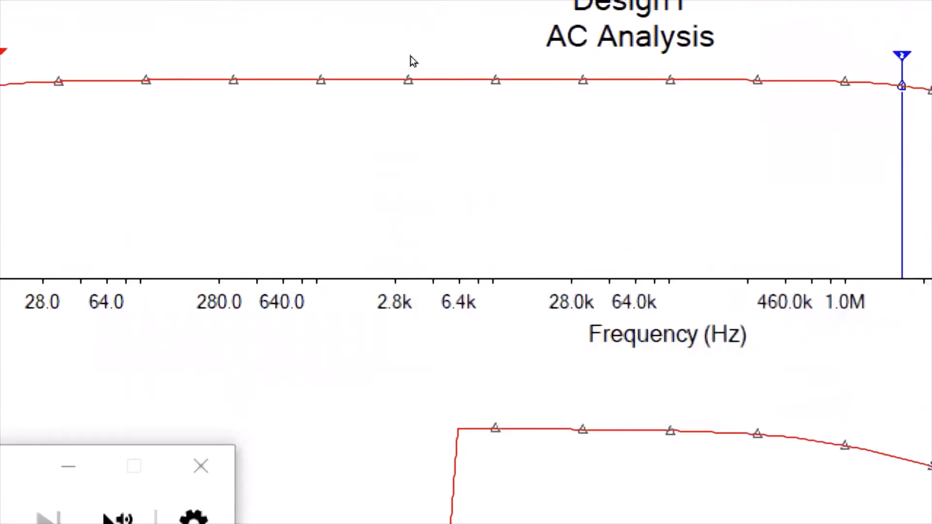
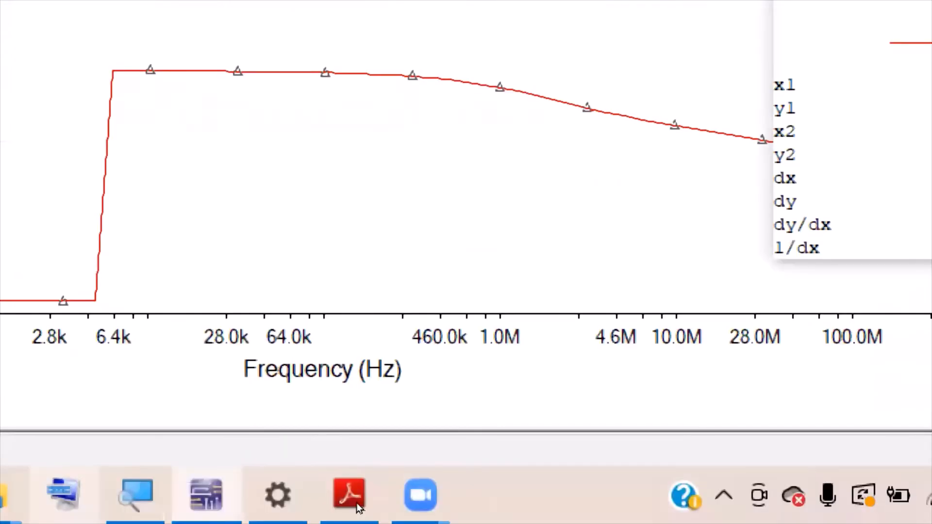
- Close the Magnifier, then the Grapher View with cursors at 14.93 Hz and 2.11 MHz
{"action": "mouse_move", "coordinate": [137, 496]}
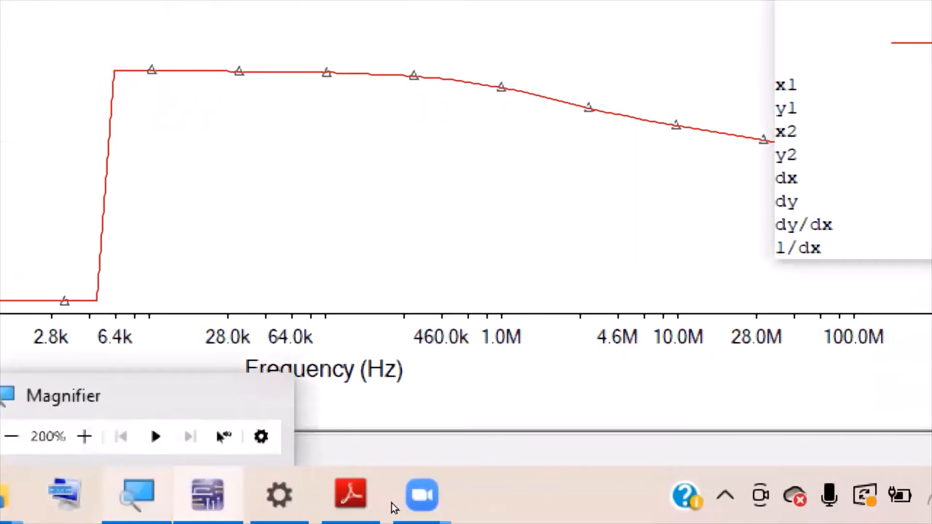
{"action": "left_click", "coordinate": [269, 396]}
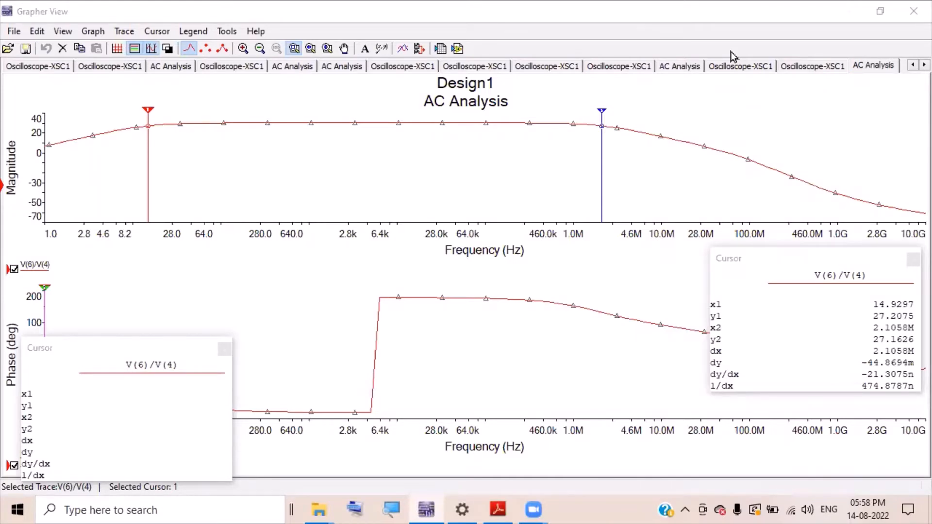
{"action": "left_click", "coordinate": [913, 10]}
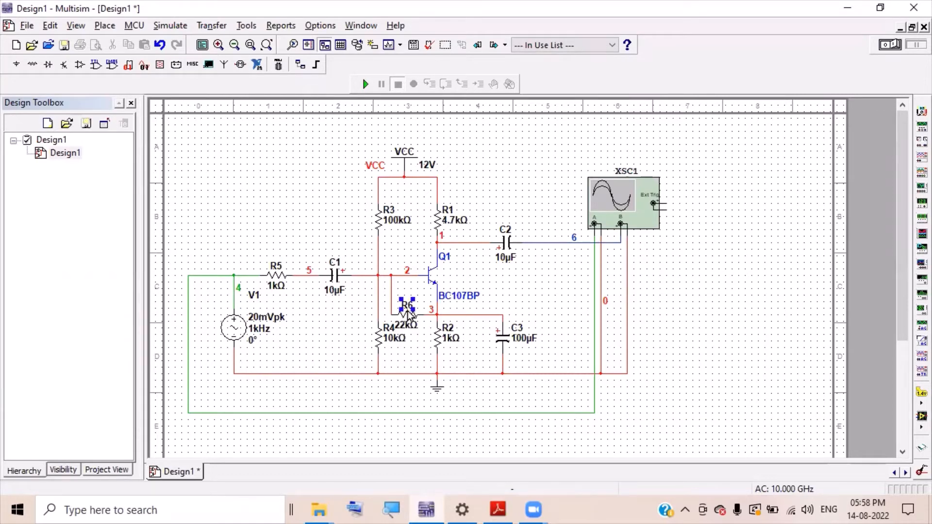
- Delete the 22kΩ resistor R6 and the oscilloscope XSC1 along with its wires
{"action": "left_click", "coordinate": [401, 317]}
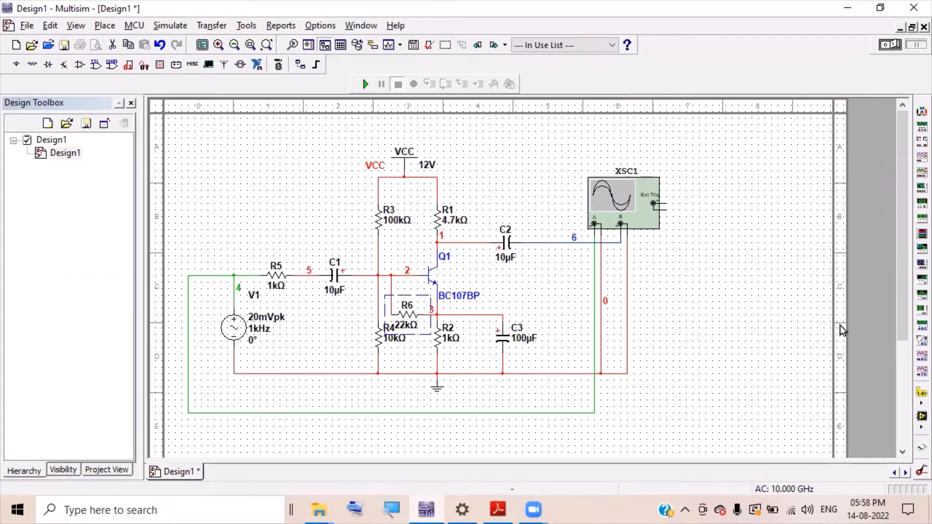
{"action": "key", "text": "Delete"}
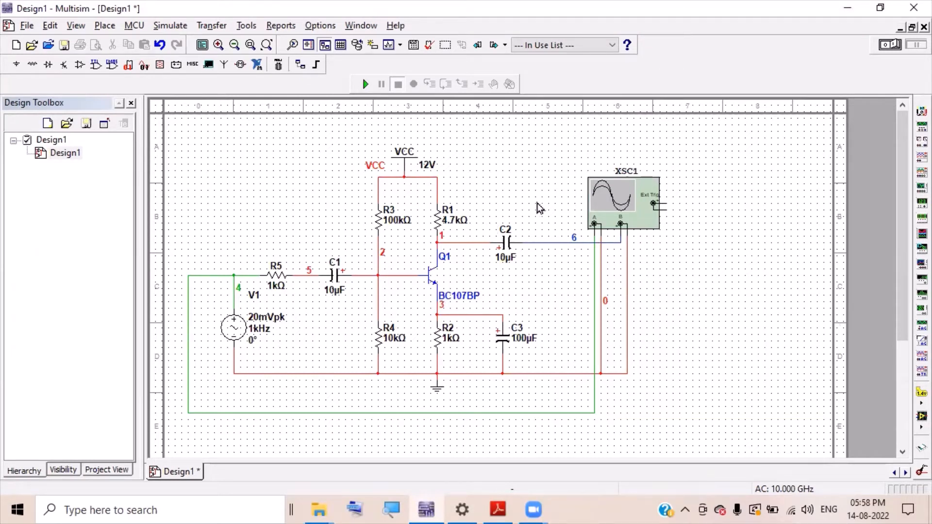
{"action": "left_click", "coordinate": [549, 243]}
{"action": "left_click", "coordinate": [717, 270]}
{"action": "left_click", "coordinate": [643, 210]}
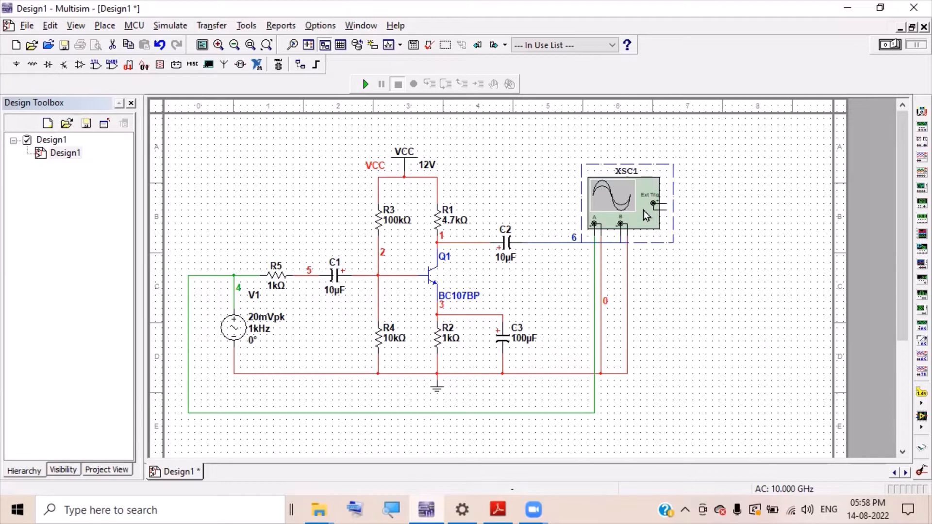
{"action": "key", "text": "Delete"}
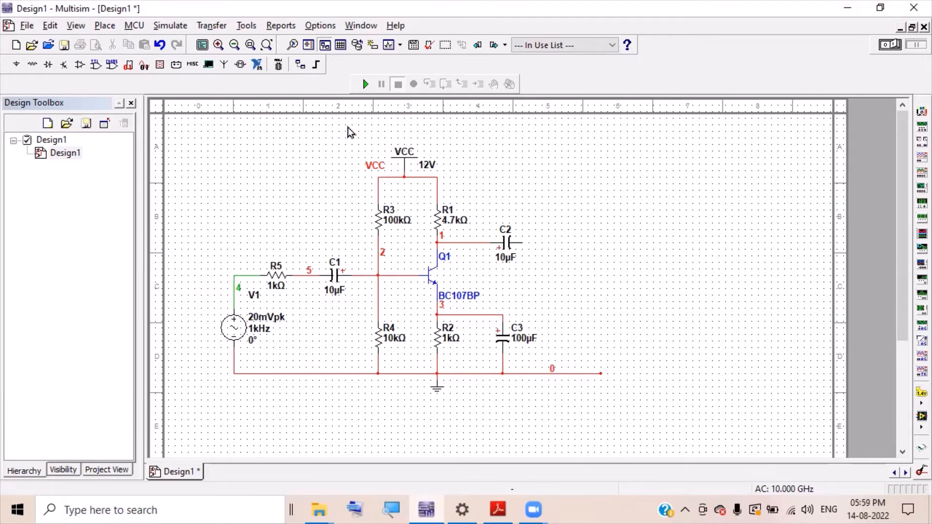
- Paste a copy of the whole amplifier stage to the right of the first
{"action": "left_click_drag", "start_coordinate": [348, 124], "coordinate": [556, 386]}
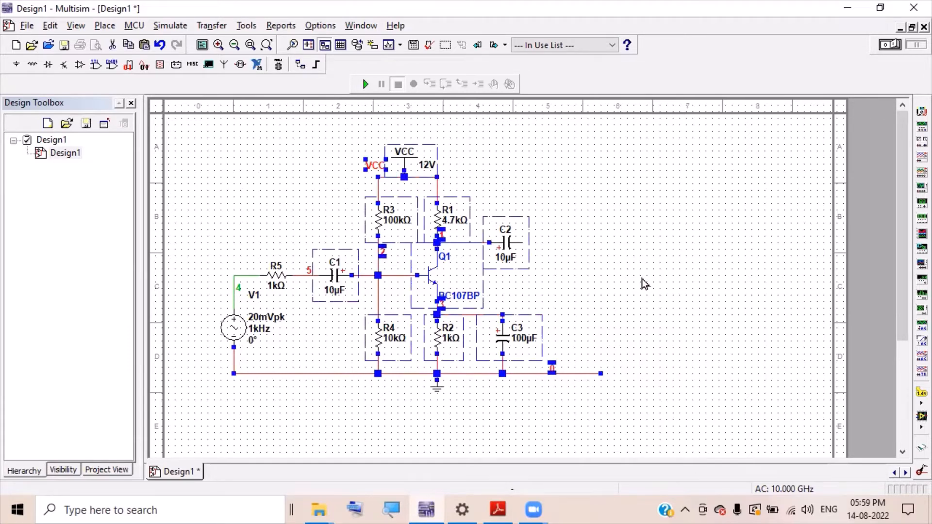
{"action": "key", "text": "ctrl+v"}
{"action": "left_click", "coordinate": [836, 345]}
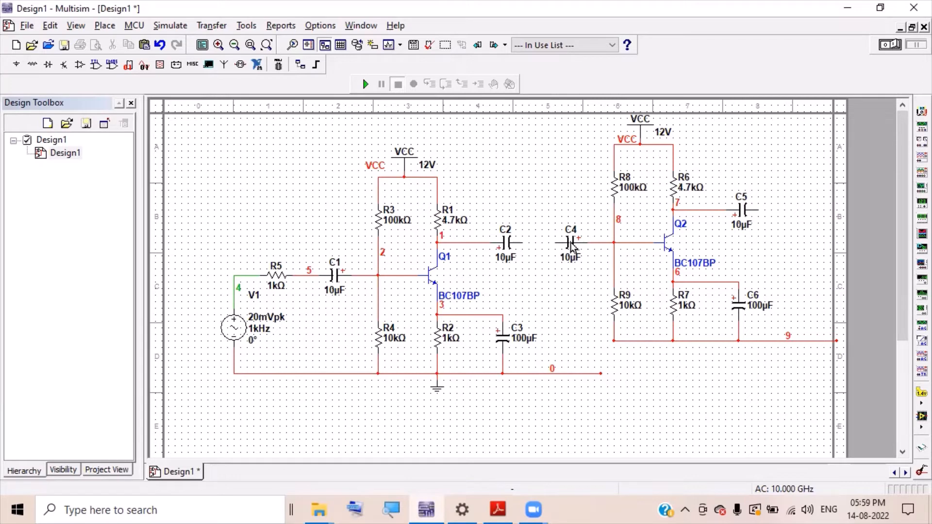
- Remove the copied input capacitor C4 and the extra ground wire segment
{"action": "left_click", "coordinate": [570, 243]}
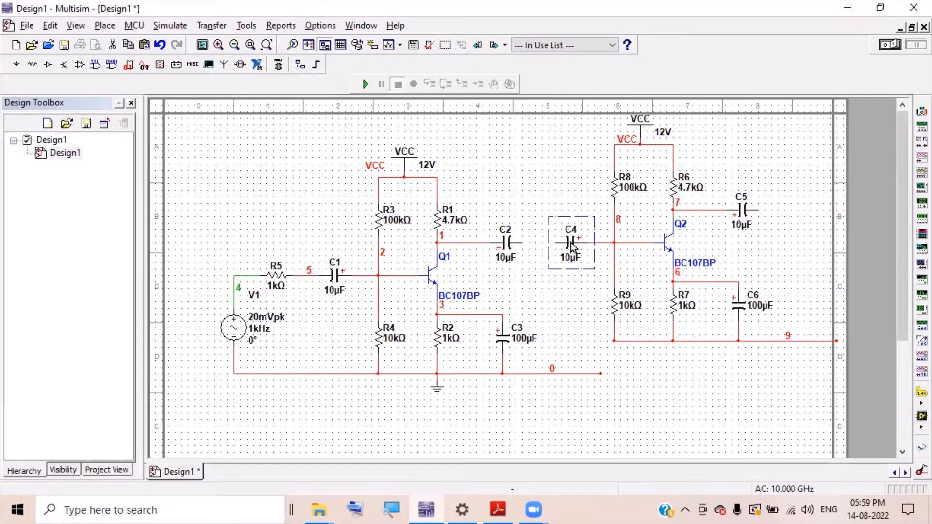
{"action": "key", "text": "Delete"}
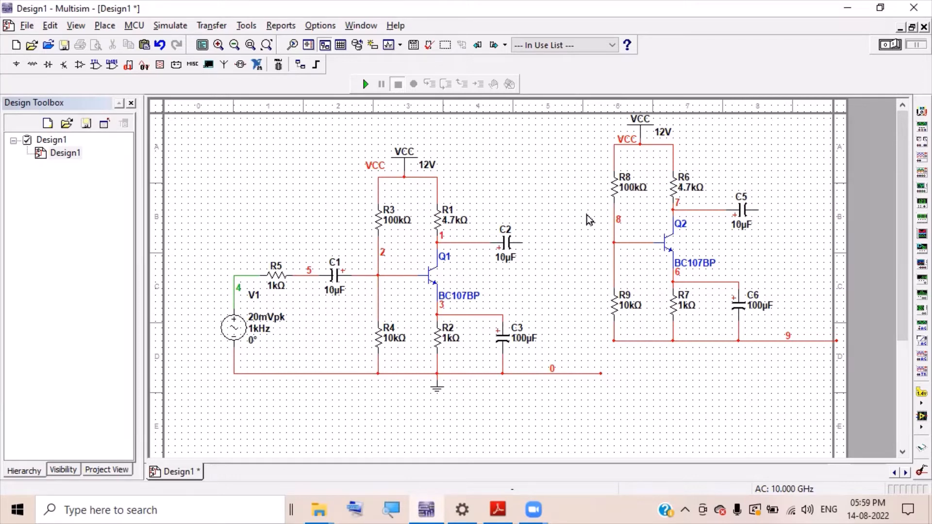
{"action": "left_click", "coordinate": [580, 374]}
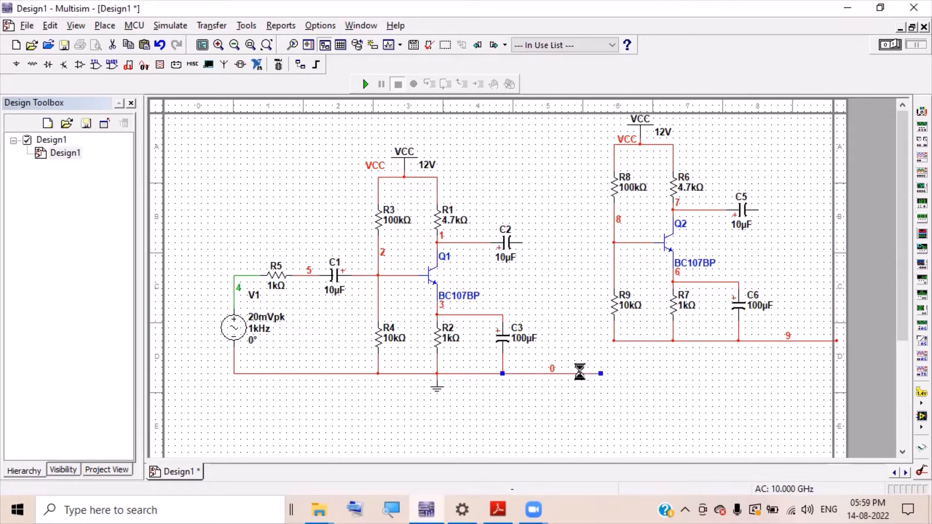
{"action": "key", "text": "Delete"}
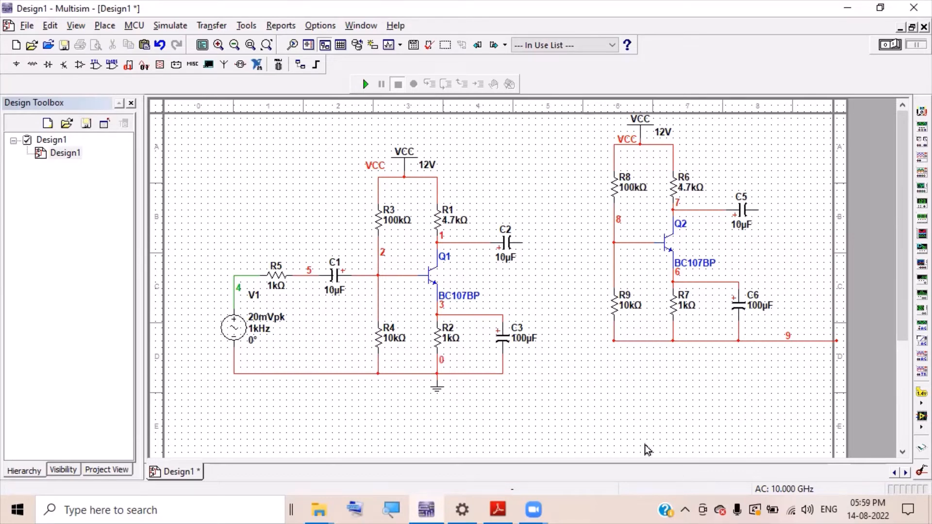
- Move the second stage into line with the first stage
{"action": "left_click_drag", "start_coordinate": [579, 372], "coordinate": [866, 103]}
{"action": "left_click_drag", "start_coordinate": [697, 201], "coordinate": [638, 238]}
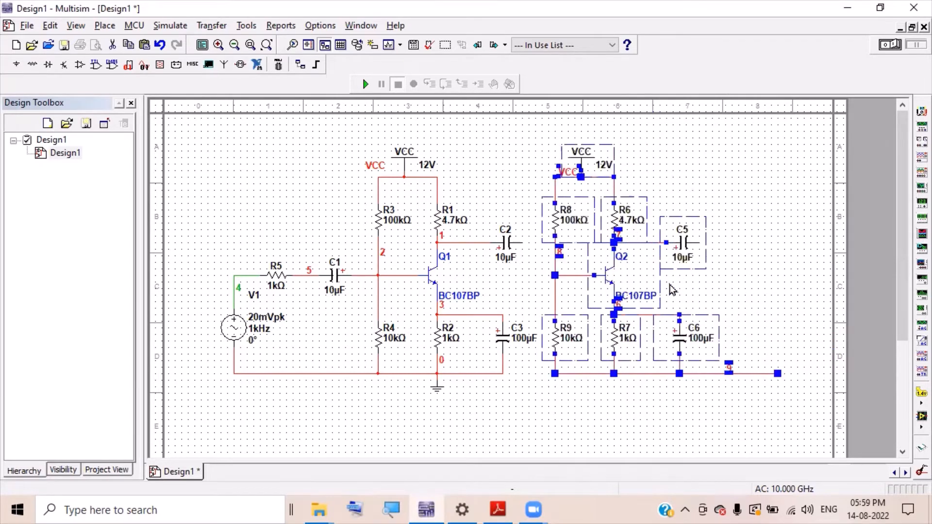
{"action": "left_click", "coordinate": [638, 419]}
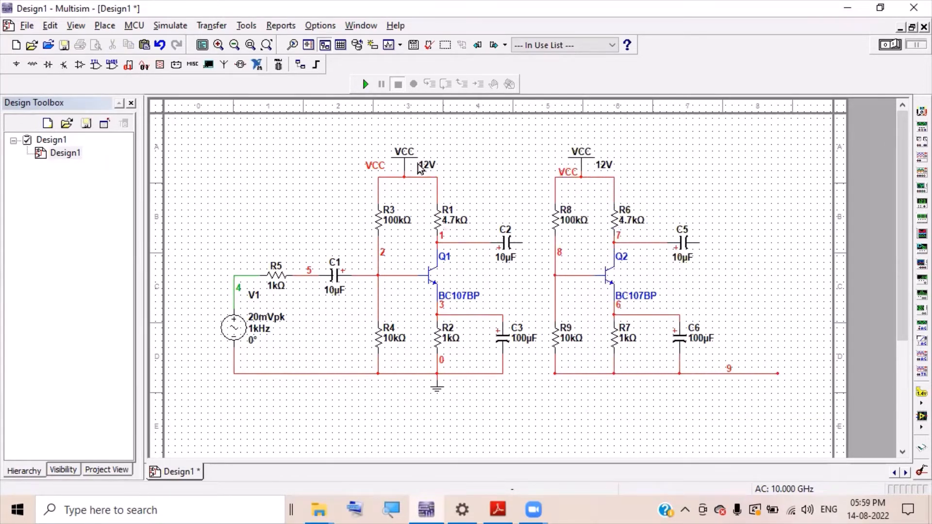
- Delete the second stage's VCC and feed R8 from R1's supply line
{"action": "left_click", "coordinate": [584, 167]}
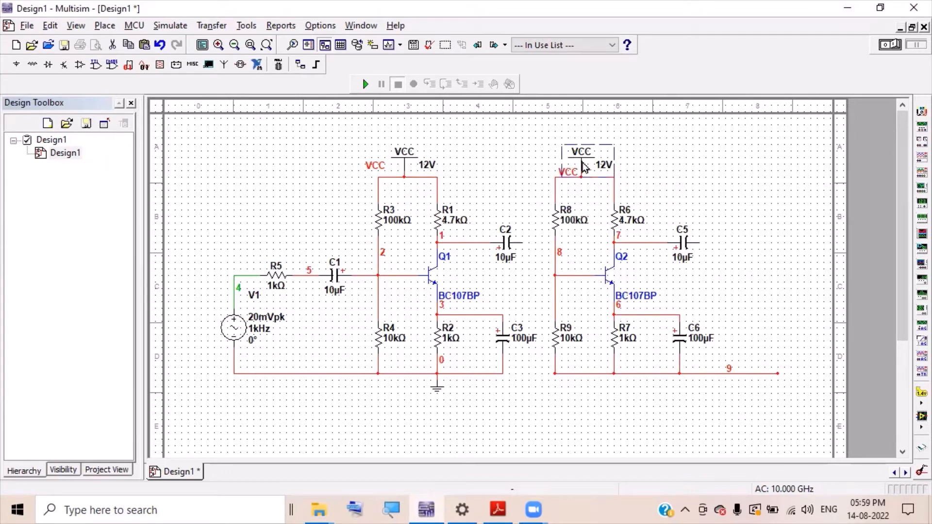
{"action": "key", "text": "Delete"}
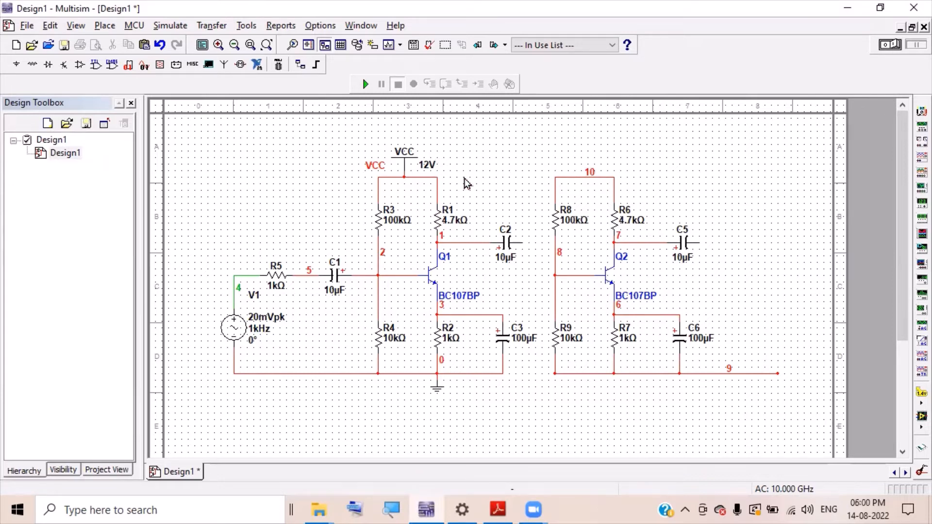
{"action": "left_click", "coordinate": [437, 178]}
{"action": "left_click", "coordinate": [555, 177]}
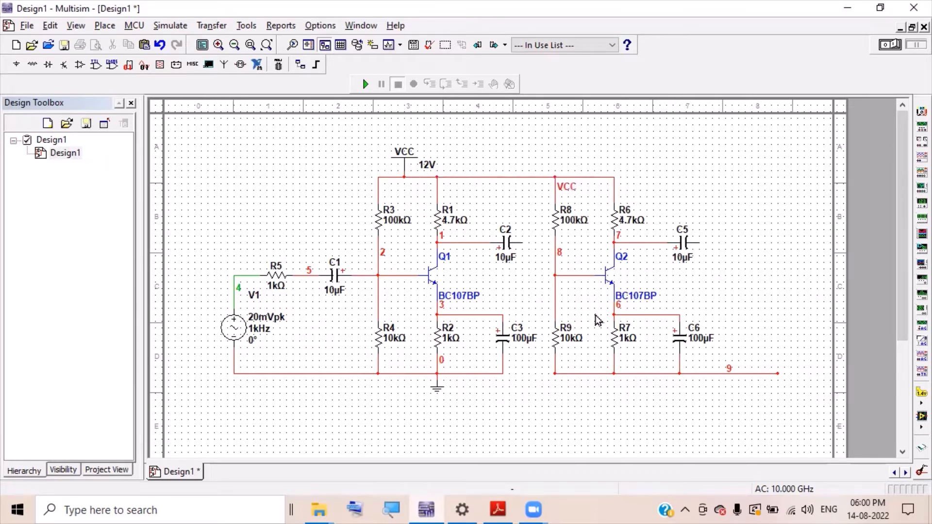
- Wire C2 to Q2's base node, join R9's ground to C3, then delete C3
{"action": "left_click", "coordinate": [521, 240]}
{"action": "left_click", "coordinate": [557, 275]}
{"action": "left_click", "coordinate": [554, 372]}
{"action": "left_click", "coordinate": [551, 373]}
{"action": "left_click", "coordinate": [552, 374]}
{"action": "left_click", "coordinate": [502, 372]}
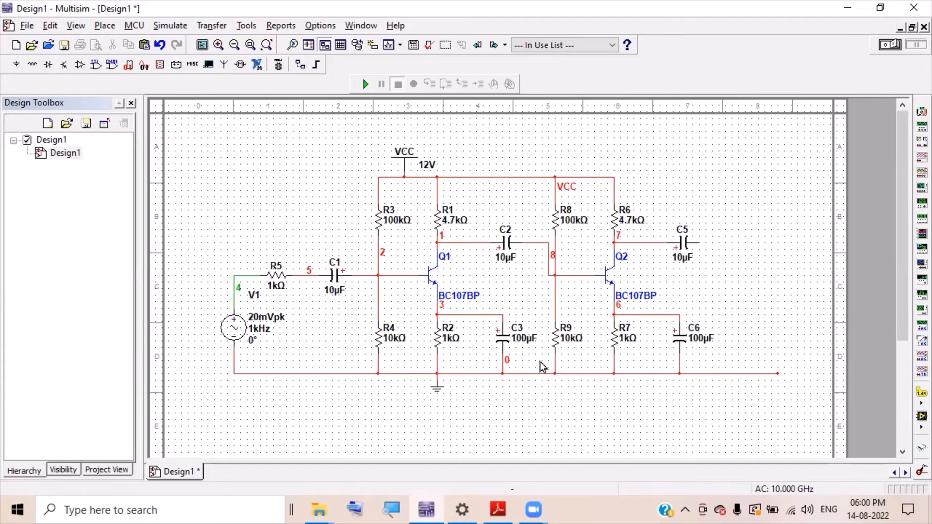
{"action": "left_click", "coordinate": [503, 347]}
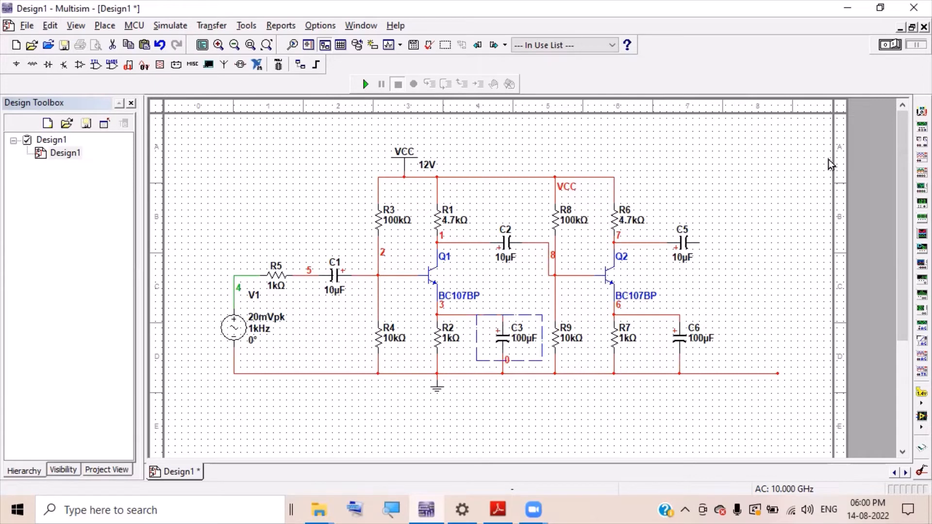
{"action": "key", "text": "Delete"}
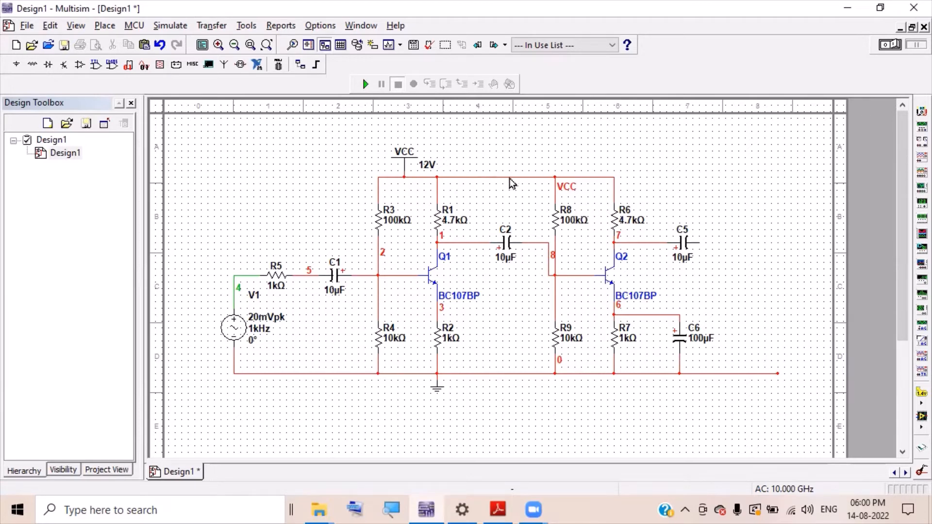
- Place oscilloscope XSC1 beside C5 and ground both channel negative terminals
{"action": "left_click", "coordinate": [910, 158]}
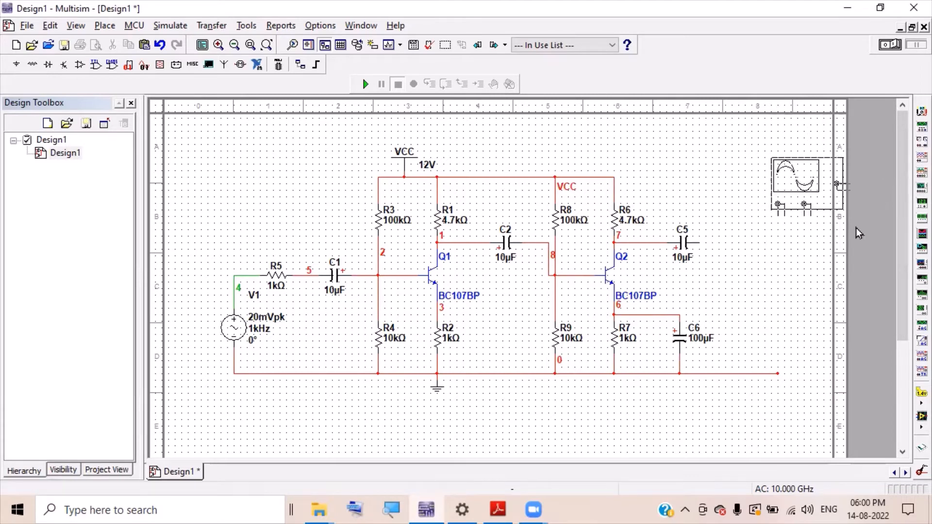
{"action": "left_click", "coordinate": [747, 246]}
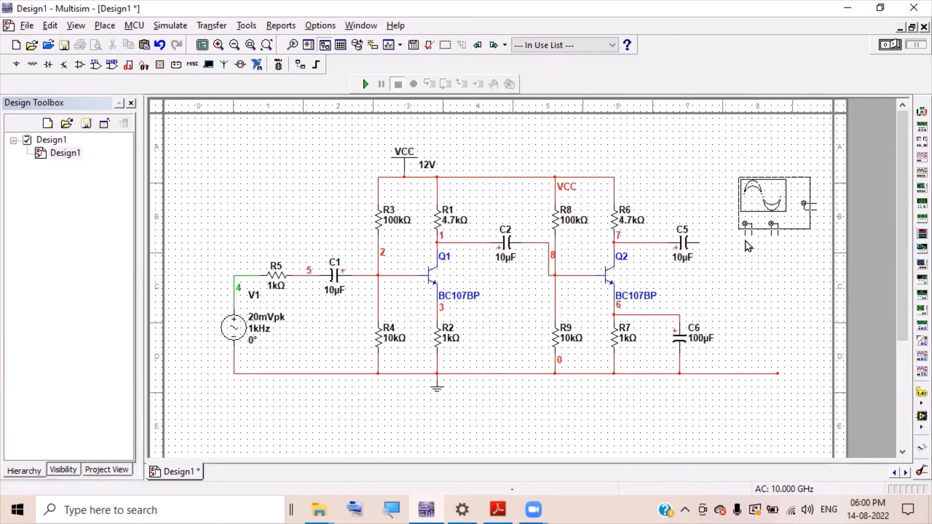
{"action": "left_click", "coordinate": [748, 246]}
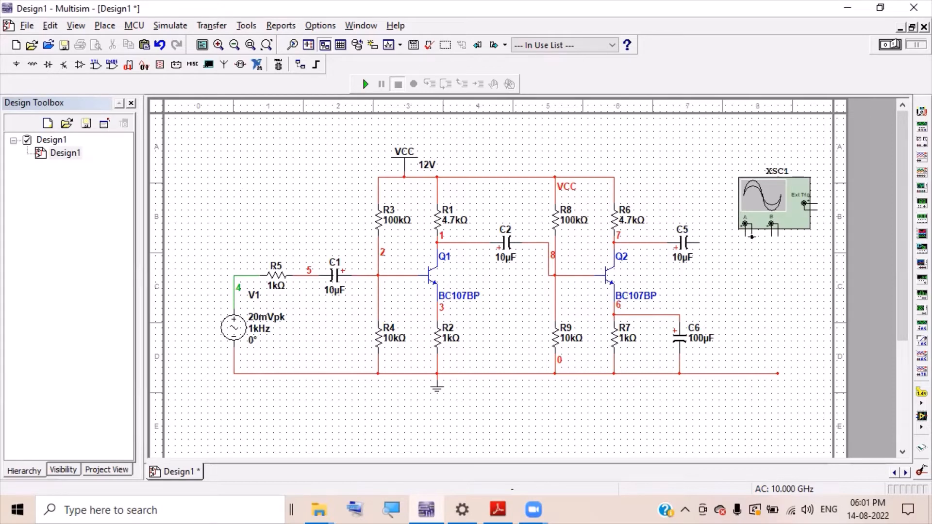
{"action": "left_click", "coordinate": [752, 237]}
{"action": "left_click", "coordinate": [751, 374]}
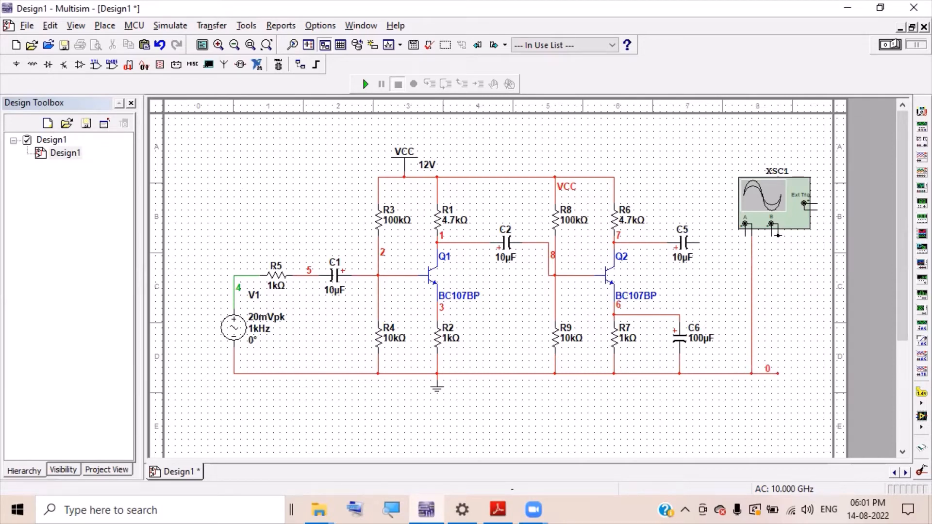
{"action": "left_click", "coordinate": [778, 235]}
{"action": "left_click", "coordinate": [778, 374]}
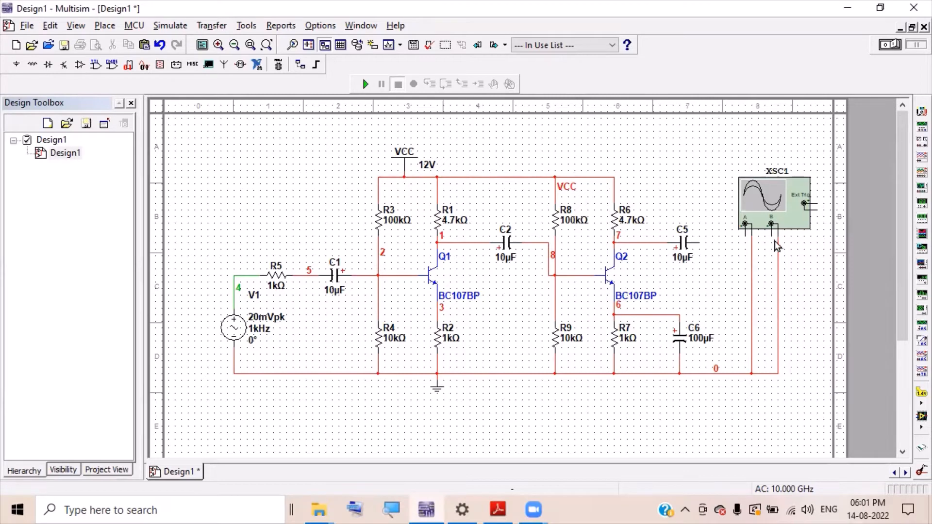
- Connect channel B to C5's output and channel A to V1's node 4
{"action": "left_click", "coordinate": [772, 235]}
{"action": "left_click", "coordinate": [700, 241]}
{"action": "left_click", "coordinate": [746, 233]}
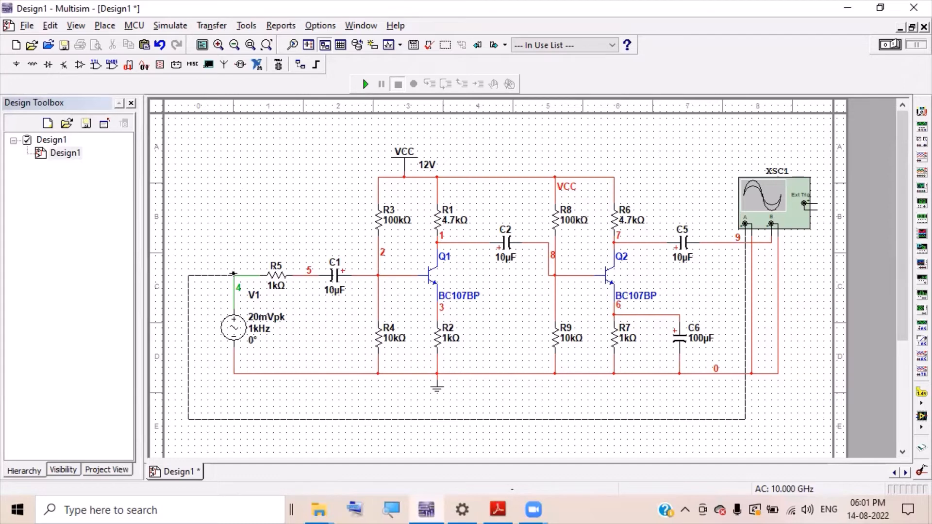
{"action": "left_click", "coordinate": [234, 275]}
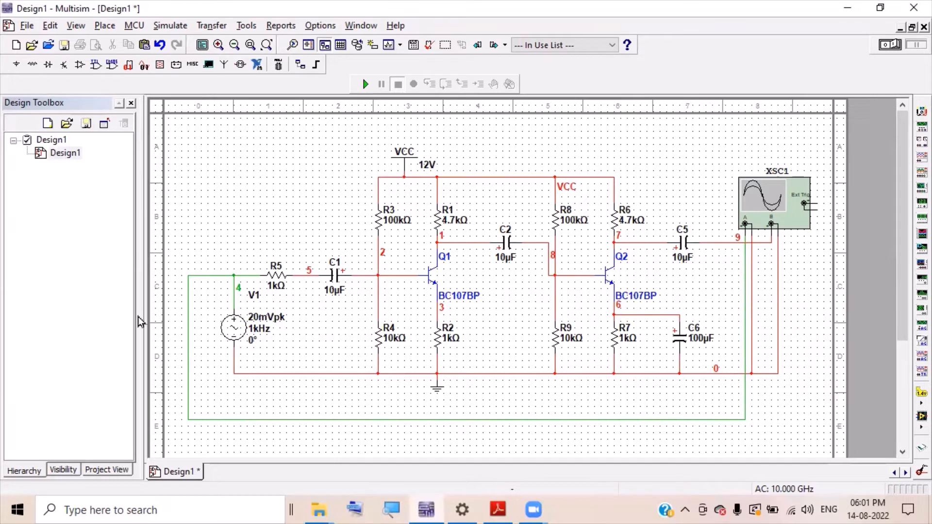
- Change the C5 output wire's net colour to blue in Net Settings
{"action": "double_click", "coordinate": [713, 243]}
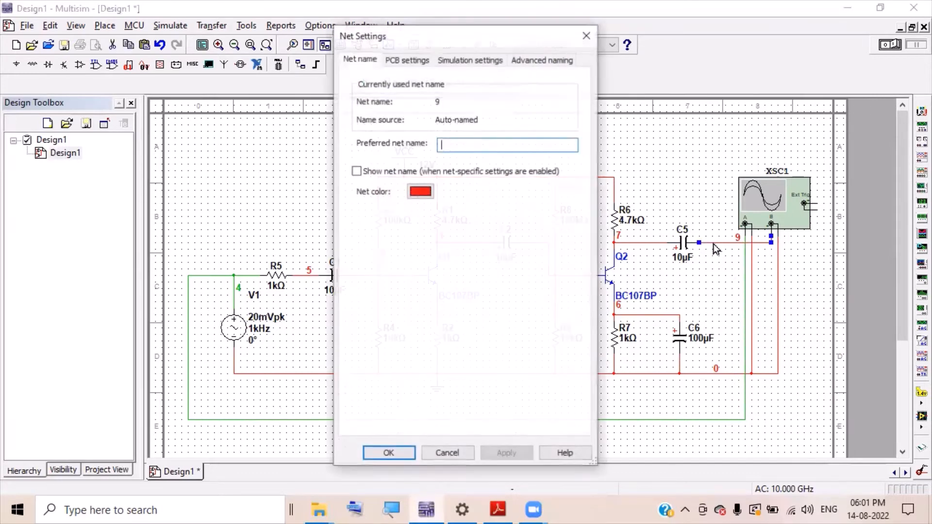
{"action": "left_click", "coordinate": [420, 191]}
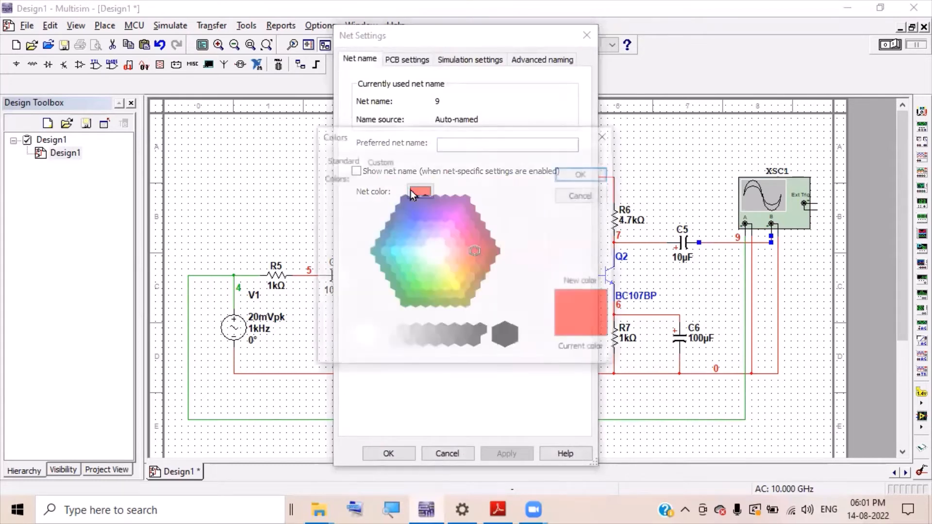
{"action": "left_click", "coordinate": [417, 217]}
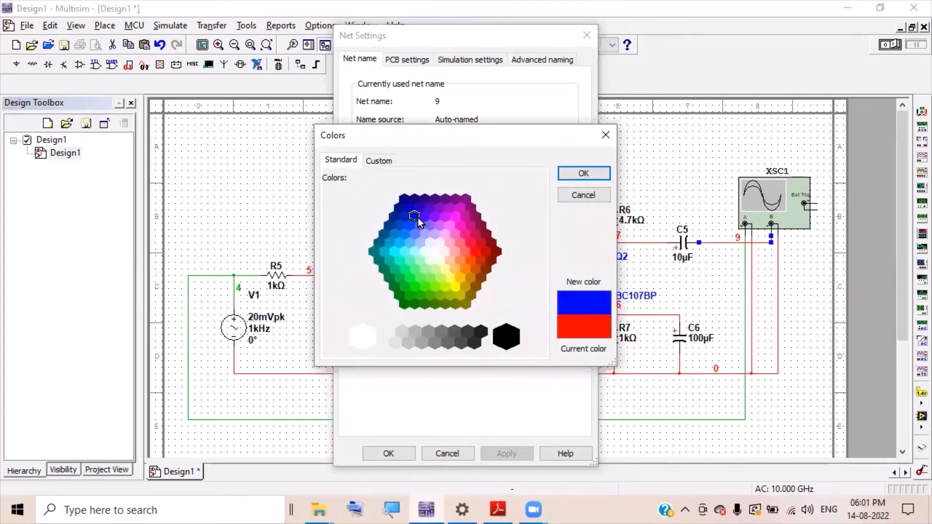
{"action": "left_click", "coordinate": [570, 175]}
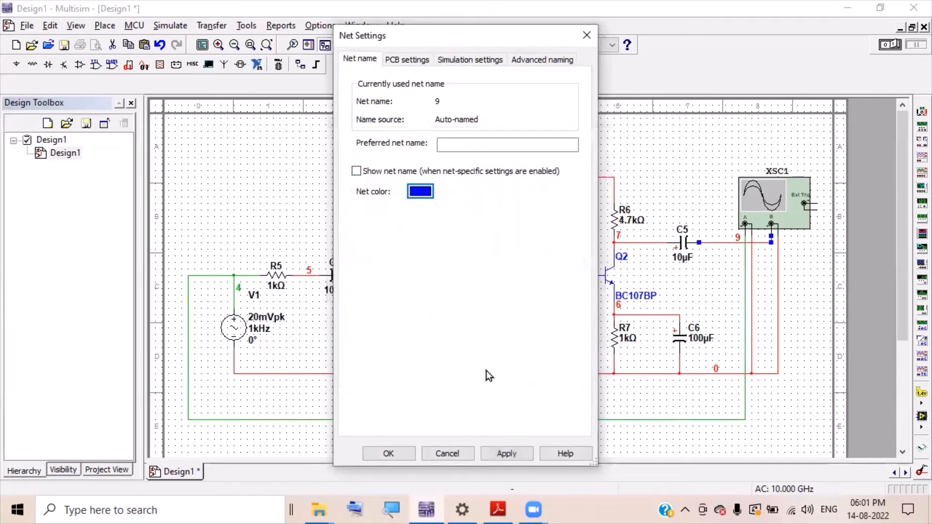
{"action": "left_click", "coordinate": [389, 453]}
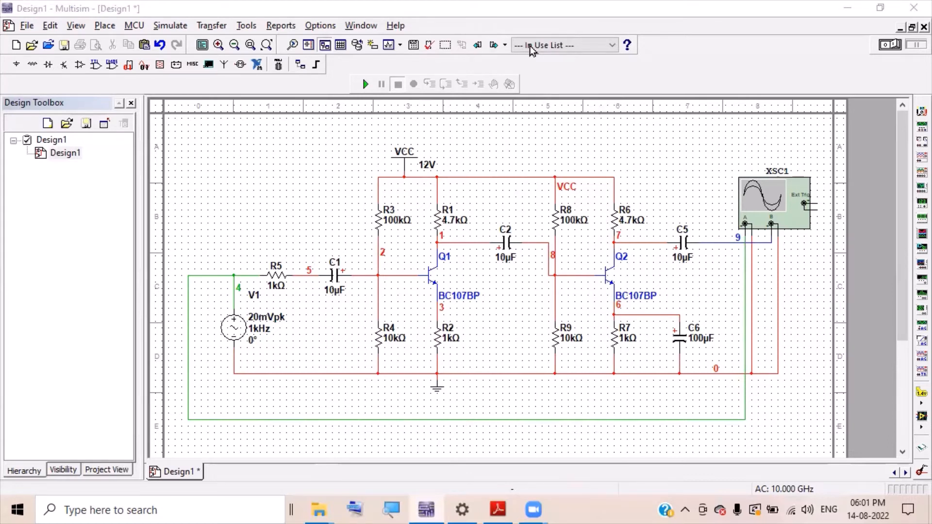
- Run the simulation, open the XSC1 display, then stop it to freeze the traces
{"action": "key", "text": "F5"}
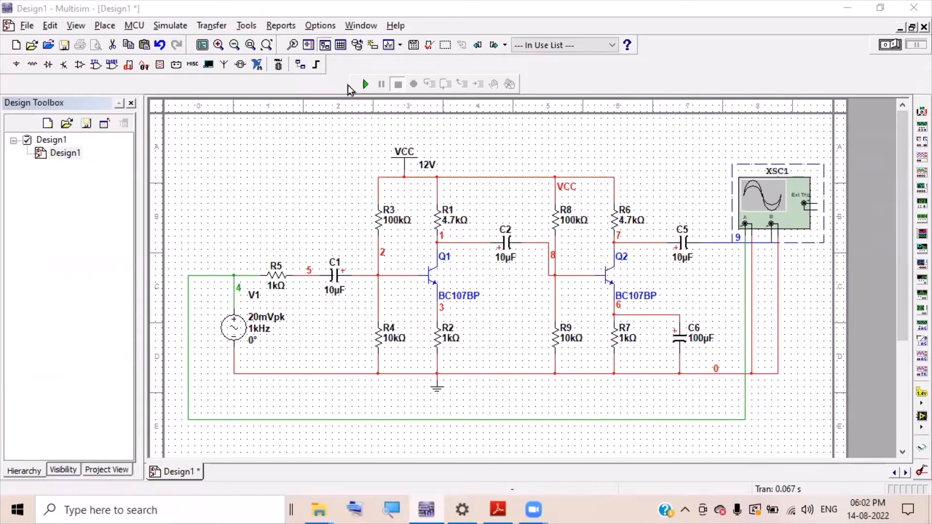
{"action": "left_click", "coordinate": [365, 86]}
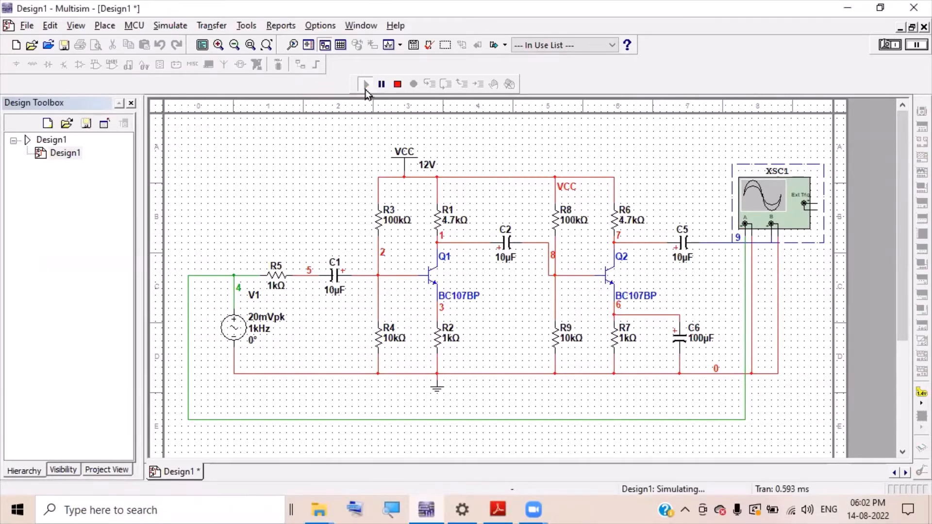
{"action": "double_click", "coordinate": [763, 202]}
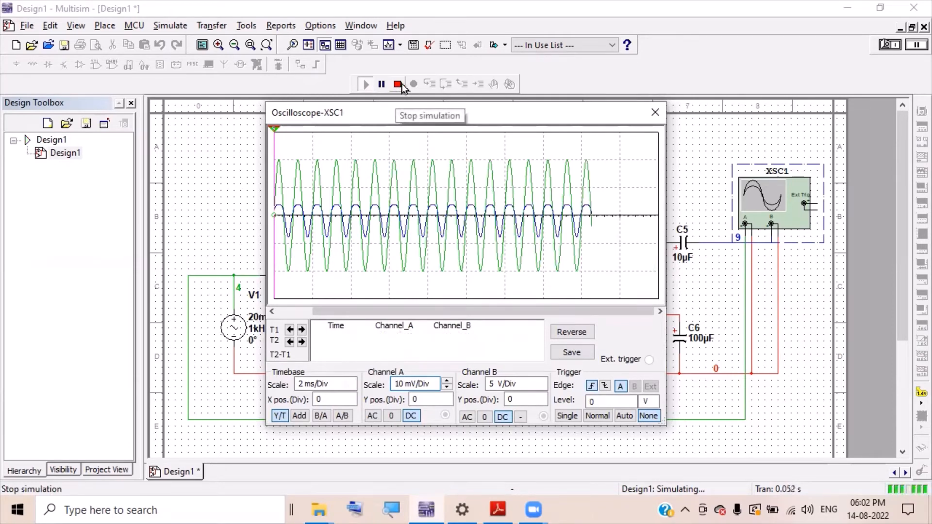
{"action": "left_click", "coordinate": [397, 85]}
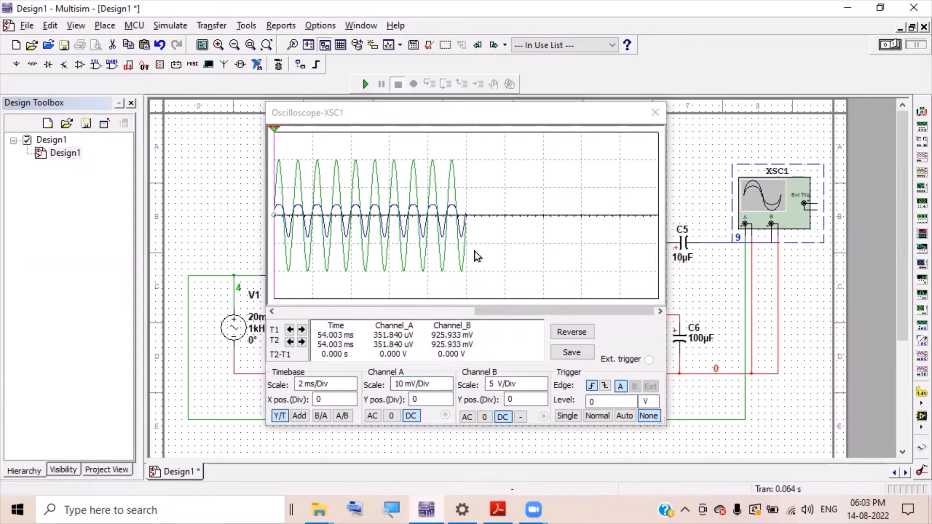
- Set channel A to 20 mV/Div, timebase to 1 ms/Div and channel B to 2 V/Div
{"action": "left_click", "coordinate": [449, 385]}
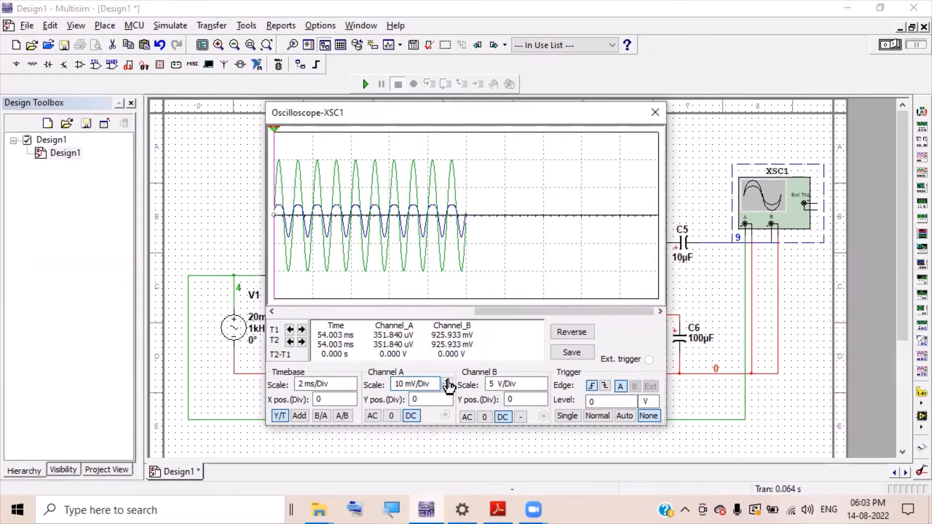
{"action": "left_click", "coordinate": [447, 381]}
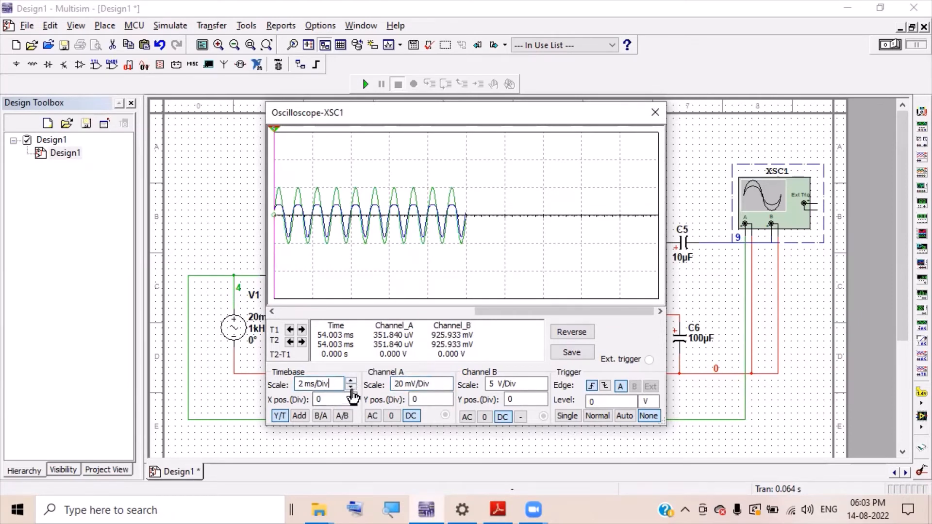
{"action": "left_click", "coordinate": [350, 387]}
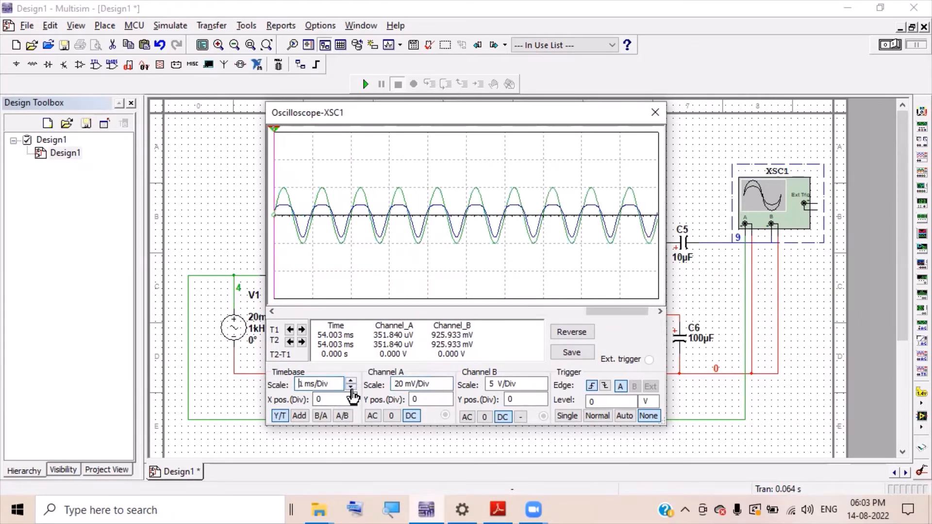
{"action": "left_click", "coordinate": [541, 389]}
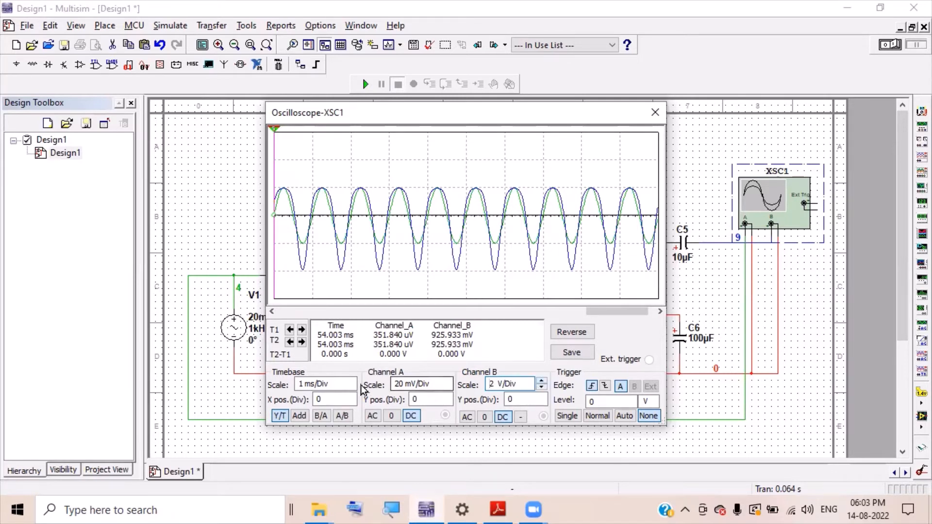
{"action": "left_click", "coordinate": [541, 381]}
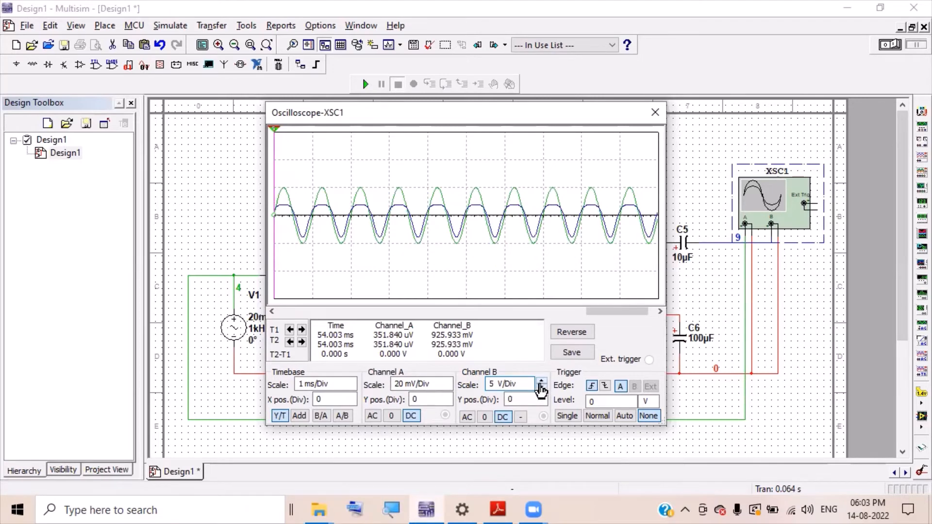
{"action": "left_click", "coordinate": [540, 388]}
{"action": "left_click", "coordinate": [540, 388]}
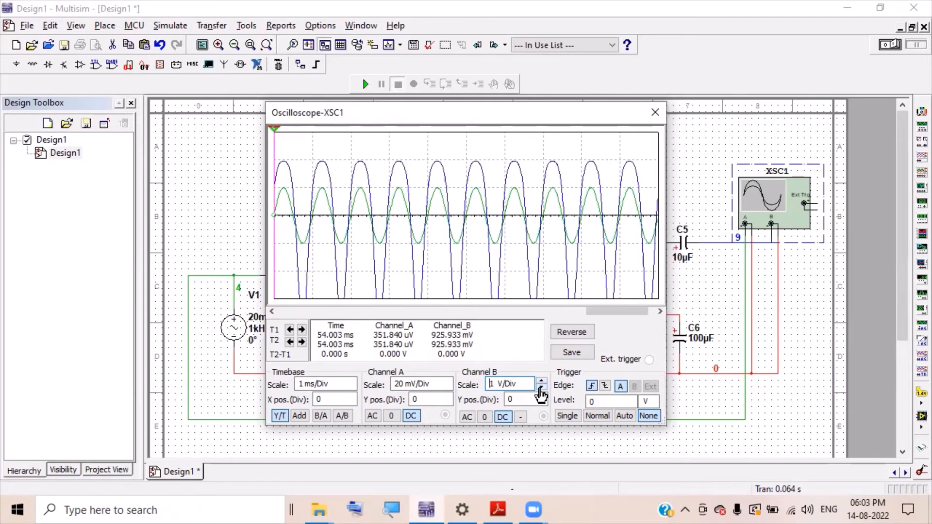
{"action": "left_click", "coordinate": [542, 382]}
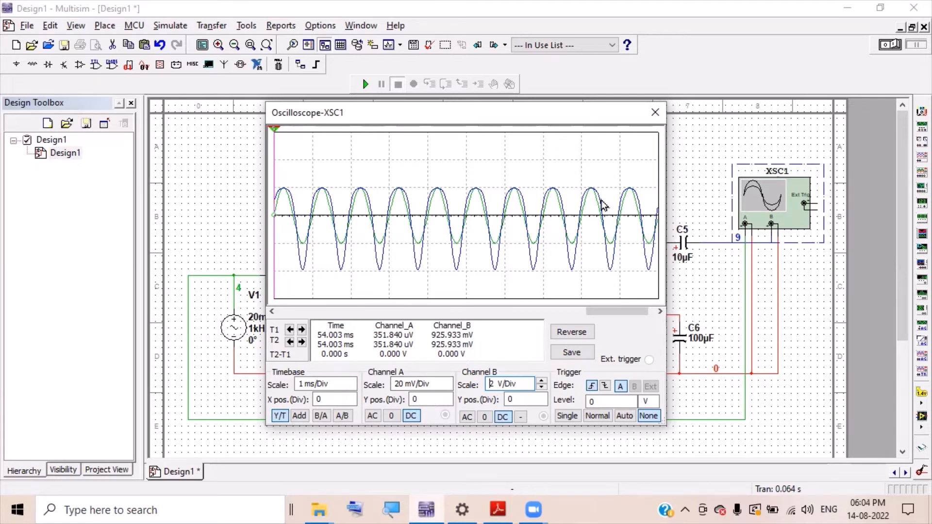
- Close the oscilloscope display and briefly open, then dismiss, the AC Analysis settings
{"action": "left_click", "coordinate": [656, 113]}
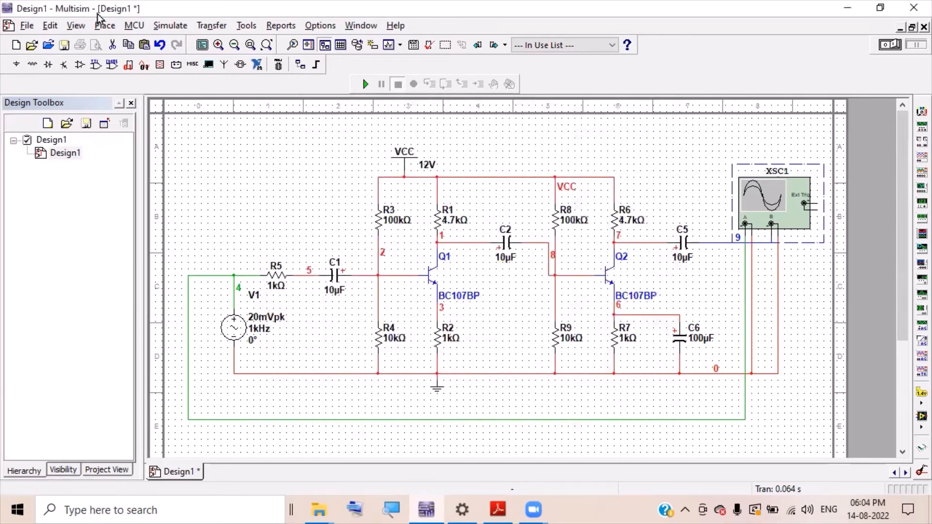
{"action": "left_click", "coordinate": [160, 29]}
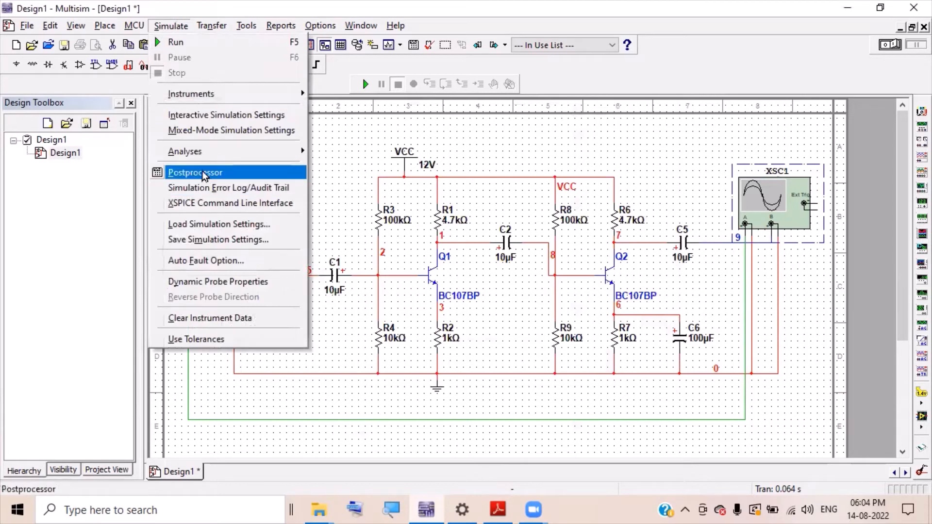
{"action": "mouse_move", "coordinate": [211, 155]}
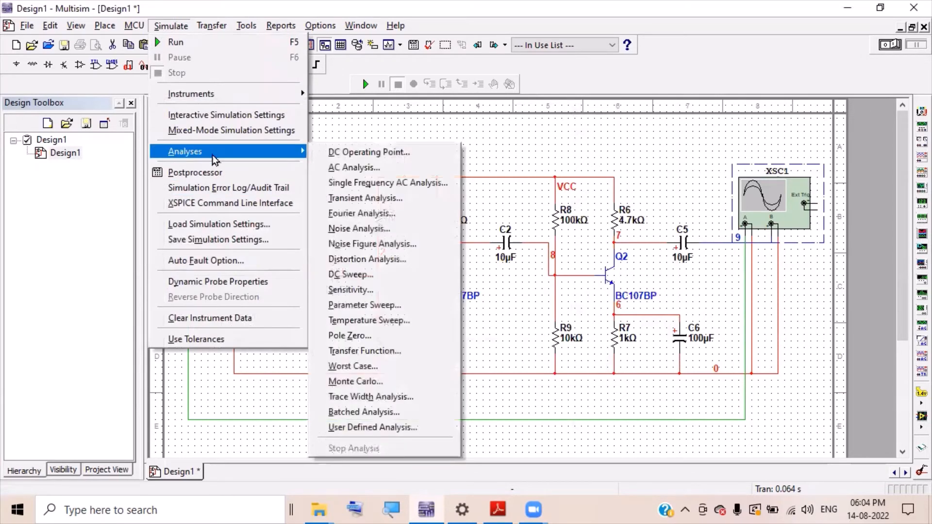
{"action": "left_click", "coordinate": [351, 167]}
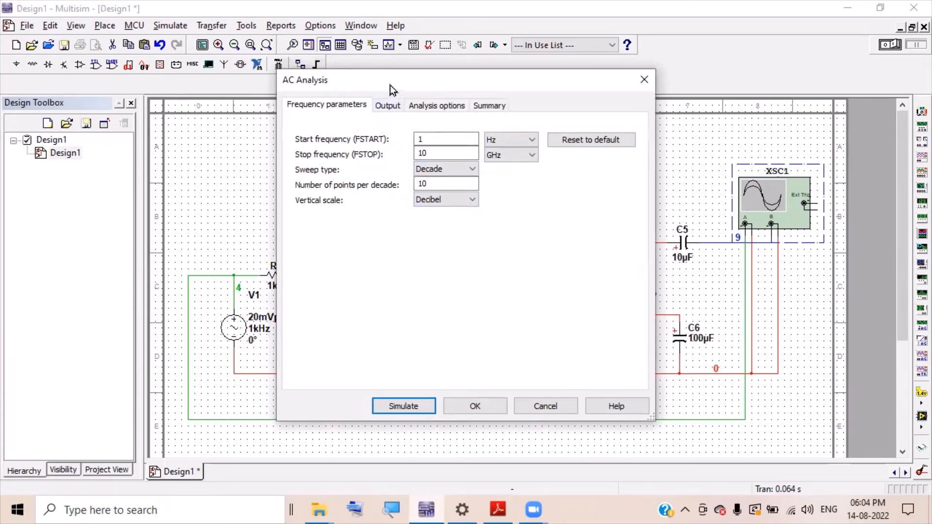
{"action": "left_click", "coordinate": [642, 80]}
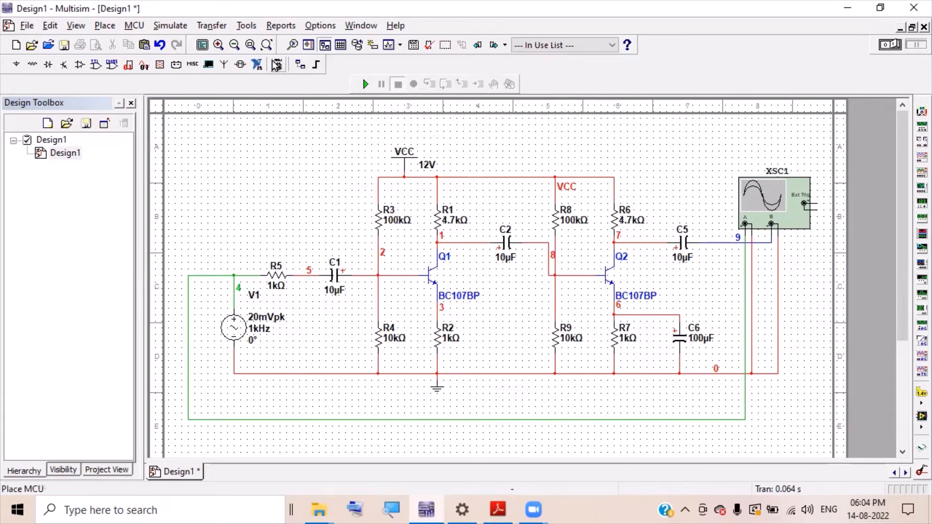
- Reopen AC Analysis and inspect the V(6)/V(4) output expression on the Output tab
{"action": "left_click", "coordinate": [171, 26]}
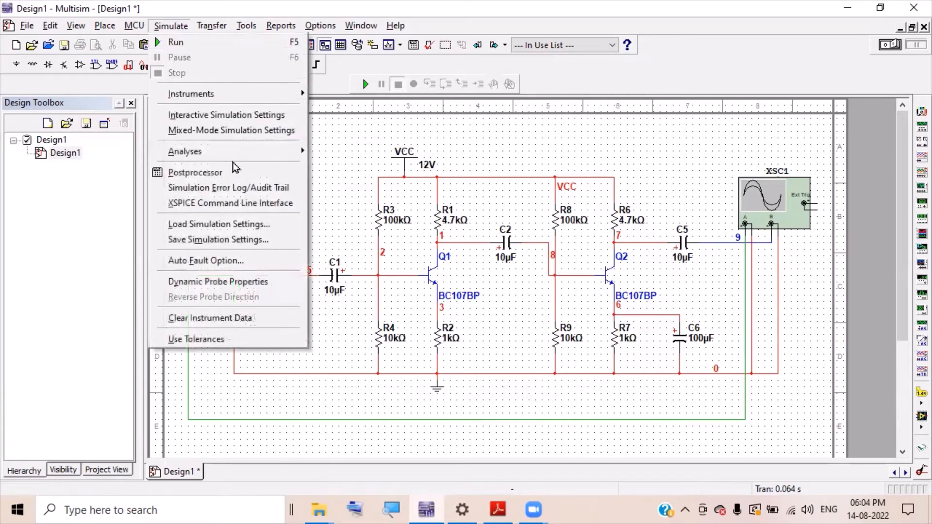
{"action": "mouse_move", "coordinate": [234, 156]}
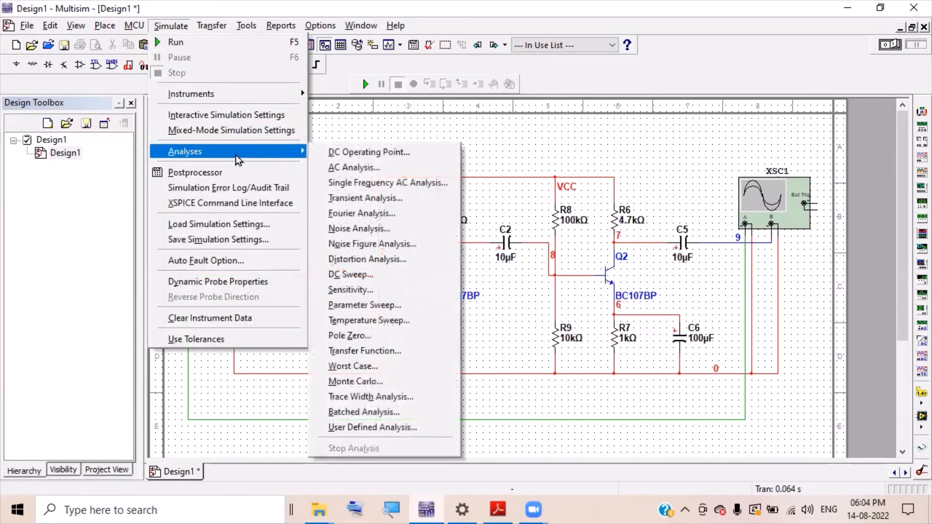
{"action": "left_click", "coordinate": [388, 169]}
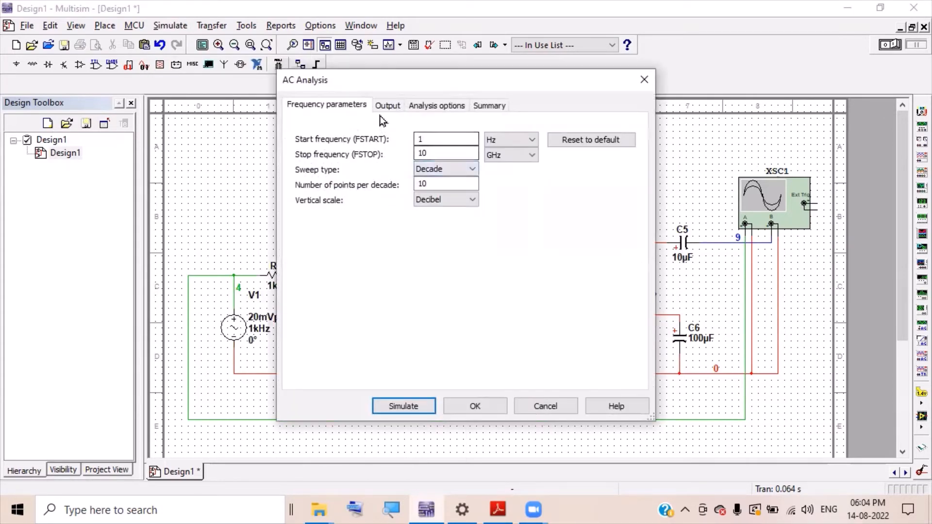
{"action": "left_click", "coordinate": [382, 111]}
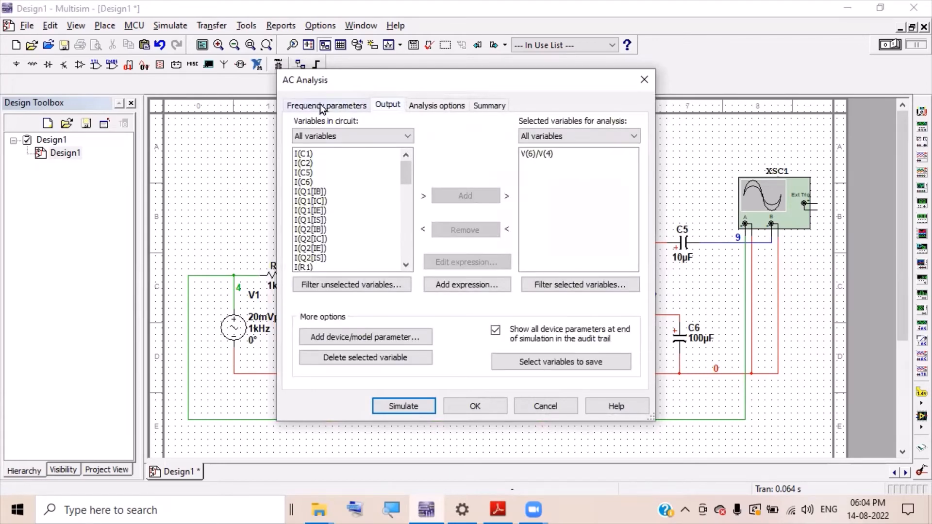
{"action": "left_click", "coordinate": [531, 160]}
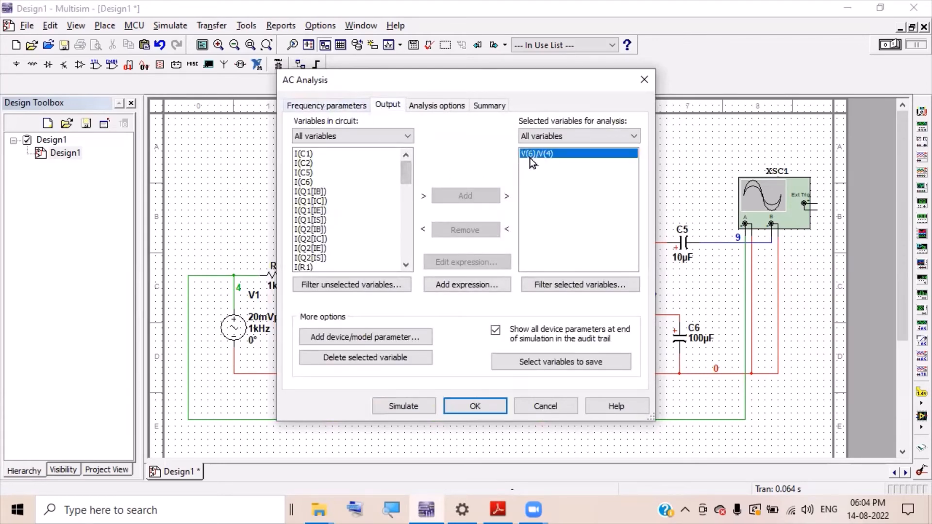
{"action": "double_click", "coordinate": [530, 160]}
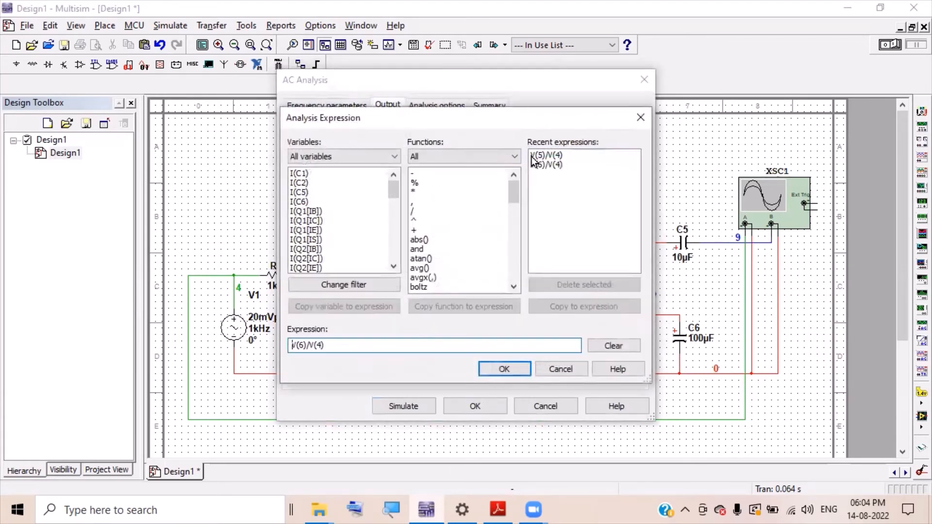
{"action": "left_click", "coordinate": [638, 122]}
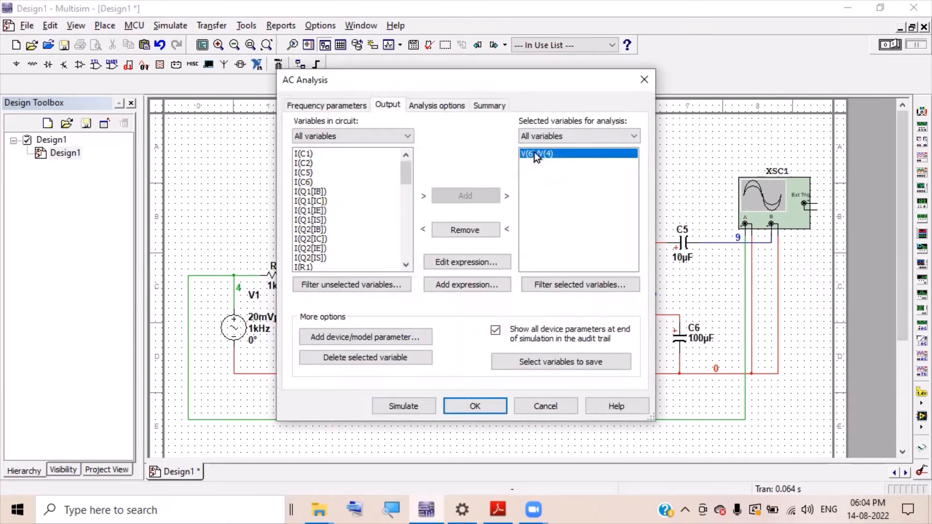
- Change the expression to V(9)/V(4), select it, and simulate the AC analysis
{"action": "left_click", "coordinate": [460, 265]}
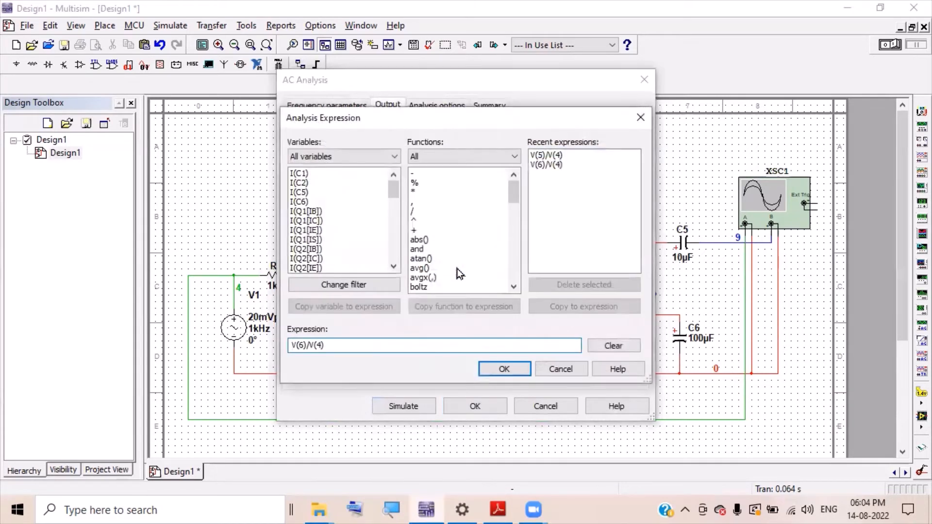
{"action": "left_click", "coordinate": [302, 345]}
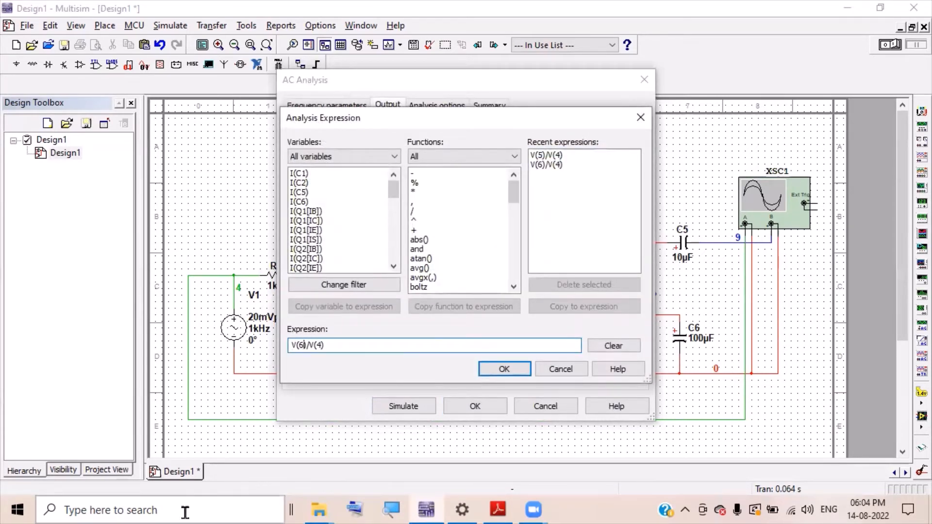
{"action": "key", "text": "BackSpace"}
{"action": "type", "text": "9"}
{"action": "left_click", "coordinate": [516, 370]}
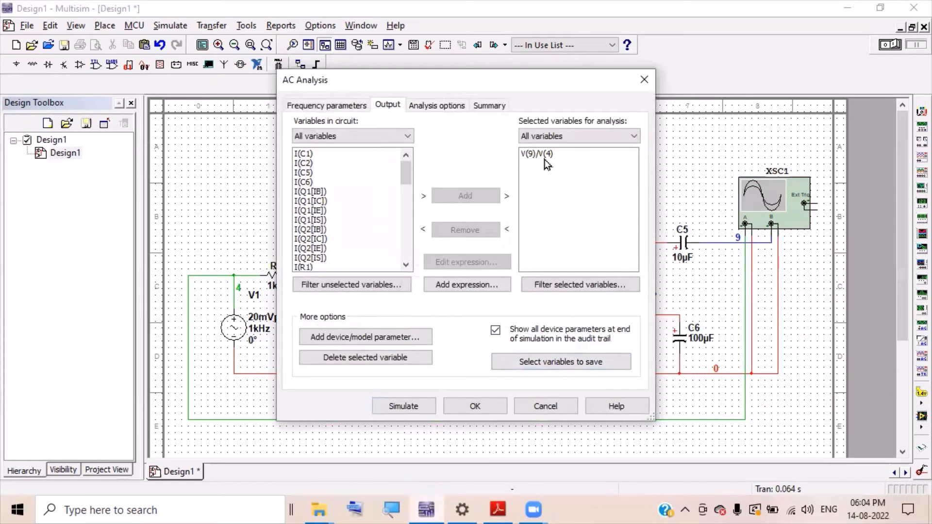
{"action": "left_click", "coordinate": [546, 154]}
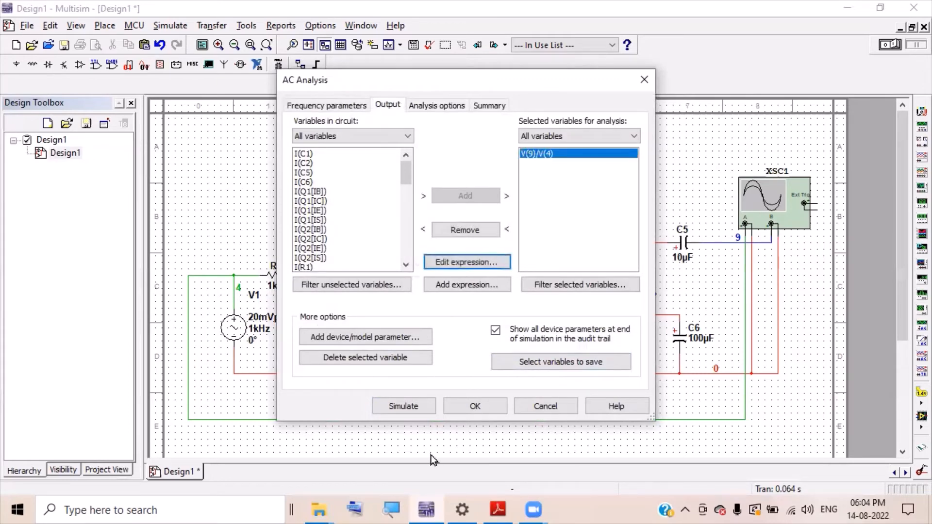
{"action": "left_click", "coordinate": [423, 412]}
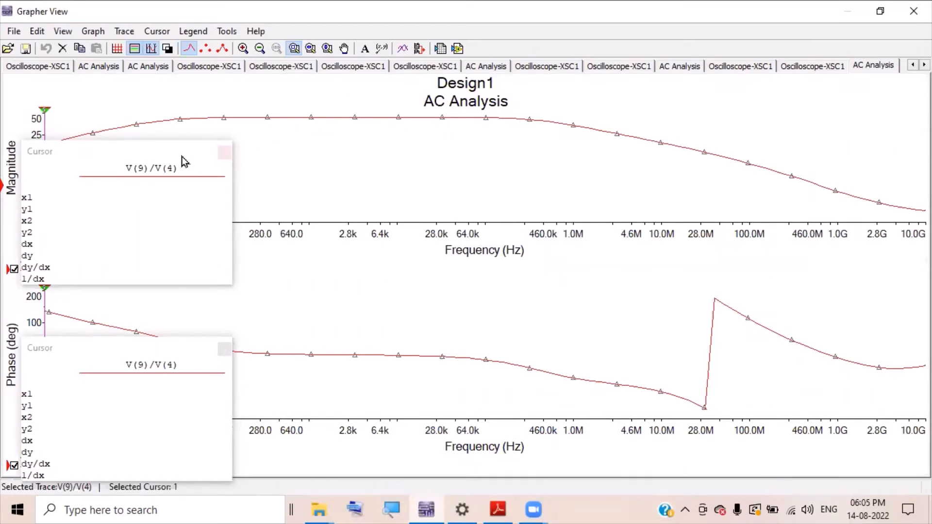
- Move the readout panel aside and jump cursor 2 to the gain maximum
{"action": "left_click", "coordinate": [156, 152]}
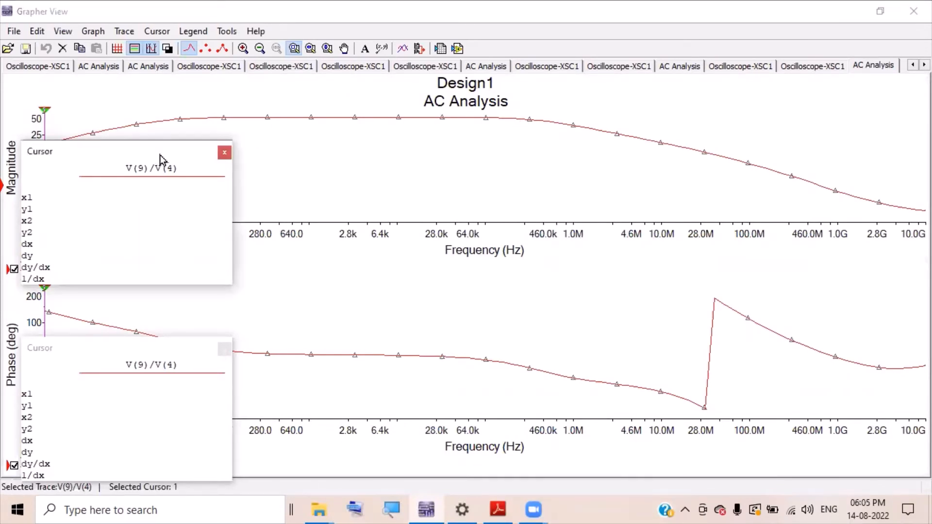
{"action": "left_click_drag", "start_coordinate": [159, 156], "coordinate": [728, 225]}
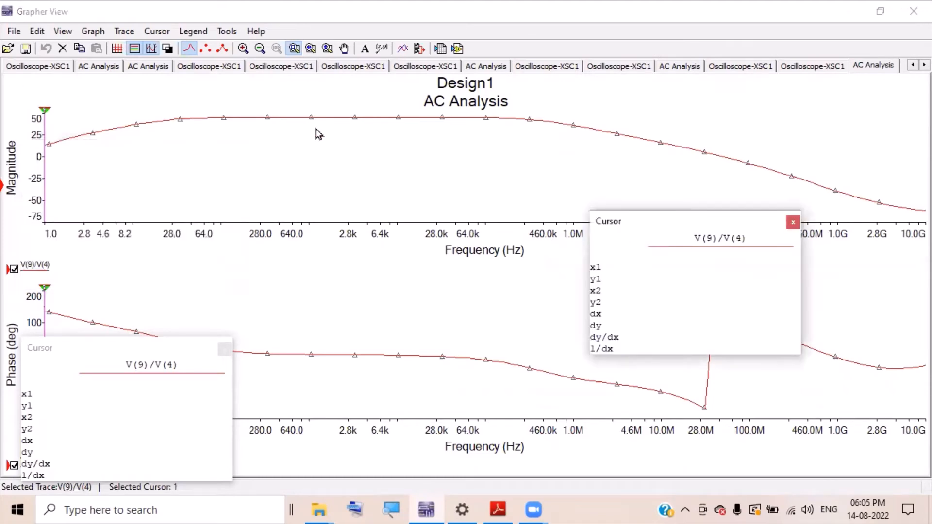
{"action": "left_click", "coordinate": [388, 508]}
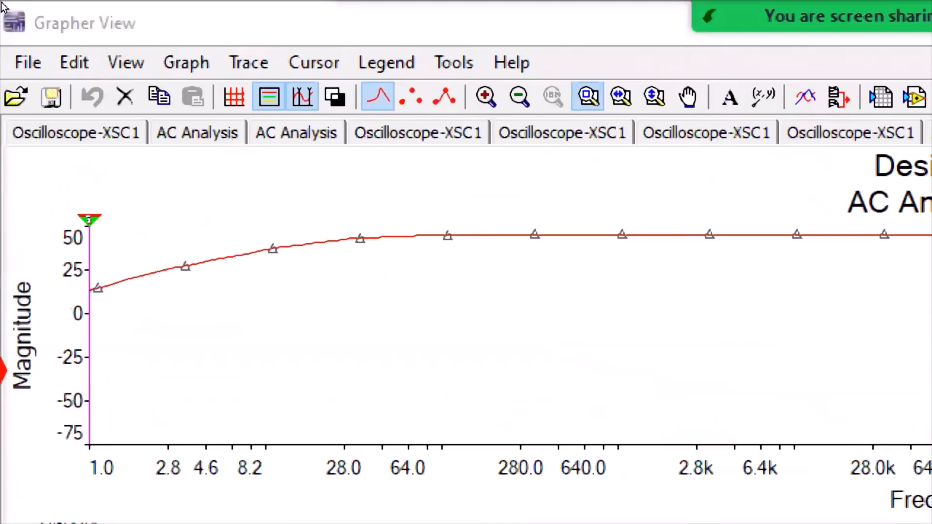
{"action": "left_click_drag", "start_coordinate": [44, 112], "coordinate": [93, 111]}
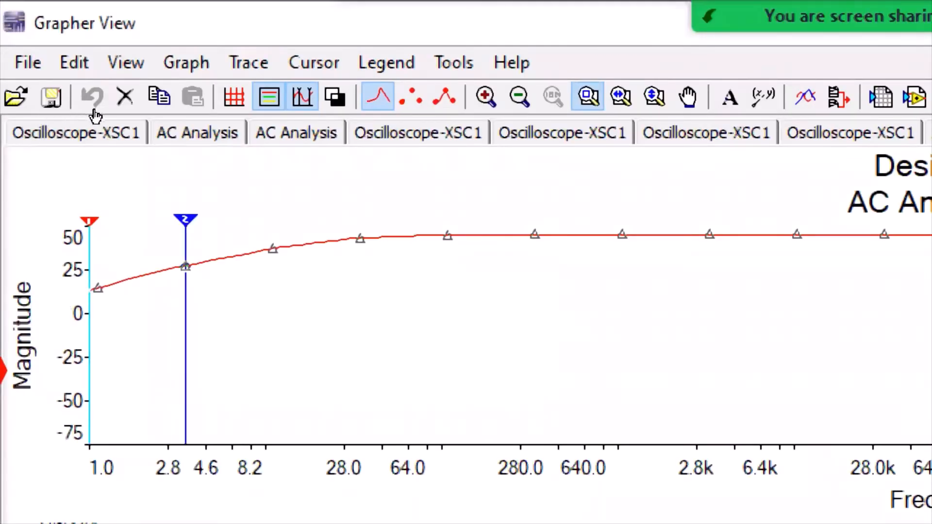
{"action": "right_click", "coordinate": [187, 217]}
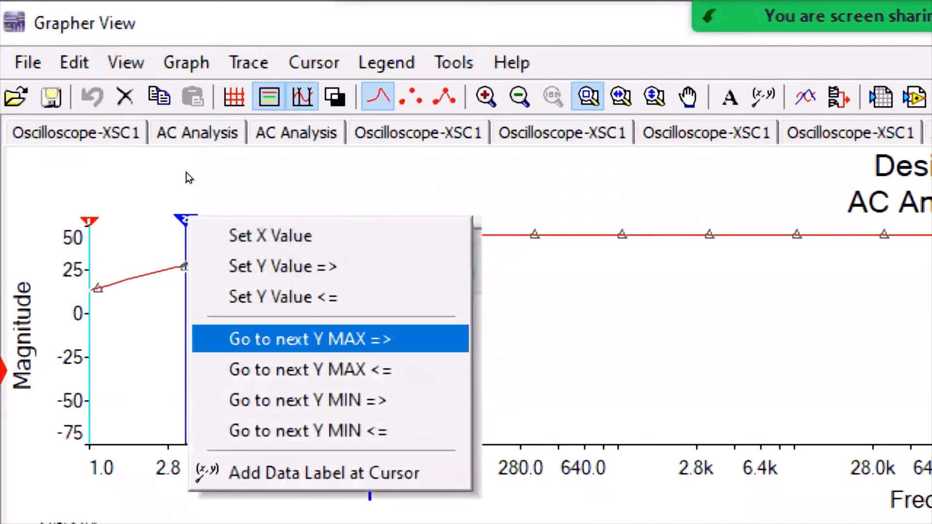
{"action": "key", "text": "Return"}
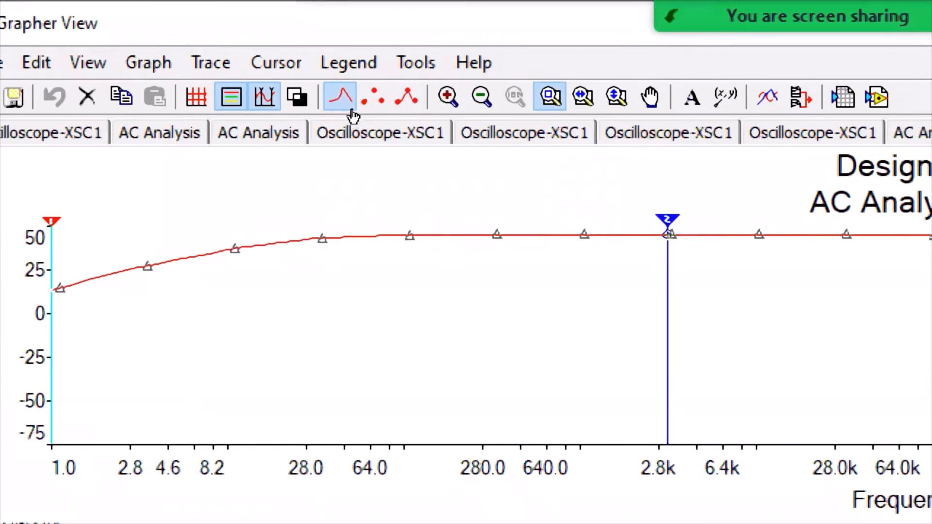
- Set cursor 2's Y value forward from 45.045 to 42.045
{"action": "right_click", "coordinate": [667, 220]}
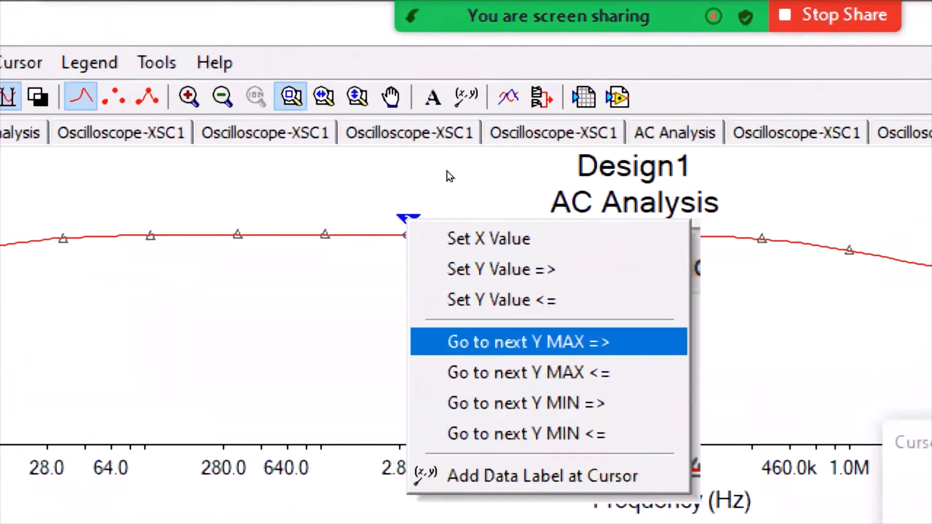
{"action": "key", "text": "Up"}
{"action": "key", "text": "Up"}
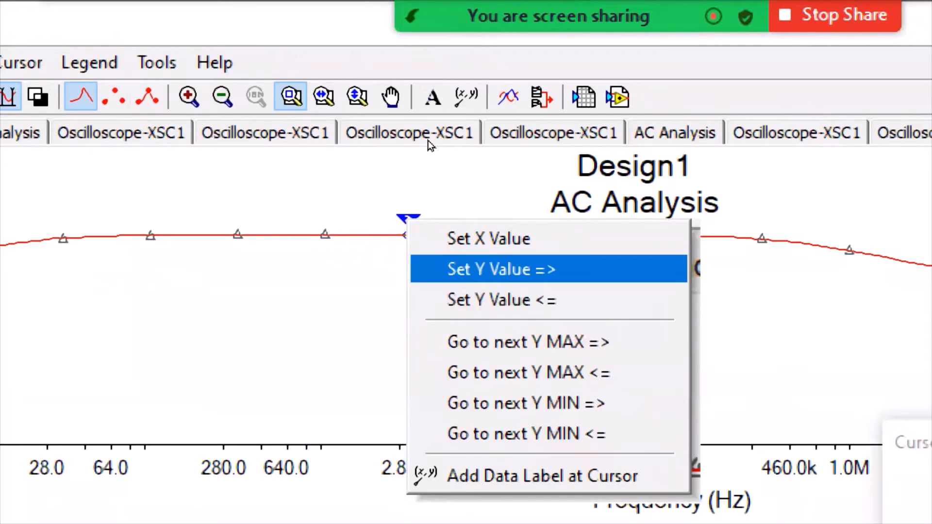
{"action": "key", "text": "Down"}
{"action": "key", "text": "Up"}
{"action": "key", "text": "Return"}
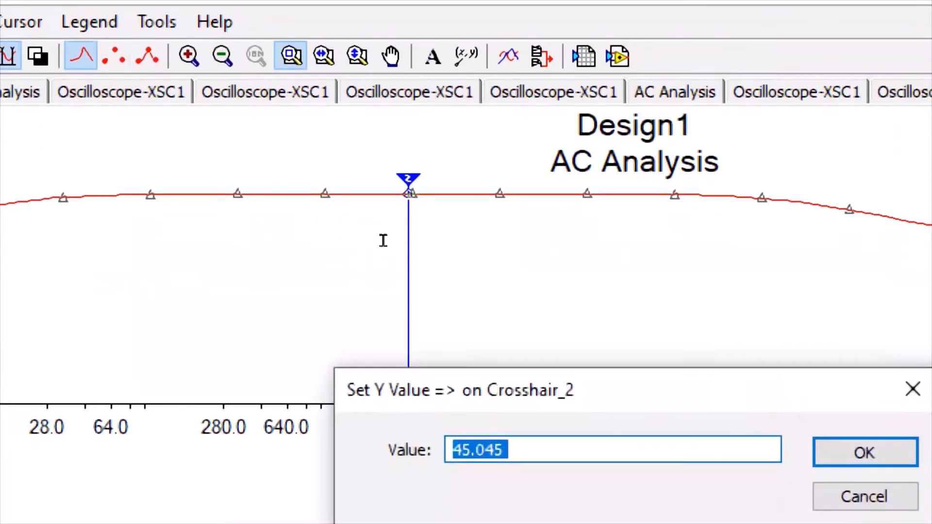
{"action": "left_click", "coordinate": [471, 450]}
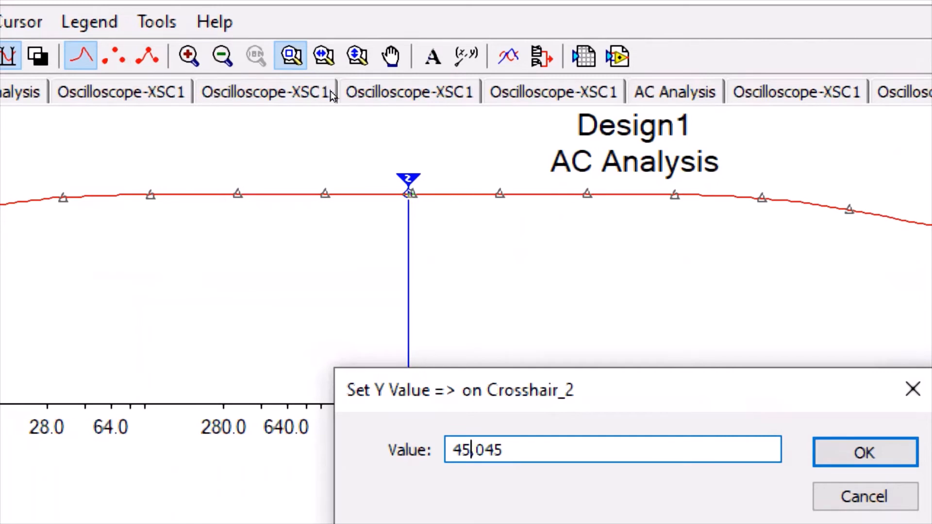
{"action": "type", "text": "."}
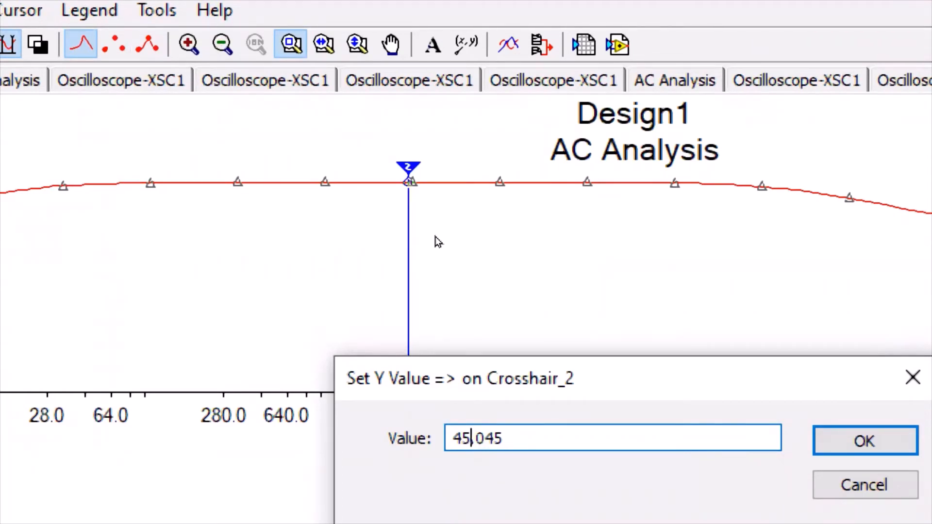
{"action": "key", "text": "shift+Left"}
{"action": "type", "text": "2"}
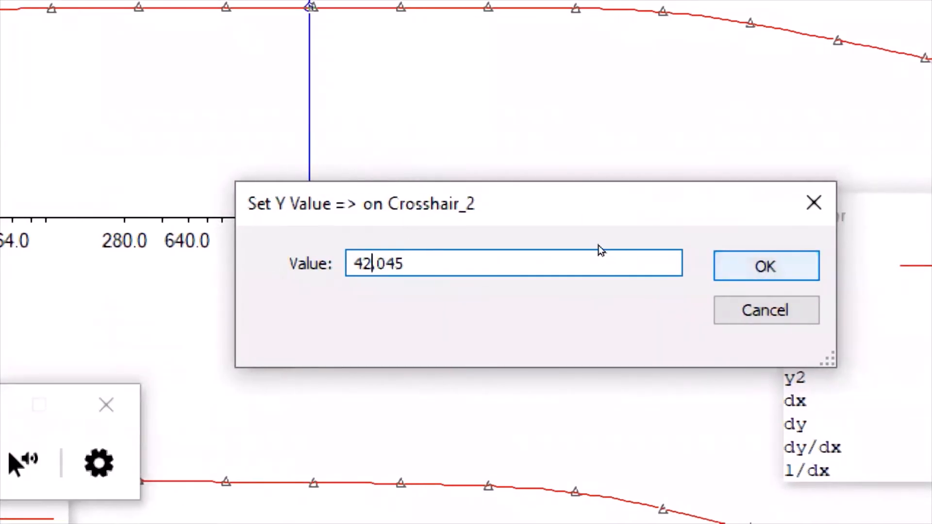
{"action": "key", "text": "Return"}
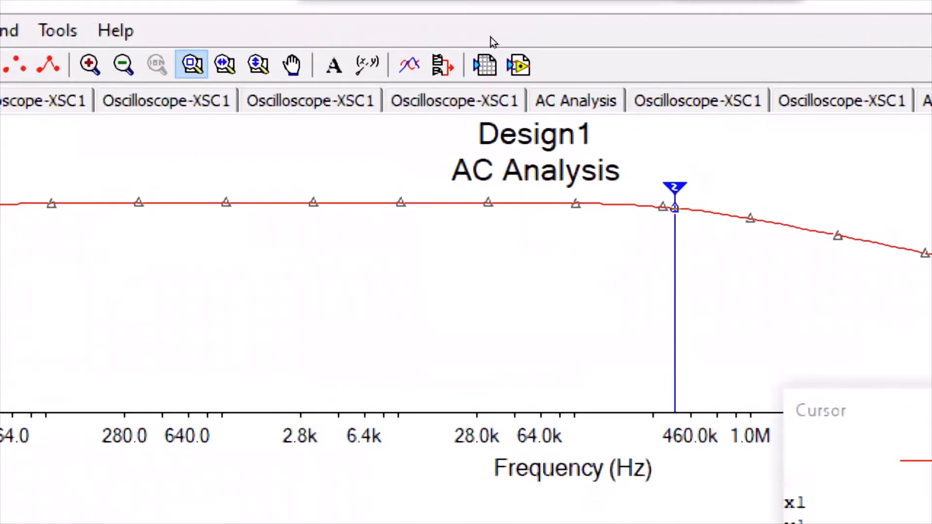
- Jump cursor 1 to the gain maximum
{"action": "right_click", "coordinate": [90, 189]}
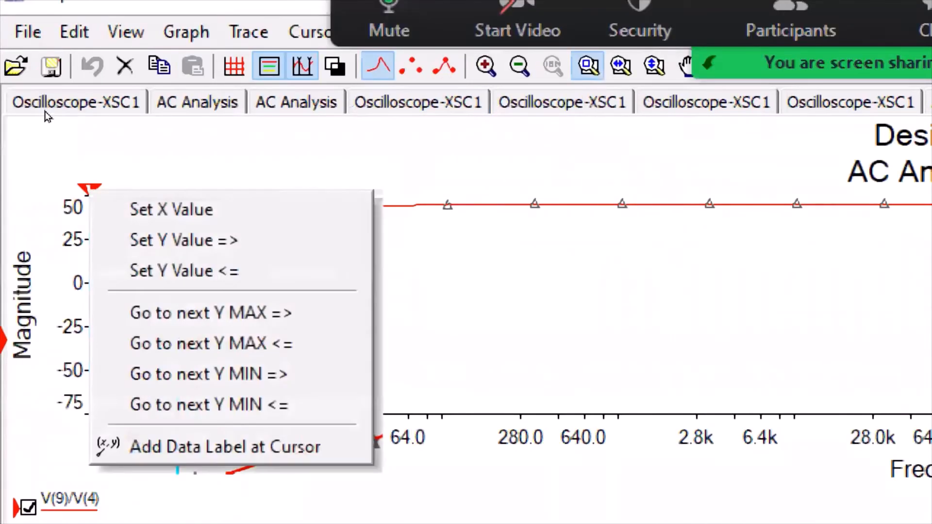
{"action": "key", "text": "Down"}
{"action": "key", "text": "Down"}
{"action": "key", "text": "Down"}
{"action": "key", "text": "Down"}
{"action": "key", "text": "Down"}
{"action": "key", "text": "Up"}
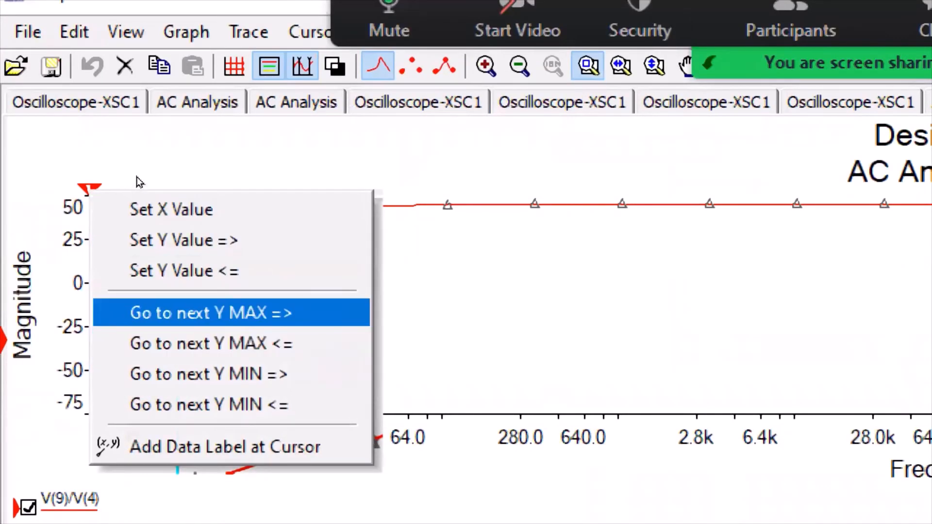
{"action": "key", "text": "Return"}
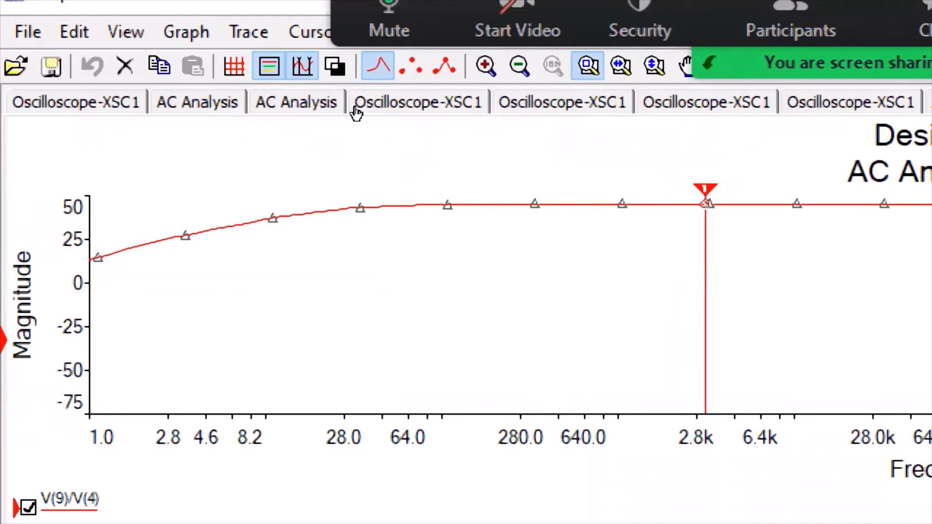
- Set cursor 1 backward to 42.045, marking about 25.2374 Hz, then close Grapher View
{"action": "right_click", "coordinate": [706, 187]}
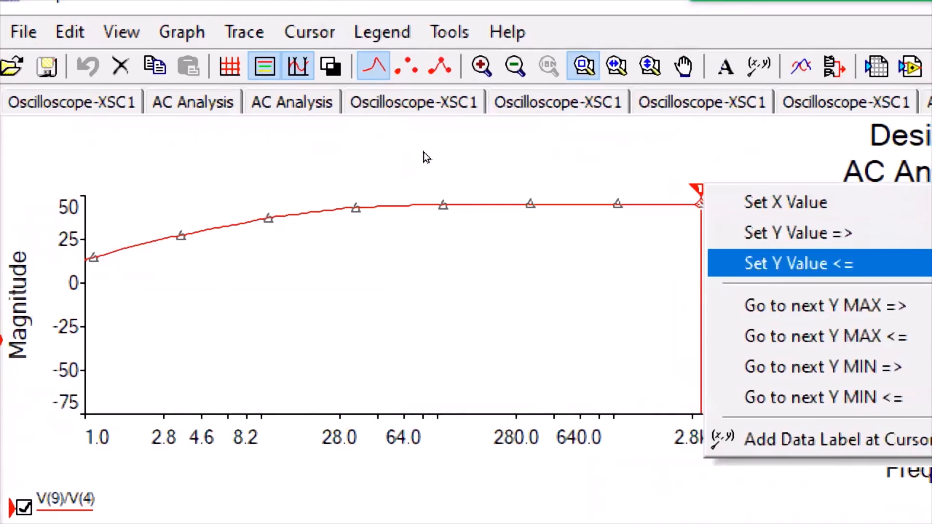
{"action": "key", "text": "Down"}
{"action": "key", "text": "Up"}
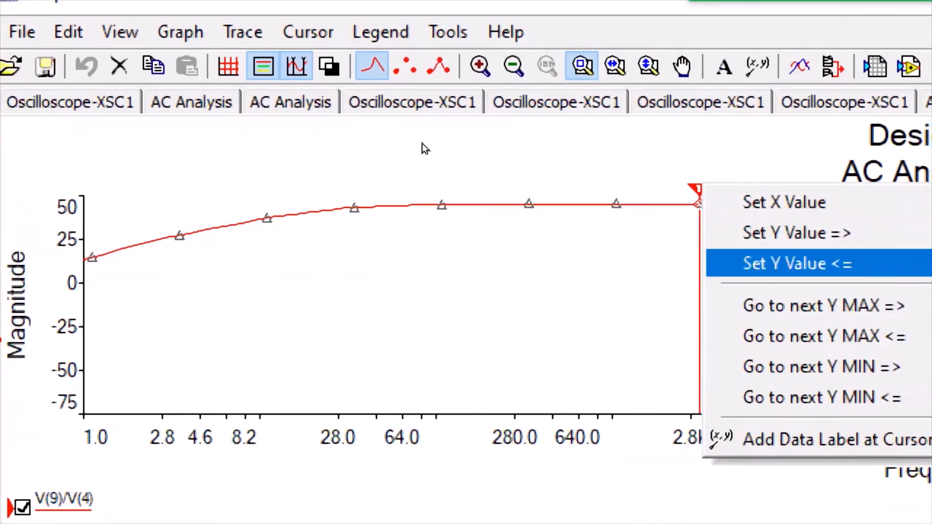
{"action": "key", "text": "Return"}
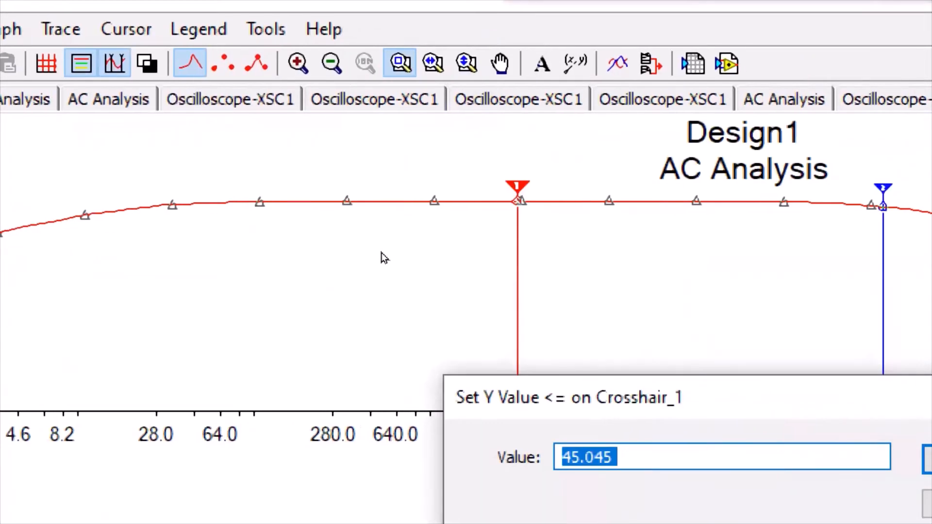
{"action": "left_click", "coordinate": [571, 457]}
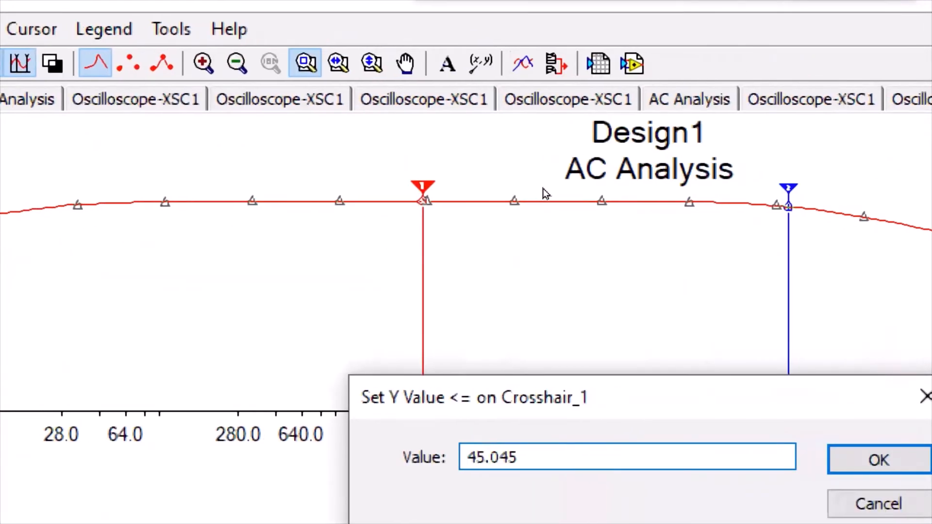
{"action": "key", "text": "shift+Right"}
{"action": "type", "text": "2"}
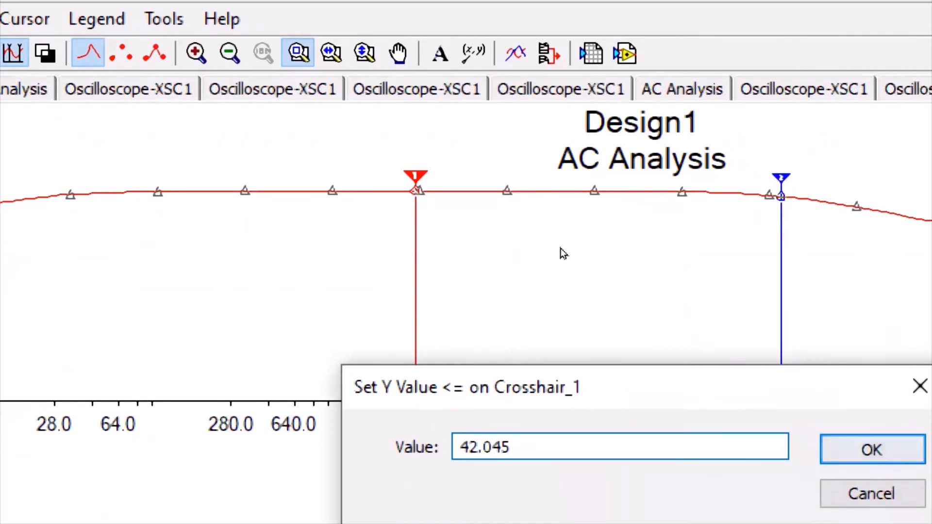
{"action": "key", "text": "Return"}
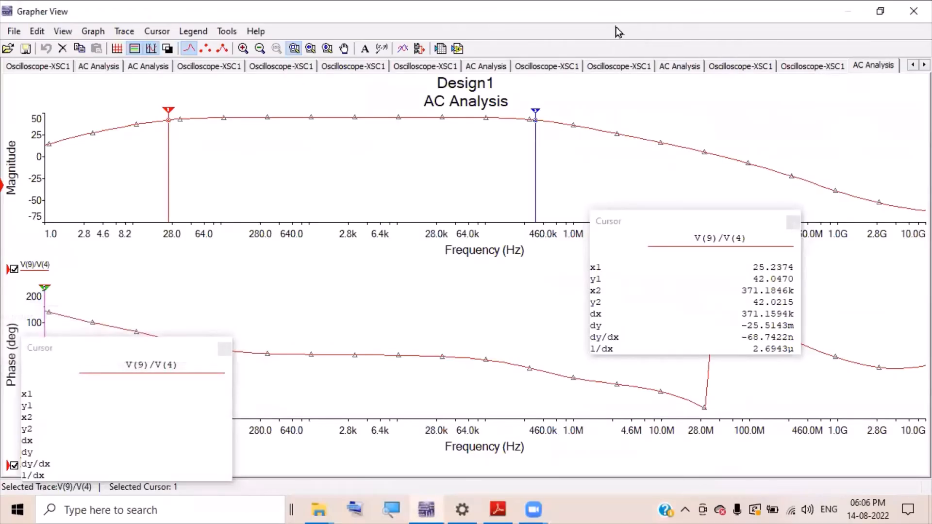
{"action": "left_click", "coordinate": [616, 27]}
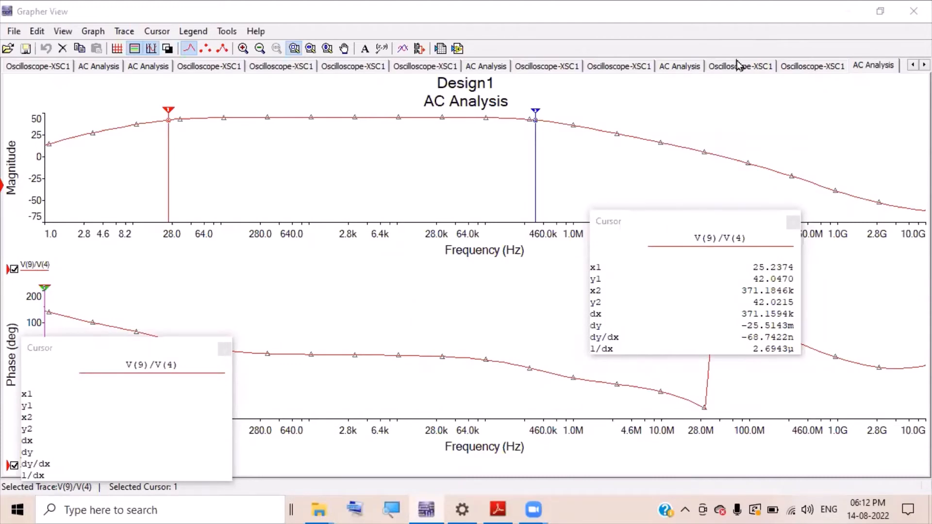
{"action": "left_click", "coordinate": [913, 12]}
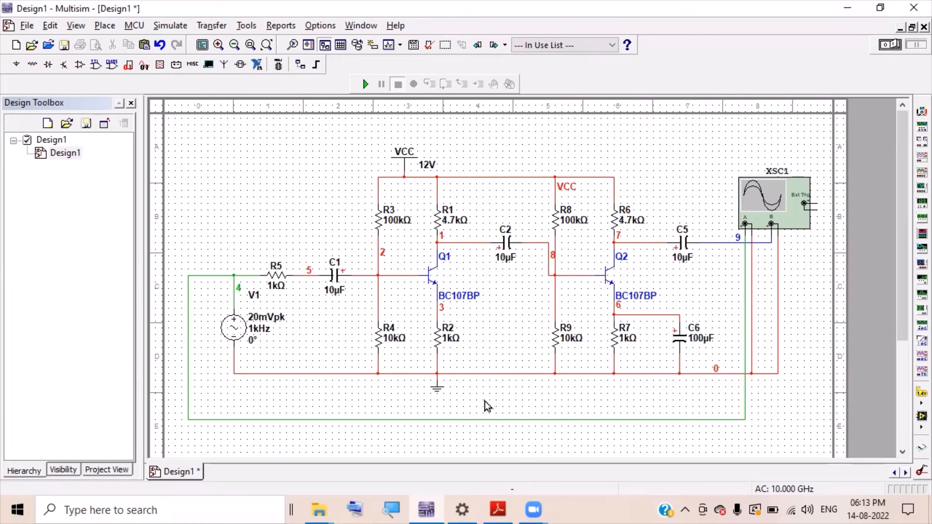
- Delete the first amplifier stage and move the 12V VCC supply onto the remaining stage's VCC line
{"action": "left_click_drag", "start_coordinate": [483, 399], "coordinate": [219, 199]}
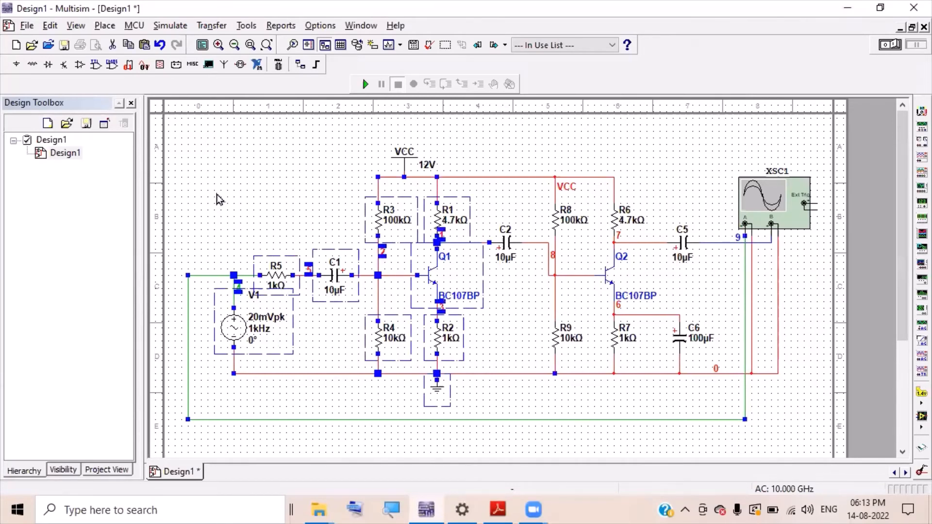
{"action": "key", "text": "Delete"}
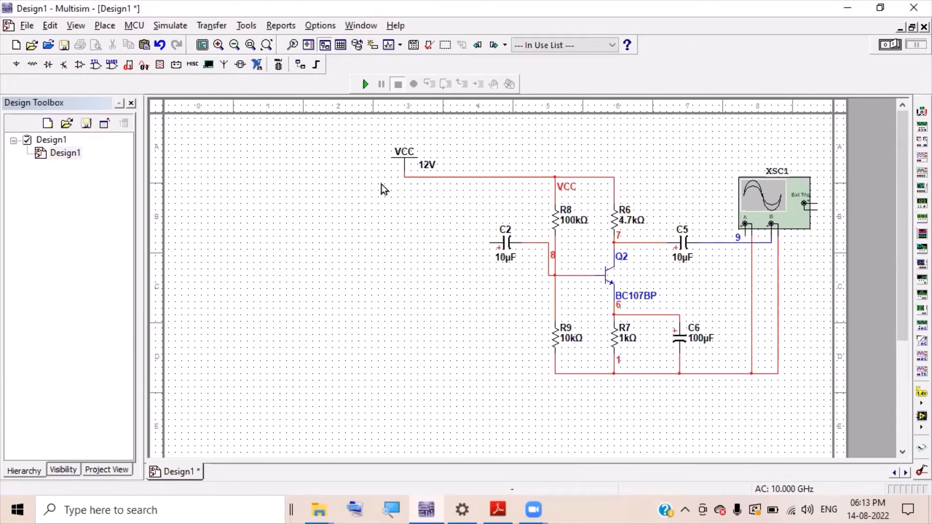
{"action": "left_click", "coordinate": [406, 166]}
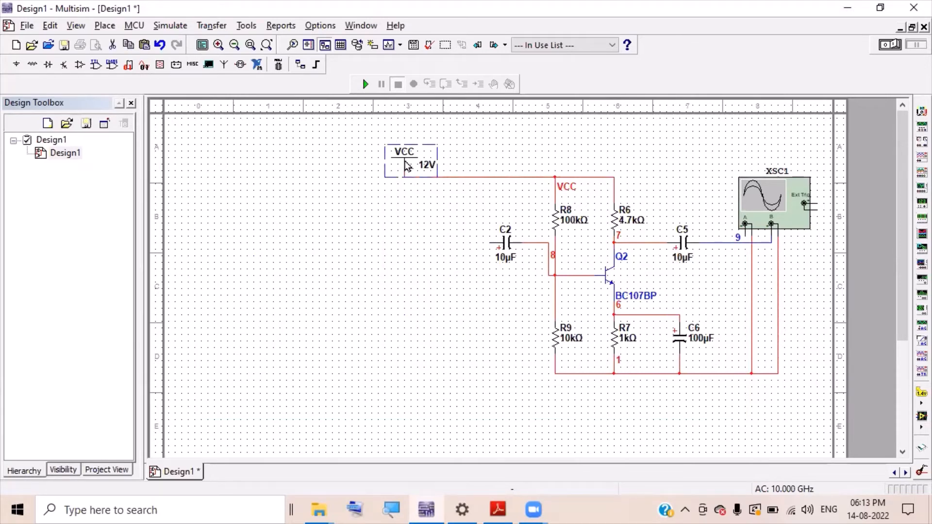
{"action": "left_click_drag", "start_coordinate": [407, 166], "coordinate": [584, 158]}
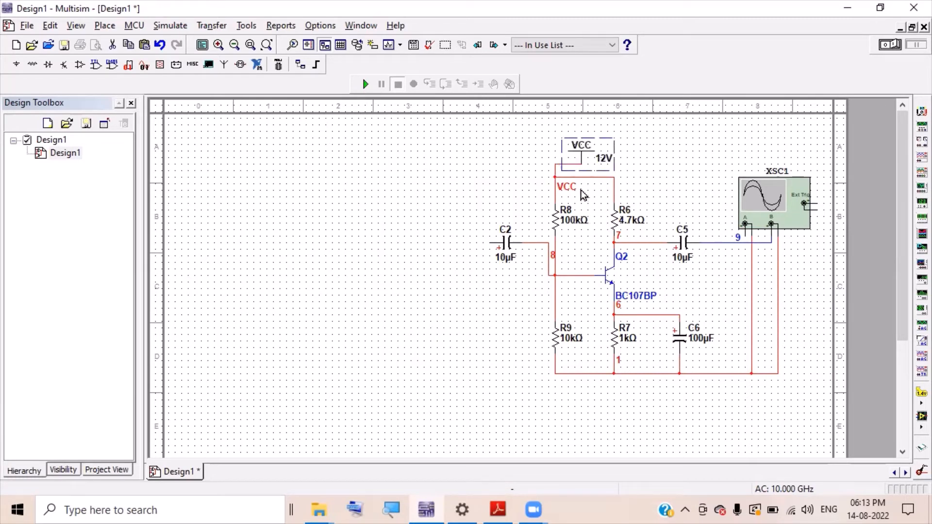
{"action": "left_click", "coordinate": [516, 180]}
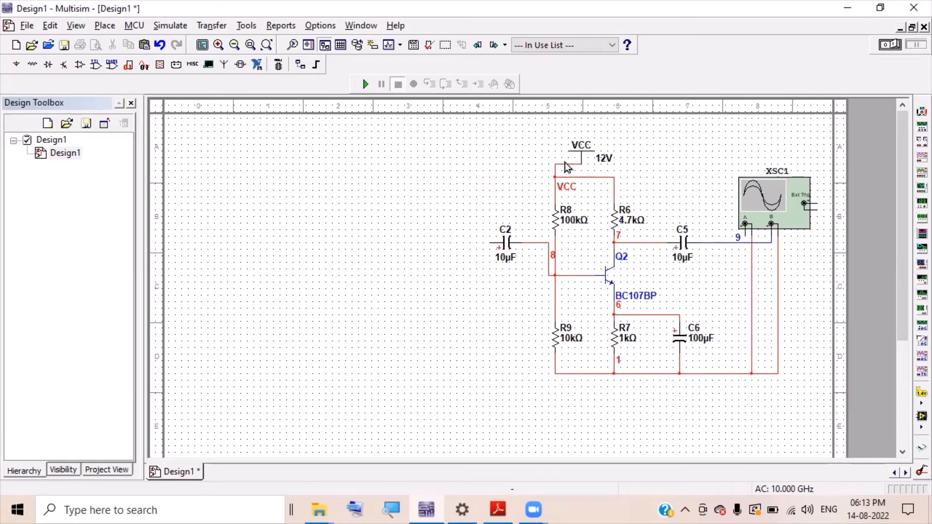
{"action": "left_click", "coordinate": [584, 158]}
{"action": "left_click_drag", "start_coordinate": [584, 158], "coordinate": [557, 152]}
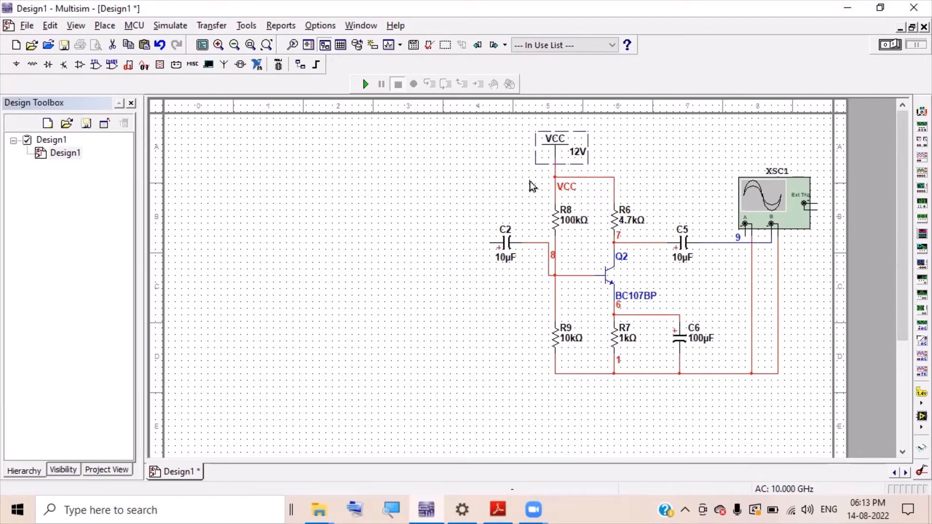
{"action": "left_click", "coordinate": [535, 186]}
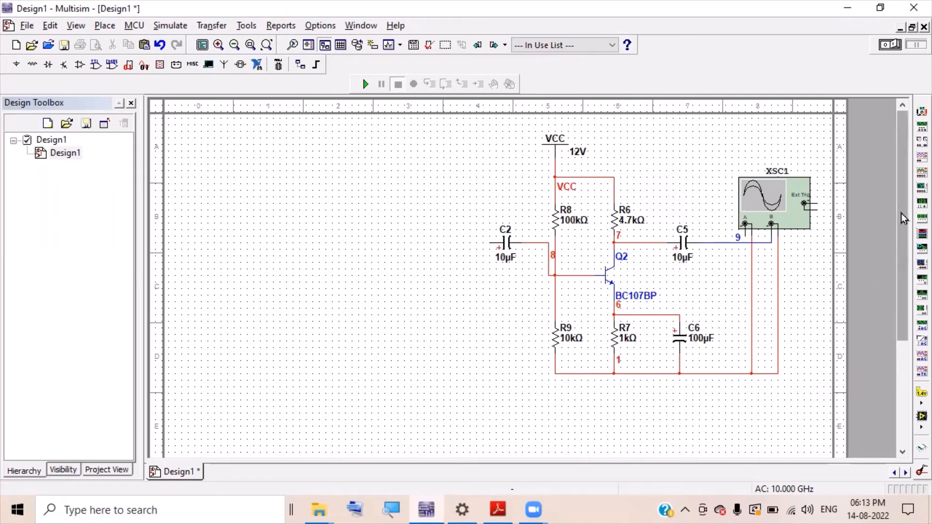
{"action": "scroll", "coordinate": [904, 233], "scroll_direction": "down", "scroll_amount": 1}
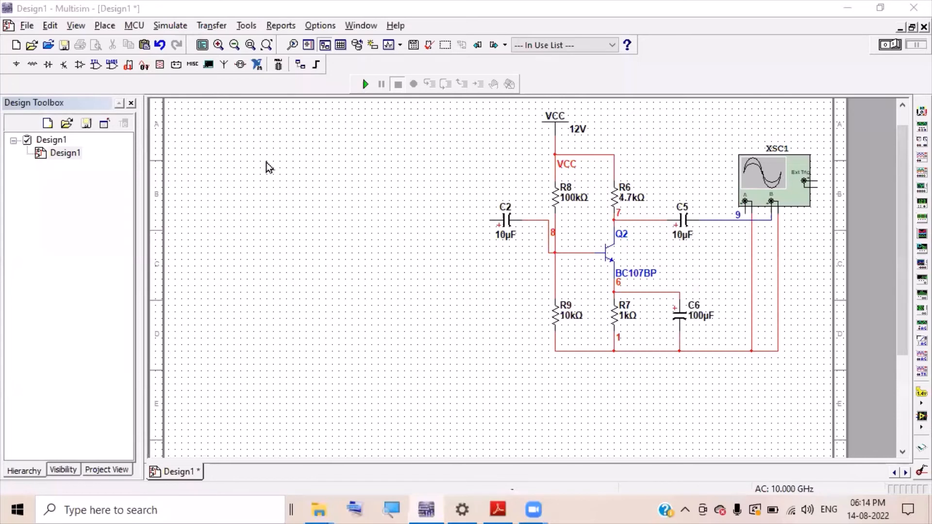
- Place two 4mH inductors, L1 and L2, side by side below the amplifier
{"action": "left_click", "coordinate": [33, 66]}
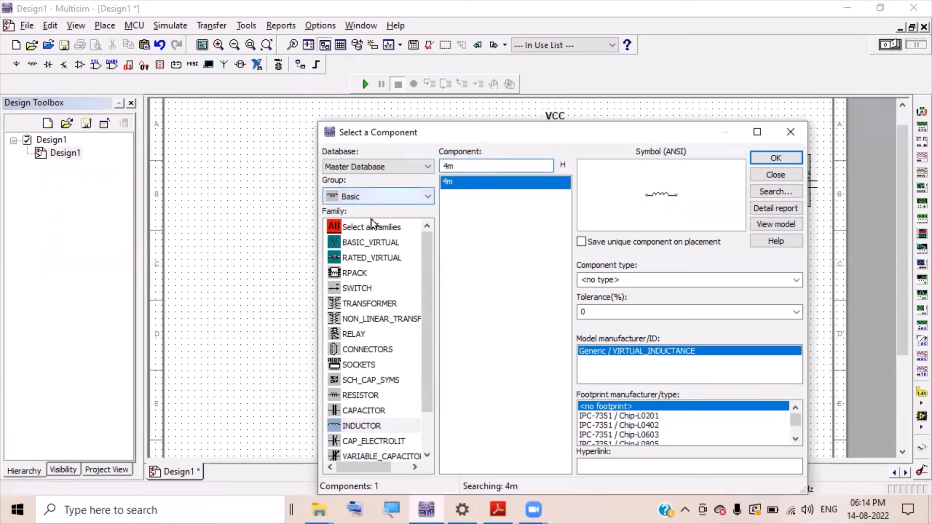
{"action": "left_click", "coordinate": [368, 426]}
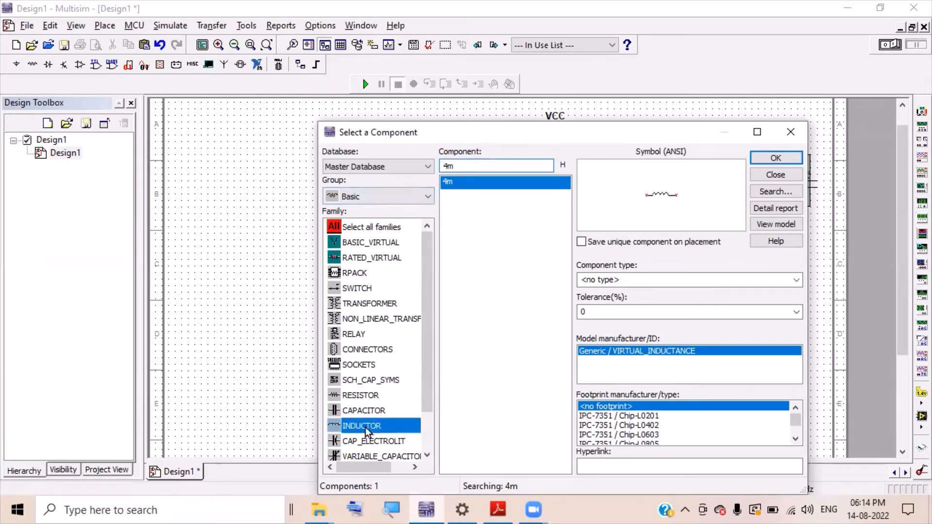
{"action": "left_click", "coordinate": [474, 165]}
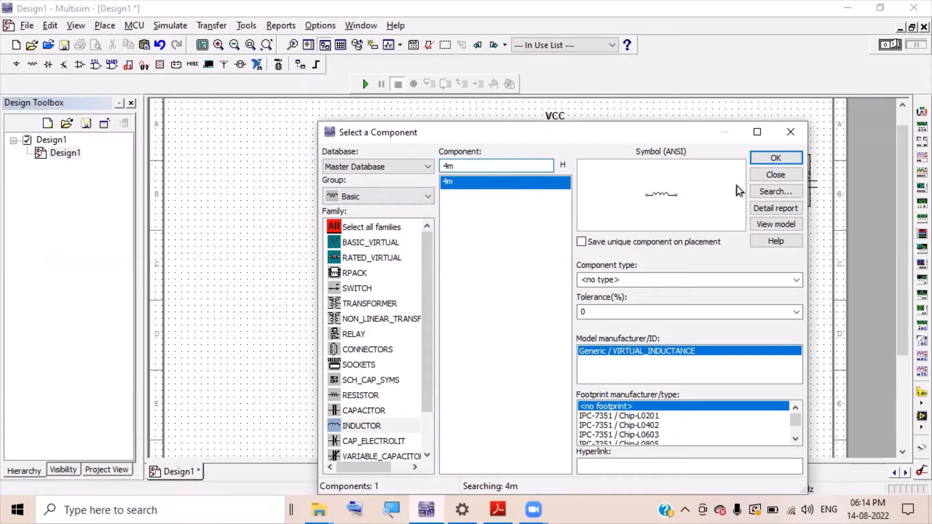
{"action": "left_click", "coordinate": [788, 164]}
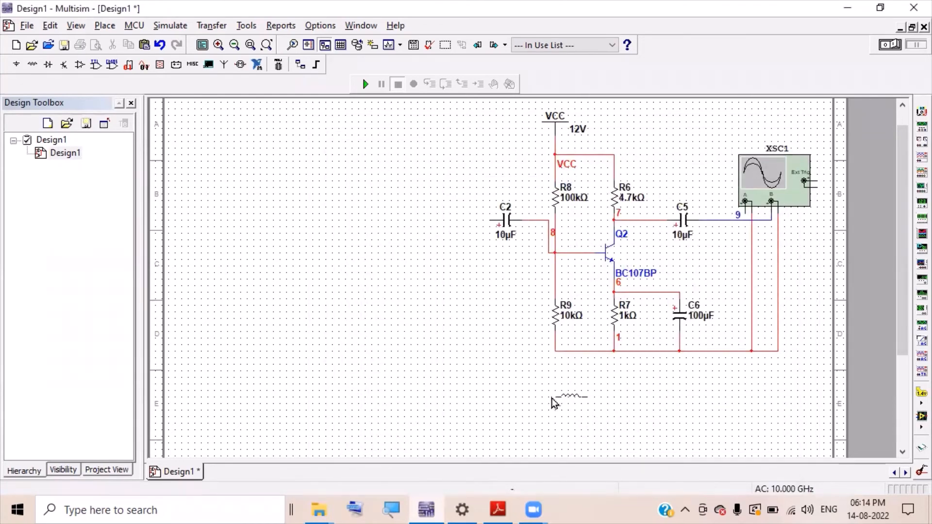
{"action": "left_click", "coordinate": [577, 396]}
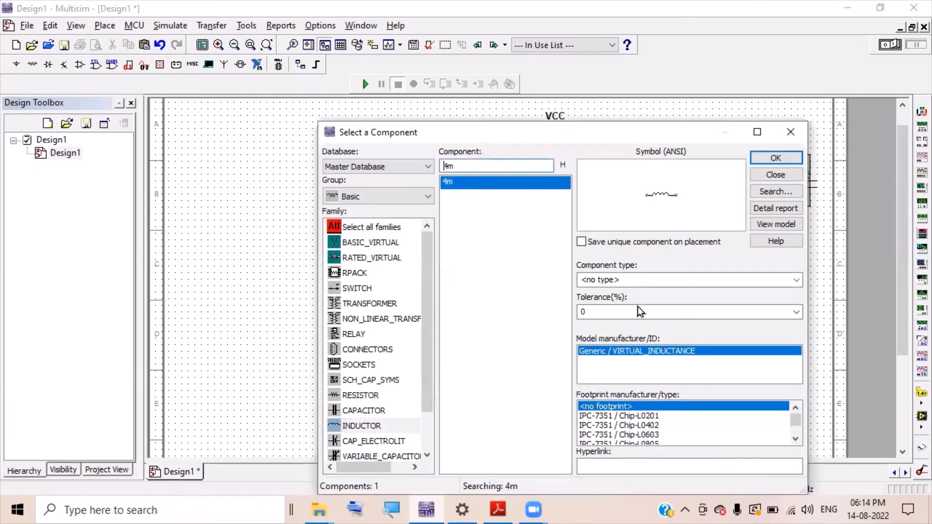
{"action": "left_click", "coordinate": [776, 159]}
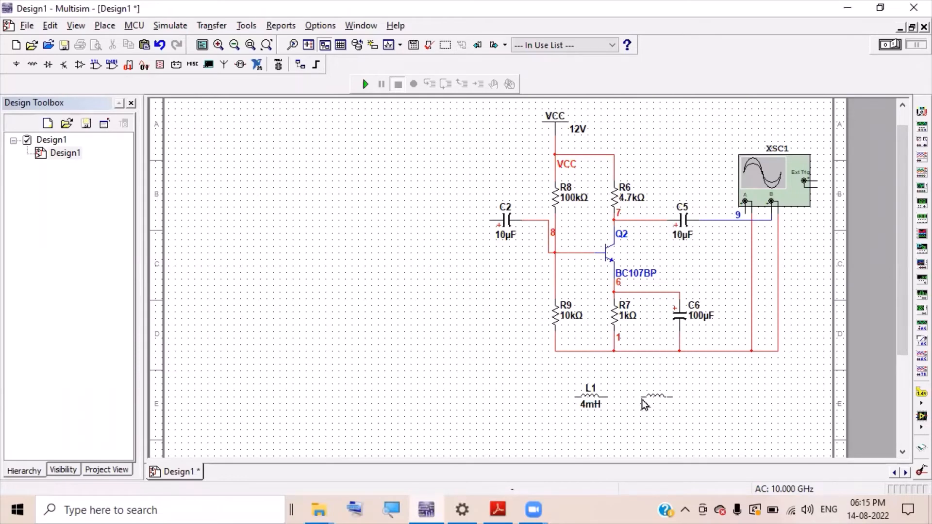
{"action": "left_click", "coordinate": [643, 405]}
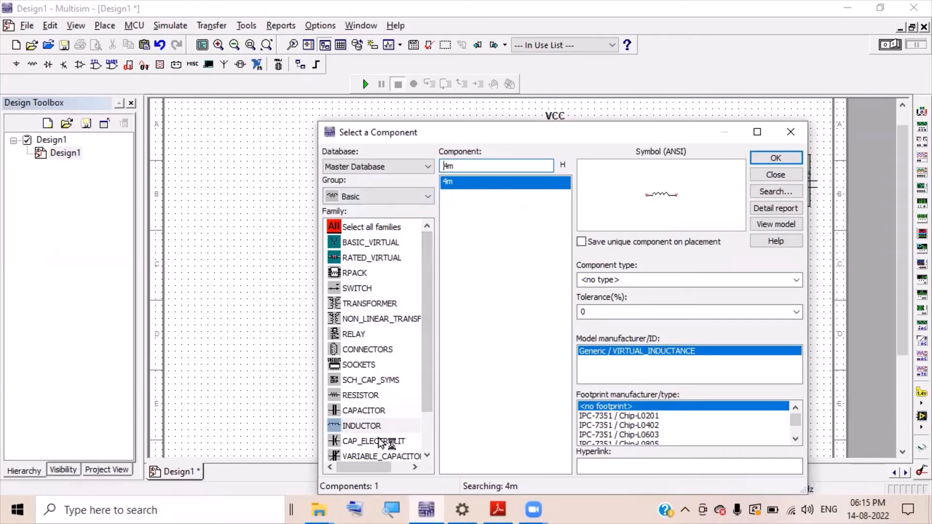
- Place a 0.01µF capacitor C1 below the inductors
{"action": "left_click", "coordinate": [380, 411]}
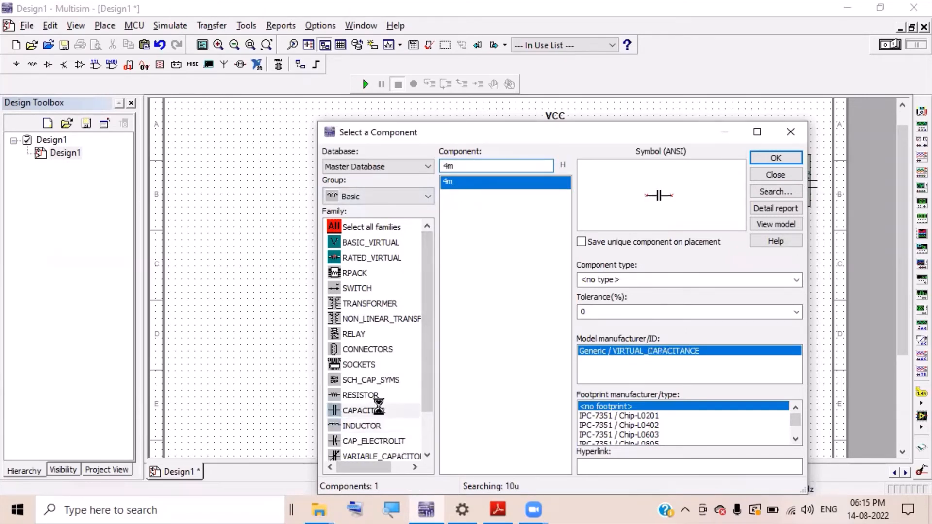
{"action": "double_click", "coordinate": [450, 165]}
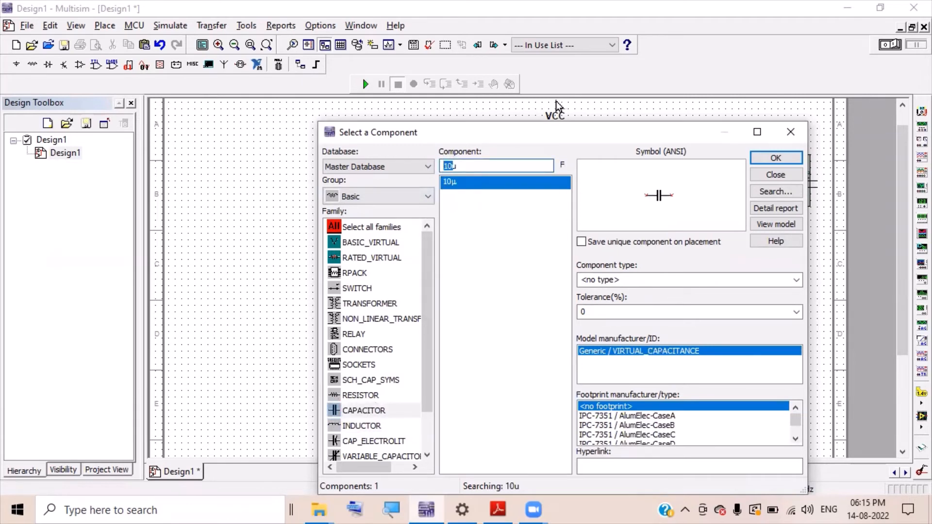
{"action": "type", "text": "0.01"}
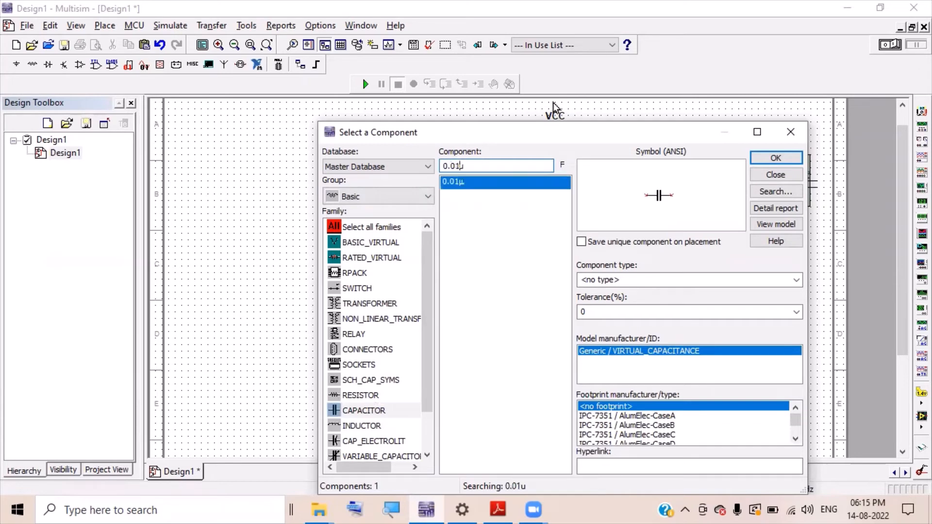
{"action": "double_click", "coordinate": [482, 182]}
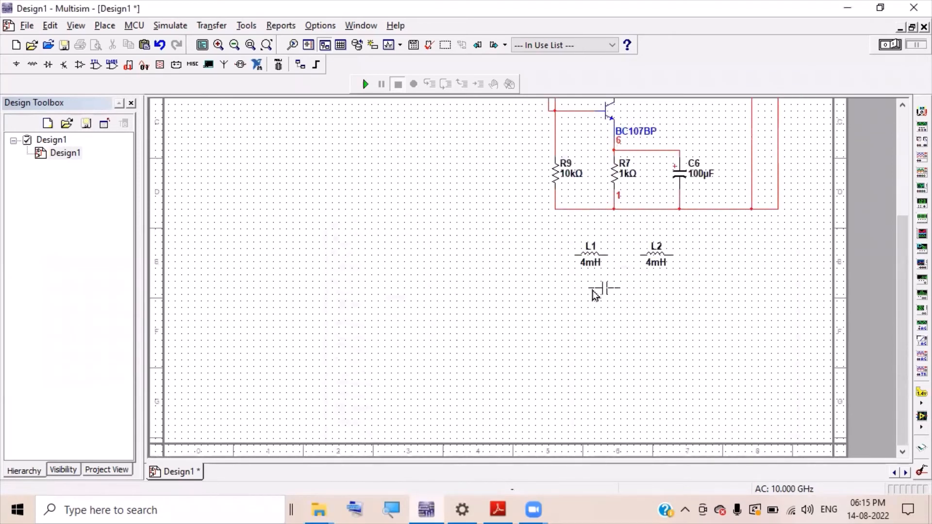
{"action": "left_click", "coordinate": [613, 299]}
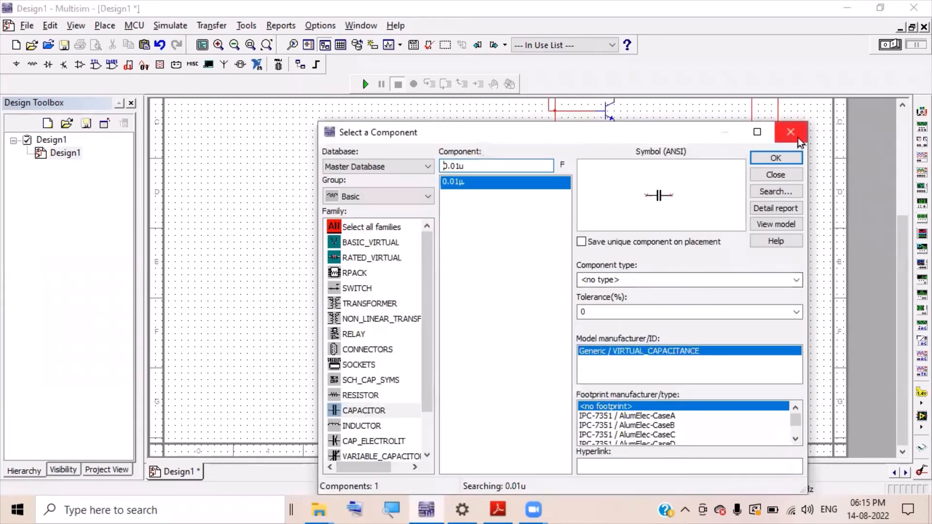
{"action": "left_click", "coordinate": [791, 132]}
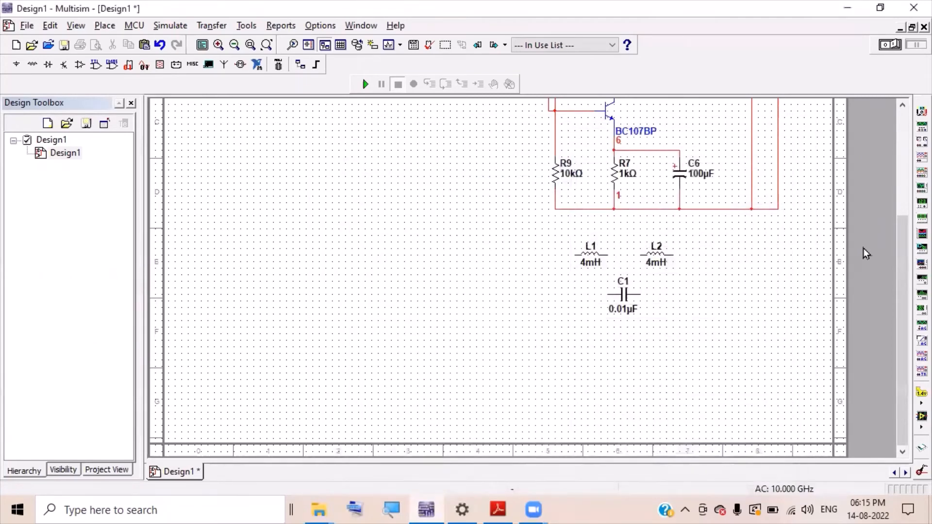
- Wire L1's right pin to L2, and L2's right pin around to C1's right terminal
{"action": "left_click_drag", "start_coordinate": [907, 308], "coordinate": [909, 225]}
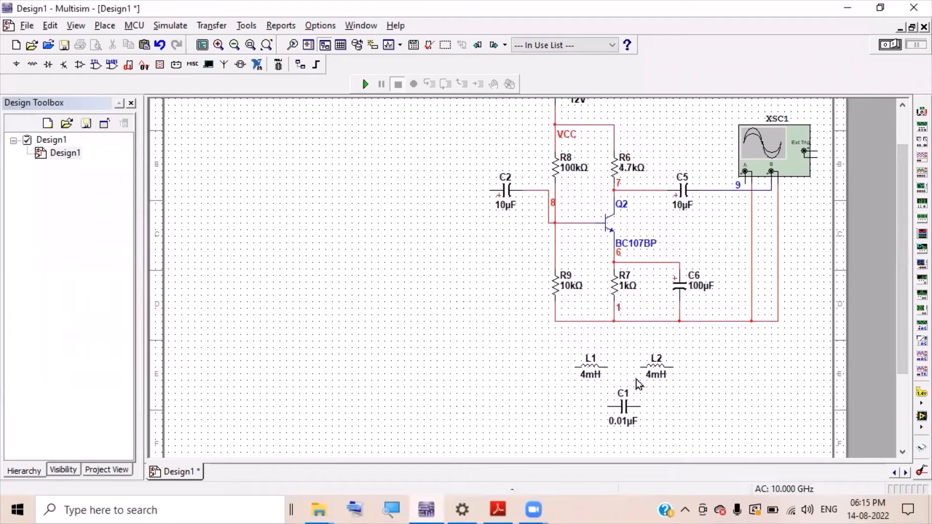
{"action": "left_click", "coordinate": [612, 366]}
{"action": "left_click", "coordinate": [641, 366]}
{"action": "left_click", "coordinate": [640, 368]}
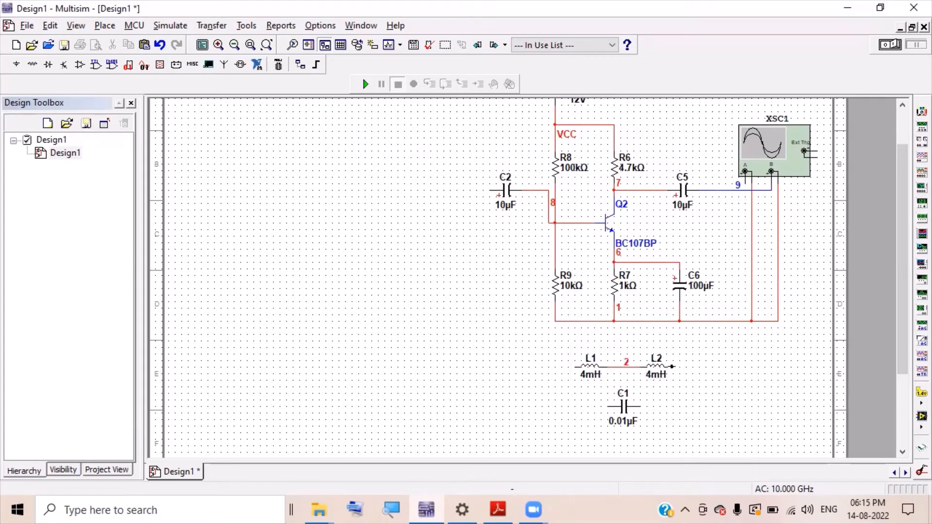
{"action": "left_click", "coordinate": [744, 412]}
{"action": "left_click", "coordinate": [639, 406]}
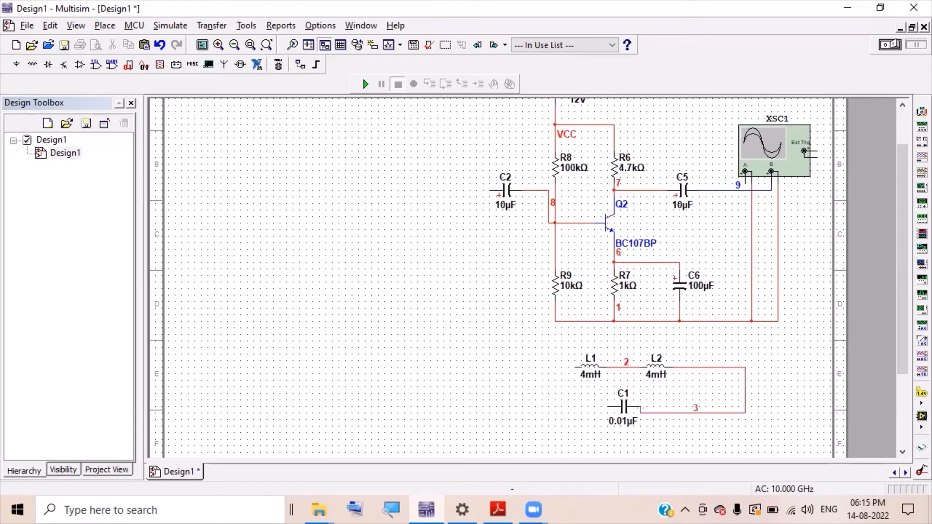
- Nudge C1 down, wire its left pin to L1, and join the L1–L2 node to the common line
{"action": "left_click", "coordinate": [623, 407]}
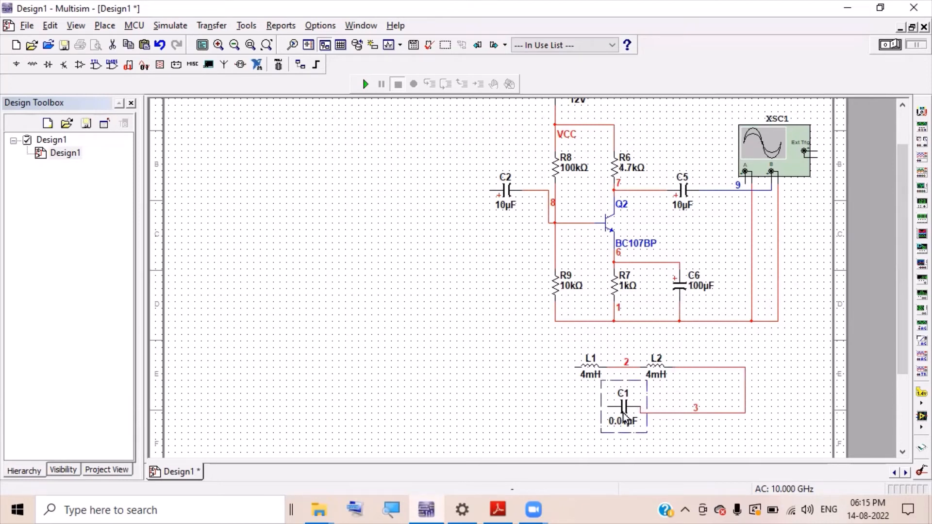
{"action": "key", "text": "Down"}
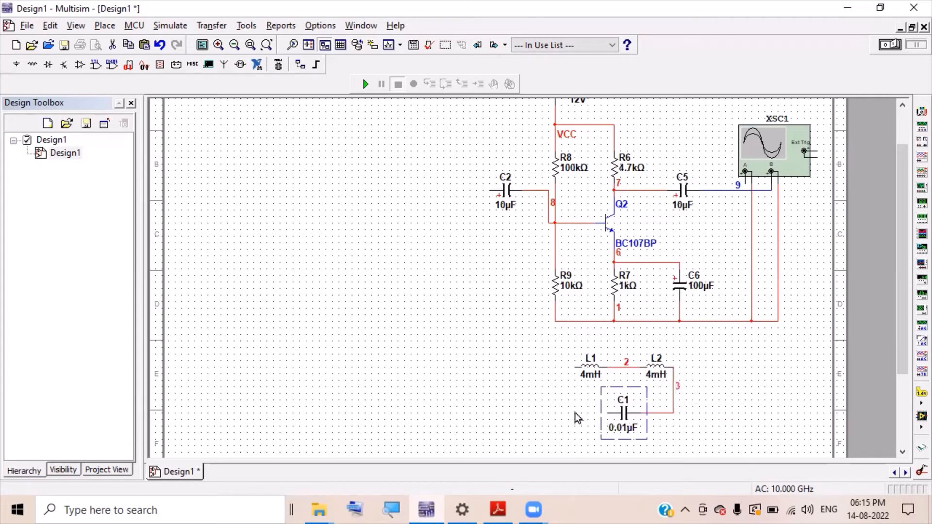
{"action": "left_click", "coordinate": [578, 418]}
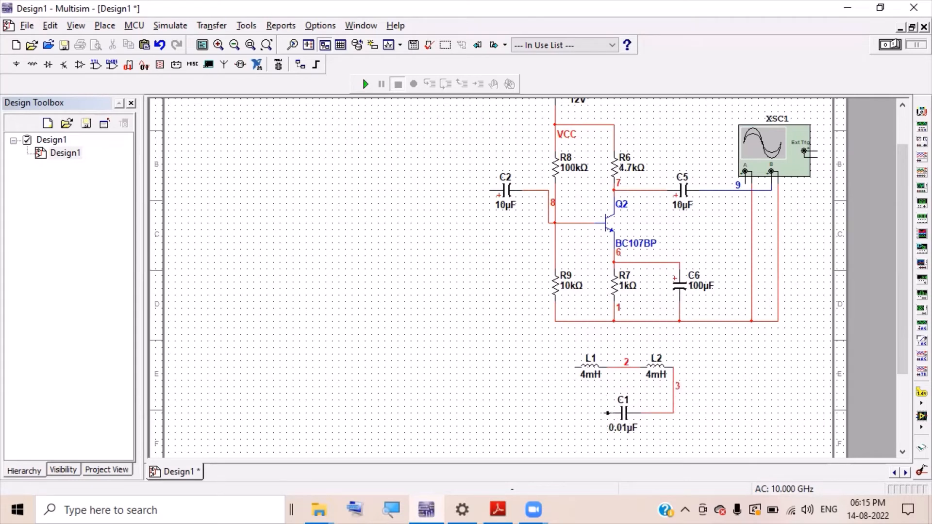
{"action": "left_click", "coordinate": [606, 413]}
{"action": "left_click", "coordinate": [574, 364]}
{"action": "left_click", "coordinate": [621, 363]}
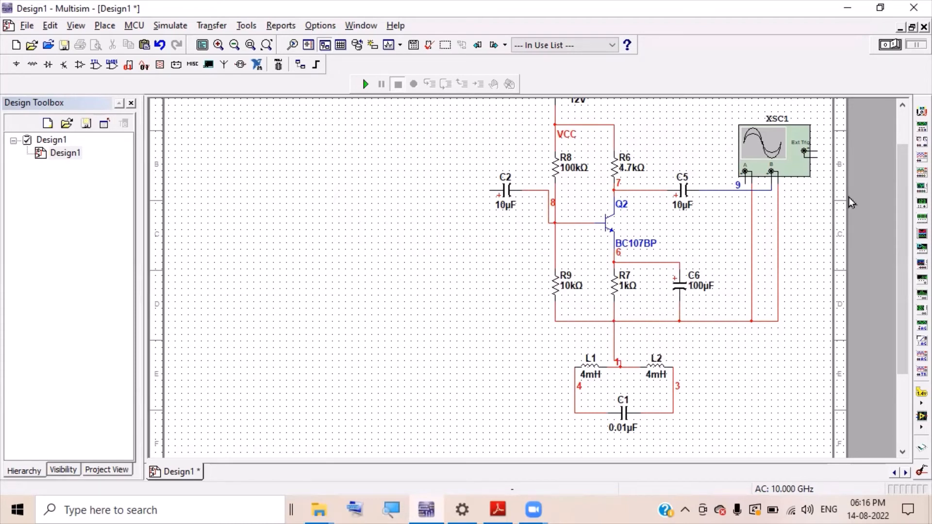
{"action": "left_click_drag", "start_coordinate": [901, 185], "coordinate": [898, 170]}
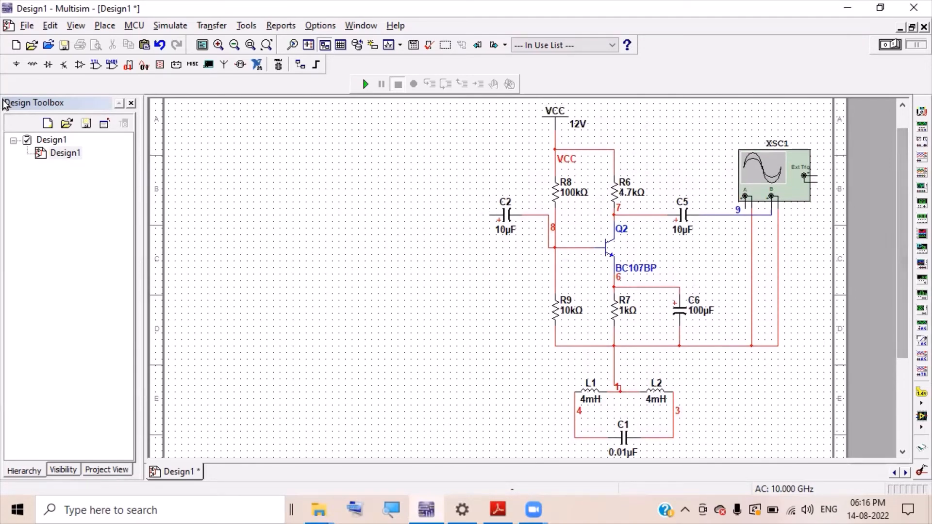
- Place a POWER_SOURCES GROUND symbol below the bottom rail and wire it to the rail
{"action": "left_click", "coordinate": [16, 66]}
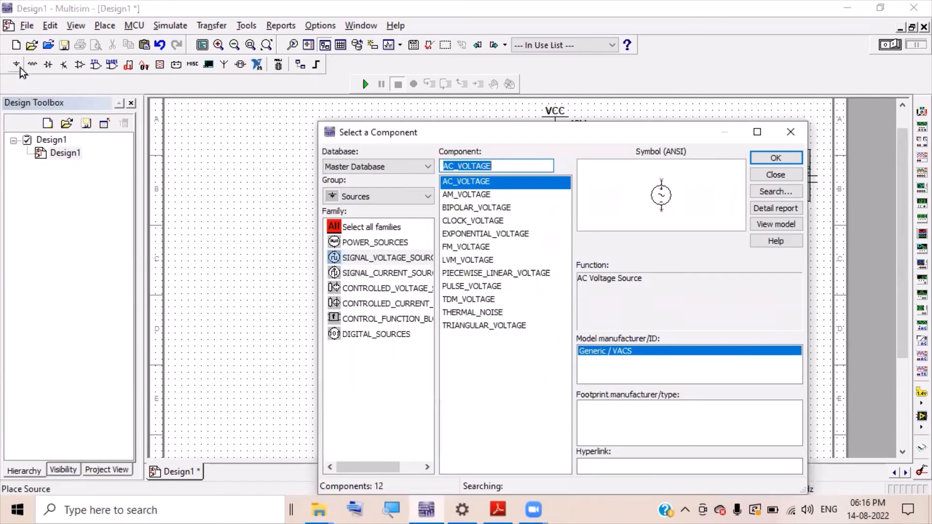
{"action": "left_click", "coordinate": [782, 136]}
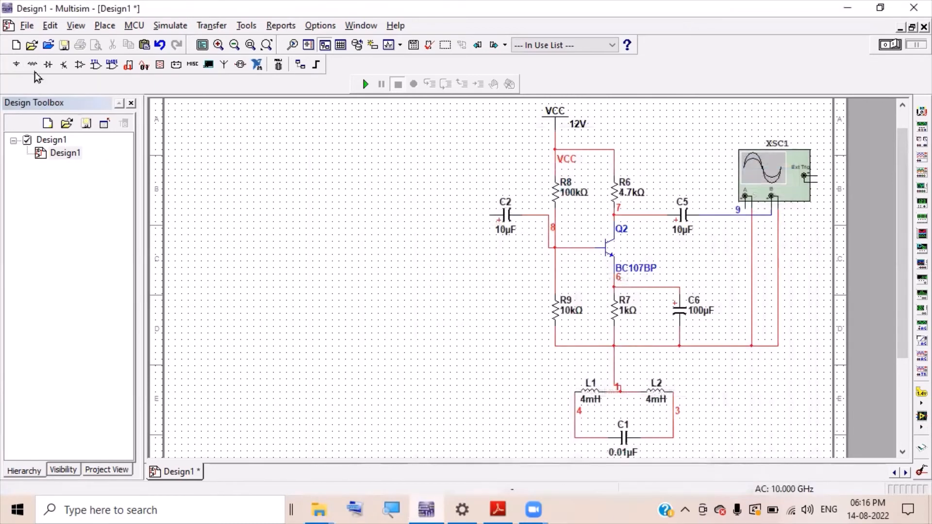
{"action": "left_click", "coordinate": [16, 65]}
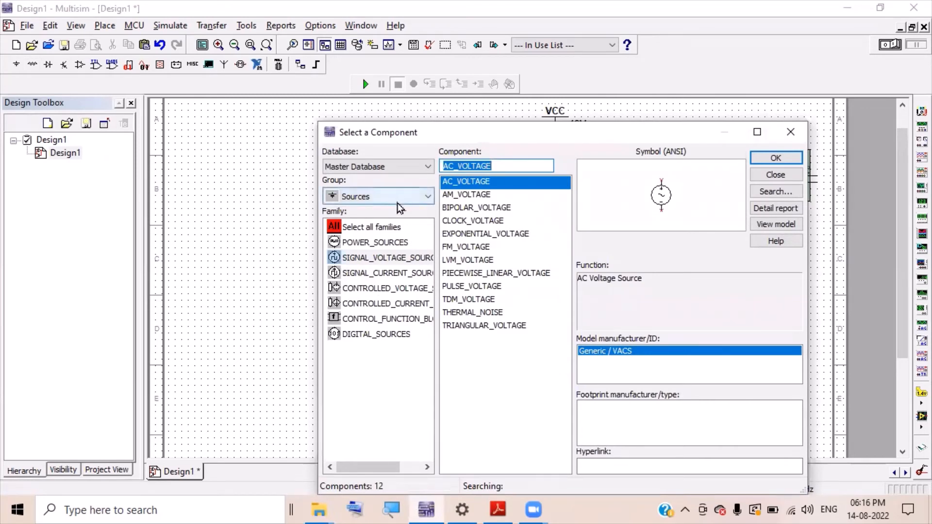
{"action": "left_click", "coordinate": [382, 242]}
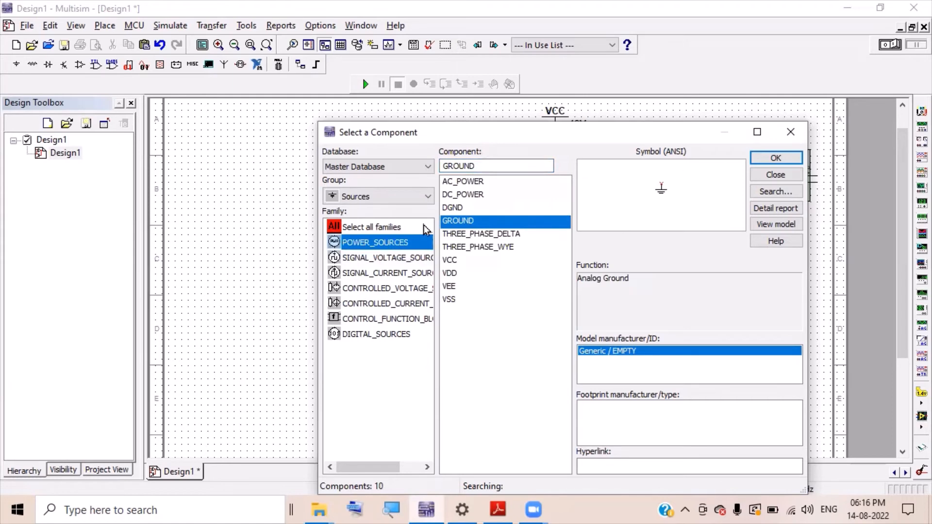
{"action": "left_click", "coordinate": [760, 161]}
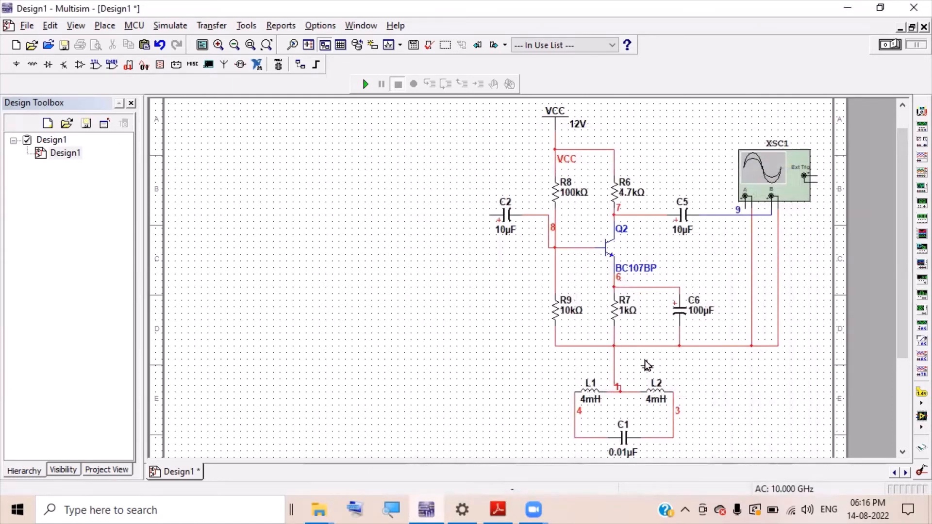
{"action": "key", "text": "Escape"}
{"action": "left_click", "coordinate": [794, 133]}
{"action": "left_click", "coordinate": [646, 369]}
{"action": "left_click", "coordinate": [639, 346]}
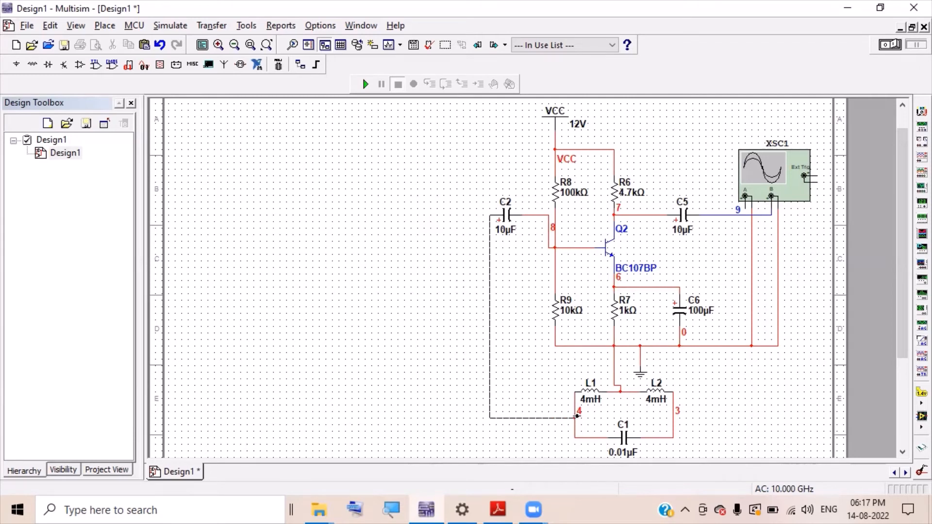
- Wire C2's input to node 4 and the output line after C5 to L2's right-hand node
{"action": "left_click", "coordinate": [574, 418]}
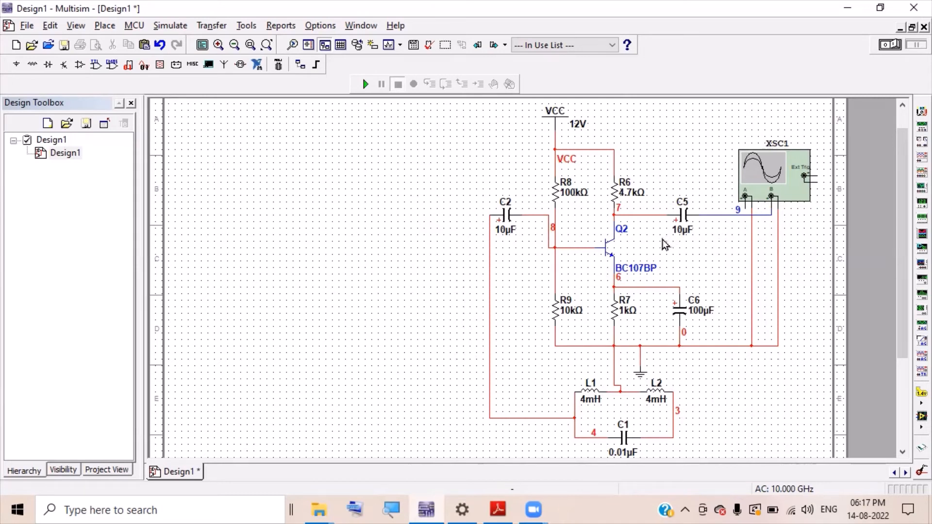
{"action": "left_click", "coordinate": [724, 214]}
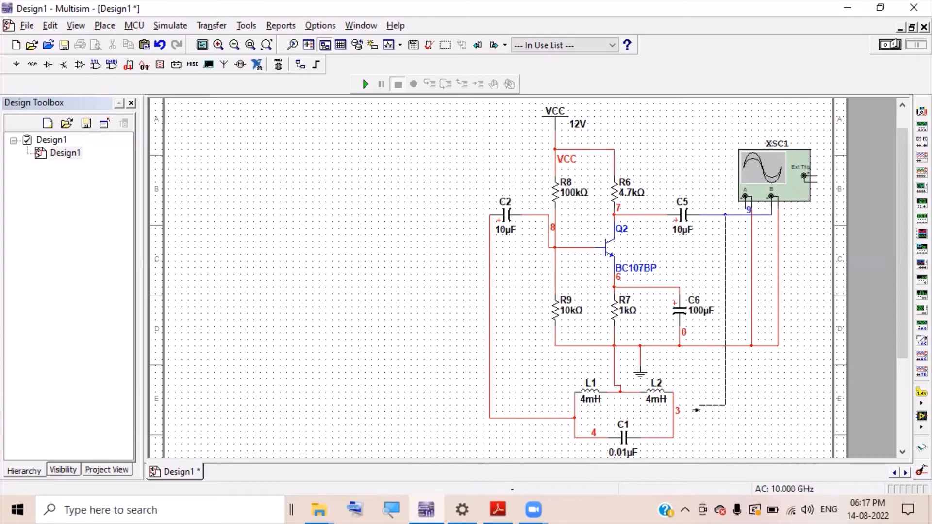
{"action": "left_click", "coordinate": [674, 419]}
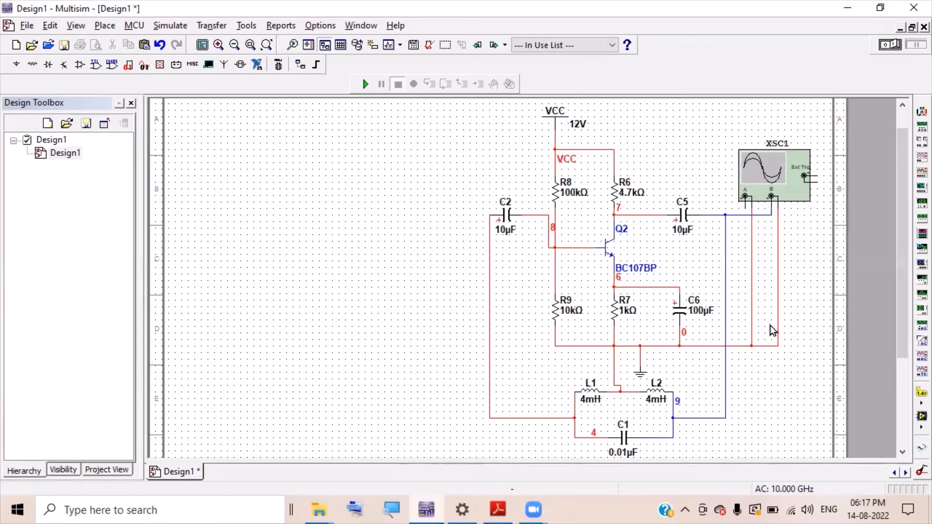
- Run the simulation with XSC1 open, set the timebase to 50 us/Div, and rerun to freeze the trace
{"action": "left_click", "coordinate": [365, 85]}
{"action": "double_click", "coordinate": [768, 184]}
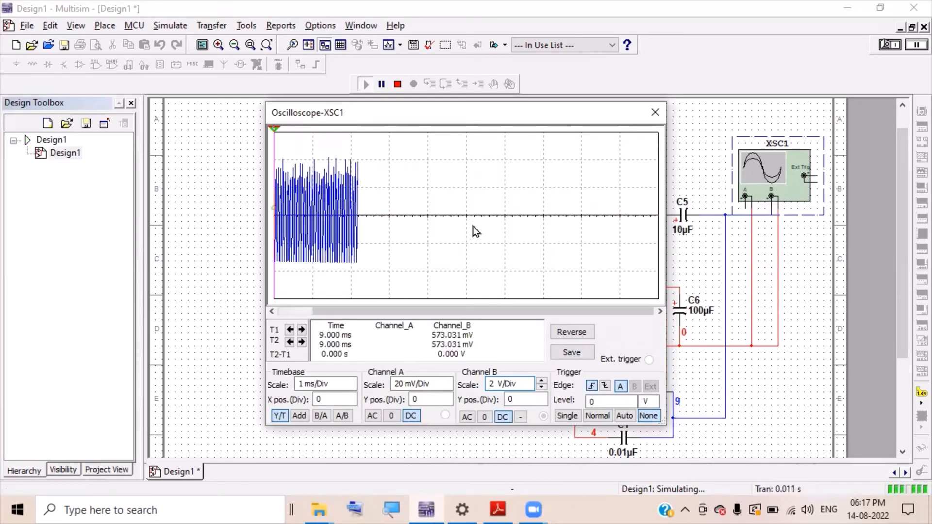
{"action": "left_click", "coordinate": [398, 87]}
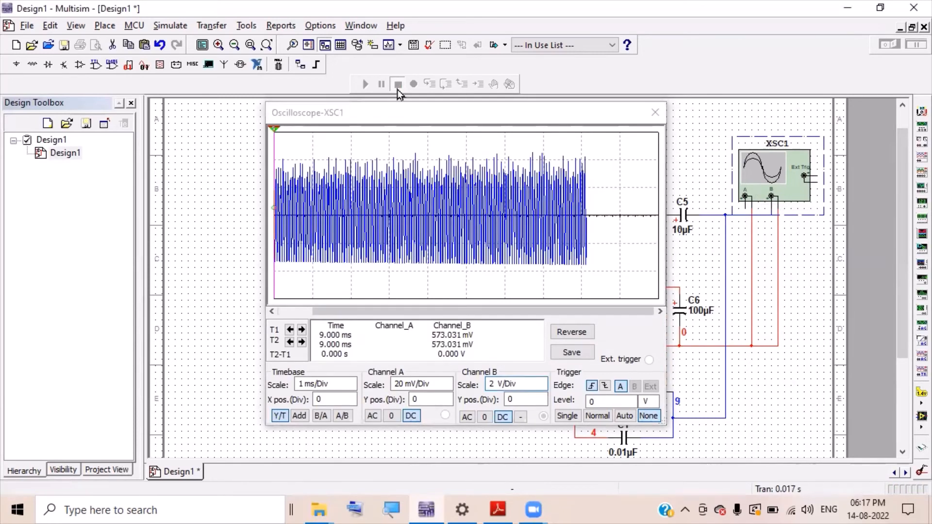
{"action": "left_click", "coordinate": [345, 384]}
{"action": "left_click", "coordinate": [351, 388]}
{"action": "left_click", "coordinate": [351, 388]}
{"action": "left_click", "coordinate": [351, 388]}
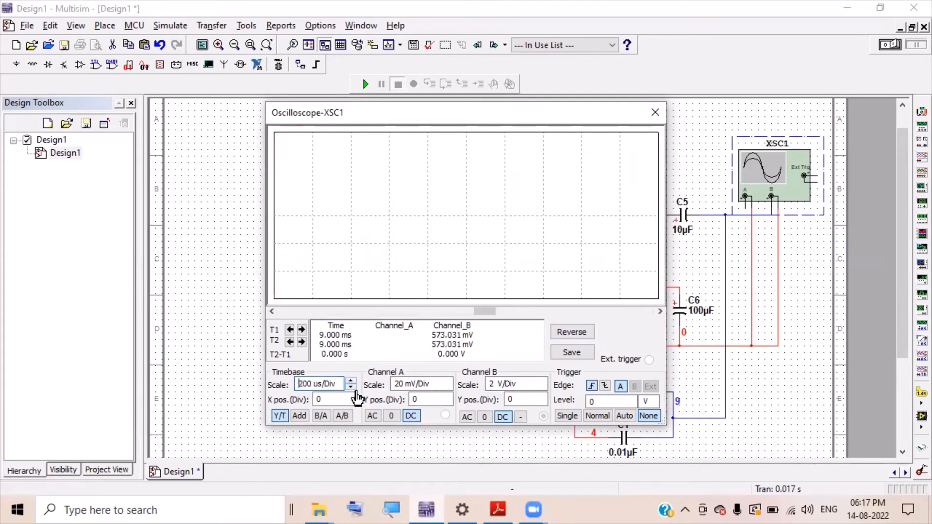
{"action": "left_click", "coordinate": [351, 388]}
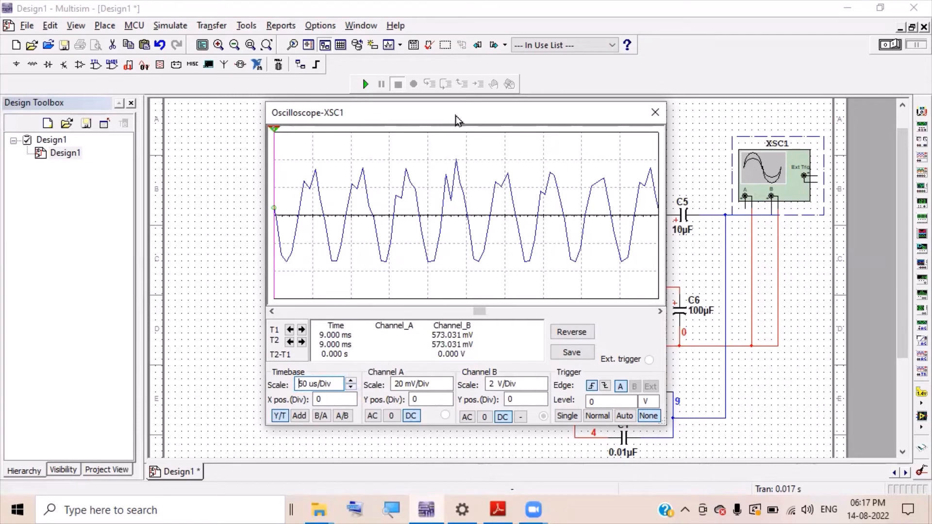
{"action": "left_click", "coordinate": [369, 91]}
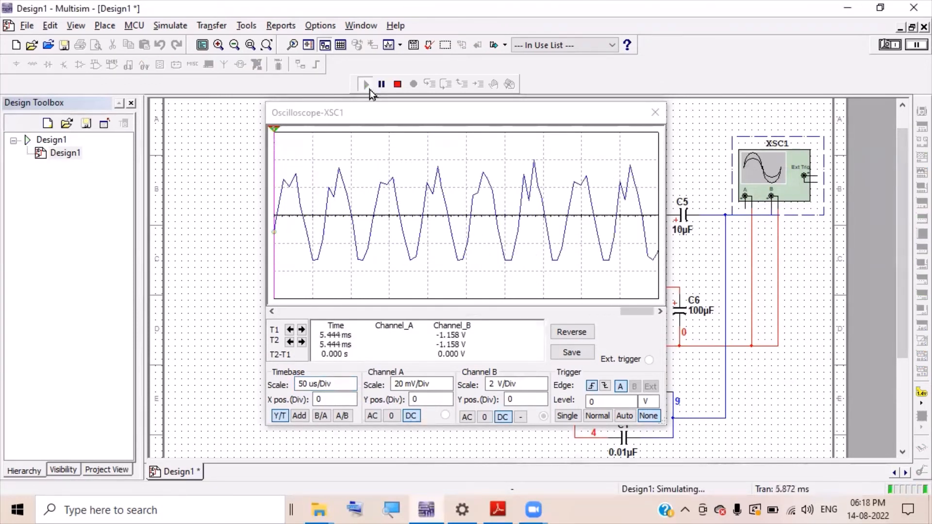
{"action": "left_click", "coordinate": [398, 85]}
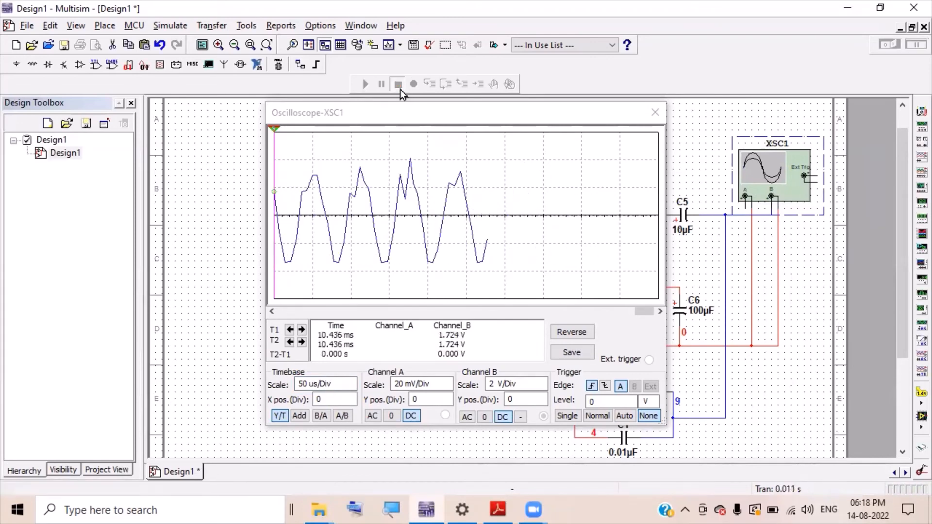
{"action": "left_click", "coordinate": [435, 124]}
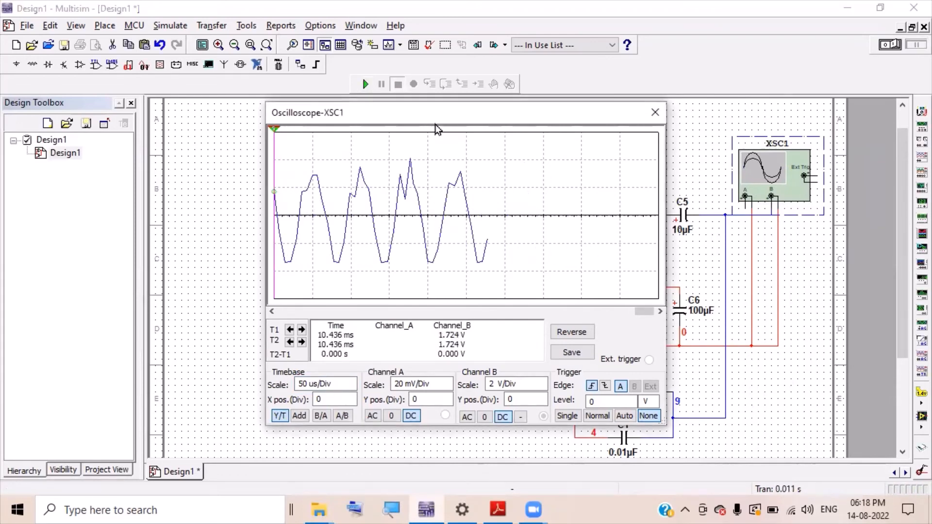
{"action": "left_click_drag", "start_coordinate": [435, 124], "coordinate": [482, 166]}
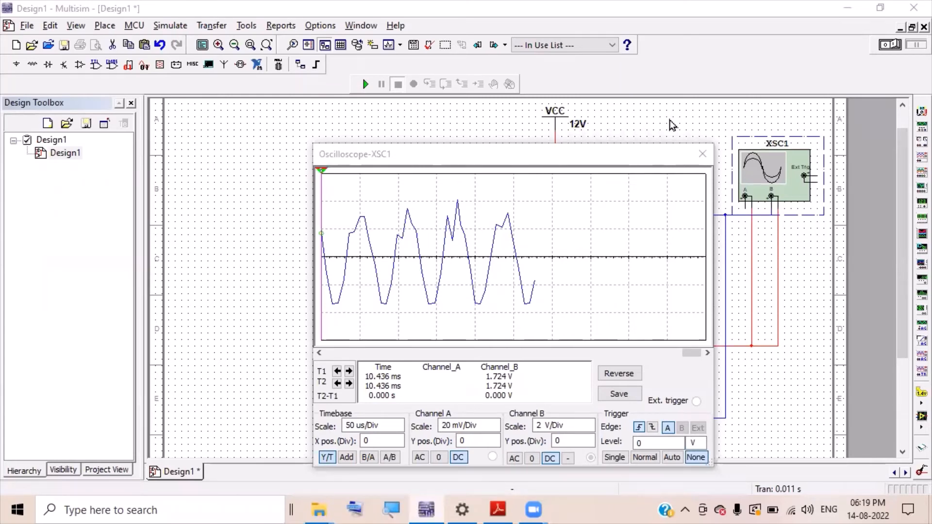
- Delete C1 and add a copied 4mH inductor L3 wired between nets 4 and 9
{"action": "left_click", "coordinate": [702, 154]}
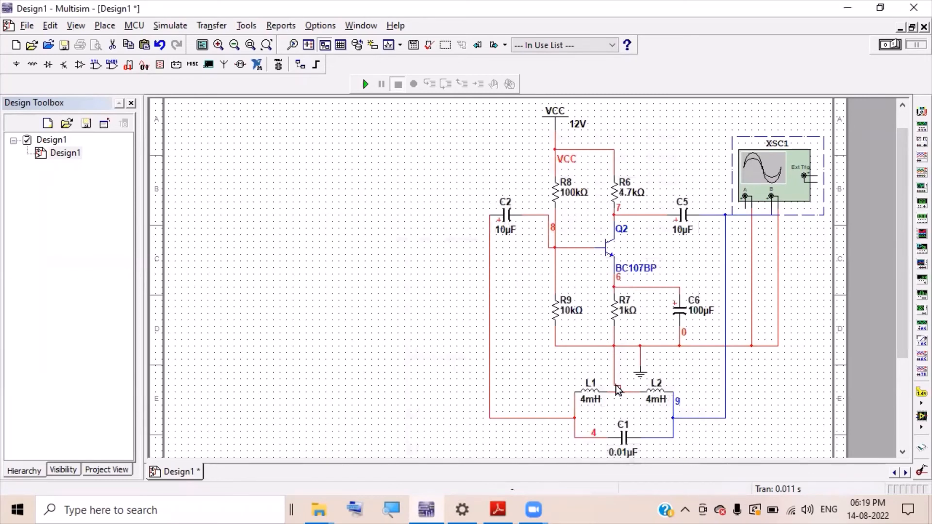
{"action": "left_click", "coordinate": [623, 435]}
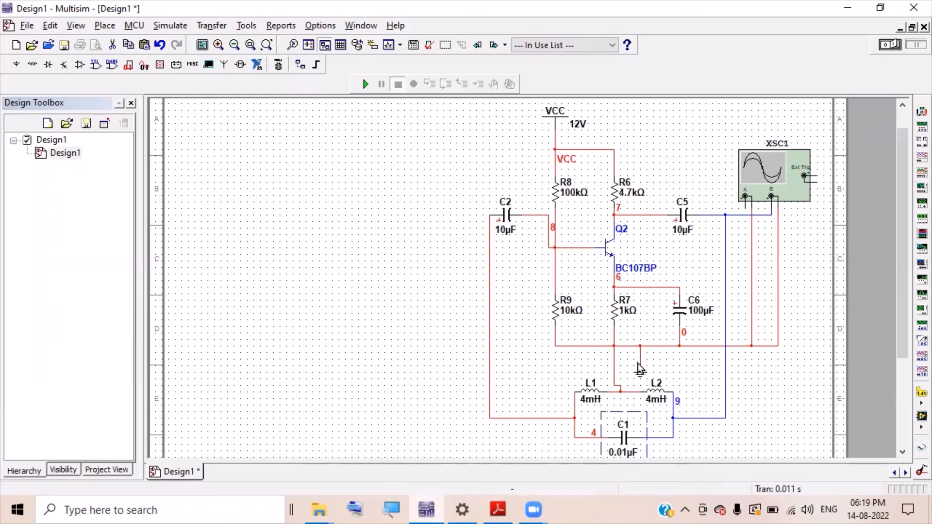
{"action": "key", "text": "Delete"}
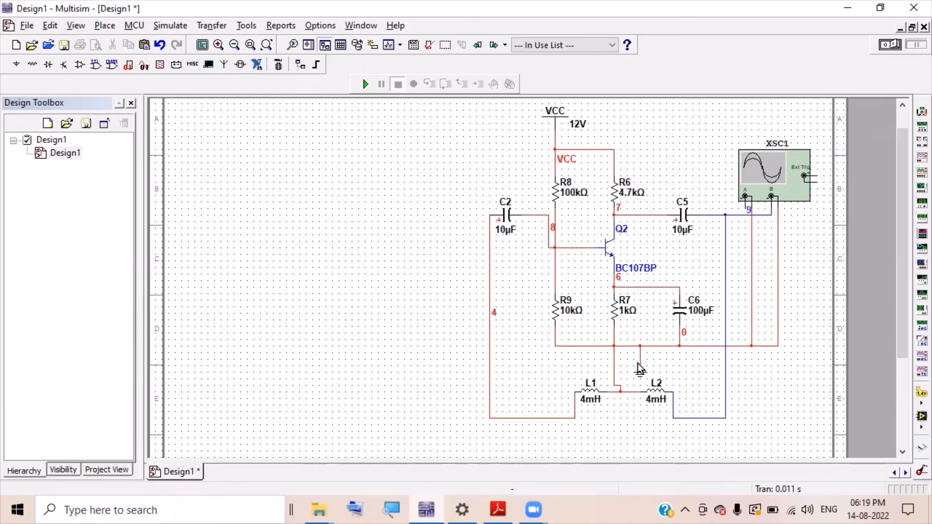
{"action": "left_click", "coordinate": [590, 399]}
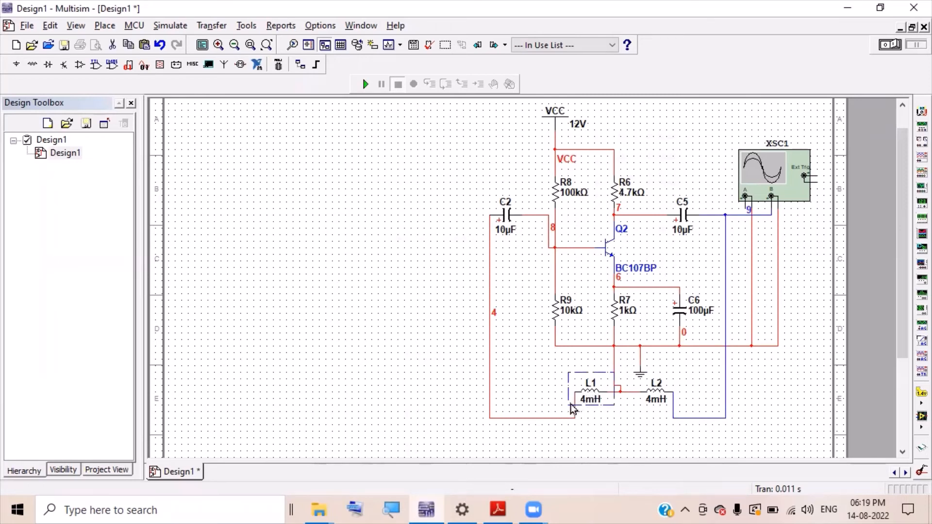
{"action": "left_click_drag", "start_coordinate": [571, 404], "coordinate": [626, 305]}
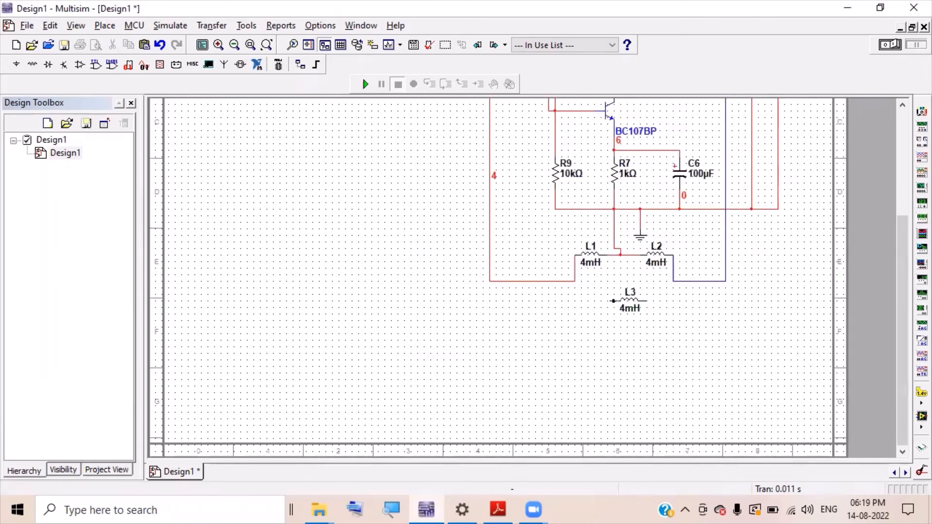
{"action": "left_click", "coordinate": [576, 280]}
{"action": "left_click", "coordinate": [673, 281]}
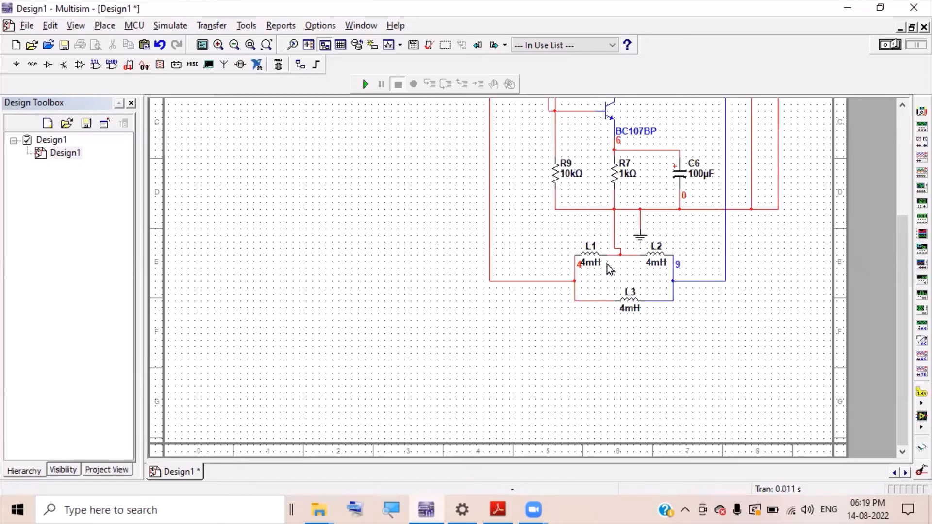
- Delete the old inductors L1 and L2
{"action": "left_click", "coordinate": [593, 259]}
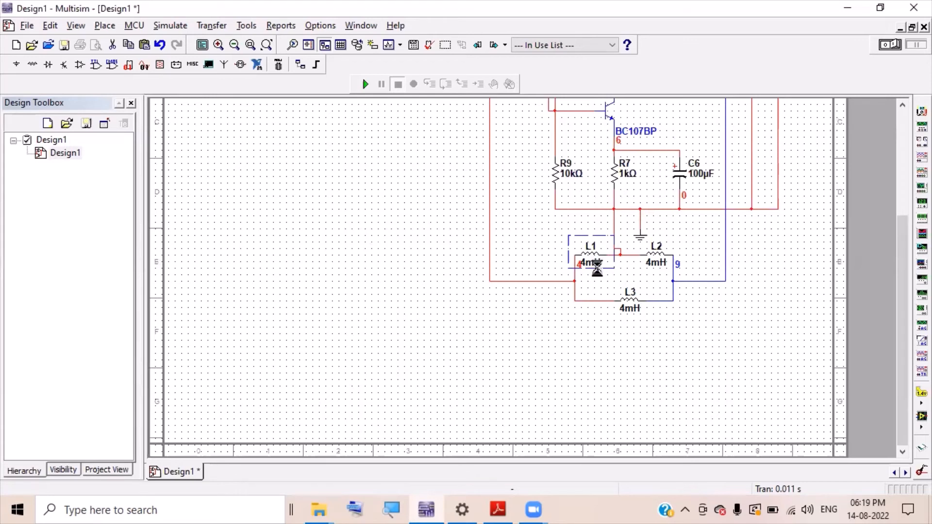
{"action": "key", "text": "Delete"}
{"action": "left_click", "coordinate": [654, 257]}
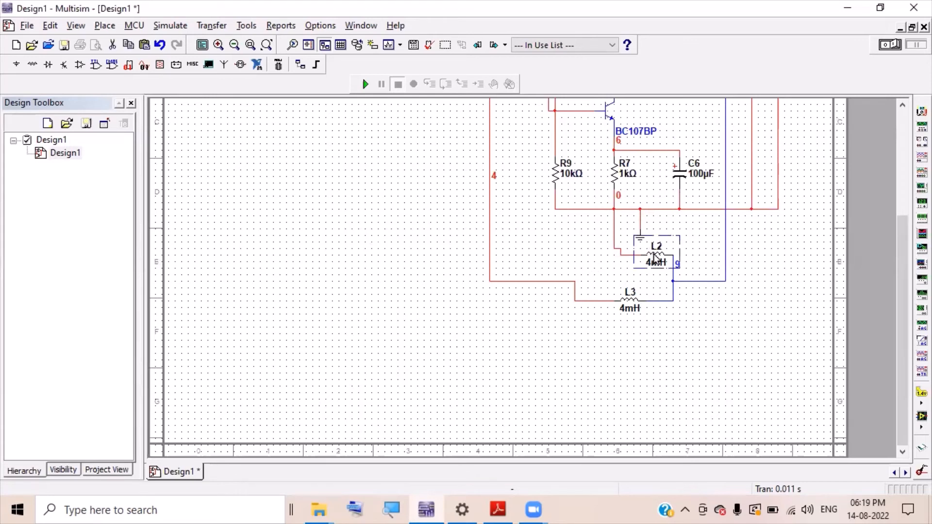
{"action": "key", "text": "Delete"}
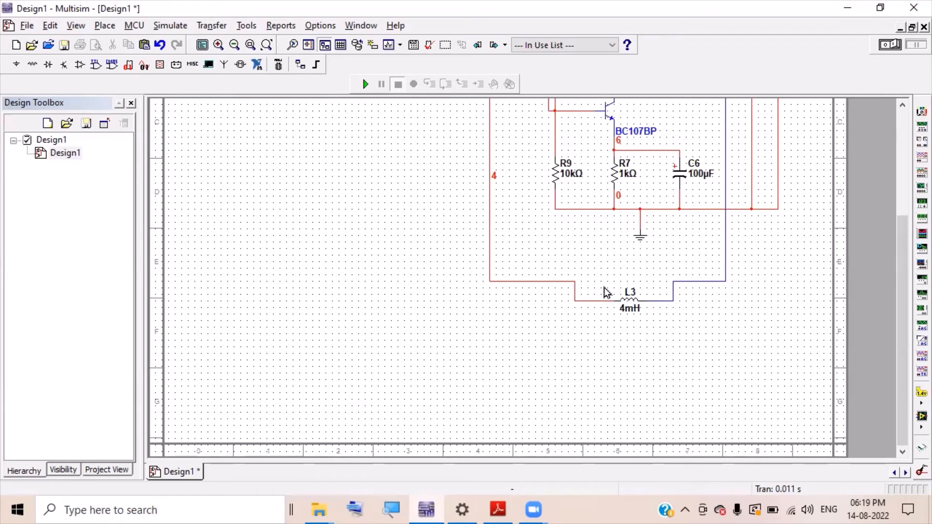
- Place two 0.033µF capacitors, C1 and C3, above L3
{"action": "left_click", "coordinate": [33, 65]}
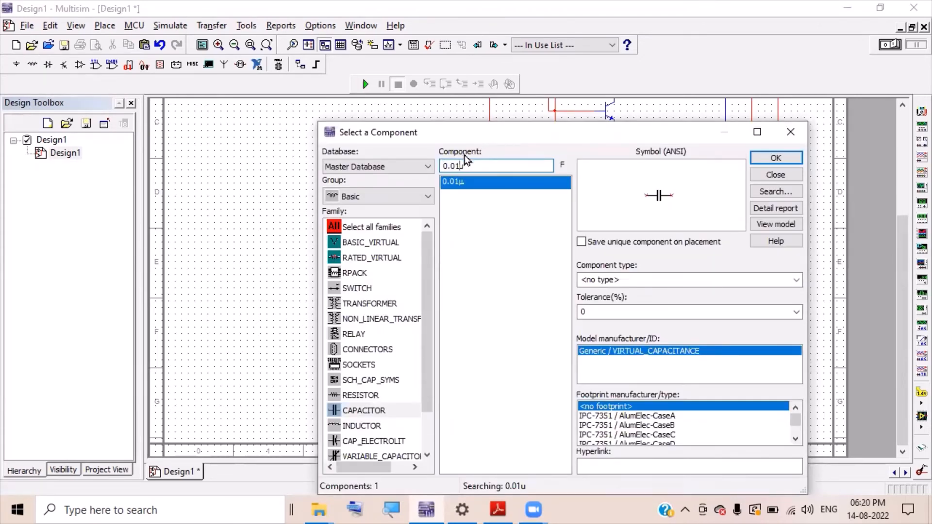
{"action": "key", "text": "BackSpace"}
{"action": "type", "text": "2"}
{"action": "key", "text": "BackSpace"}
{"action": "type", "text": "33"}
{"action": "double_click", "coordinate": [465, 182]}
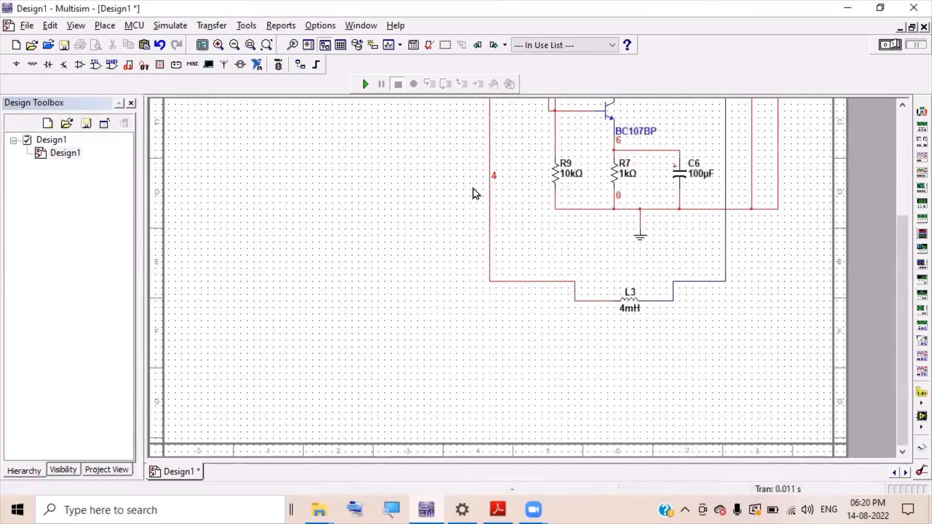
{"action": "left_click", "coordinate": [581, 263]}
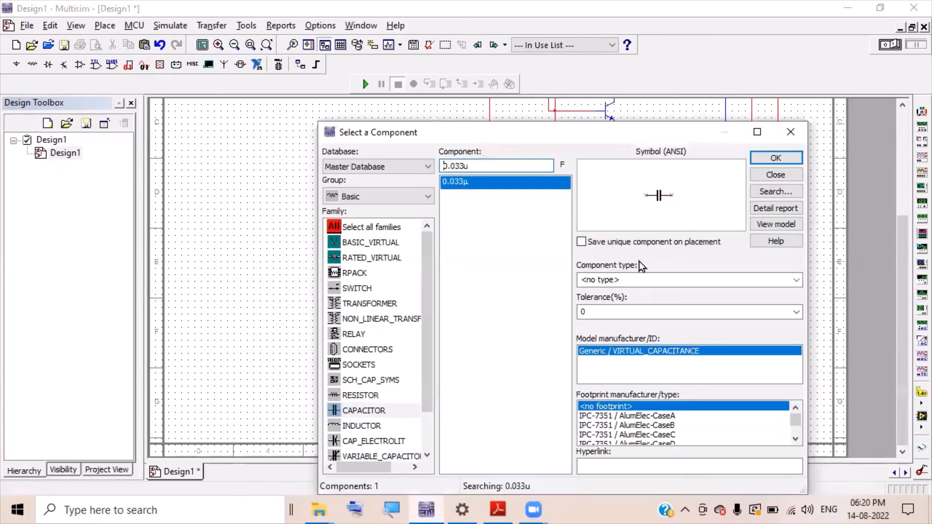
{"action": "left_click", "coordinate": [776, 160]}
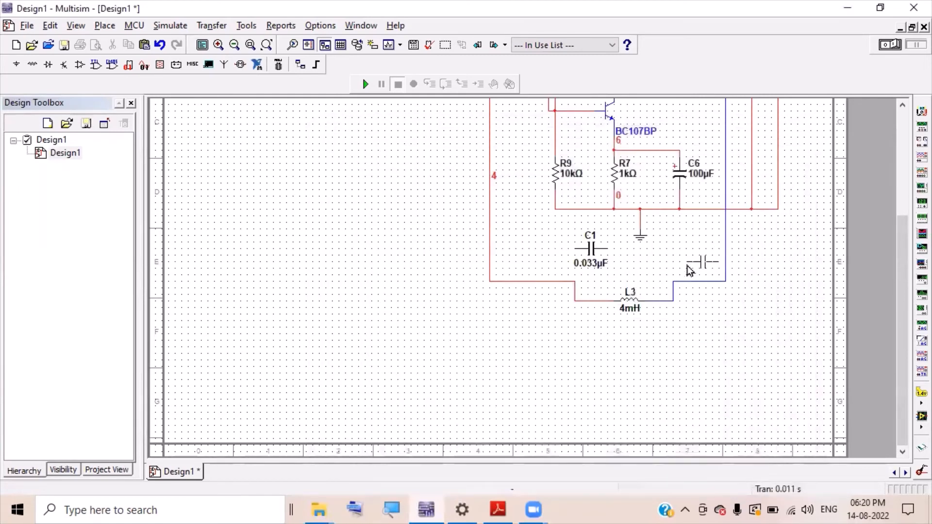
{"action": "left_click", "coordinate": [646, 260]}
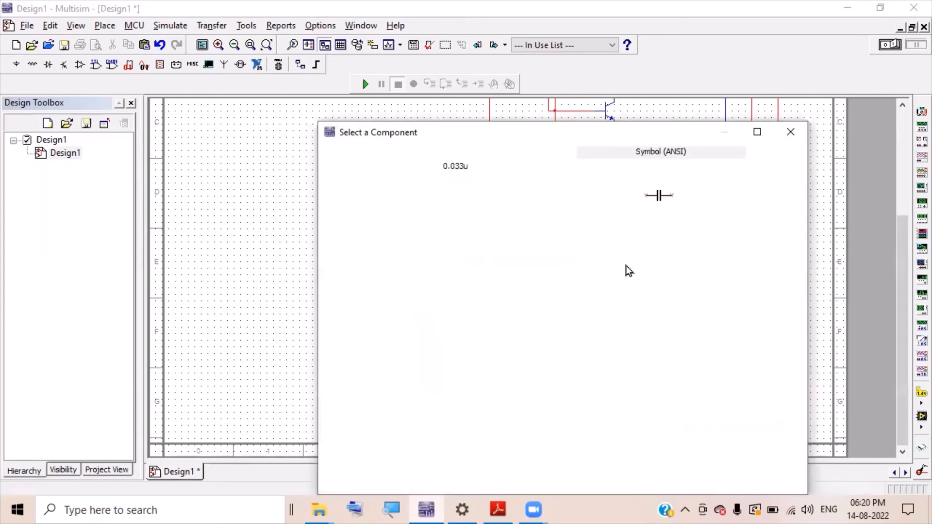
{"action": "left_click", "coordinate": [791, 131]}
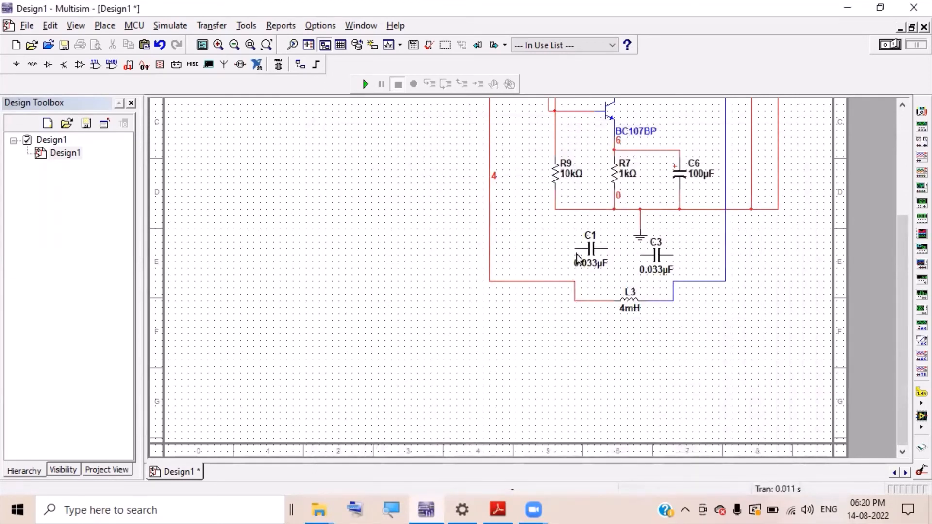
- Wire C1 and C3 in series, with C3's right pin on net 9 and C1's left on net 4
{"action": "left_click", "coordinate": [591, 250]}
{"action": "left_click_drag", "start_coordinate": [590, 251], "coordinate": [591, 258]}
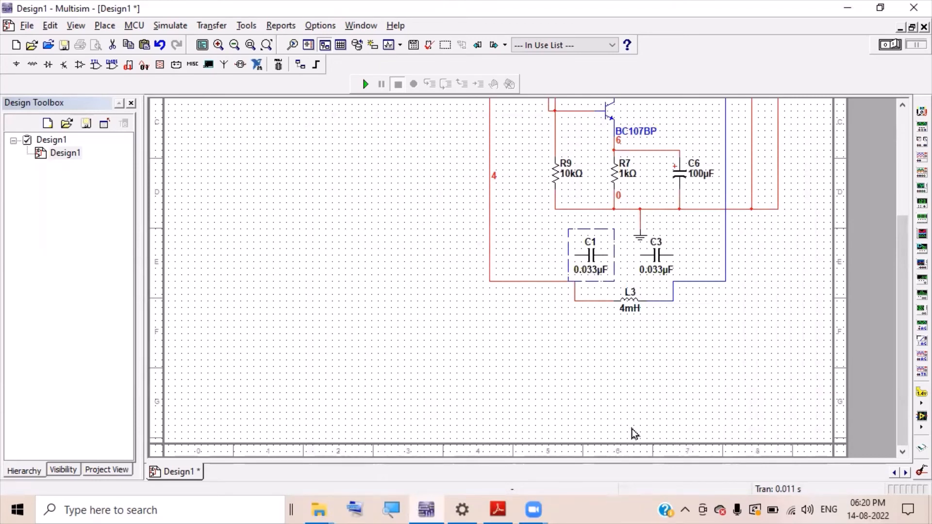
{"action": "left_click", "coordinate": [669, 381]}
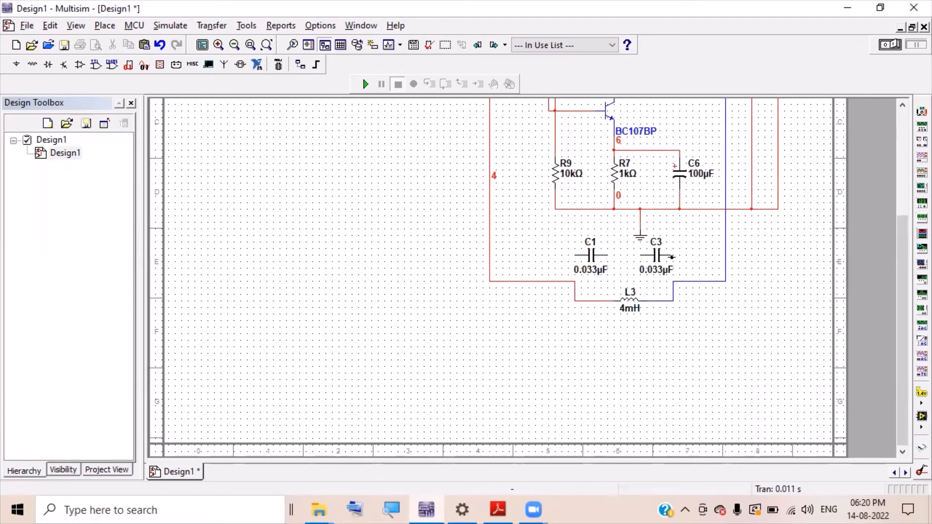
{"action": "left_click", "coordinate": [672, 257]}
{"action": "left_click", "coordinate": [674, 281]}
{"action": "left_click", "coordinate": [607, 255]}
{"action": "left_click", "coordinate": [640, 253]}
{"action": "left_click", "coordinate": [572, 255]}
{"action": "left_click", "coordinate": [578, 281]}
{"action": "left_click", "coordinate": [577, 281]}
{"action": "left_click", "coordinate": [595, 258]}
{"action": "left_click_drag", "start_coordinate": [594, 257], "coordinate": [601, 258]}
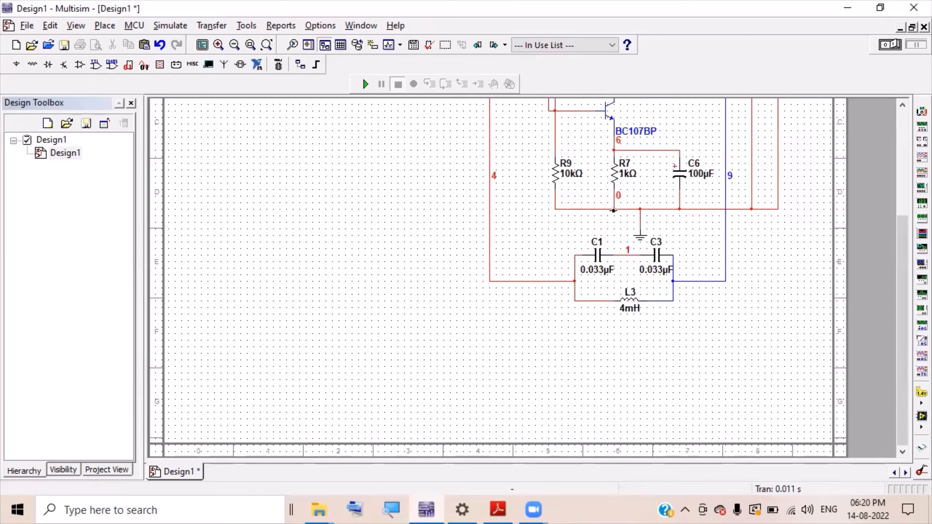
- Tie the C1–C3 midpoint to the ground junction below R7
{"action": "left_click", "coordinate": [613, 210]}
{"action": "left_click", "coordinate": [625, 255]}
{"action": "left_click_drag", "start_coordinate": [901, 239], "coordinate": [908, 160]}
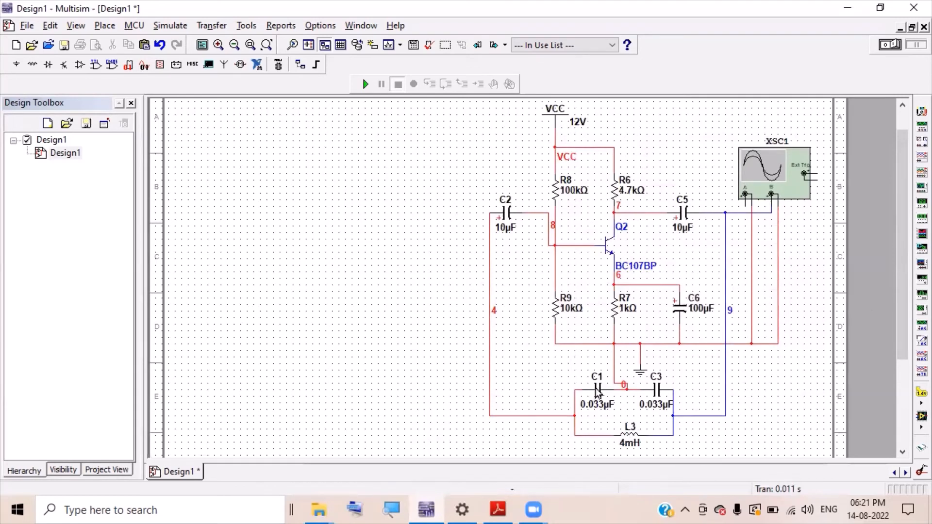
- Simulate with XSC1 open, set channels A and B to AC coupling, then close the scope
{"action": "left_click", "coordinate": [365, 86]}
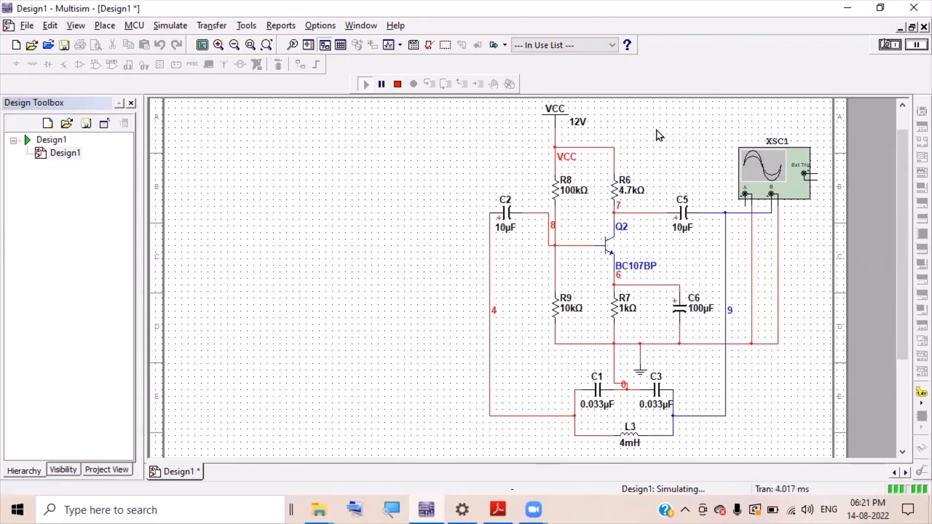
{"action": "double_click", "coordinate": [756, 172]}
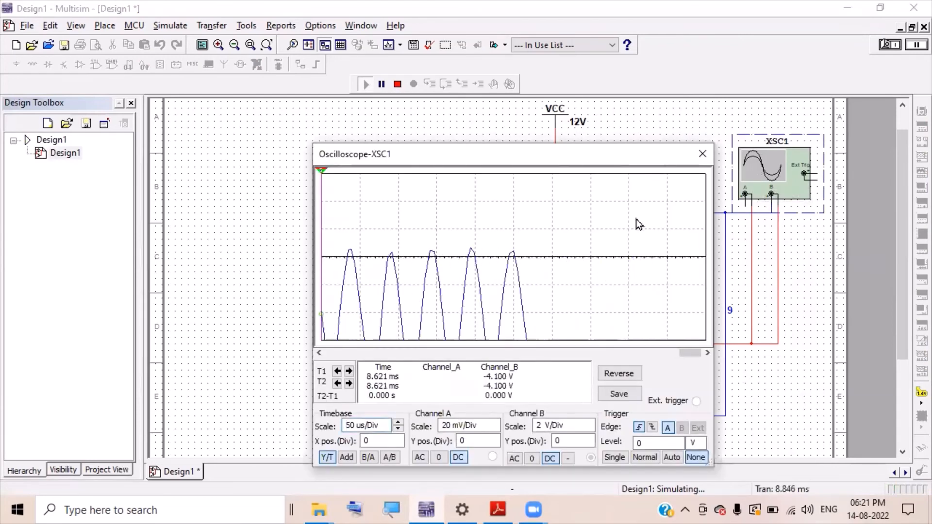
{"action": "left_click", "coordinate": [398, 84]}
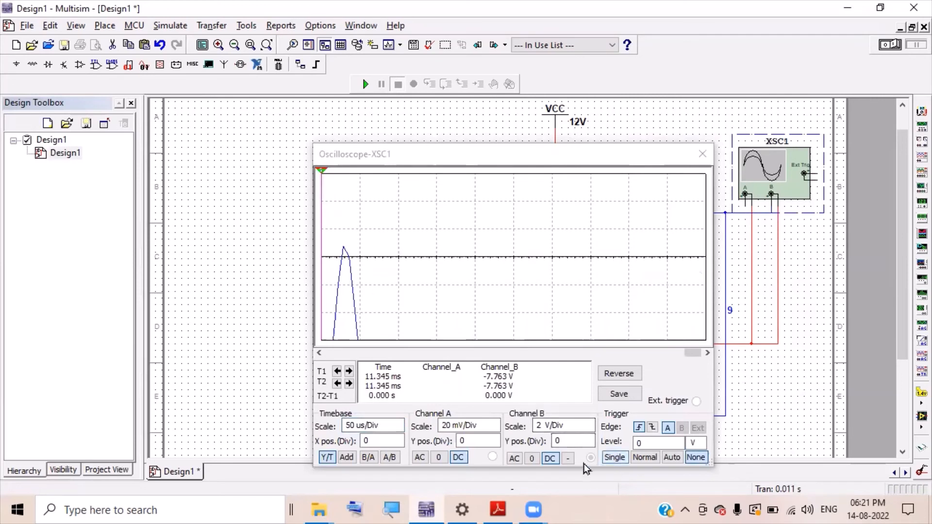
{"action": "left_click", "coordinate": [514, 458]}
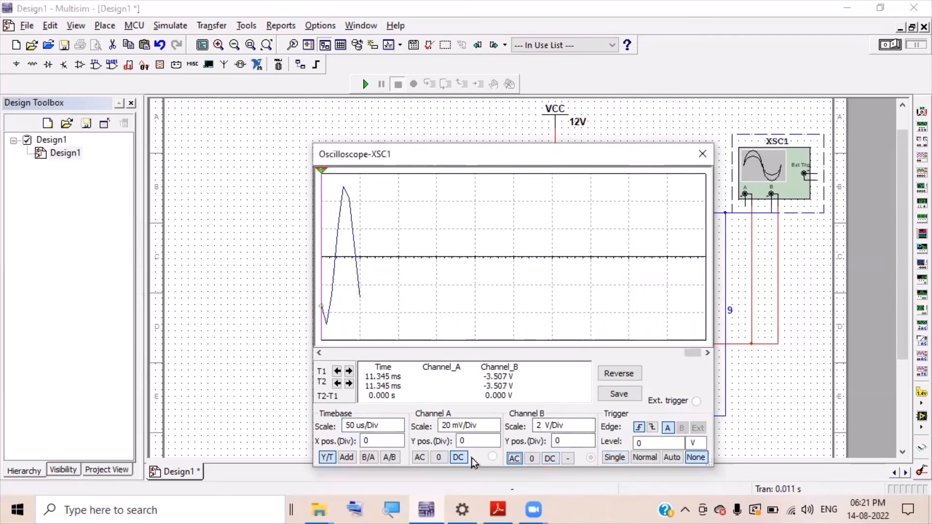
{"action": "left_click", "coordinate": [419, 458]}
{"action": "left_click_drag", "start_coordinate": [686, 353], "coordinate": [647, 353]}
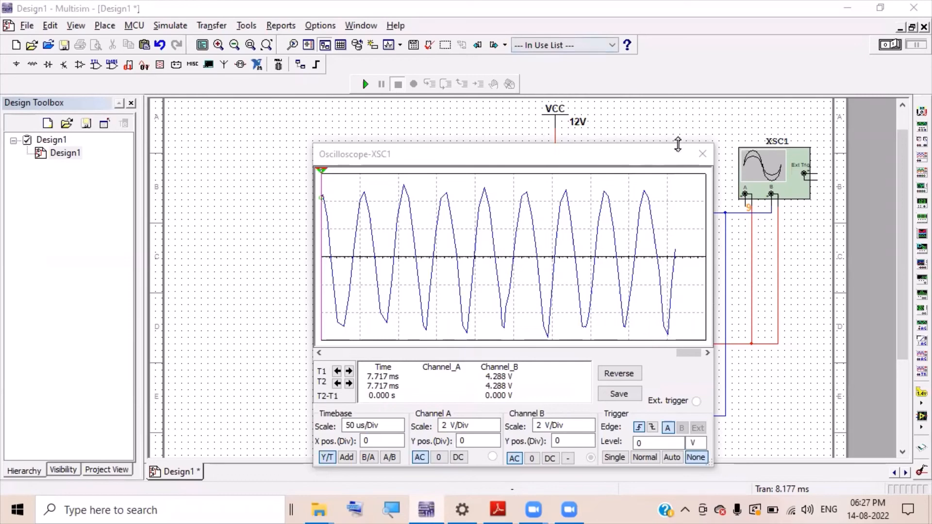
{"action": "left_click", "coordinate": [701, 154]}
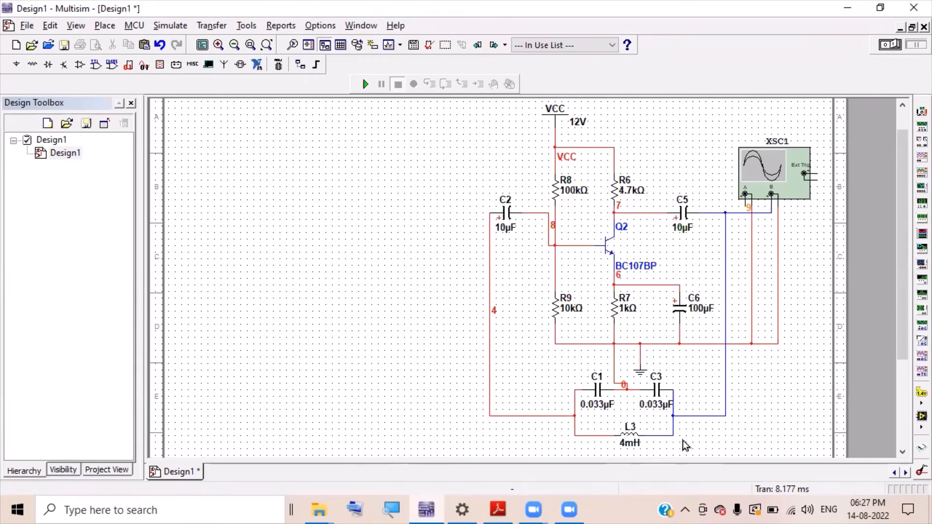
- Delete the C1, C3 and L3 tank network with its wires
{"action": "scroll", "coordinate": [648, 442], "scroll_direction": "down", "scroll_amount": 1}
{"action": "scroll", "coordinate": [648, 442], "scroll_direction": "down", "scroll_amount": 4}
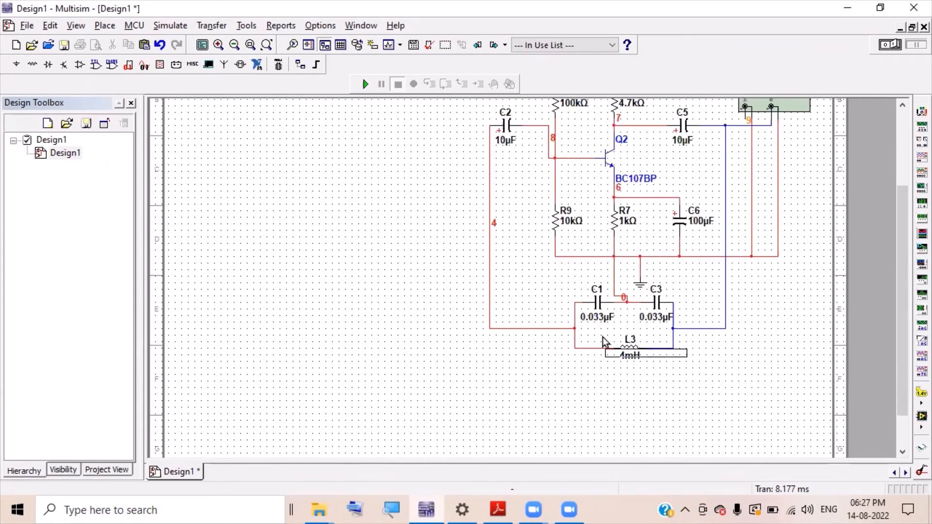
{"action": "left_click_drag", "start_coordinate": [687, 357], "coordinate": [557, 307]}
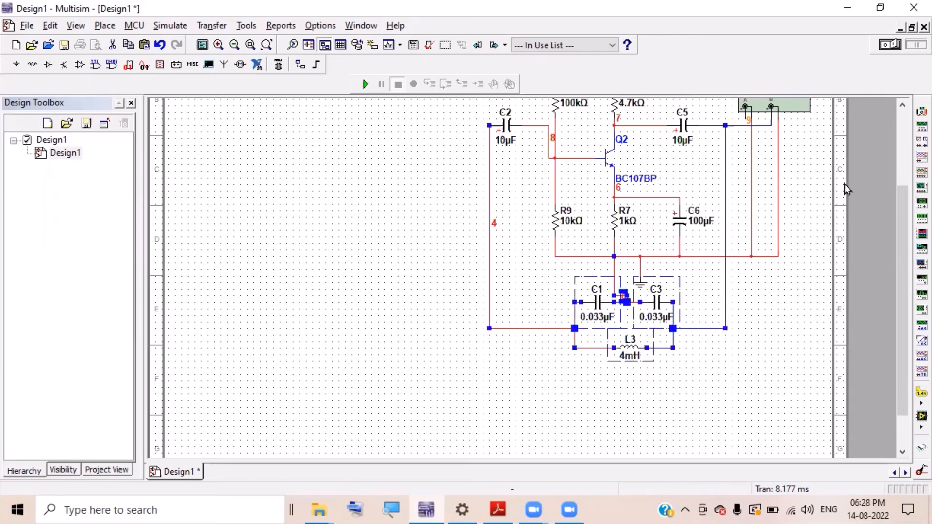
{"action": "key", "text": "Delete"}
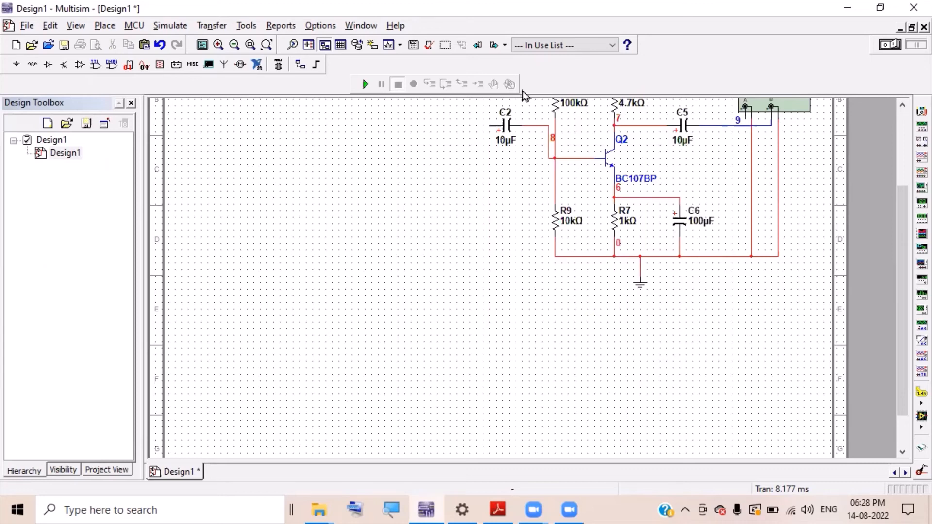
- Delete coupling capacitor C2 and its wire
{"action": "left_click_drag", "start_coordinate": [902, 195], "coordinate": [904, 162]}
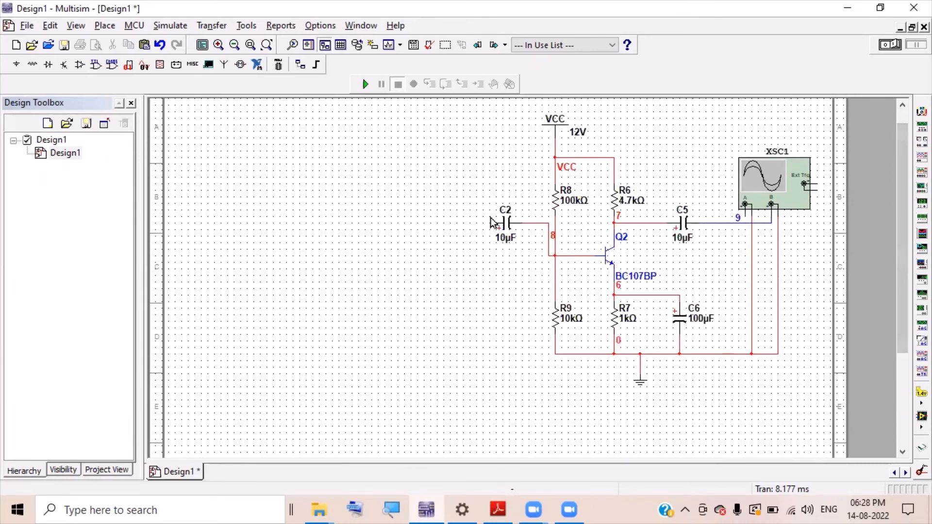
{"action": "left_click", "coordinate": [504, 225]}
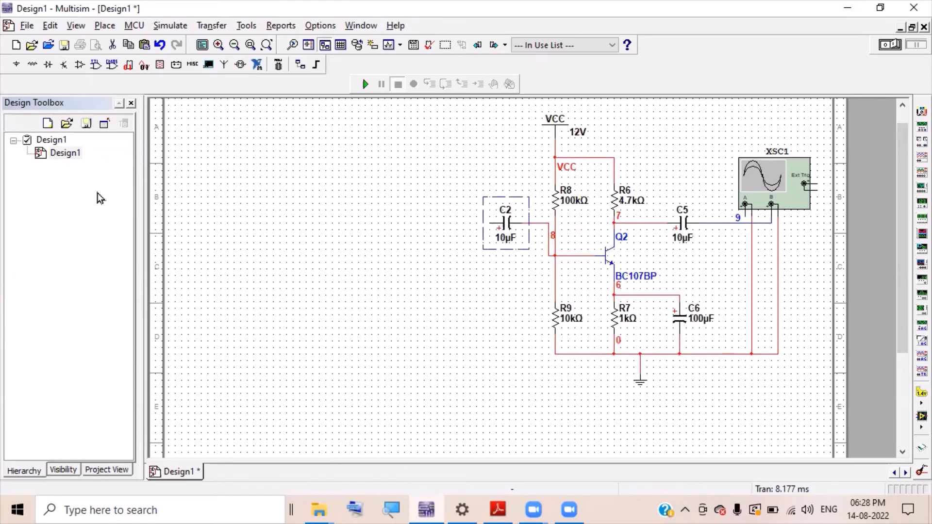
{"action": "key", "text": "Delete"}
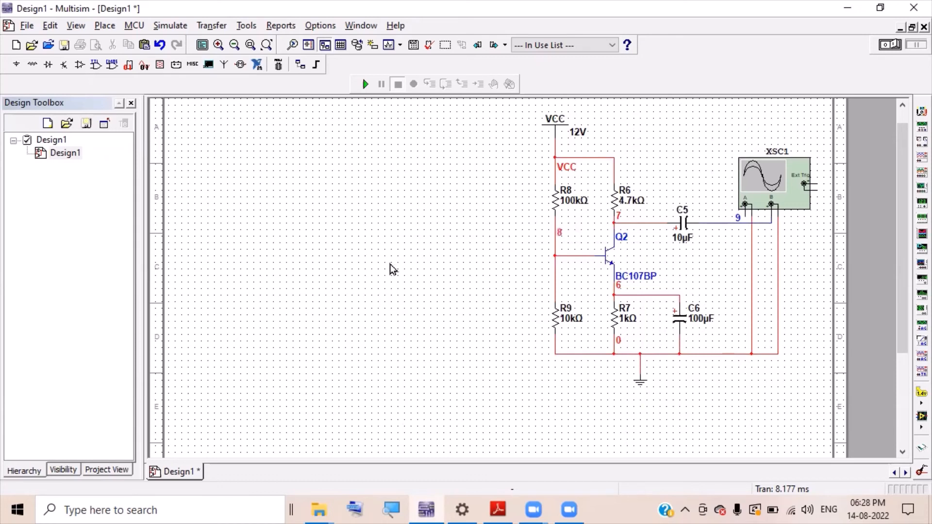
- Pick a Basic > CAPACITOR part with its value edited to 0.001µF
{"action": "left_click", "coordinate": [33, 67]}
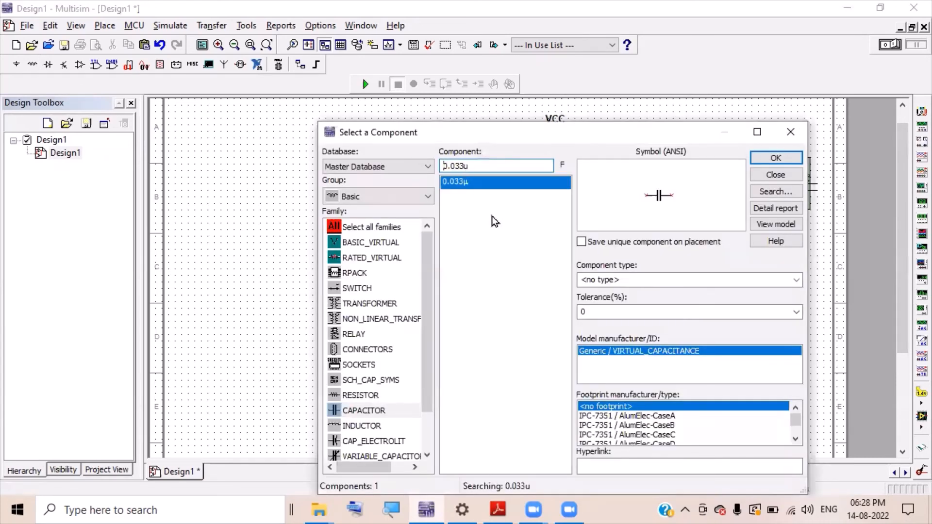
{"action": "key", "text": "Right"}
{"action": "key", "text": "Right"}
{"action": "key", "text": "Right"}
{"action": "key", "text": "Right"}
{"action": "key", "text": "Right"}
{"action": "key", "text": "BackSpace"}
{"action": "key", "text": "BackSpace"}
{"action": "type", "text": "01"}
{"action": "double_click", "coordinate": [480, 180]}
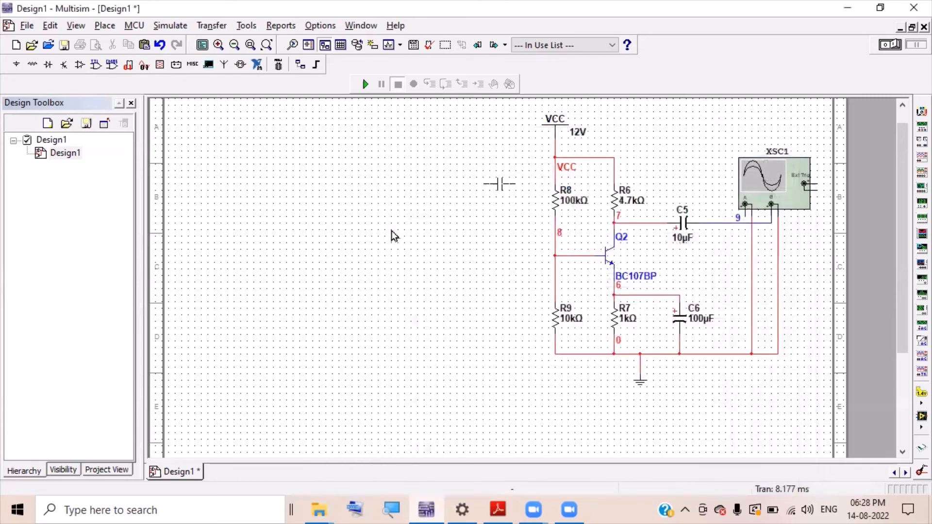
- Place 0.001µF capacitors C1 and C2 left of Q2's base, then select the RESISTOR family
{"action": "left_click", "coordinate": [388, 252]}
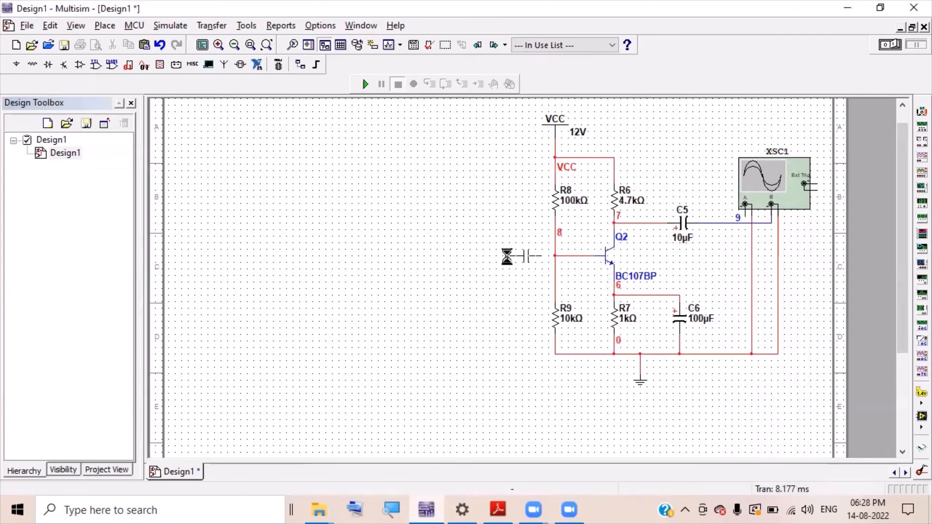
{"action": "left_click", "coordinate": [524, 261]}
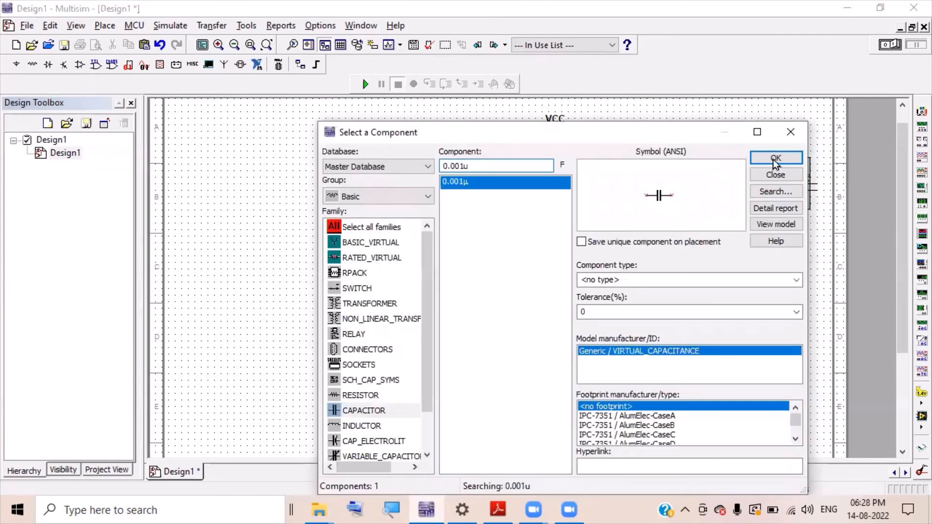
{"action": "key", "text": "Return"}
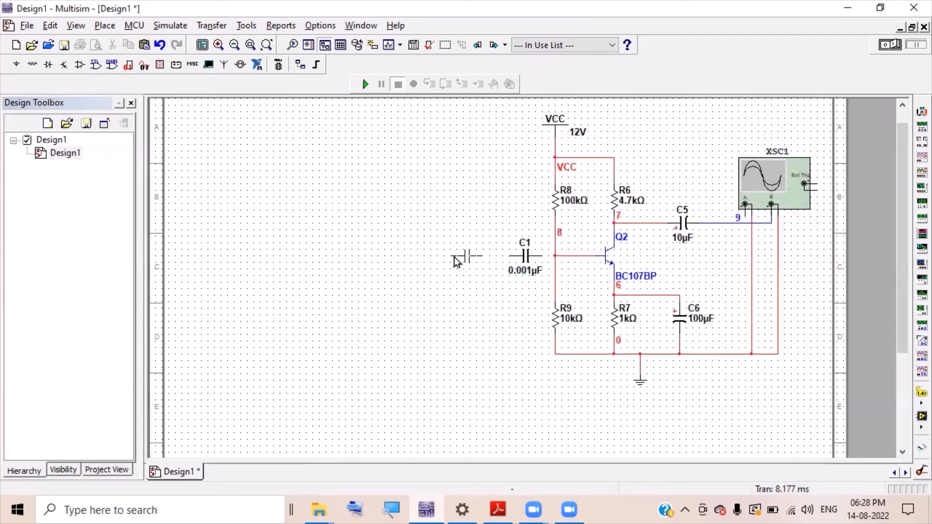
{"action": "key", "text": "Escape"}
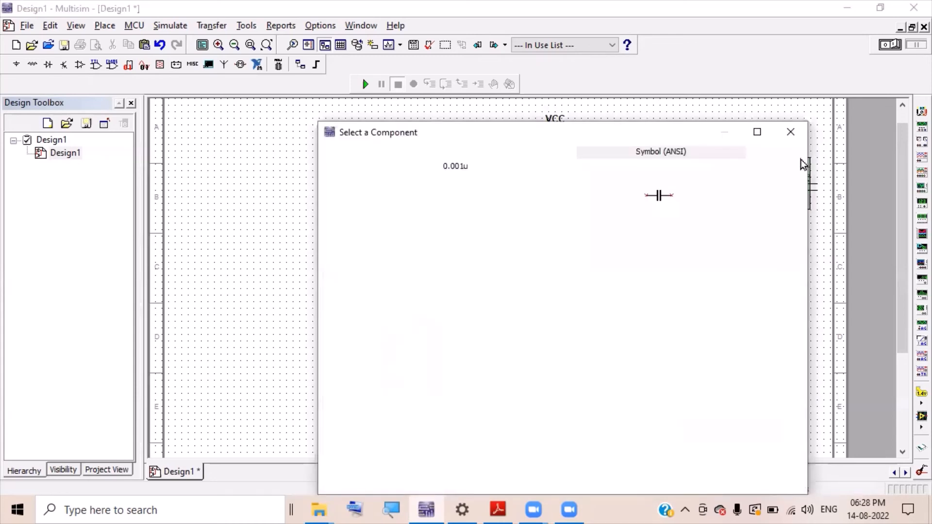
{"action": "left_click", "coordinate": [790, 158]}
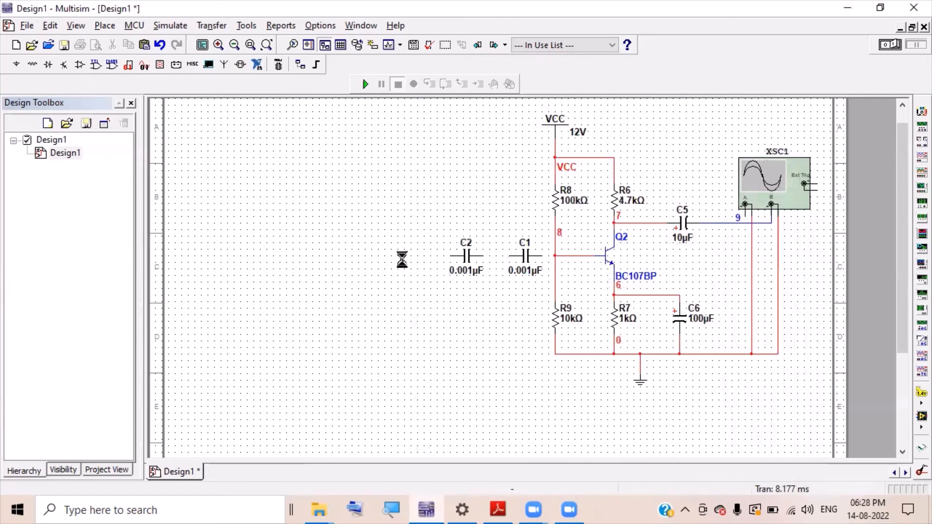
{"action": "left_click", "coordinate": [394, 258]}
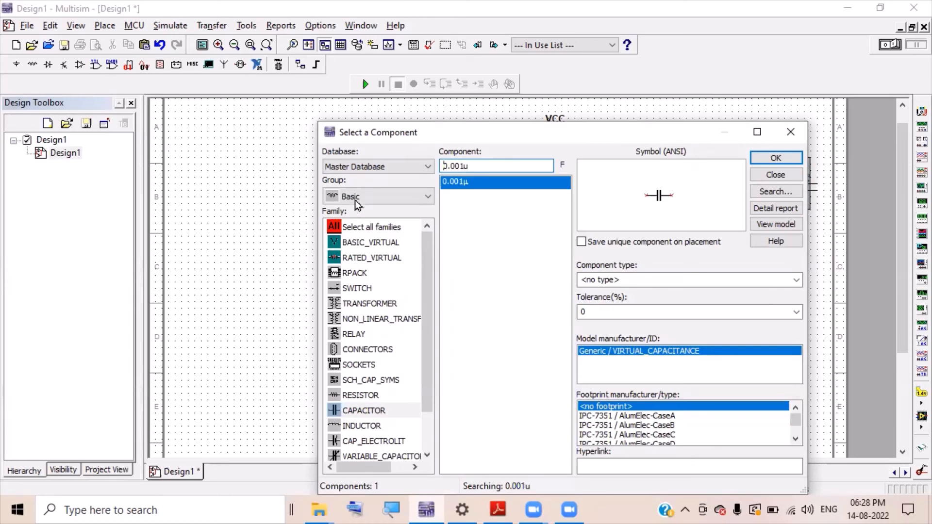
{"action": "left_click", "coordinate": [359, 395]}
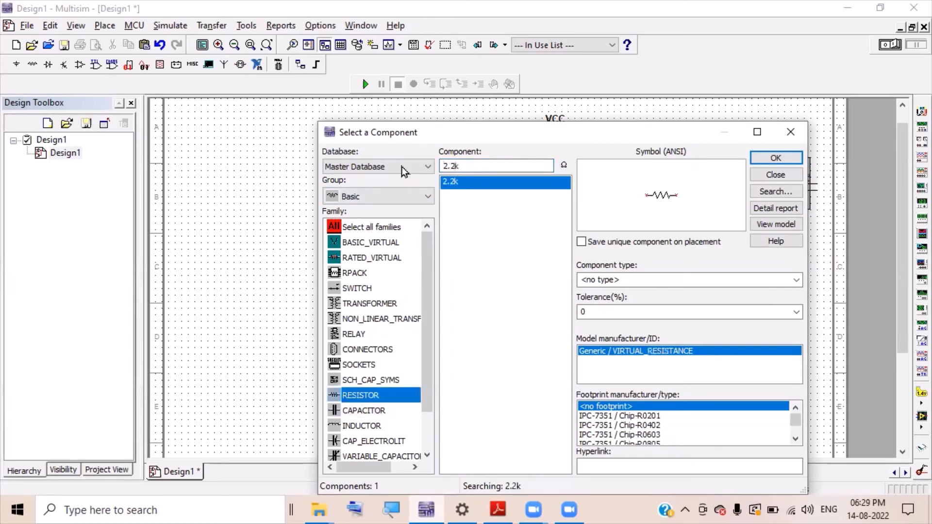
- Place three upright 10kΩ resistors, R1, R2 and R3, in a row below the capacitors
{"action": "key", "text": "Tab"}
{"action": "type", "text": "1k"}
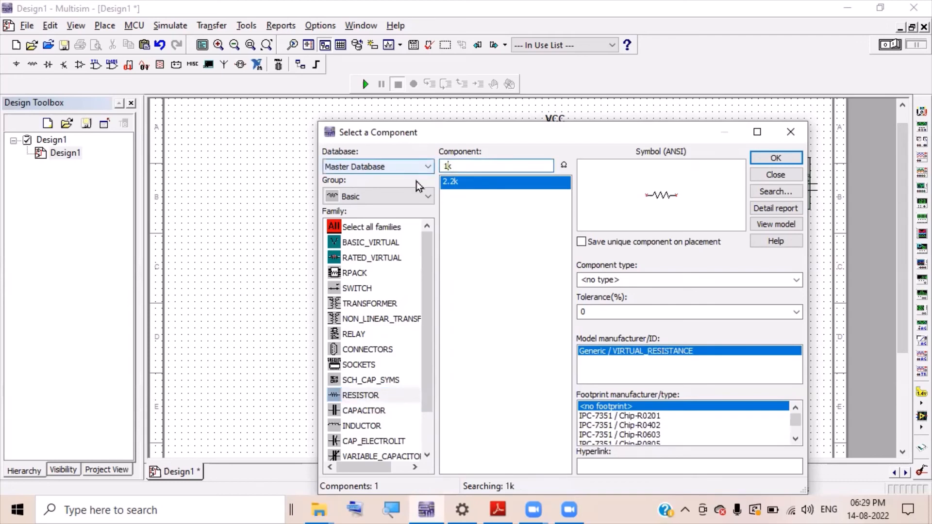
{"action": "type", "text": "0"}
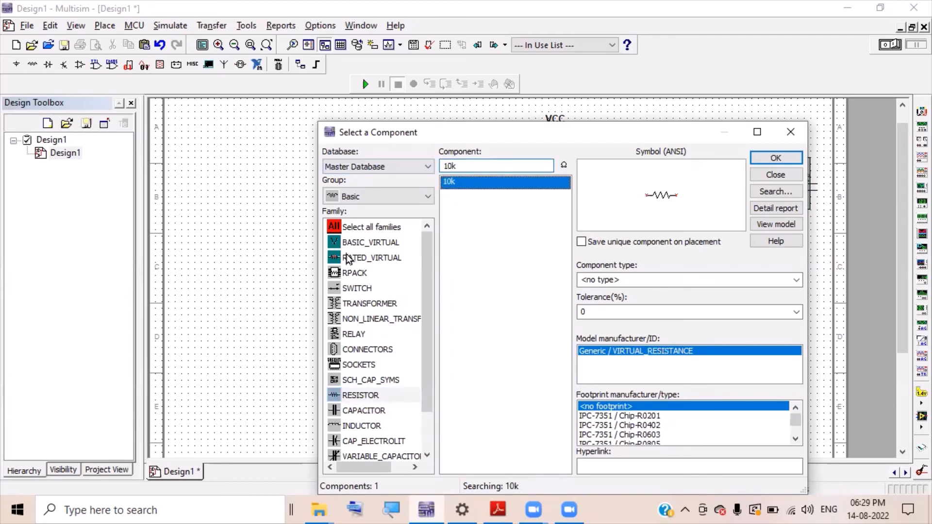
{"action": "key", "text": "Return"}
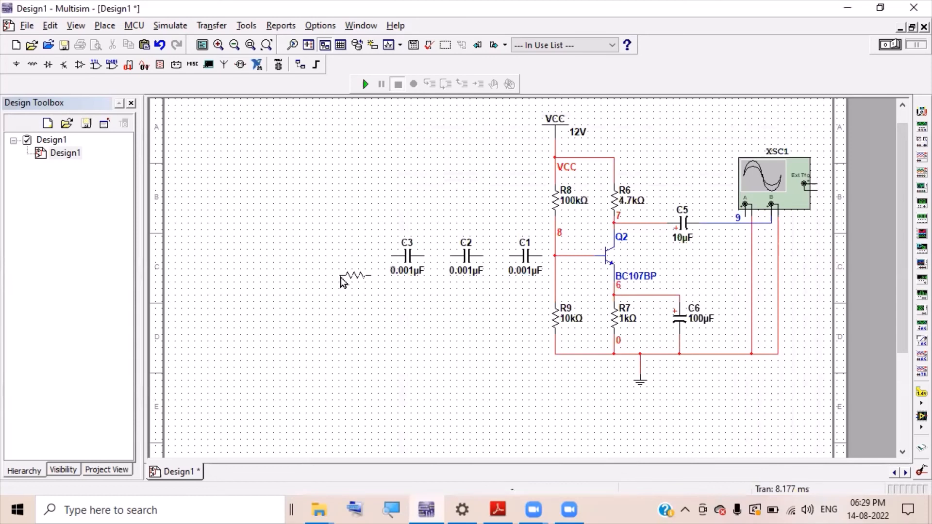
{"action": "key", "text": "ctrl+r"}
{"action": "left_click", "coordinate": [370, 290]}
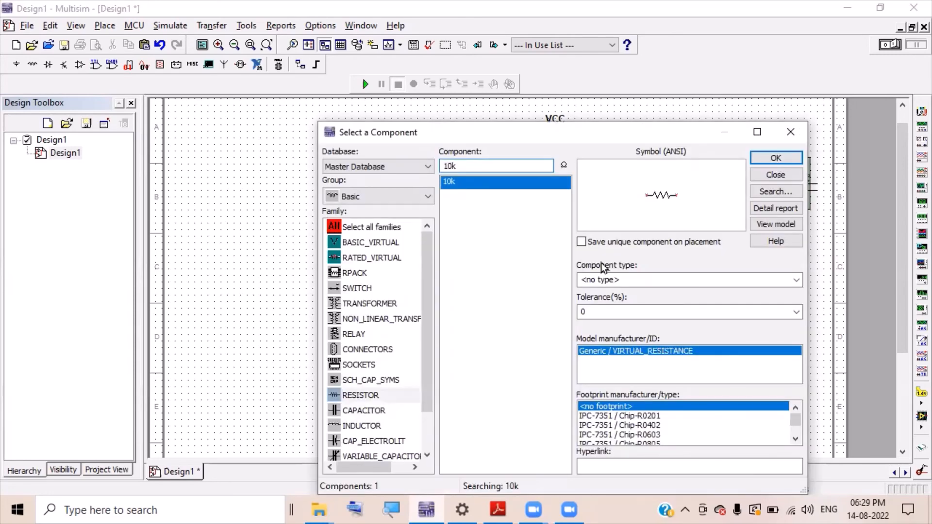
{"action": "key", "text": "Escape"}
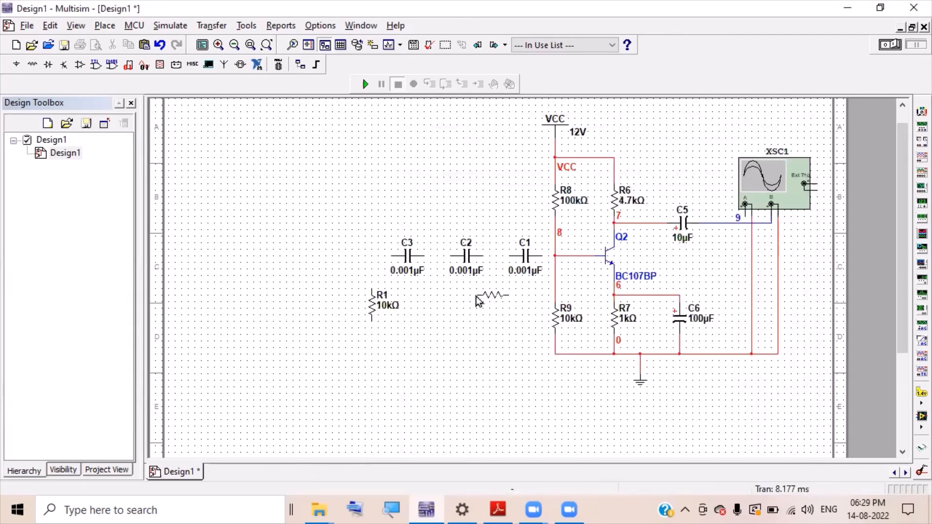
{"action": "key", "text": "ctrl+r"}
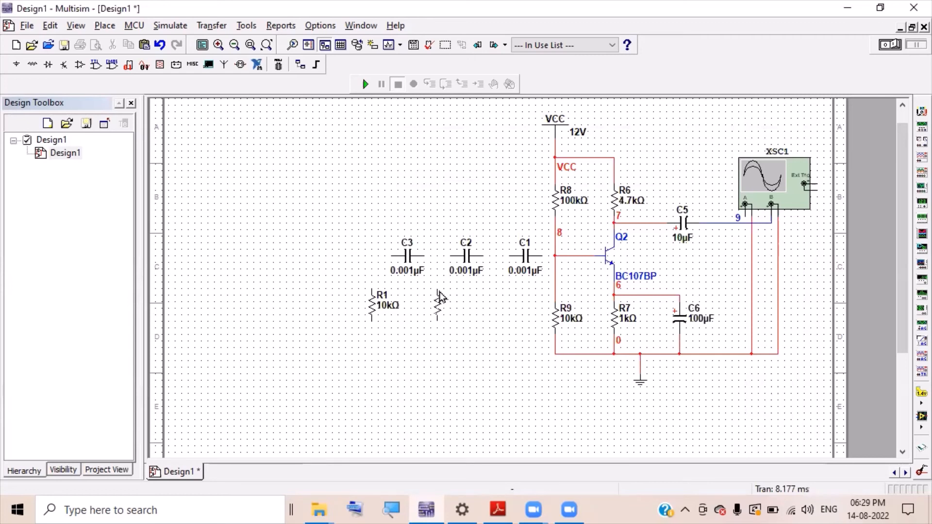
{"action": "left_click", "coordinate": [441, 297]}
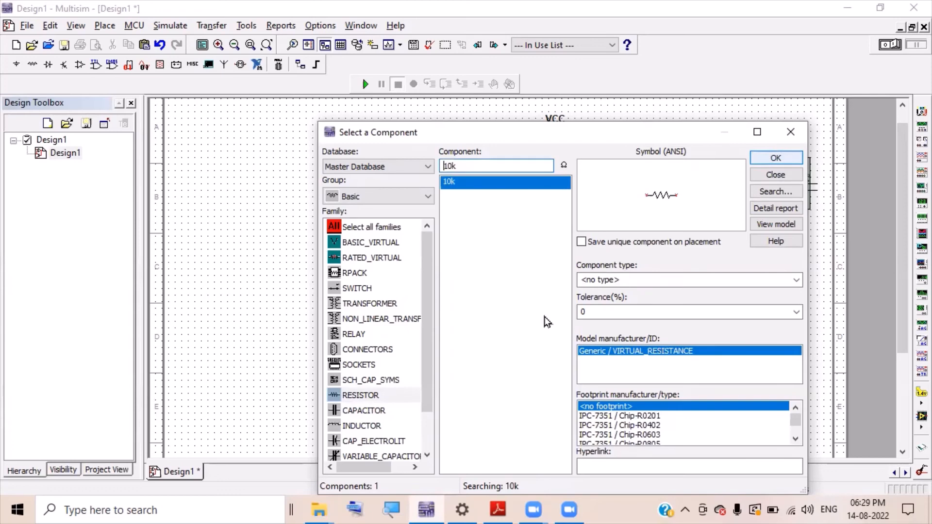
{"action": "key", "text": "Escape"}
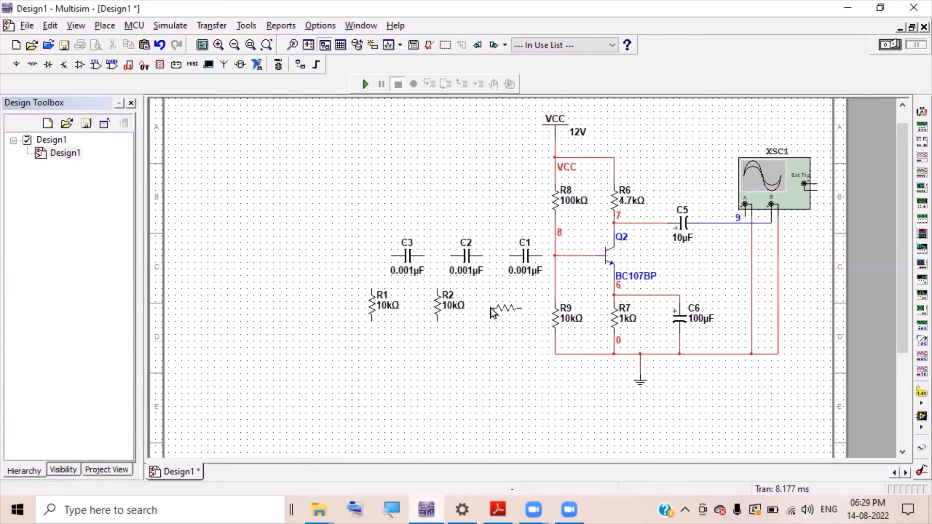
{"action": "key", "text": "ctrl+r"}
{"action": "left_click", "coordinate": [494, 294]}
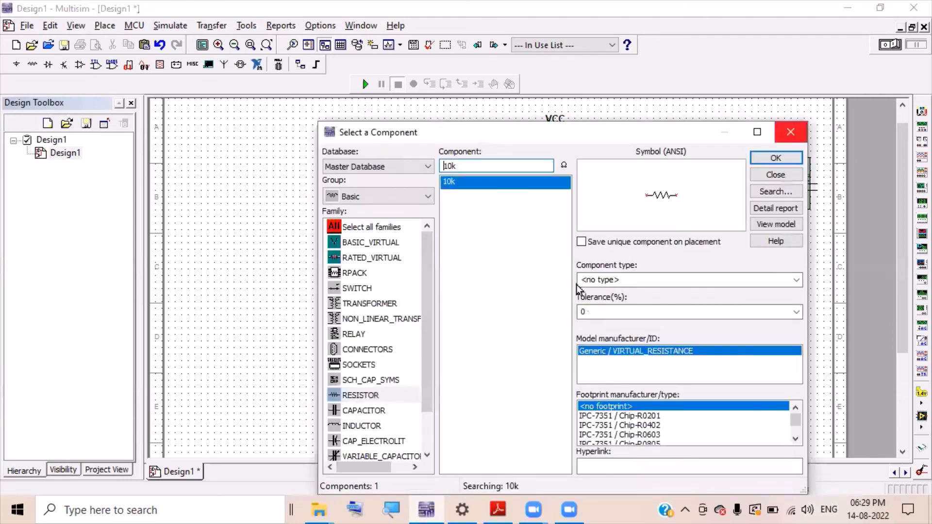
{"action": "left_click", "coordinate": [790, 132]}
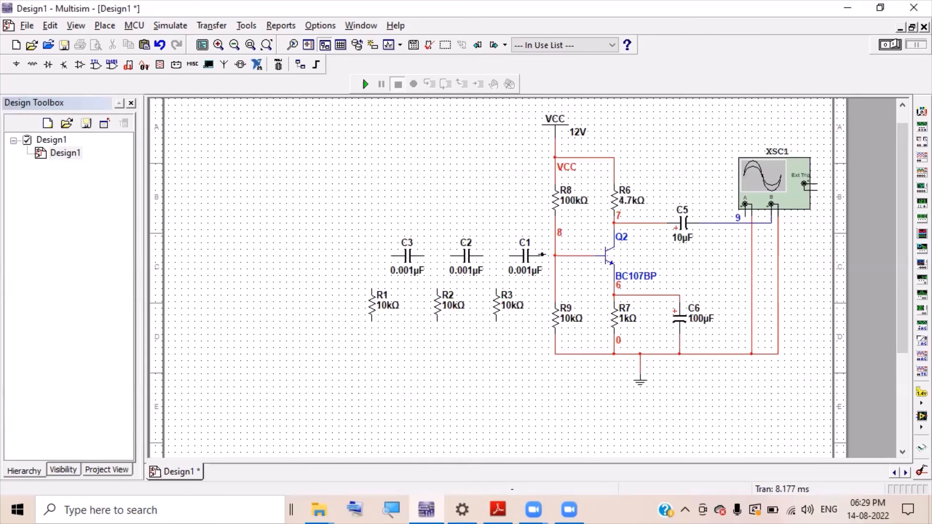
- Wire C1–C2–C3 in series into Q2's base, grounding R1 and R2 and tying R3 to node 1
{"action": "left_click", "coordinate": [542, 254]}
{"action": "left_click", "coordinate": [469, 256]}
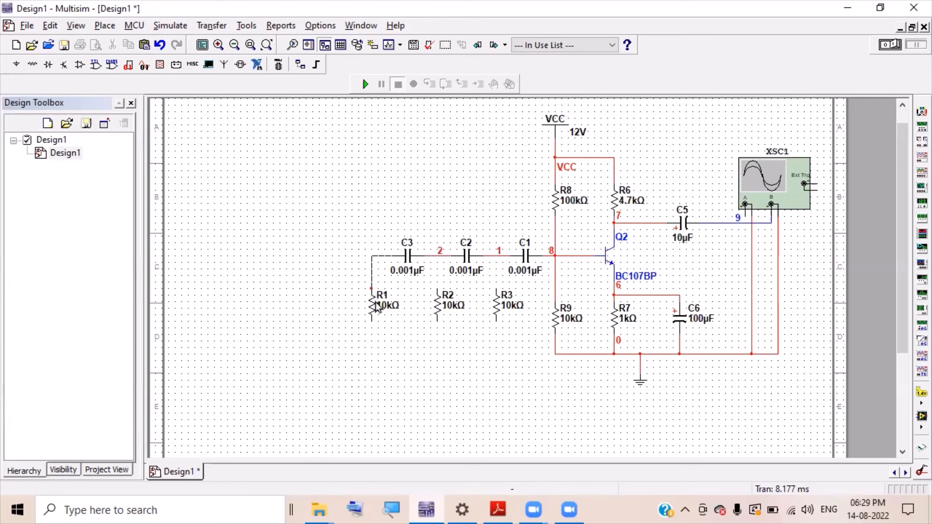
{"action": "left_click", "coordinate": [371, 291]}
{"action": "left_click", "coordinate": [556, 354]}
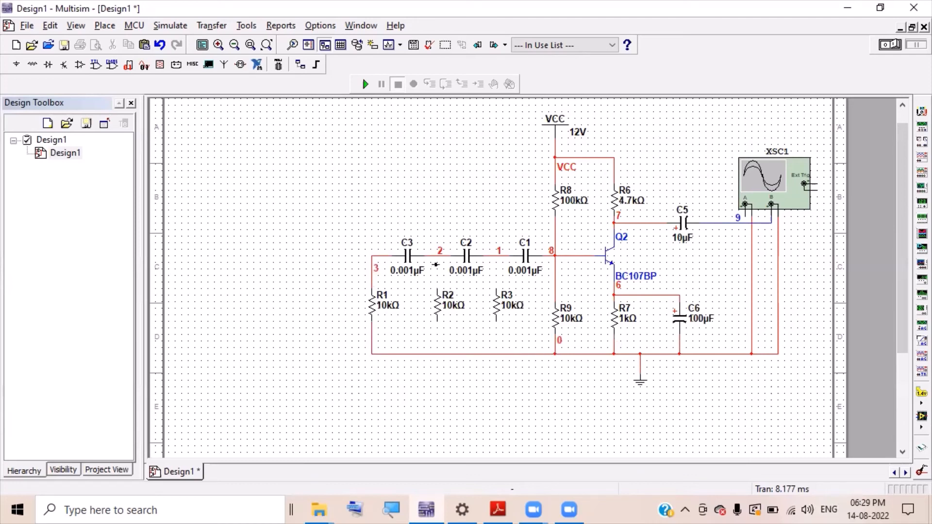
{"action": "left_click", "coordinate": [437, 256]}
{"action": "left_click", "coordinate": [437, 356]}
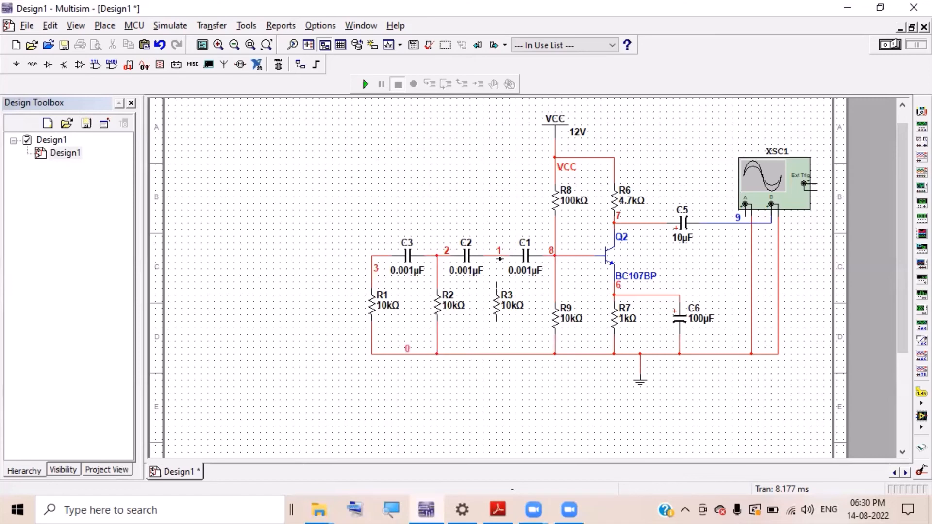
{"action": "left_click", "coordinate": [498, 254]}
- Wire R3's bottom pin to the ground rail
{"action": "left_click", "coordinate": [496, 355]}
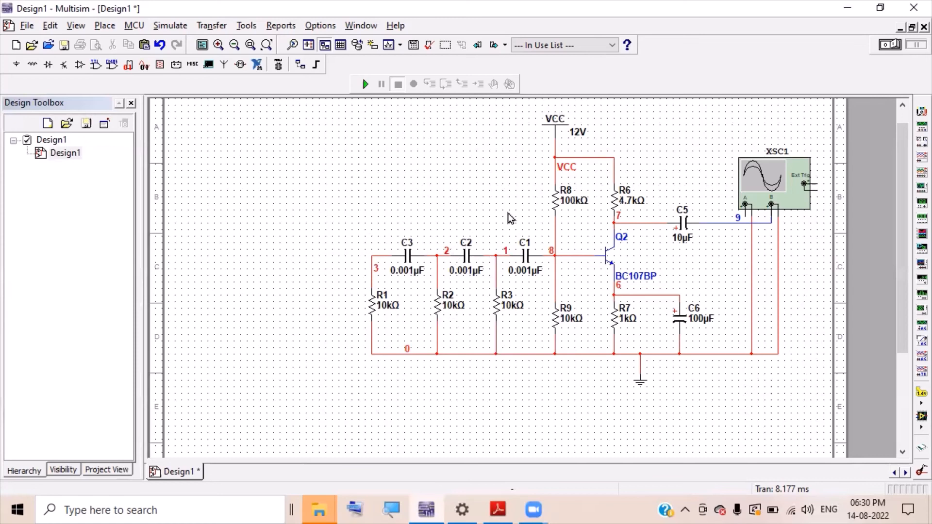
- Run the simulation, open oscilloscope XSC1, and lower channel B's scale toward 500 V/Div
{"action": "left_click", "coordinate": [366, 85]}
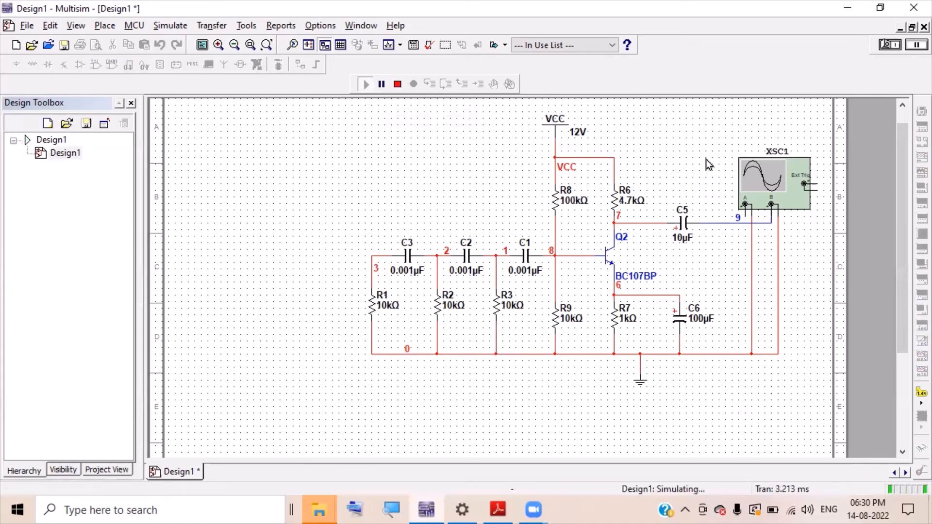
{"action": "double_click", "coordinate": [768, 176]}
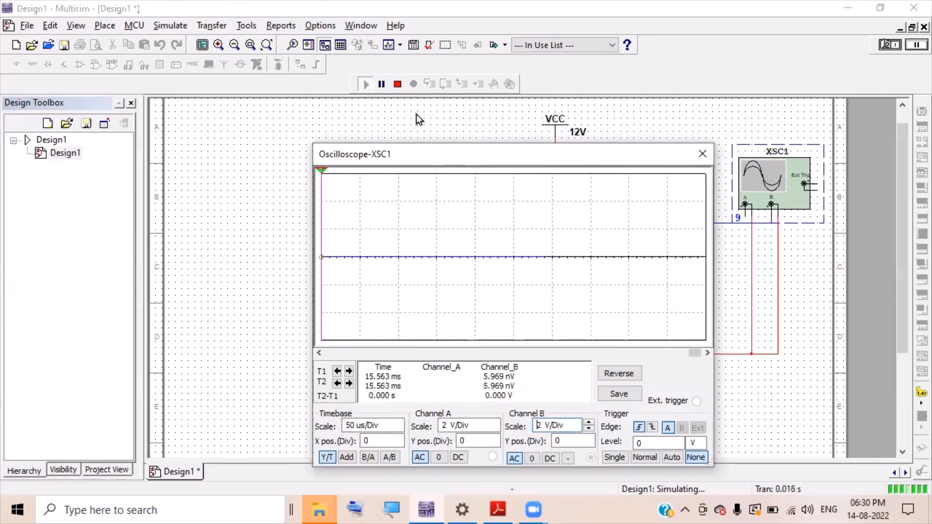
{"action": "left_click", "coordinate": [398, 86]}
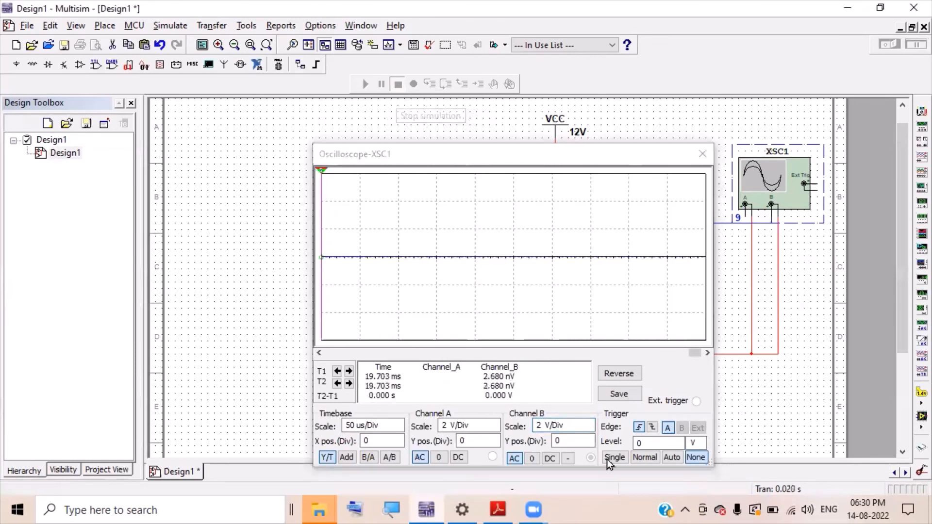
{"action": "left_click", "coordinate": [586, 426]}
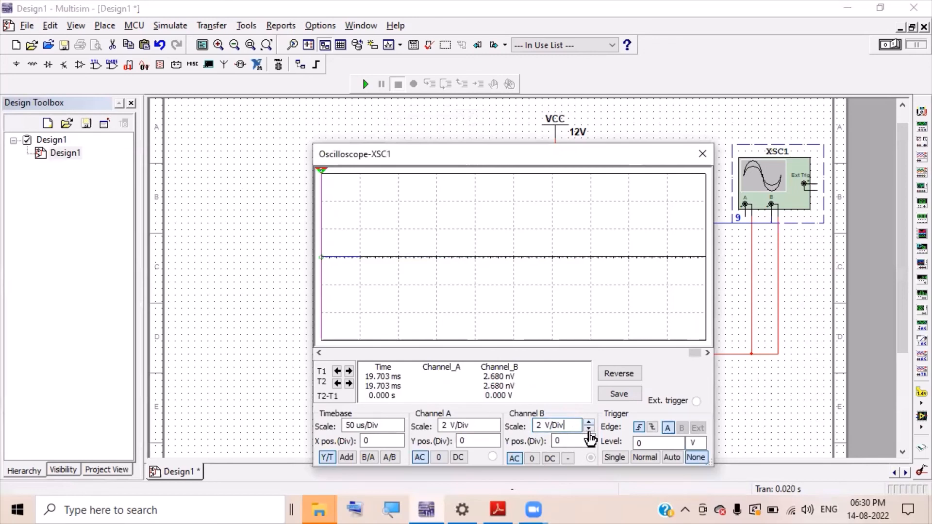
{"action": "left_click", "coordinate": [588, 430]}
{"action": "left_click", "coordinate": [589, 430]}
{"action": "left_click", "coordinate": [589, 430]}
{"action": "left_click", "coordinate": [589, 430]}
{"action": "left_click", "coordinate": [589, 430]}
{"action": "left_click", "coordinate": [589, 430]}
{"action": "left_click", "coordinate": [588, 430]}
- Shorten the oscilloscope timebase to 1 ms/Div and close the scope window
{"action": "left_click", "coordinate": [396, 430]}
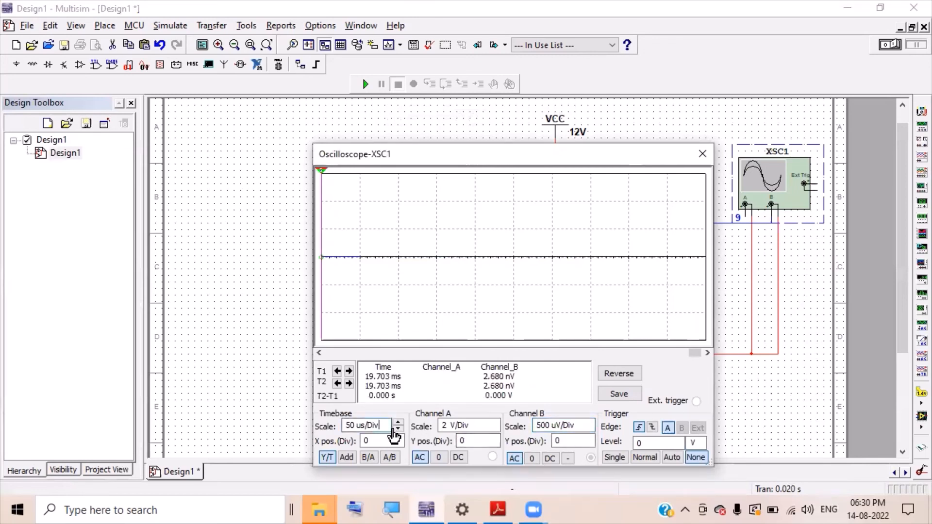
{"action": "left_click", "coordinate": [396, 429]}
{"action": "left_click", "coordinate": [396, 429]}
{"action": "left_click", "coordinate": [396, 429]}
{"action": "left_click", "coordinate": [396, 429]}
{"action": "left_click", "coordinate": [396, 429]}
{"action": "left_click", "coordinate": [396, 429]}
{"action": "left_click", "coordinate": [396, 429]}
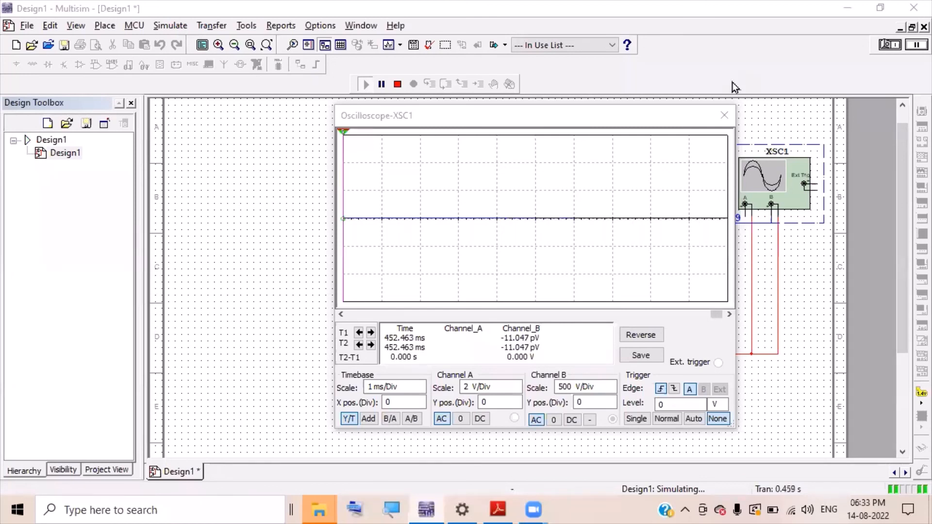
{"action": "left_click", "coordinate": [722, 117]}
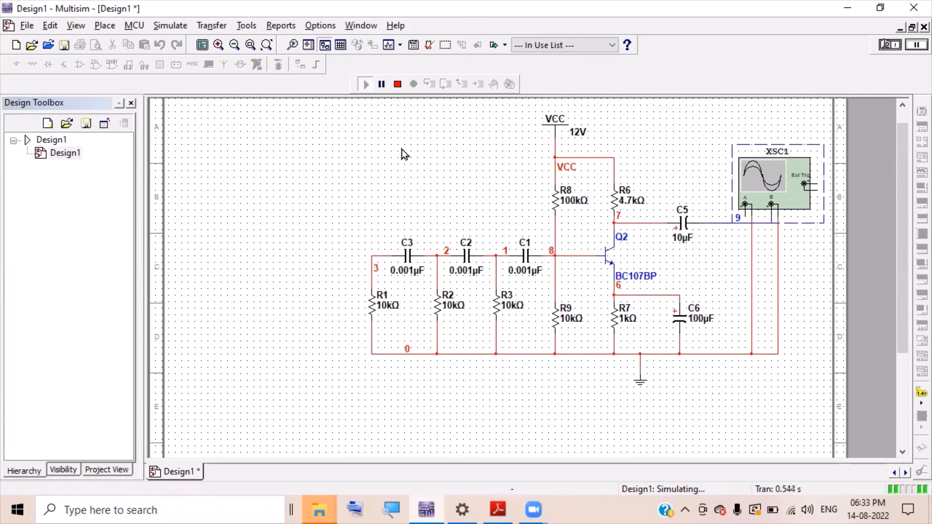
- Stop the simulation and draw a feedback wire from node 3 at C3 to output net 9
{"action": "left_click", "coordinate": [374, 256]}
{"action": "left_click", "coordinate": [338, 238]}
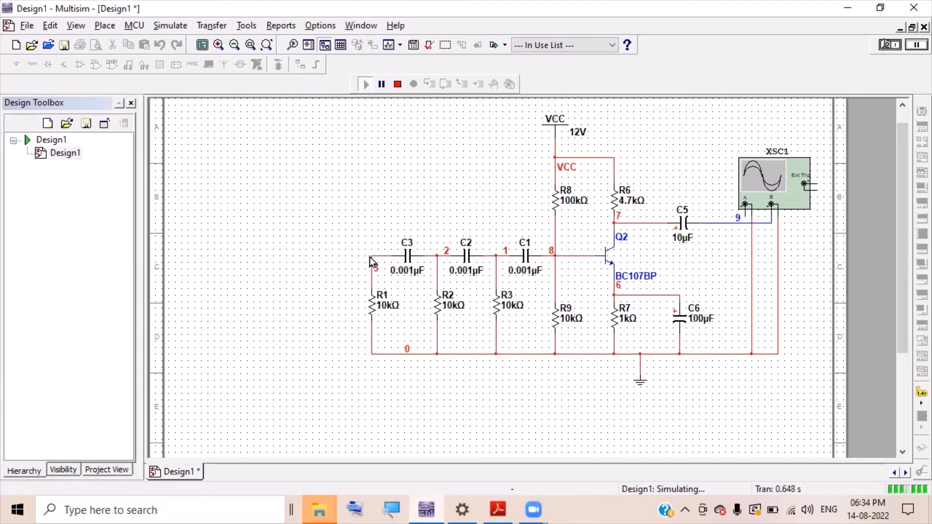
{"action": "left_click", "coordinate": [396, 86]}
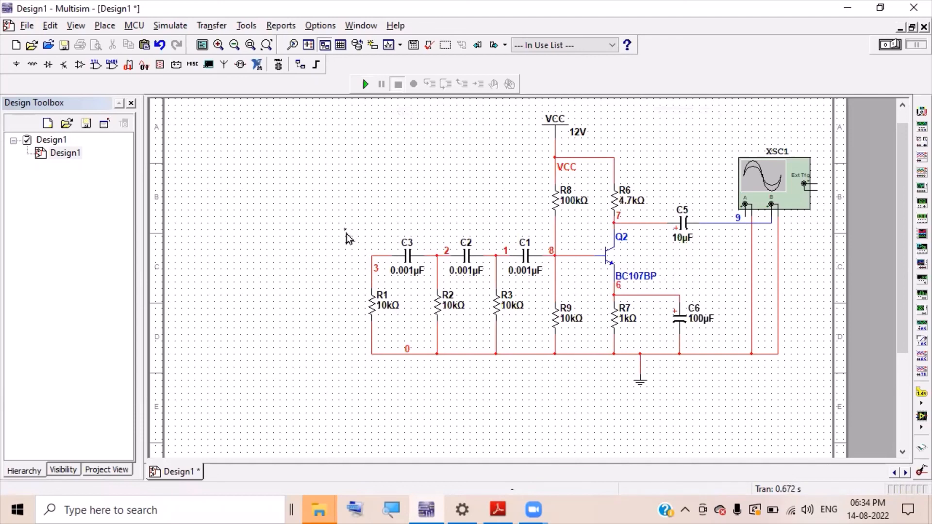
{"action": "left_click", "coordinate": [370, 254]}
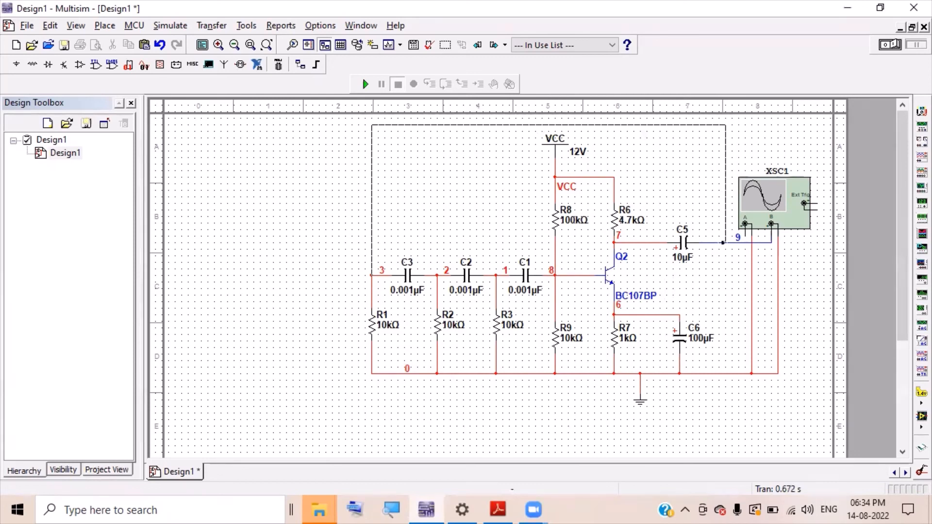
{"action": "left_click", "coordinate": [724, 243]}
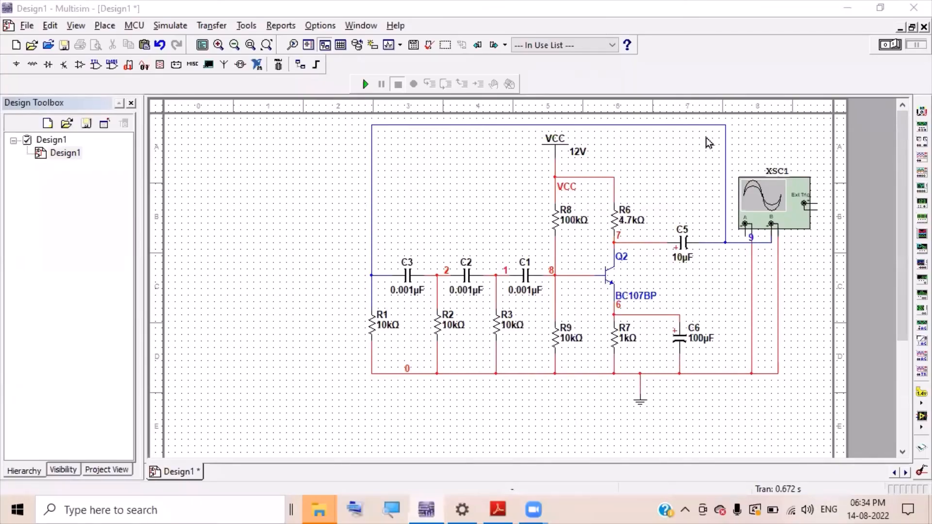
- Run the simulation, open XSC1, and step channel B down to 500 mV/Div
{"action": "left_click", "coordinate": [366, 85]}
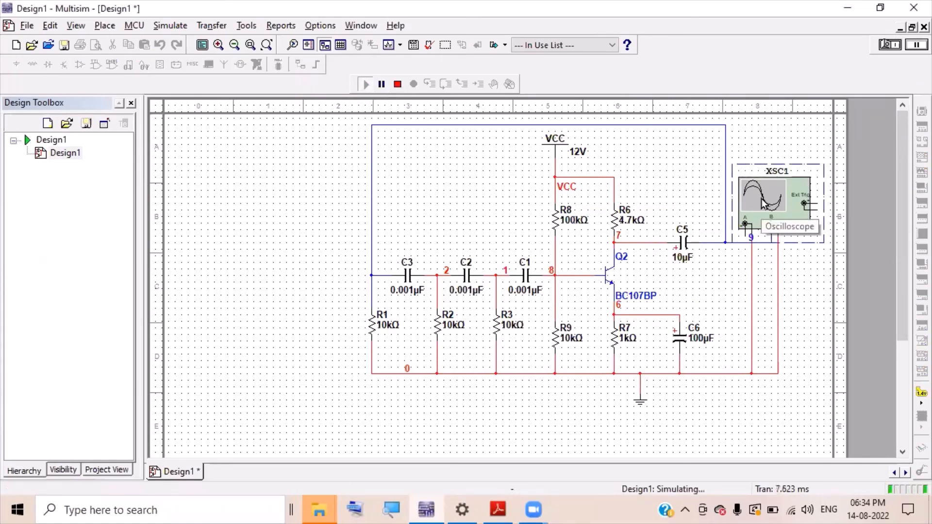
{"action": "double_click", "coordinate": [764, 202]}
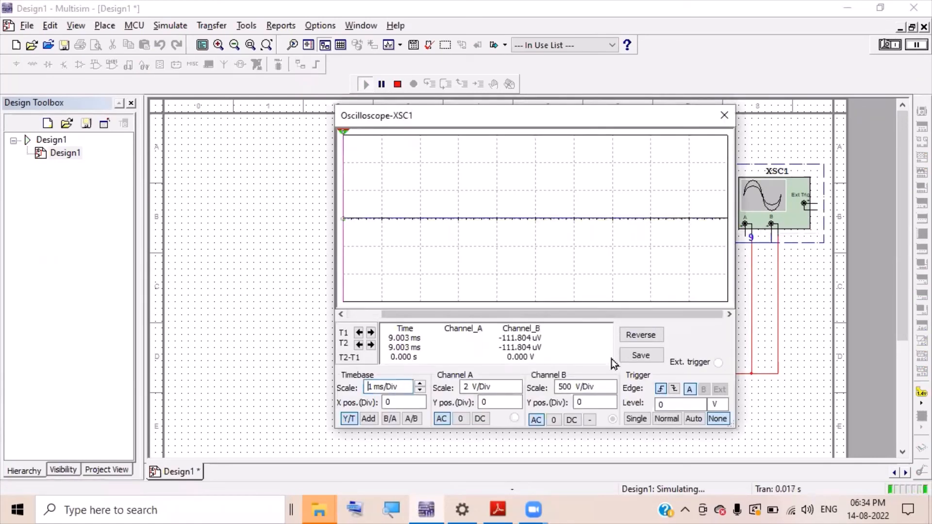
{"action": "left_click", "coordinate": [598, 387]}
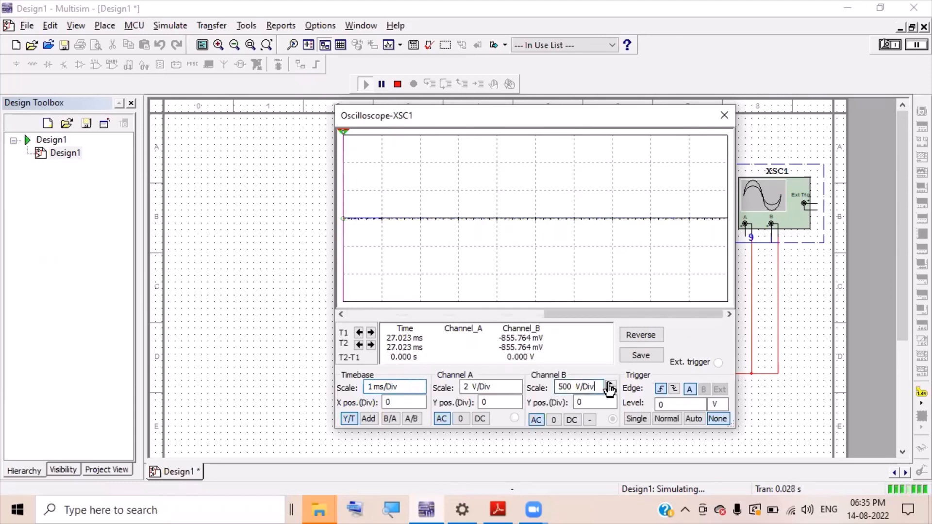
{"action": "double_click", "coordinate": [611, 391]}
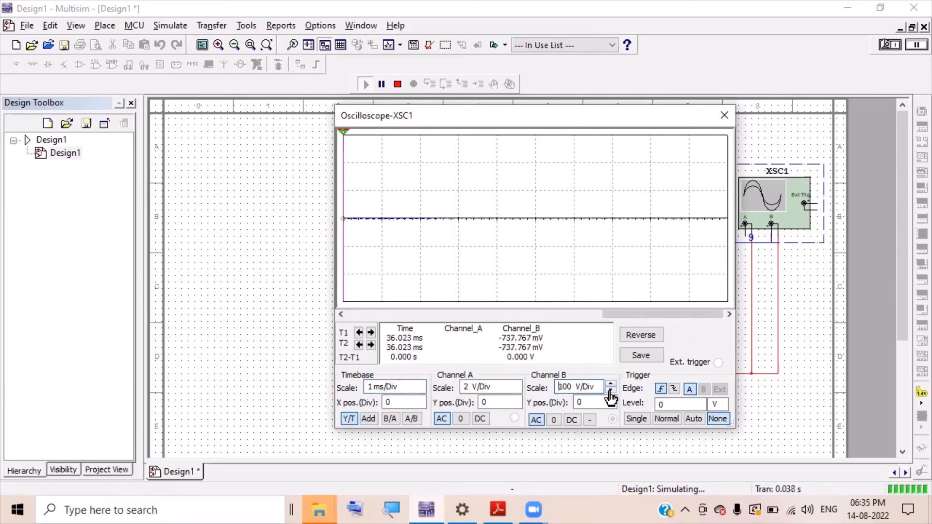
{"action": "left_click", "coordinate": [611, 391]}
{"action": "left_click", "coordinate": [611, 392]}
{"action": "double_click", "coordinate": [611, 391]}
{"action": "left_click", "coordinate": [611, 391]}
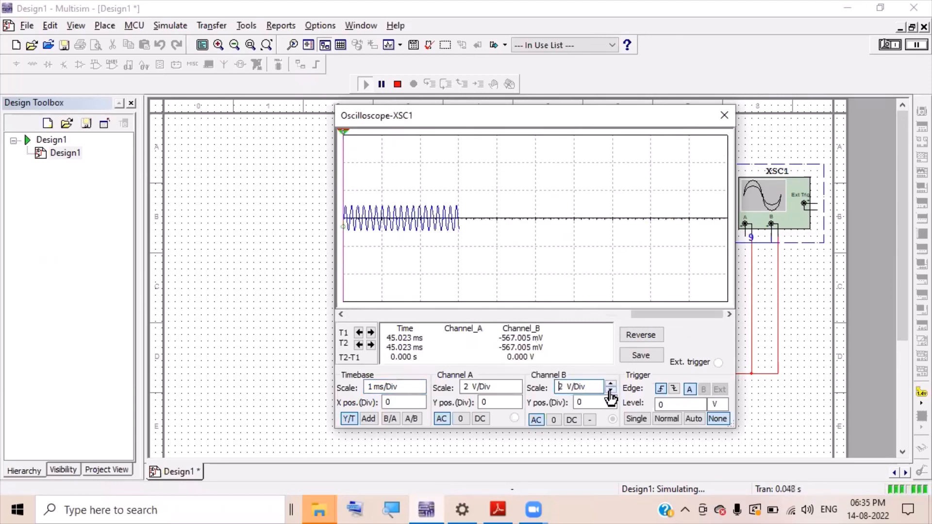
{"action": "left_click", "coordinate": [610, 391]}
{"action": "left_click", "coordinate": [611, 392]}
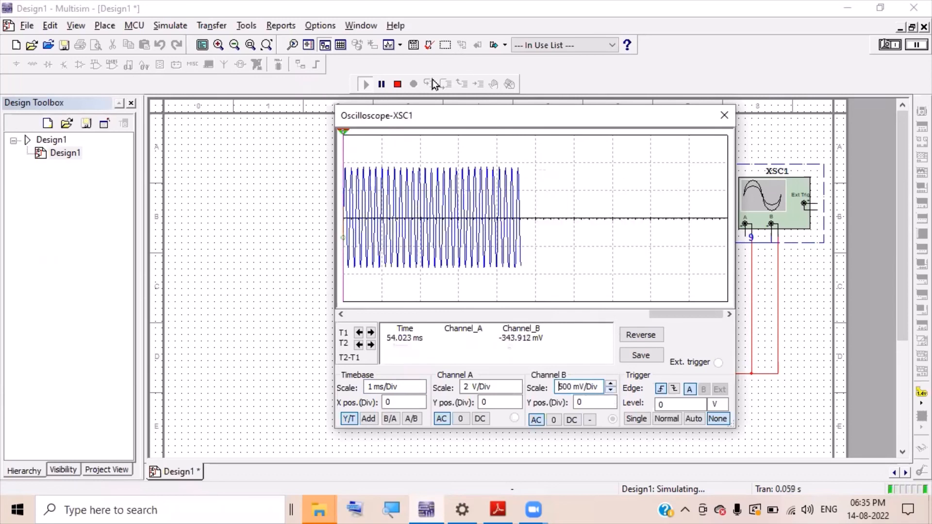
- Stop the simulation and shorten the timebase to 100 us/Div to spread the sine cycles
{"action": "left_click", "coordinate": [398, 85]}
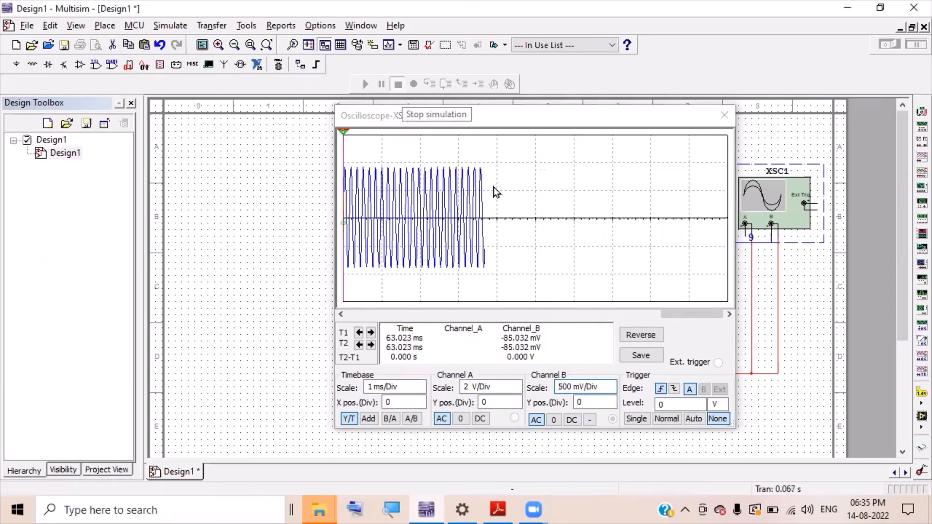
{"action": "left_click", "coordinate": [423, 384]}
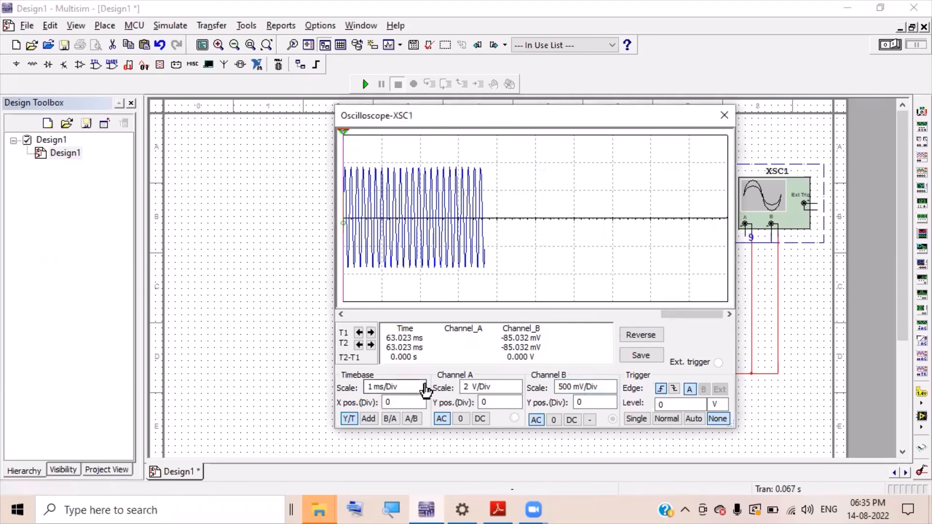
{"action": "left_click", "coordinate": [421, 392]}
{"action": "left_click", "coordinate": [421, 392]}
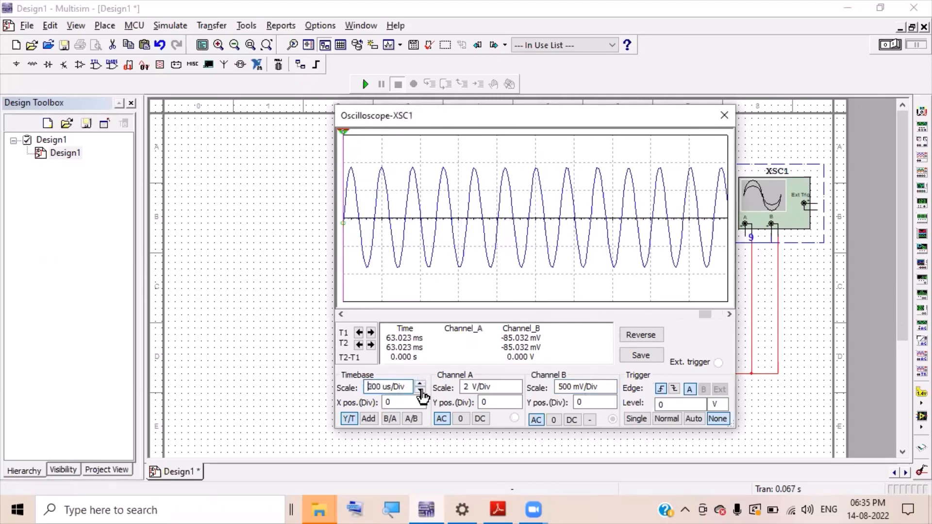
{"action": "left_click", "coordinate": [421, 392]}
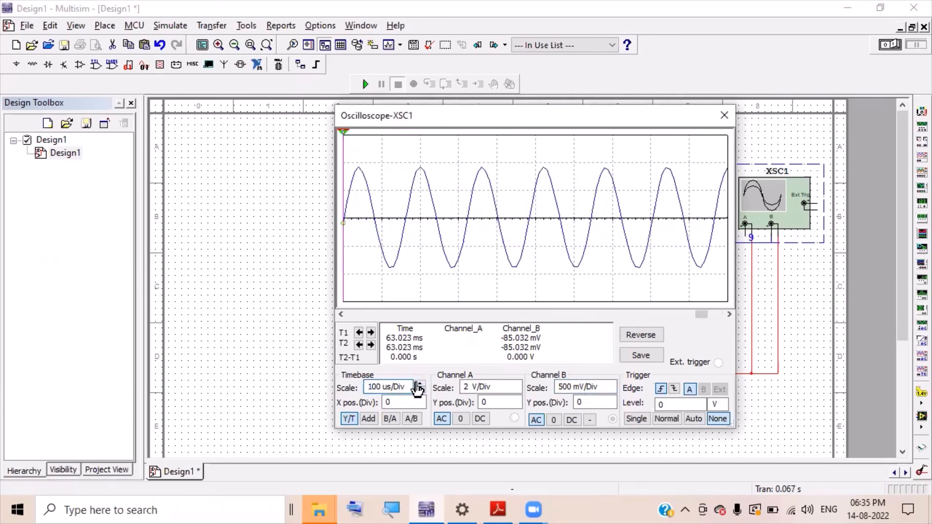